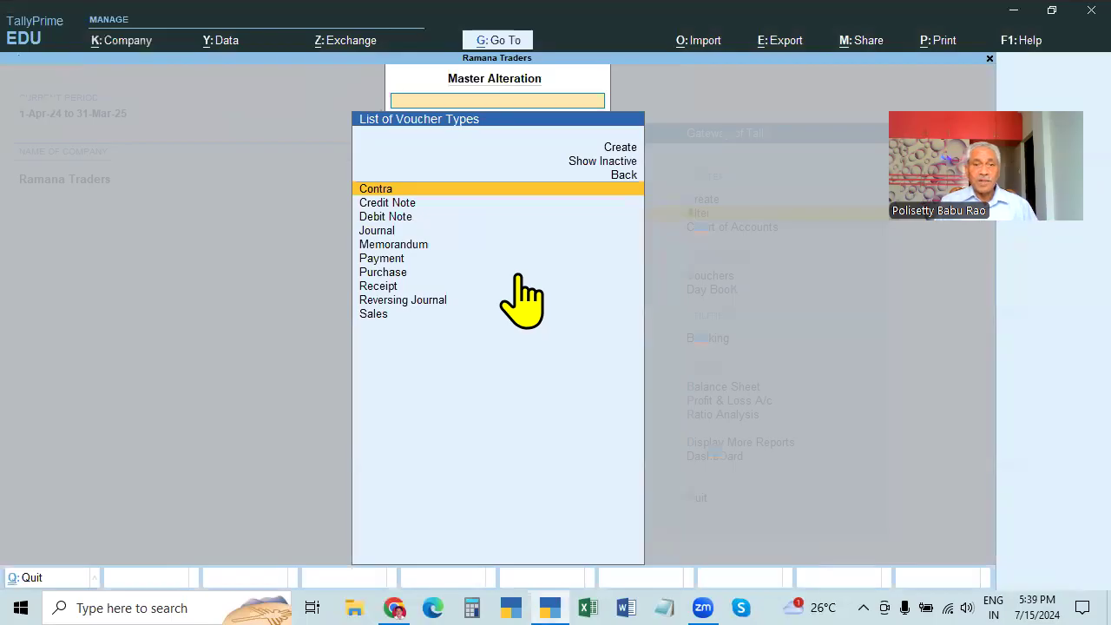
Back out of the Voucher Types and Masters lists to the Gateway of Tally
{"action": "key", "text": "Escape"}
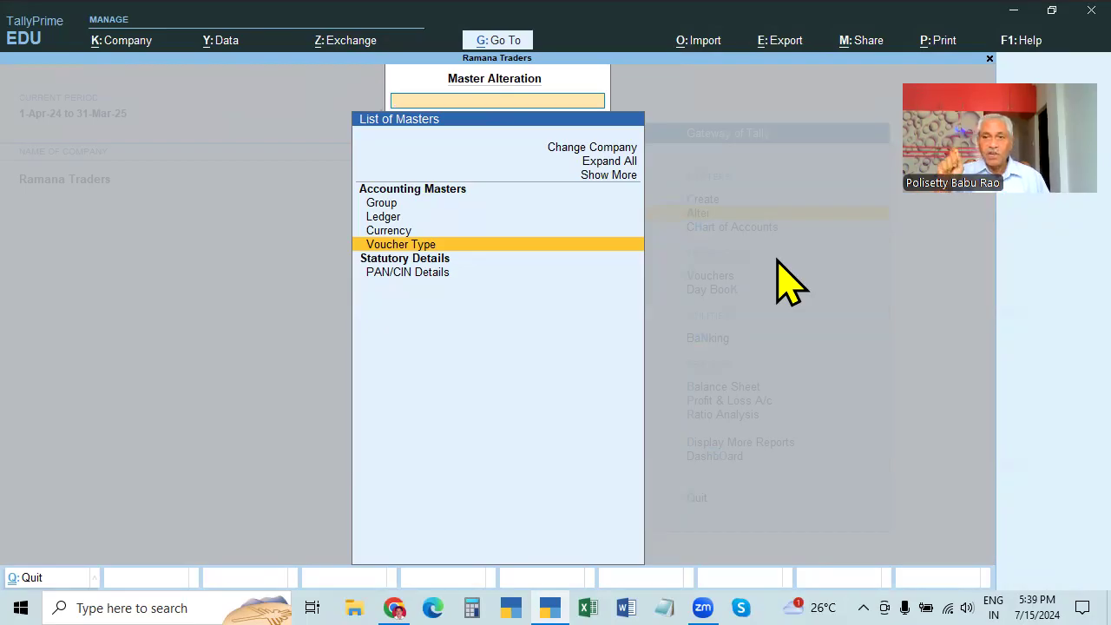
{"action": "key", "text": "Return"}
{"action": "key", "text": "Escape"}
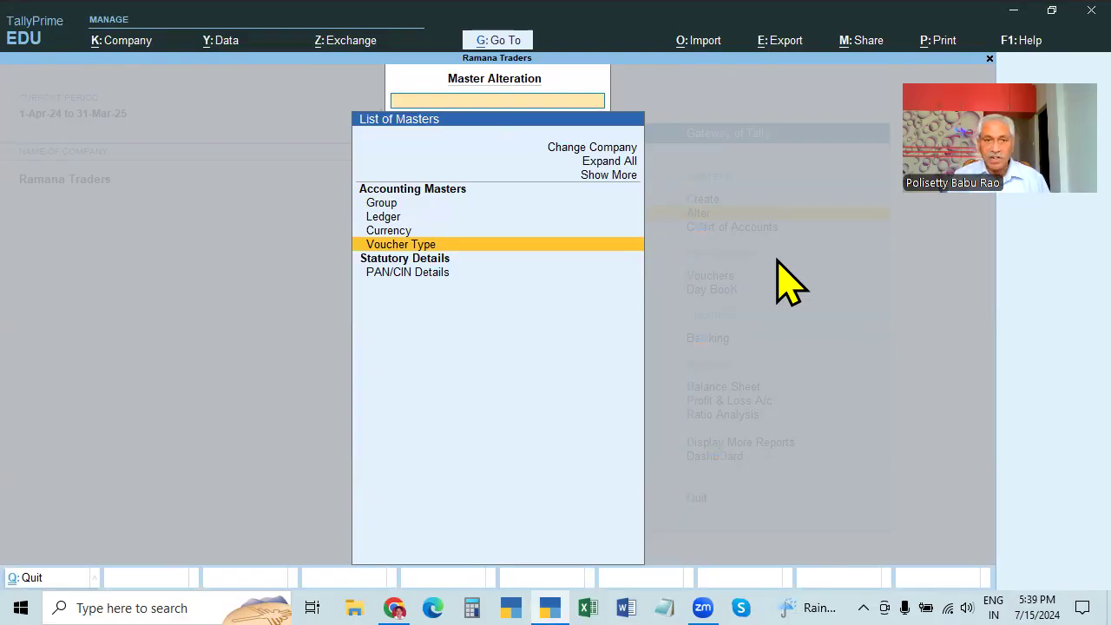
{"action": "key", "text": "Escape"}
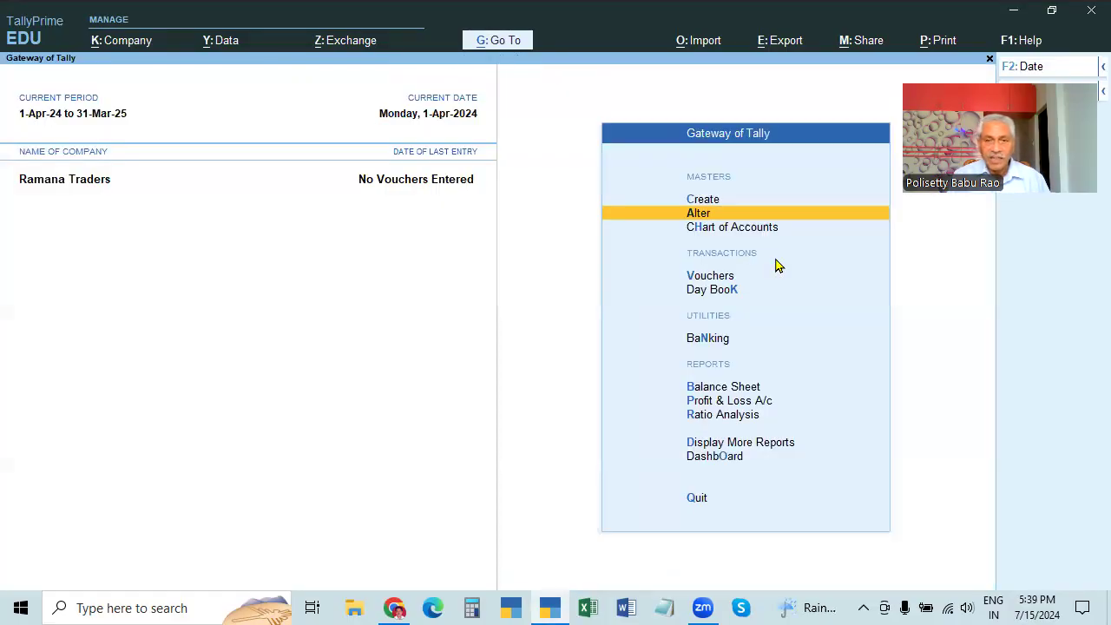
Open the Alter > Ledger list and browse between the Cash and Profit & Loss A/c ledgers
{"action": "key", "text": "Return"}
{"action": "key", "text": "Down"}
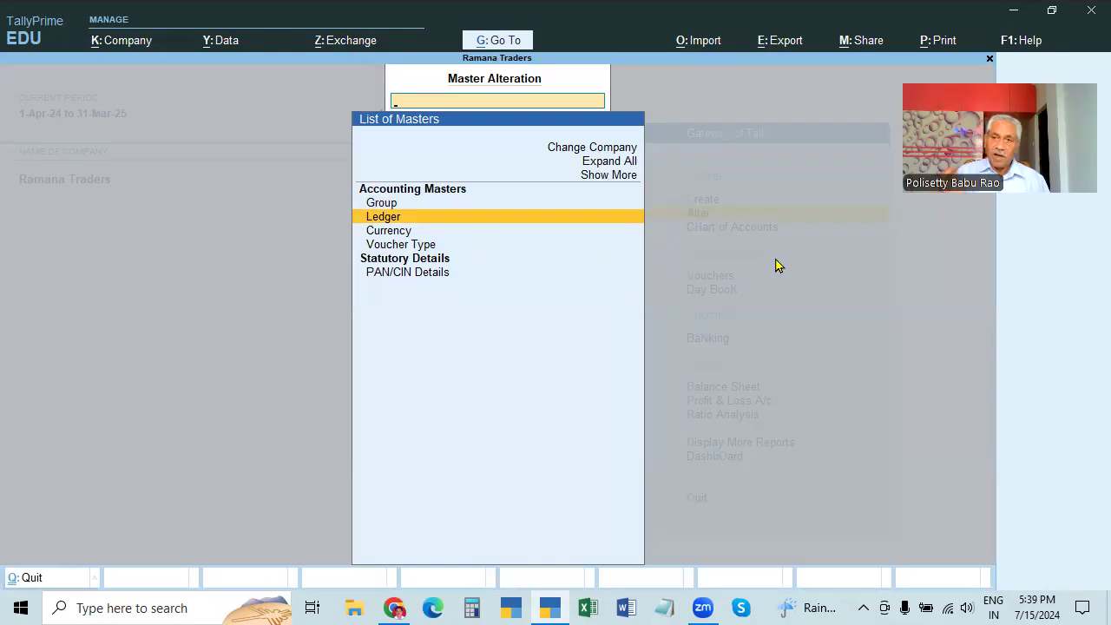
{"action": "key", "text": "Return"}
{"action": "key", "text": "Down"}
{"action": "key", "text": "Down"}
{"action": "key", "text": "Down"}
{"action": "key", "text": "Down"}
{"action": "key", "text": "Down"}
{"action": "key", "text": "Down"}
{"action": "key", "text": "Down"}
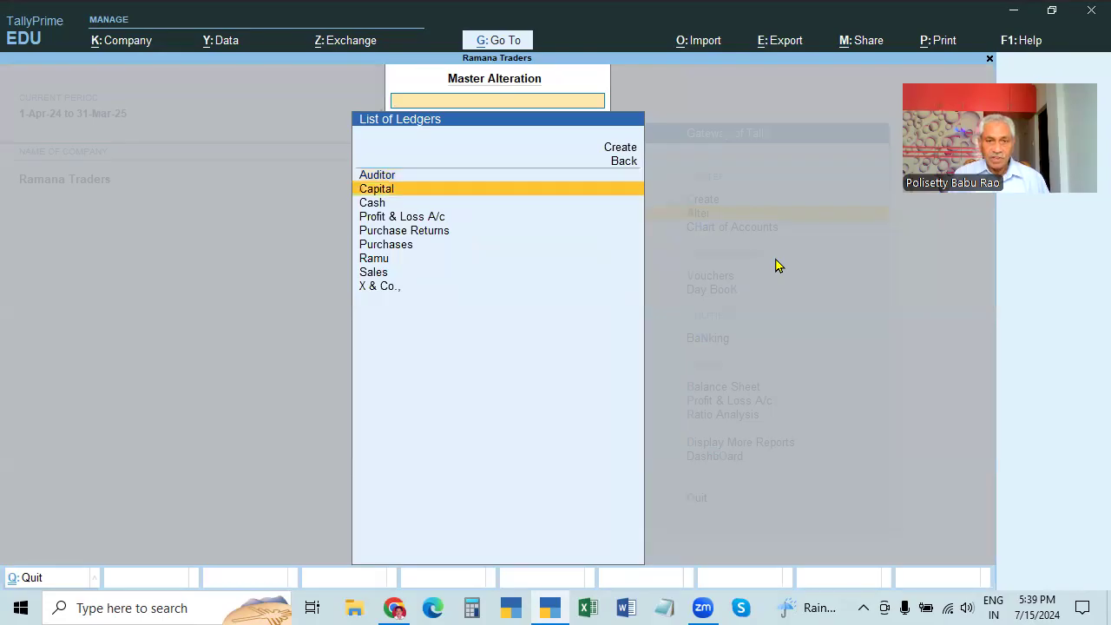
{"action": "key", "text": "Down"}
{"action": "key", "text": "Up"}
{"action": "key", "text": "Up"}
{"action": "key", "text": "Up"}
{"action": "key", "text": "Up"}
{"action": "key", "text": "Up"}
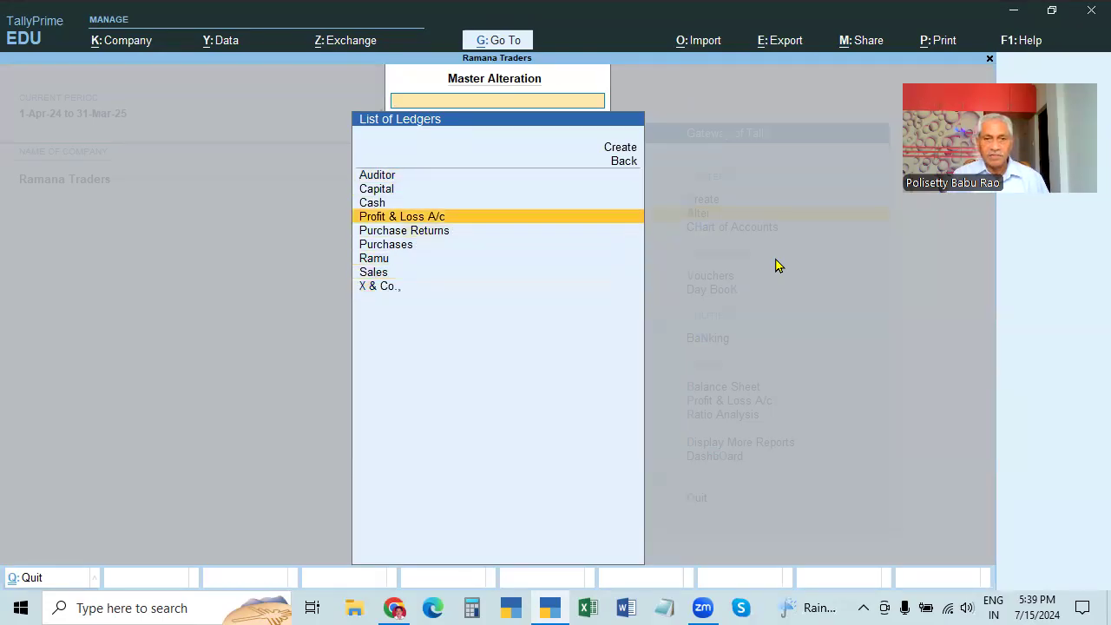
{"action": "key", "text": "Up"}
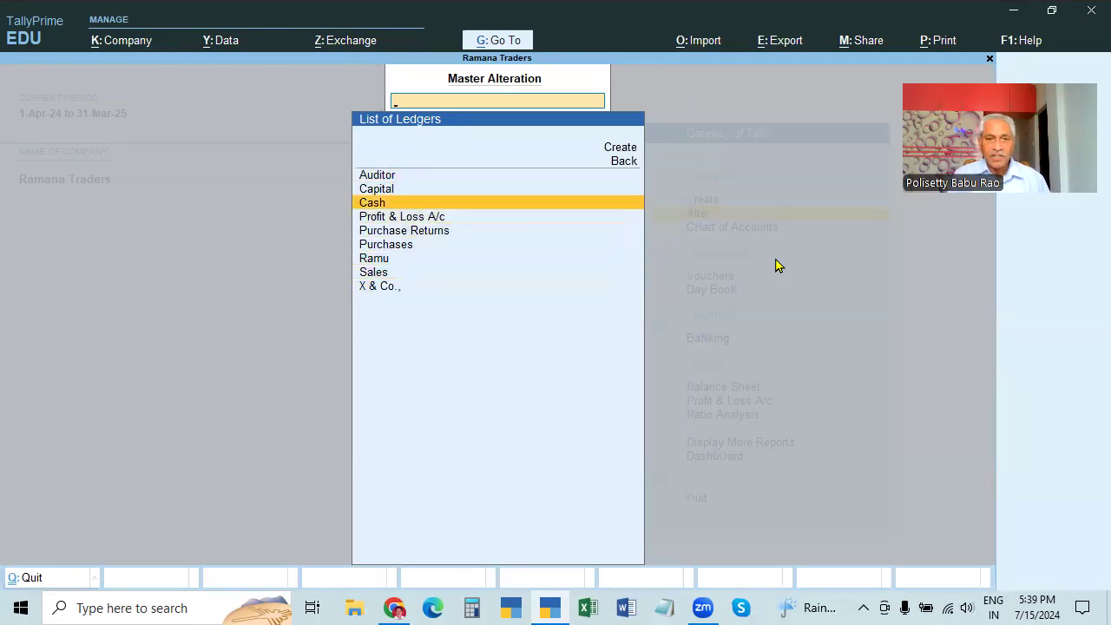
{"action": "key", "text": "Down"}
Look over the List of Voucher Types from the masters list, then close it
{"action": "key", "text": "Escape"}
{"action": "key", "text": "Down"}
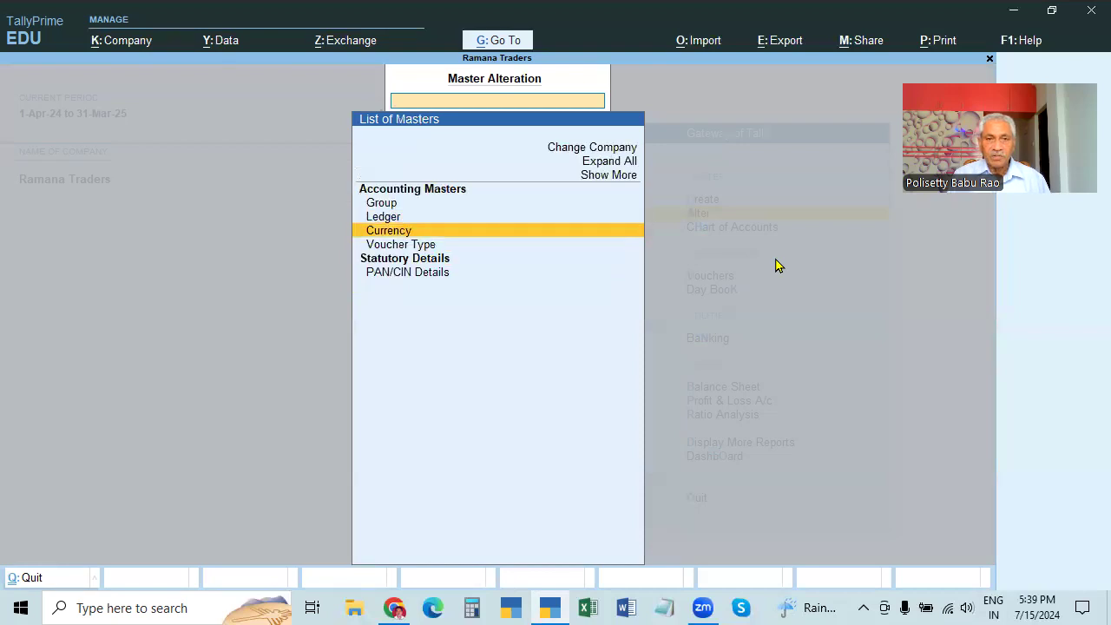
{"action": "key", "text": "Down"}
{"action": "key", "text": "Return"}
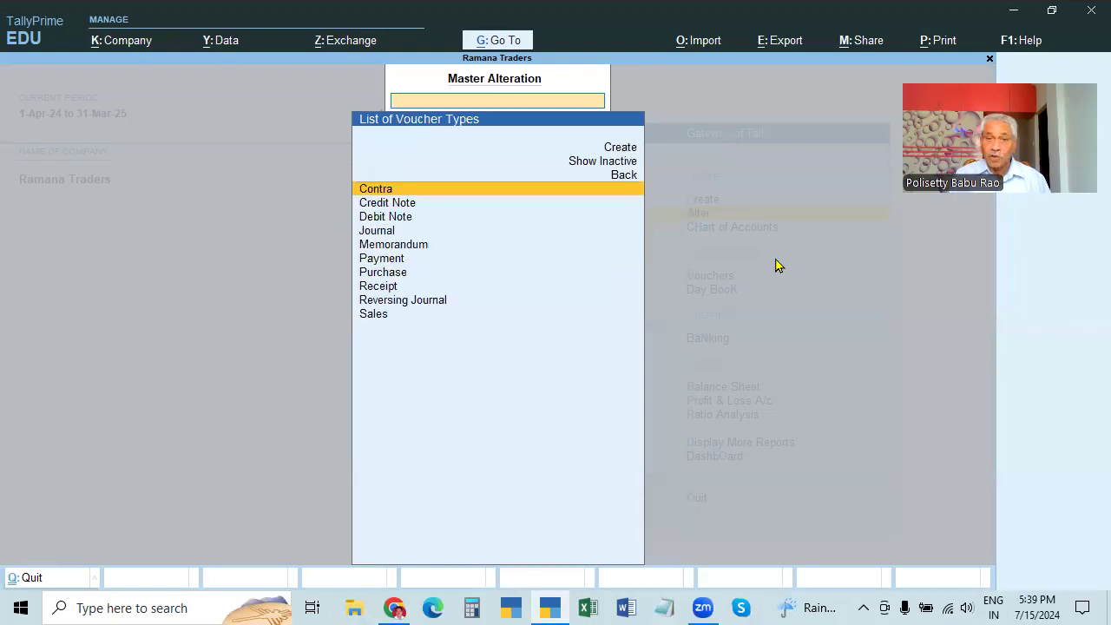
{"action": "key", "text": "Escape"}
Return to the List of Ledgers, browse Profit & Loss A/c, Cash and Capital, and choose Create
{"action": "key", "text": "Up"}
{"action": "key", "text": "Up"}
{"action": "key", "text": "Return"}
{"action": "key", "text": "Down"}
{"action": "key", "text": "Down"}
{"action": "key", "text": "Down"}
{"action": "key", "text": "Up"}
{"action": "key", "text": "Down"}
{"action": "key", "text": "Up"}
{"action": "key", "text": "Up"}
{"action": "key", "text": "Down"}
{"action": "key", "text": "Down"}
{"action": "key", "text": "Up"}
{"action": "key", "text": "Down"}
{"action": "key", "text": "Up"}
{"action": "key", "text": "Down"}
{"action": "key", "text": "Up"}
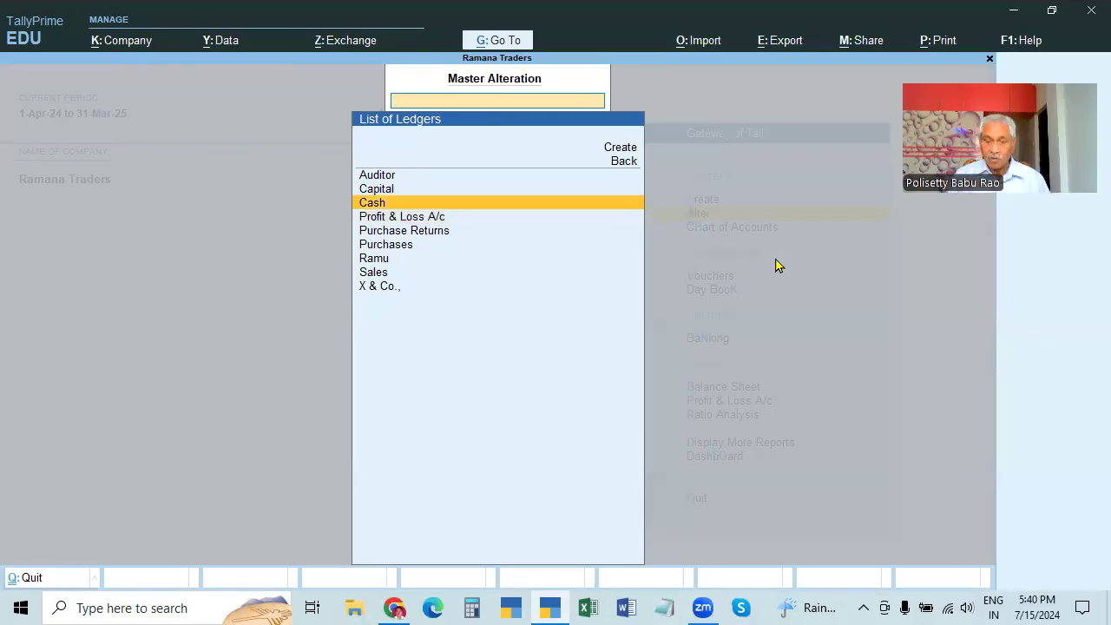
{"action": "key", "text": "Up"}
{"action": "key", "text": "Up"}
{"action": "key", "text": "Up"}
{"action": "key", "text": "Up"}
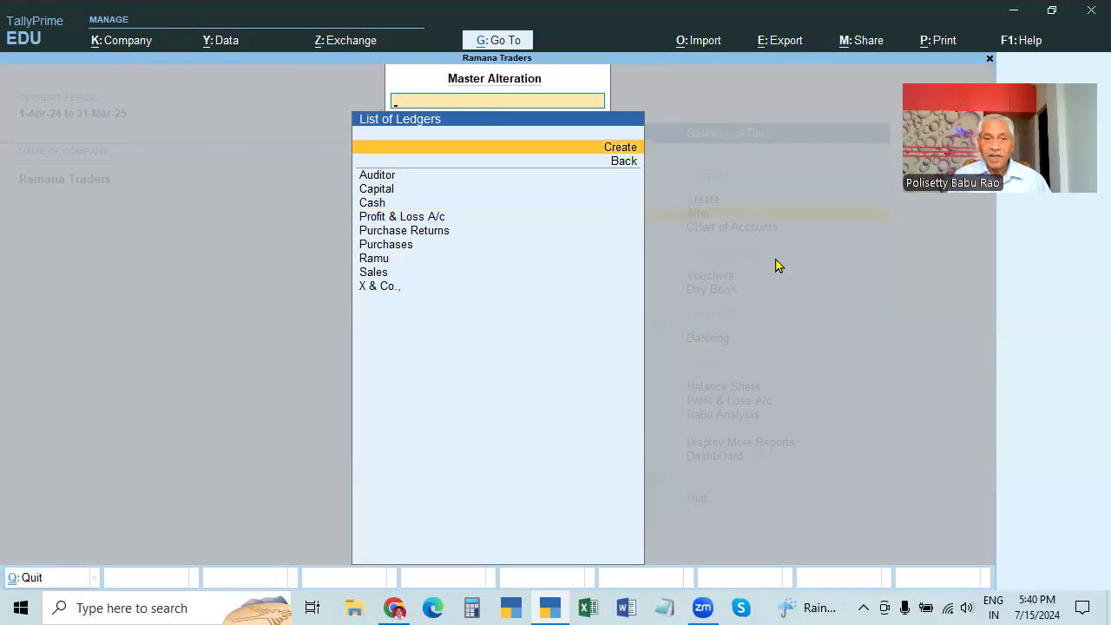
{"action": "key", "text": "Return"}
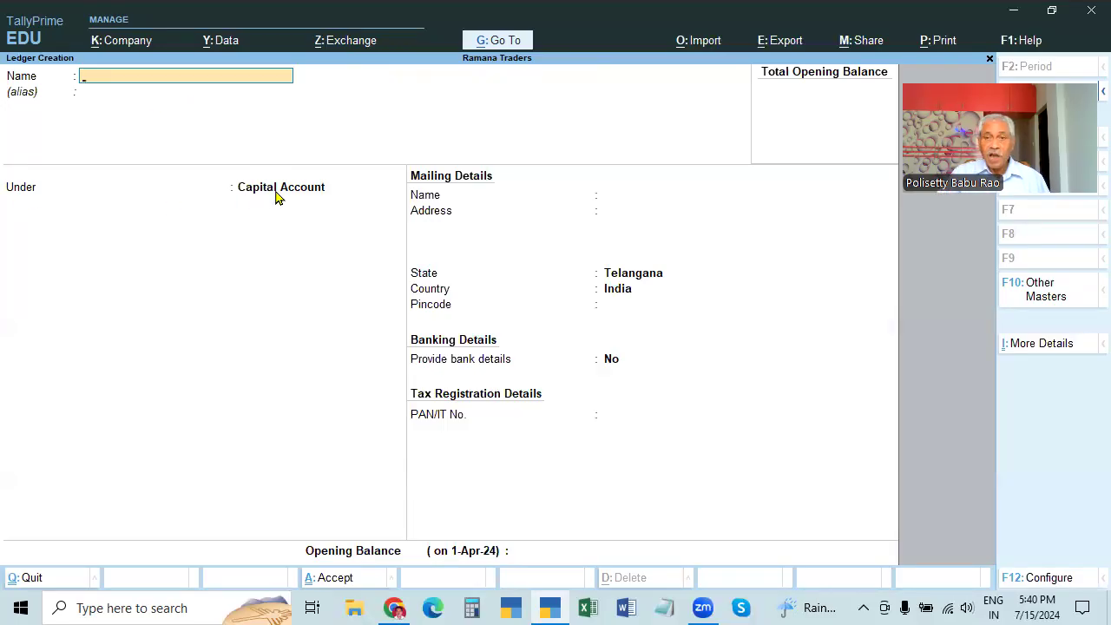
Quit the blank Ledger Creation form without saving
{"action": "key", "text": "Escape"}
{"action": "key", "text": "y"}
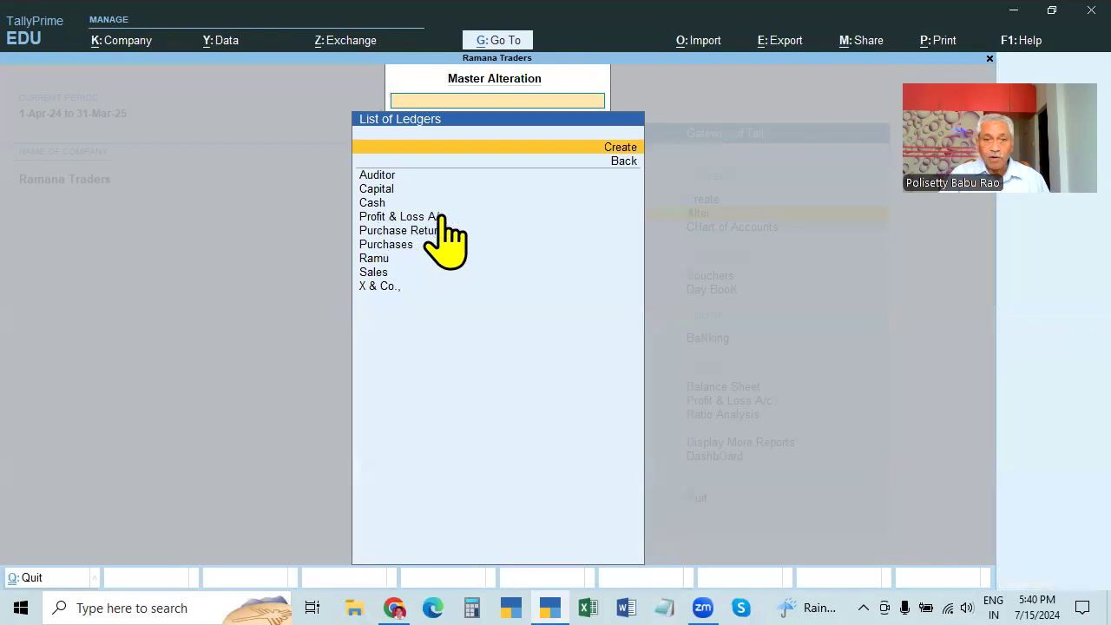
{"action": "key", "text": "Escape"}
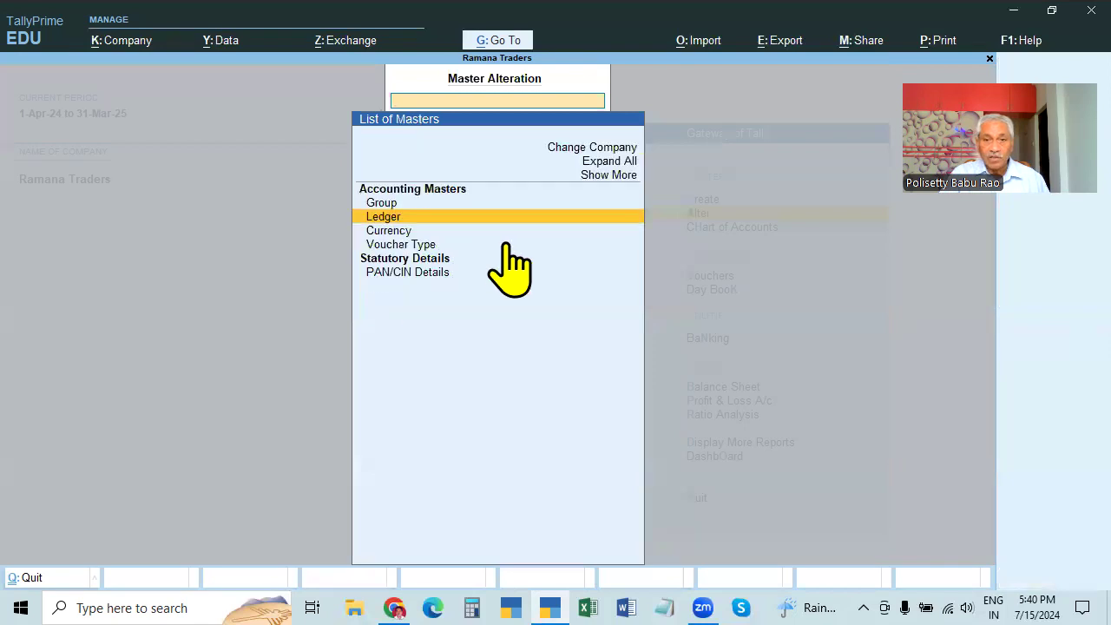
Review the Group list and the existing ledgers, then back out to the Gateway of Tally
{"action": "left_click", "coordinate": [382, 203]}
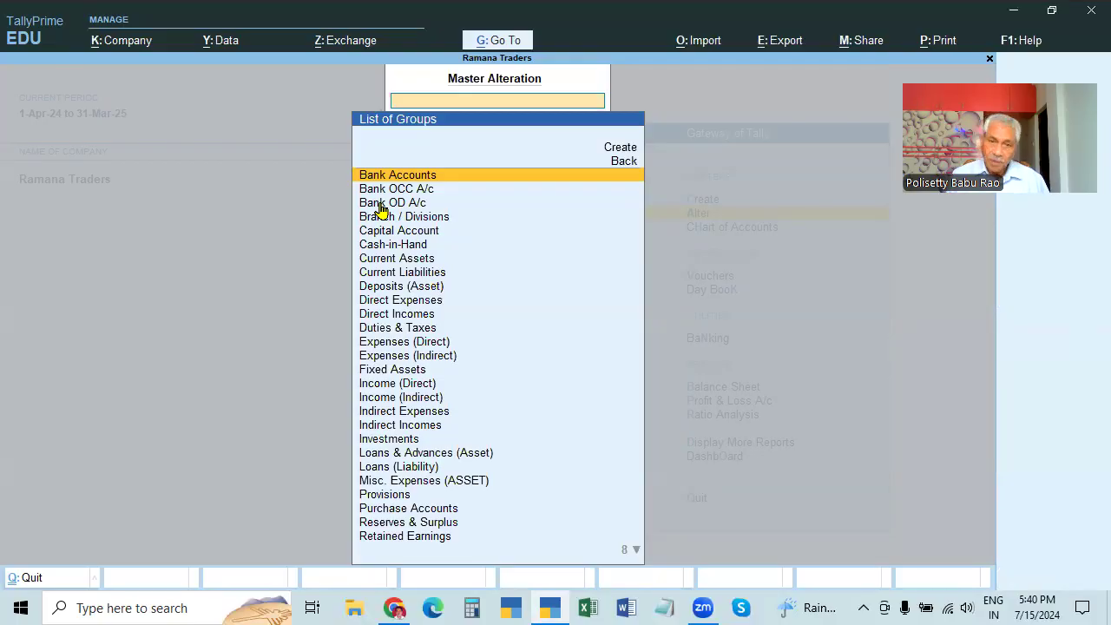
{"action": "key", "text": "Escape"}
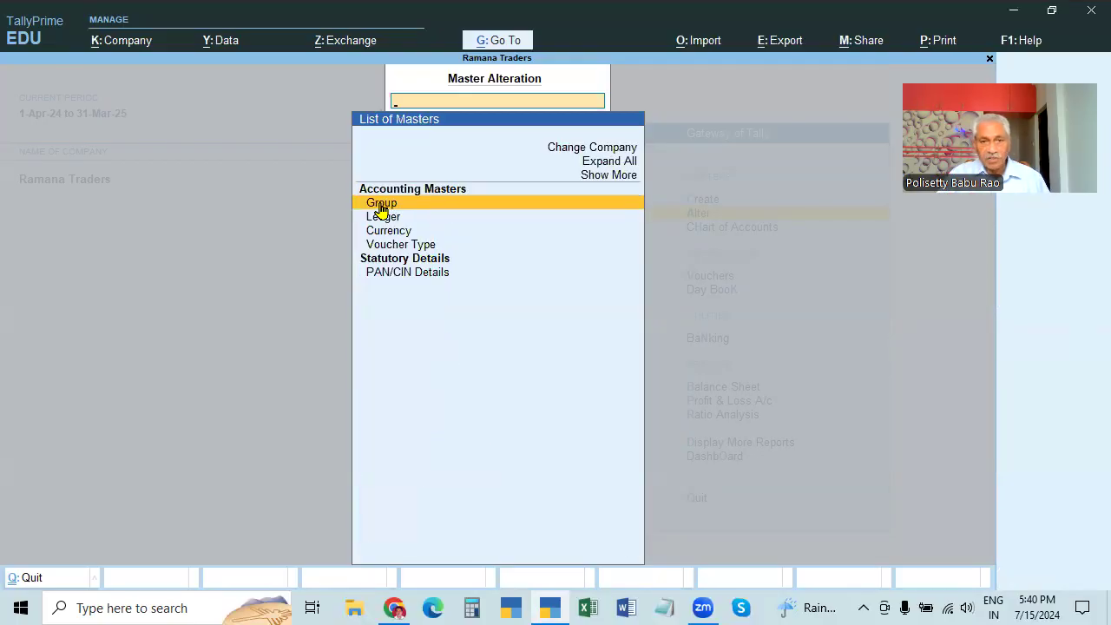
{"action": "key", "text": "Down"}
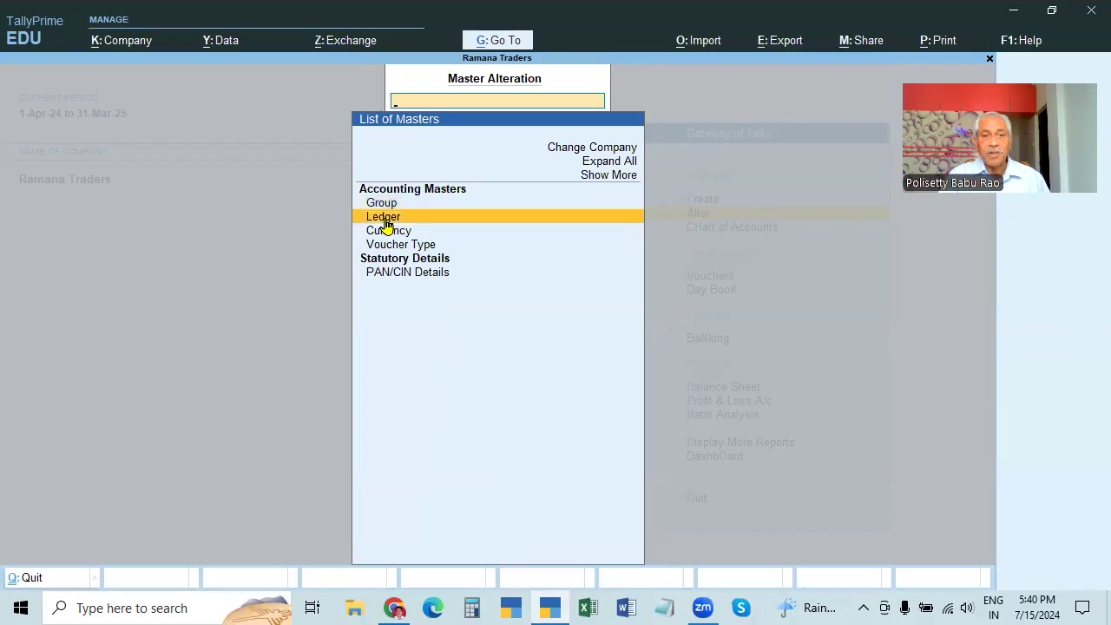
{"action": "key", "text": "Return"}
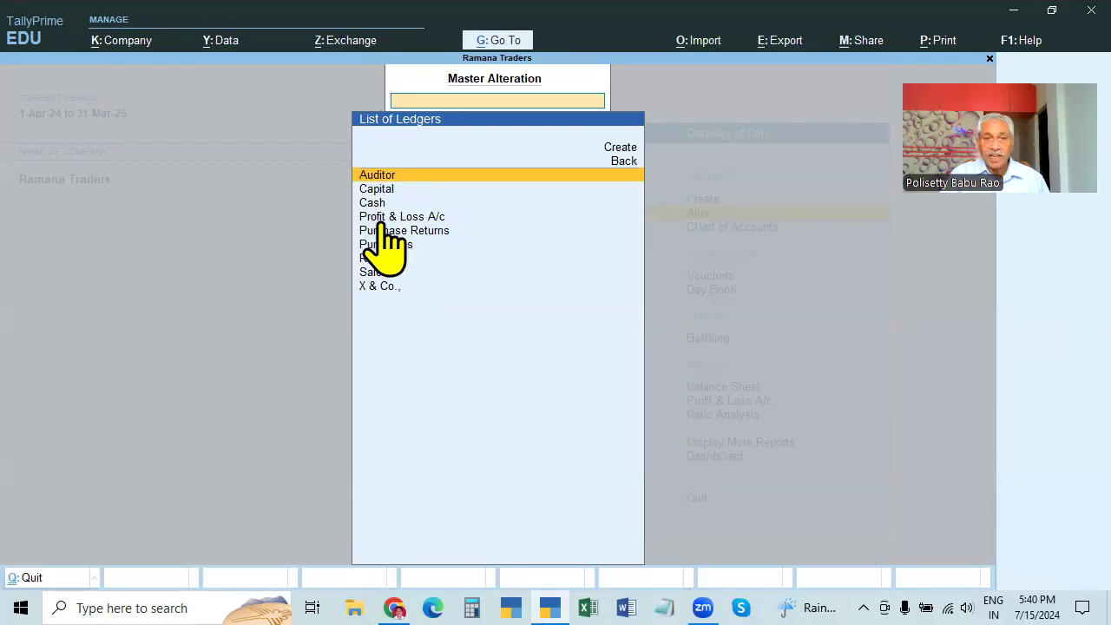
{"action": "key", "text": "Escape"}
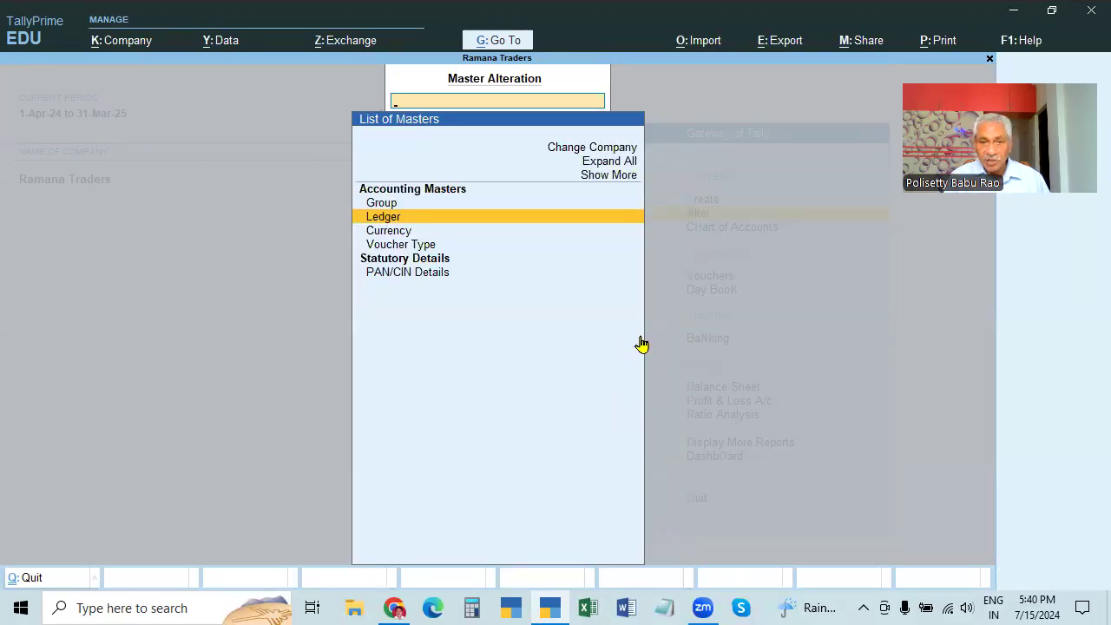
{"action": "key", "text": "Escape"}
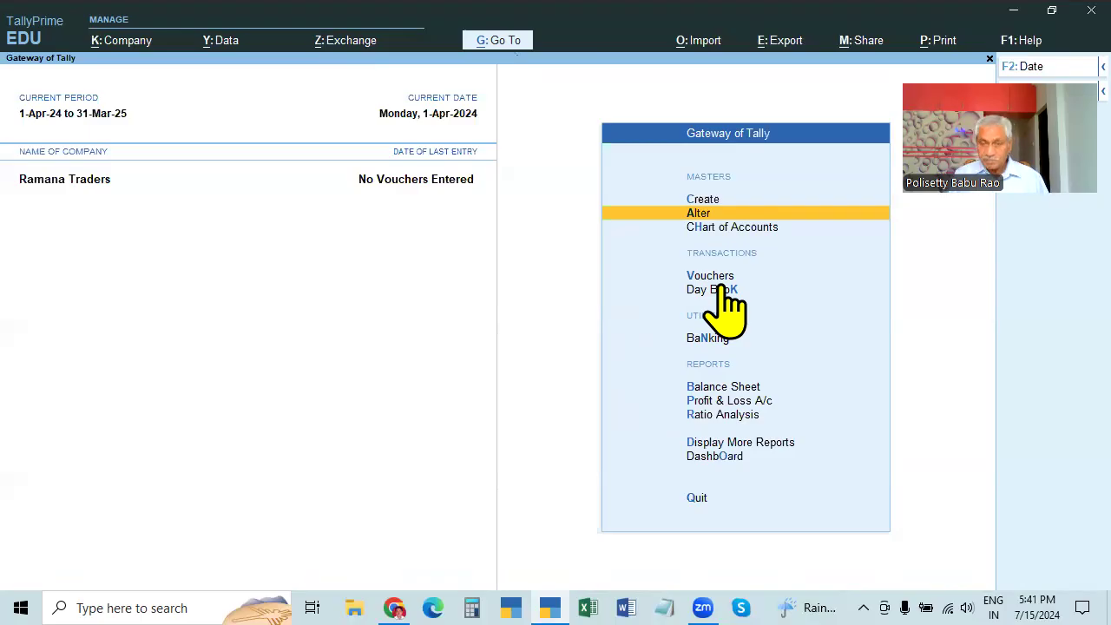
{"action": "key", "text": "Up"}
Open a blank Ledger Creation form from Create > Ledger and close it
{"action": "key", "text": "Return"}
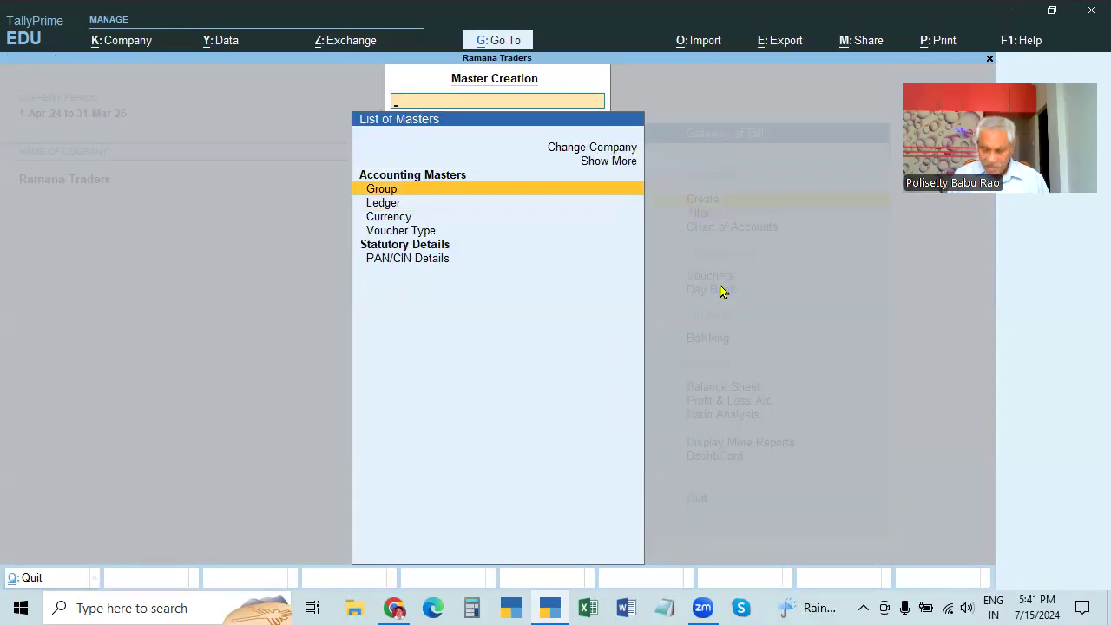
{"action": "key", "text": "Down"}
{"action": "key", "text": "Return"}
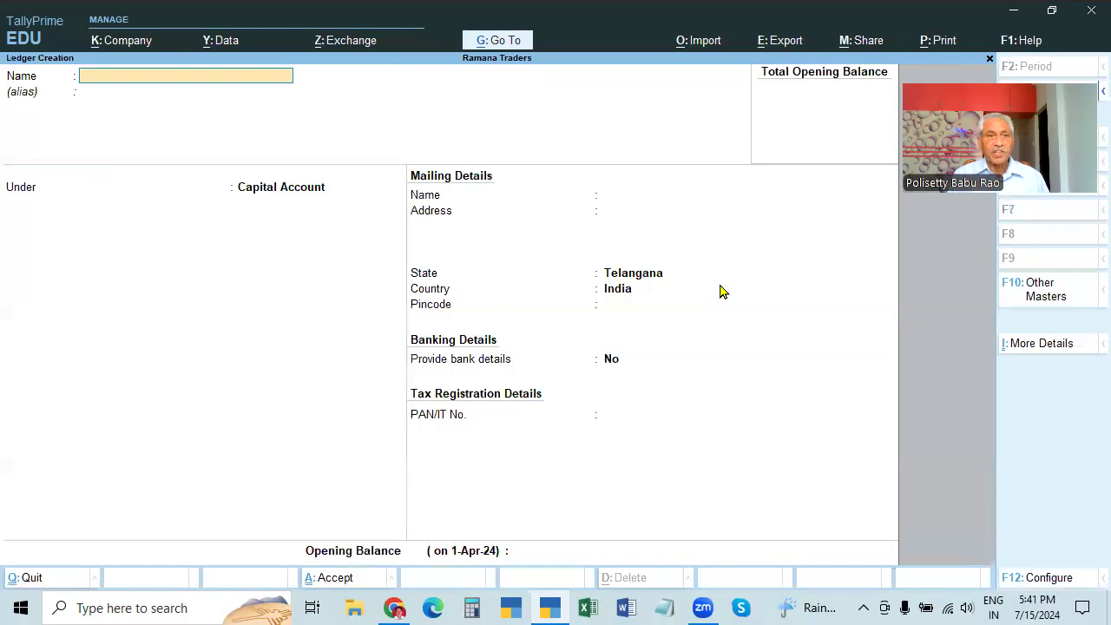
{"action": "key", "text": "Escape"}
{"action": "key", "text": "Escape"}
Open the ledger list under Alter > Ledger, pick Create, then back out to the Gateway
{"action": "key", "text": "Down"}
{"action": "key", "text": "Return"}
{"action": "key", "text": "Down"}
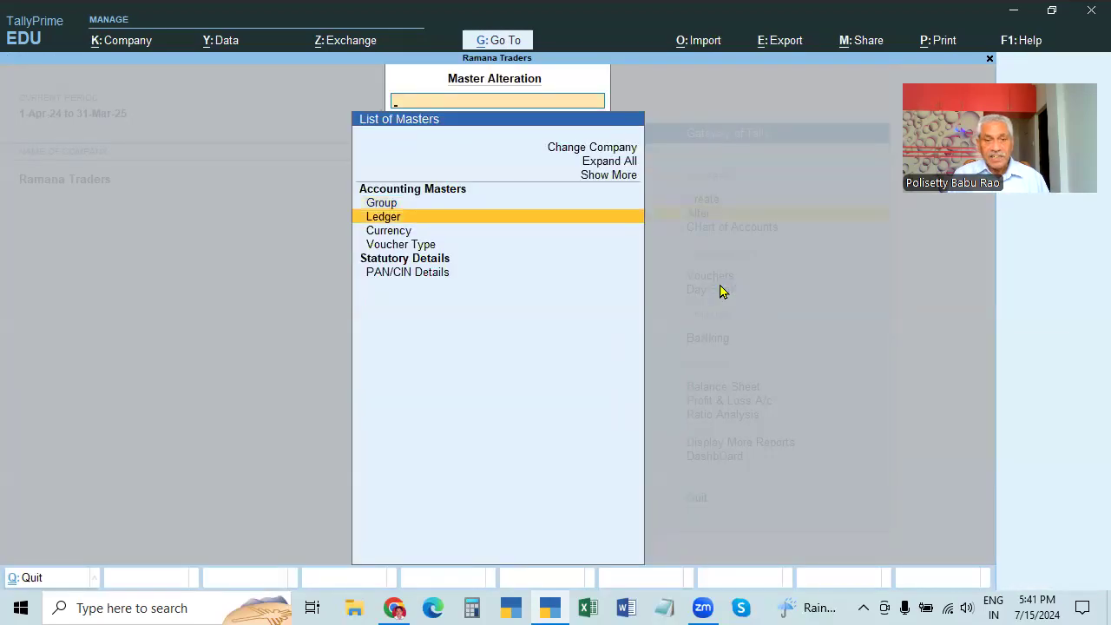
{"action": "key", "text": "Return"}
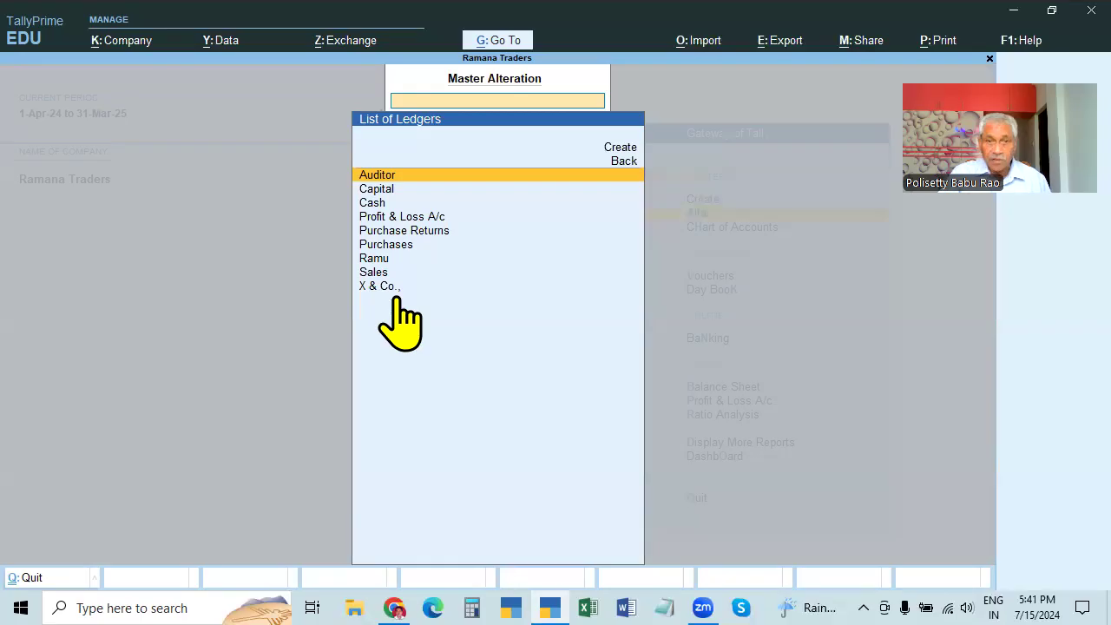
{"action": "left_click", "coordinate": [622, 148]}
{"action": "left_click", "coordinate": [621, 148]}
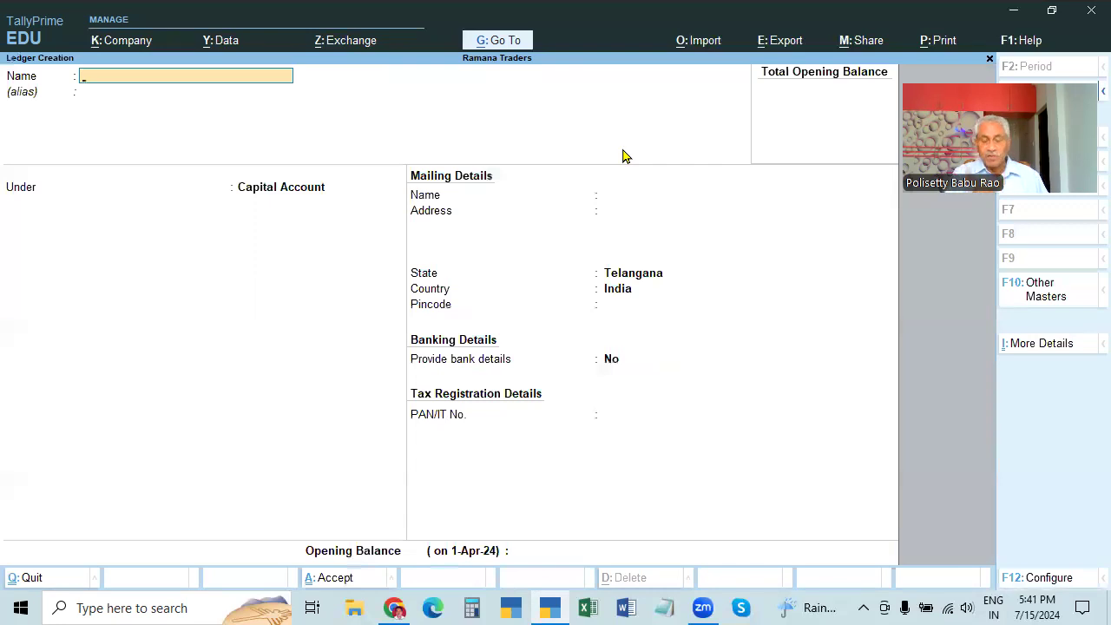
{"action": "key", "text": "Escape"}
{"action": "key", "text": "Escape"}
{"action": "key", "text": "Escape"}
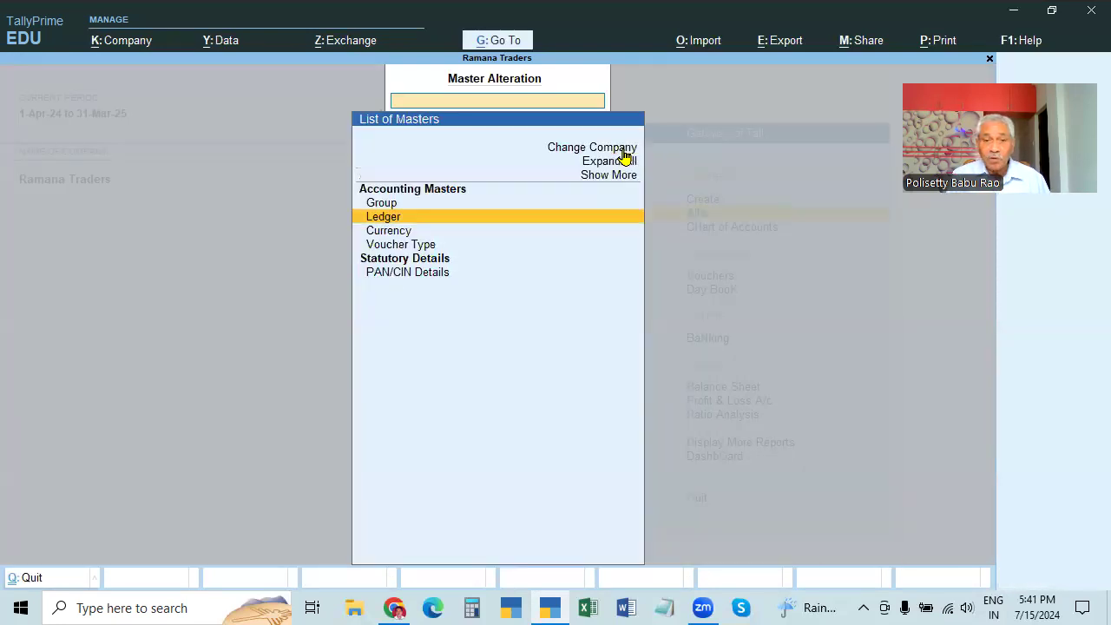
{"action": "key", "text": "Escape"}
{"action": "key", "text": "Escape"}
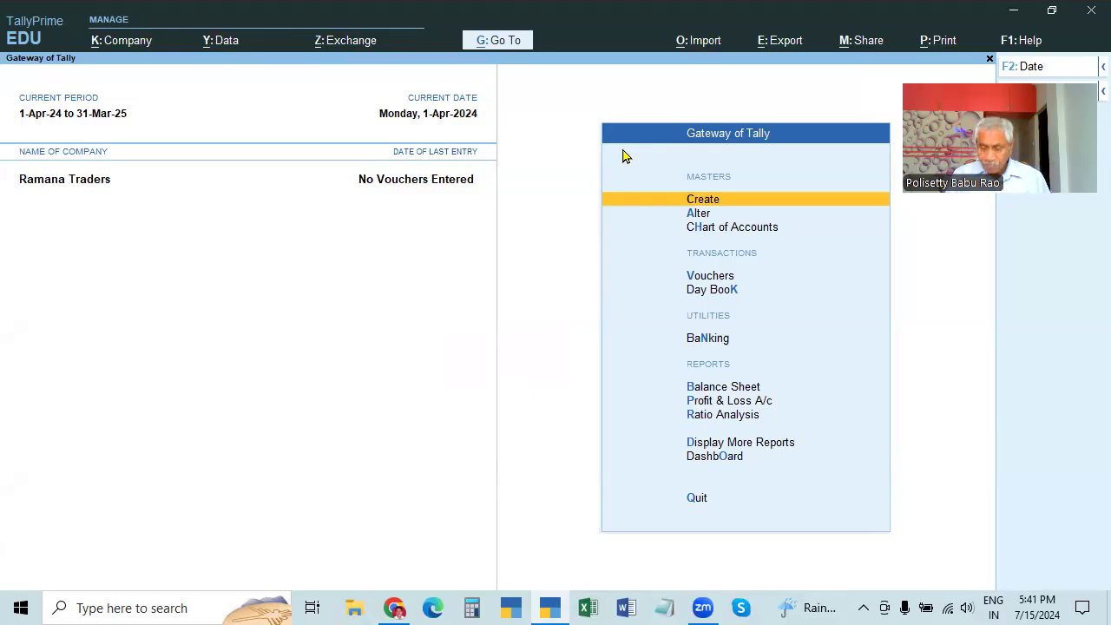
Reopen the Alter ledger list, start a new ledger from it, and quit that form
{"action": "key", "text": "Down"}
{"action": "key", "text": "Return"}
{"action": "key", "text": "Down"}
{"action": "key", "text": "Return"}
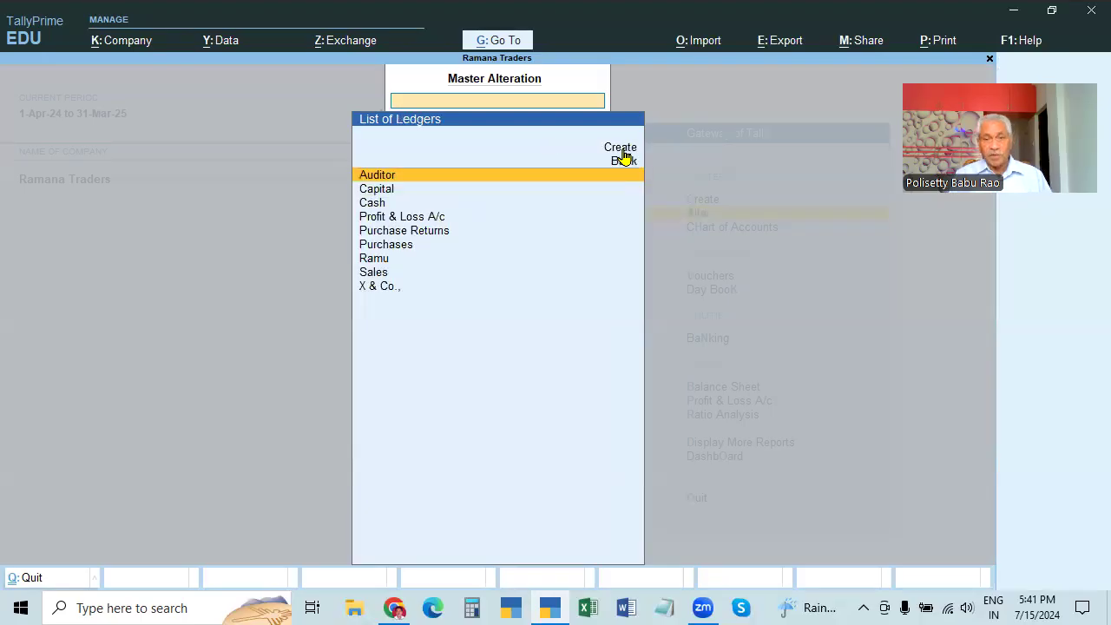
{"action": "key", "text": "Up"}
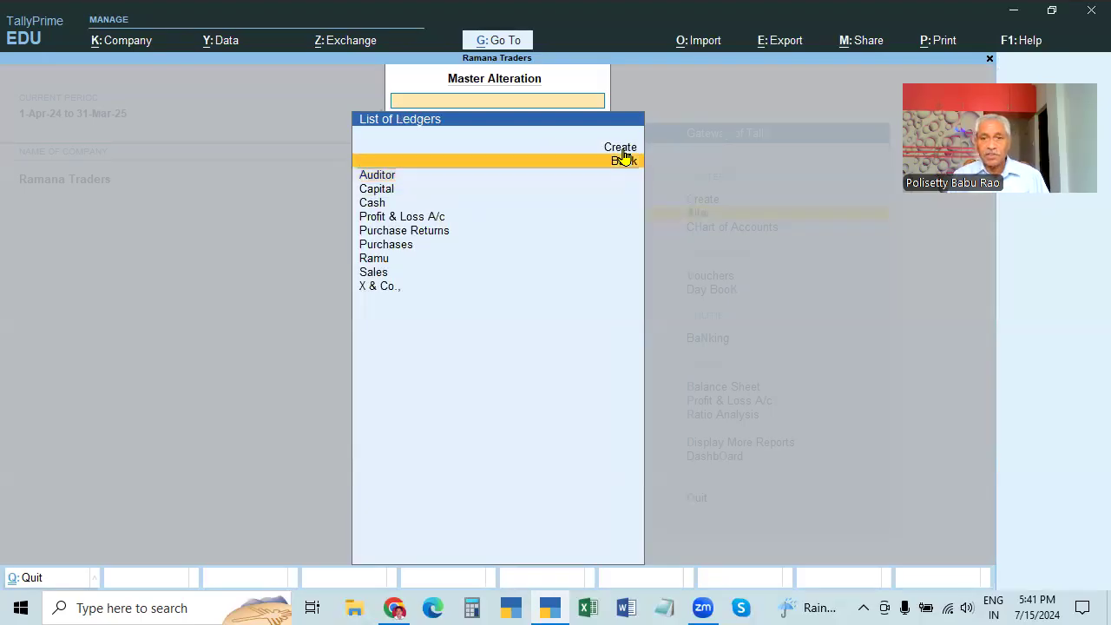
{"action": "key", "text": "Up"}
{"action": "key", "text": "Return"}
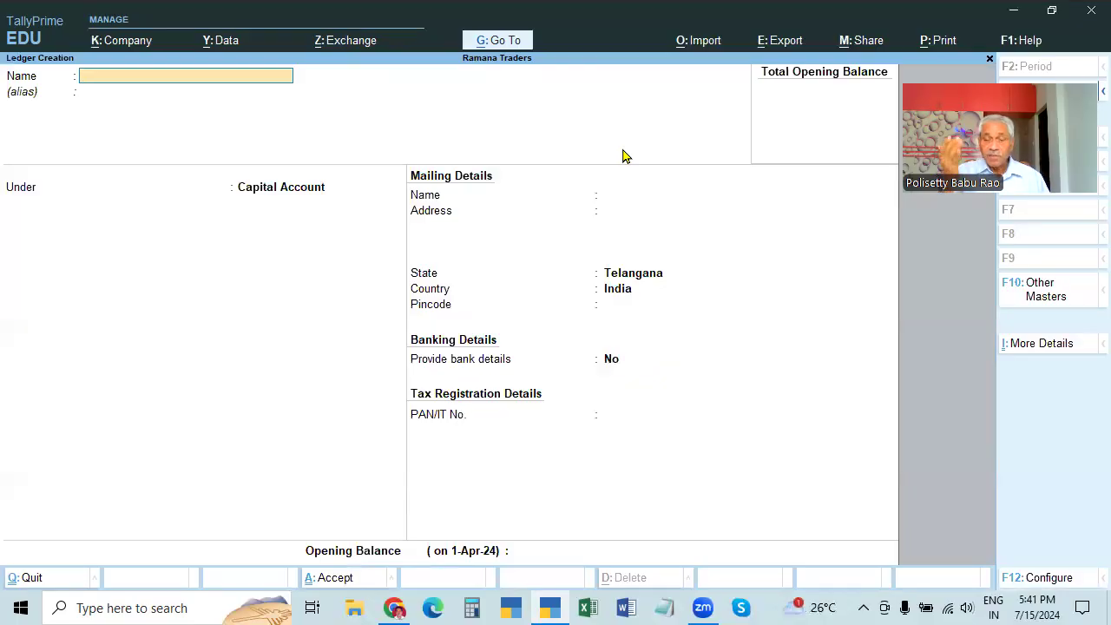
{"action": "key", "text": "Escape"}
{"action": "key", "text": "y"}
Step back through the ledger and master lists to the Gateway of Tally
{"action": "key", "text": "Down"}
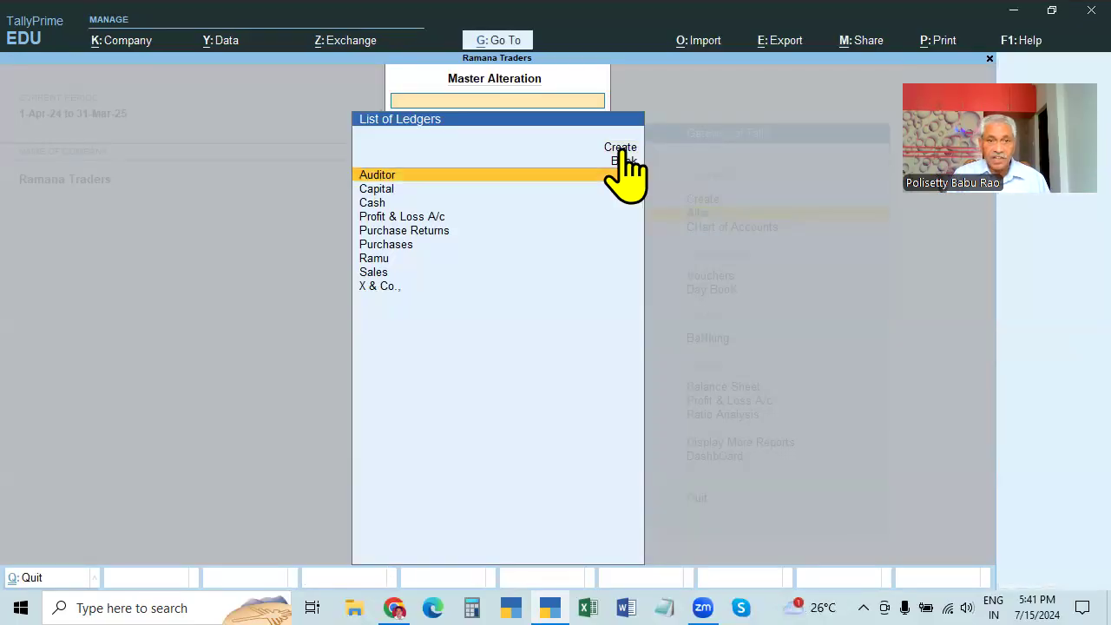
{"action": "key", "text": "Escape"}
{"action": "key", "text": "Return"}
{"action": "key", "text": "Escape"}
{"action": "key", "text": "Escape"}
{"action": "key", "text": "Return"}
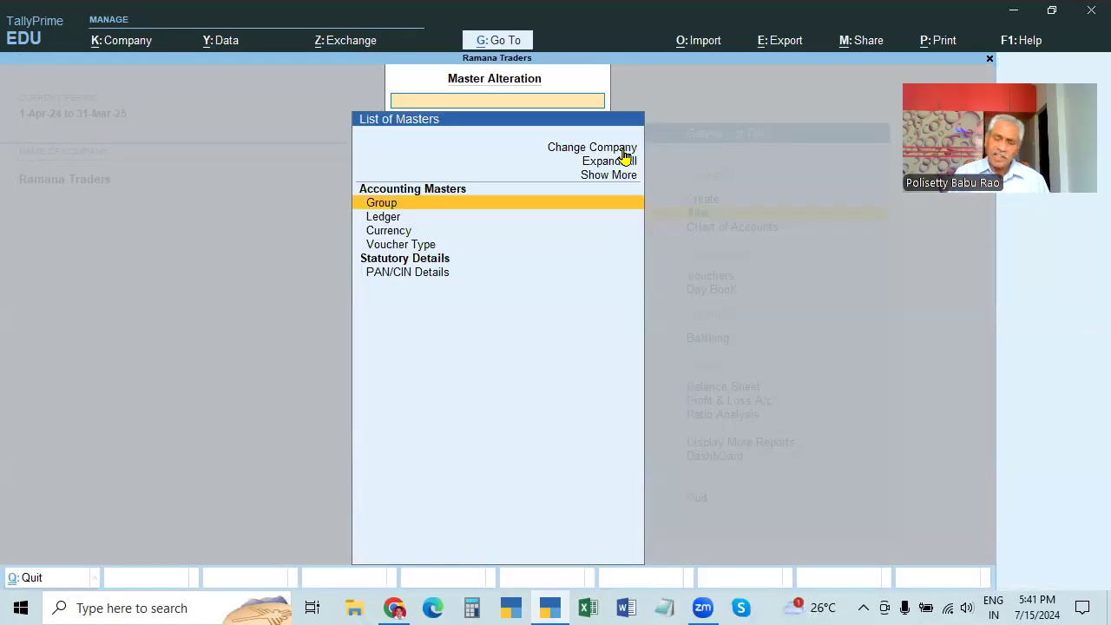
{"action": "key", "text": "Escape"}
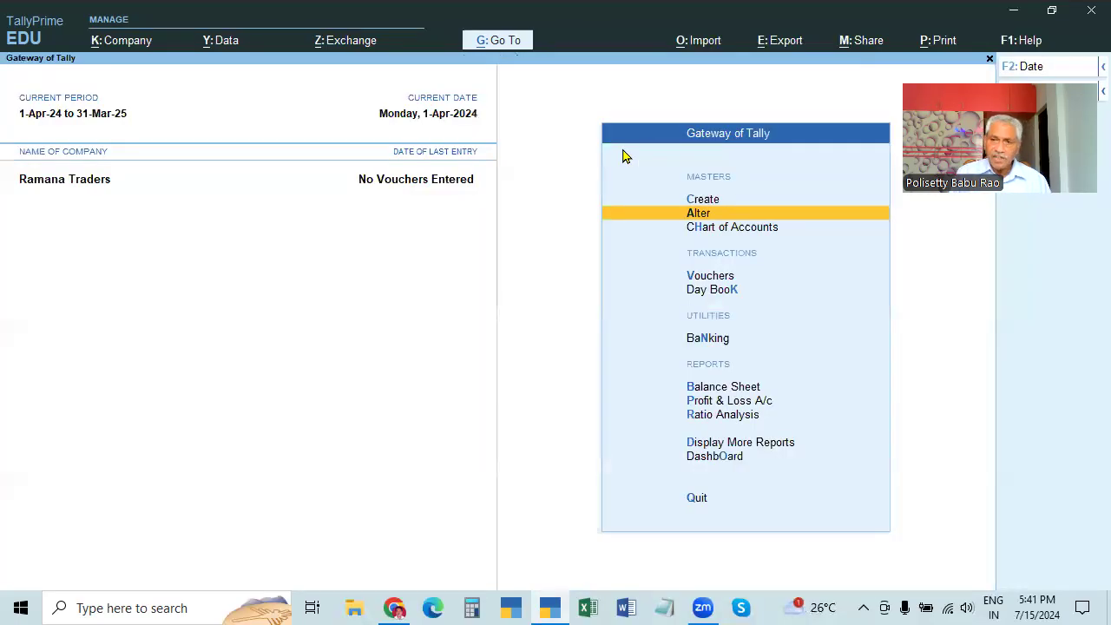
Open Ledger Creation via Create > Ledger and close it without saving
{"action": "key", "text": "Up"}
{"action": "key", "text": "Return"}
{"action": "key", "text": "Down"}
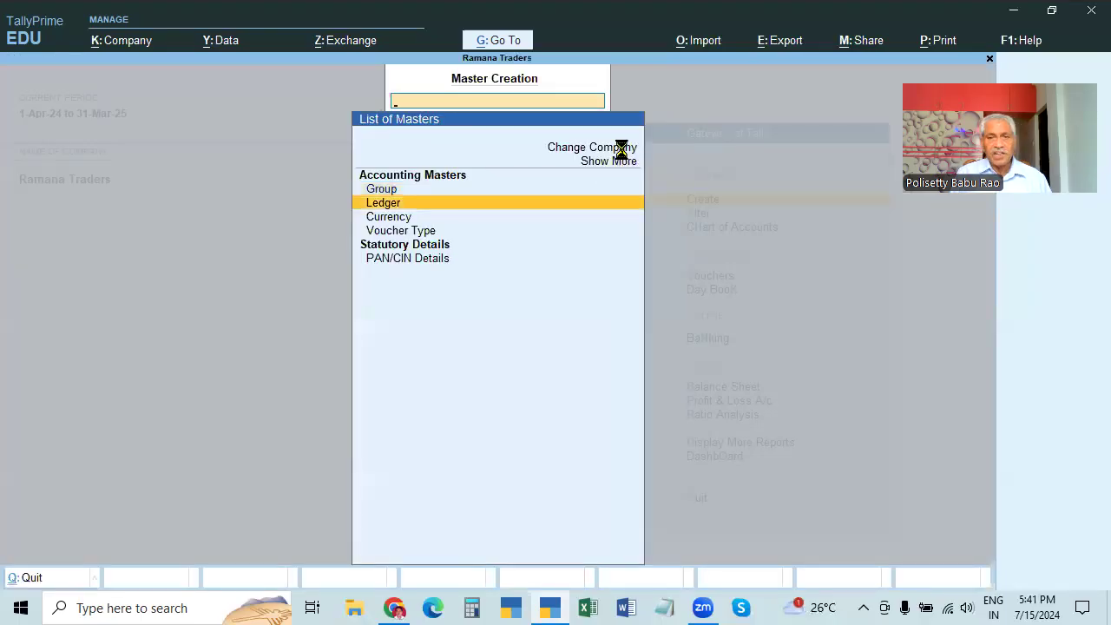
{"action": "key", "text": "Return"}
{"action": "key", "text": "Escape"}
{"action": "key", "text": "Escape"}
Show the Alter ledger list with Auditor, Capital, Cash, Purchases, Sales and X & Co
{"action": "key", "text": "Down"}
{"action": "key", "text": "Return"}
{"action": "key", "text": "Down"}
{"action": "key", "text": "Return"}
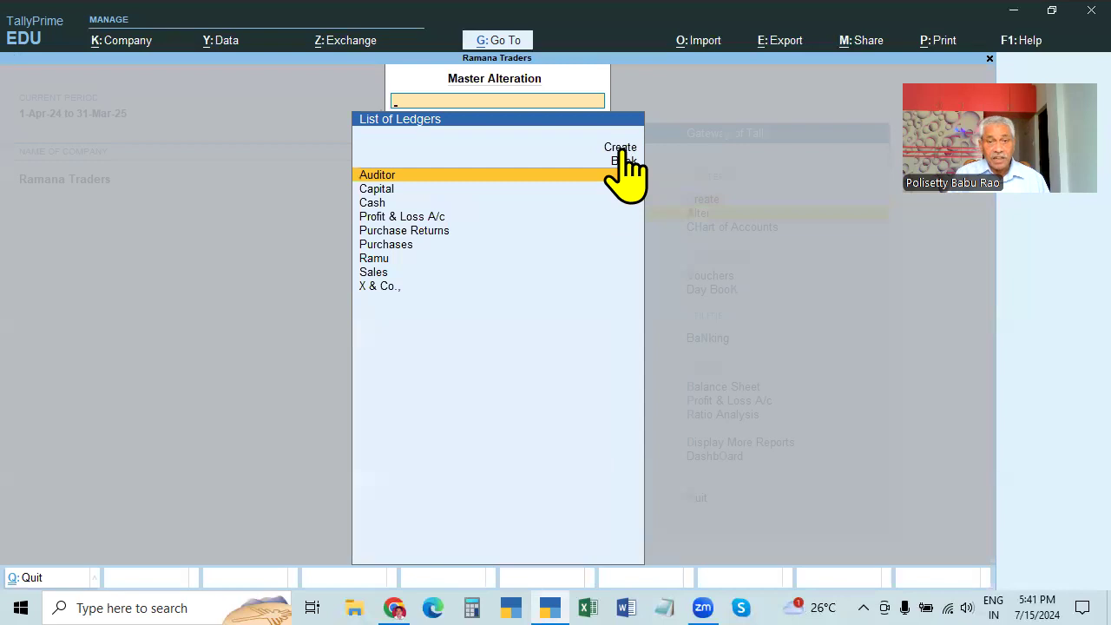
{"action": "left_click", "coordinate": [623, 149]}
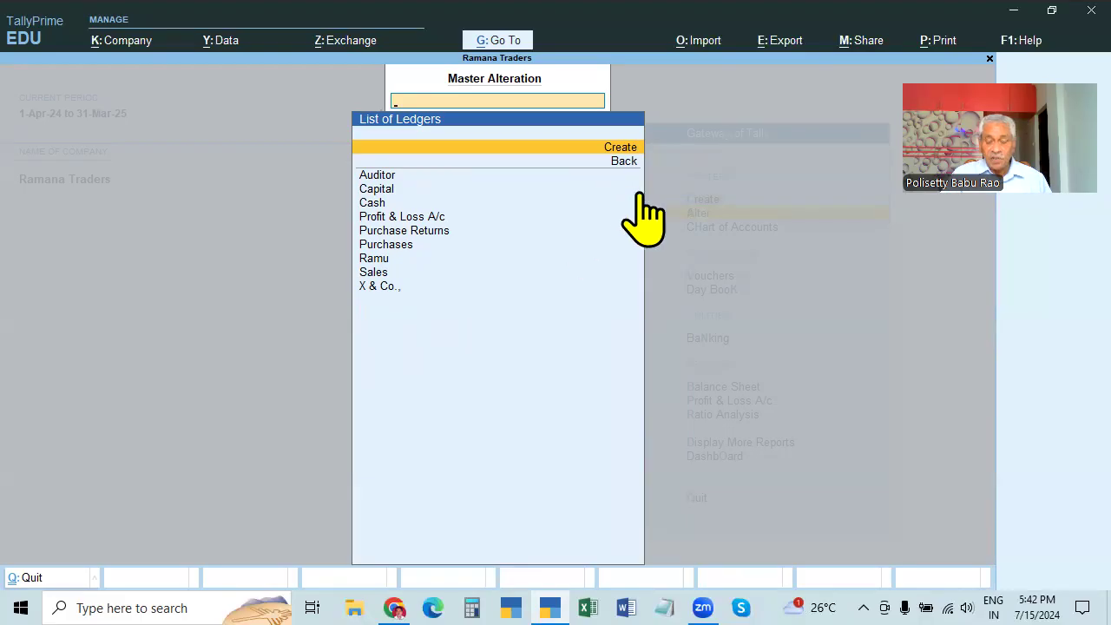
{"action": "key", "text": "Return"}
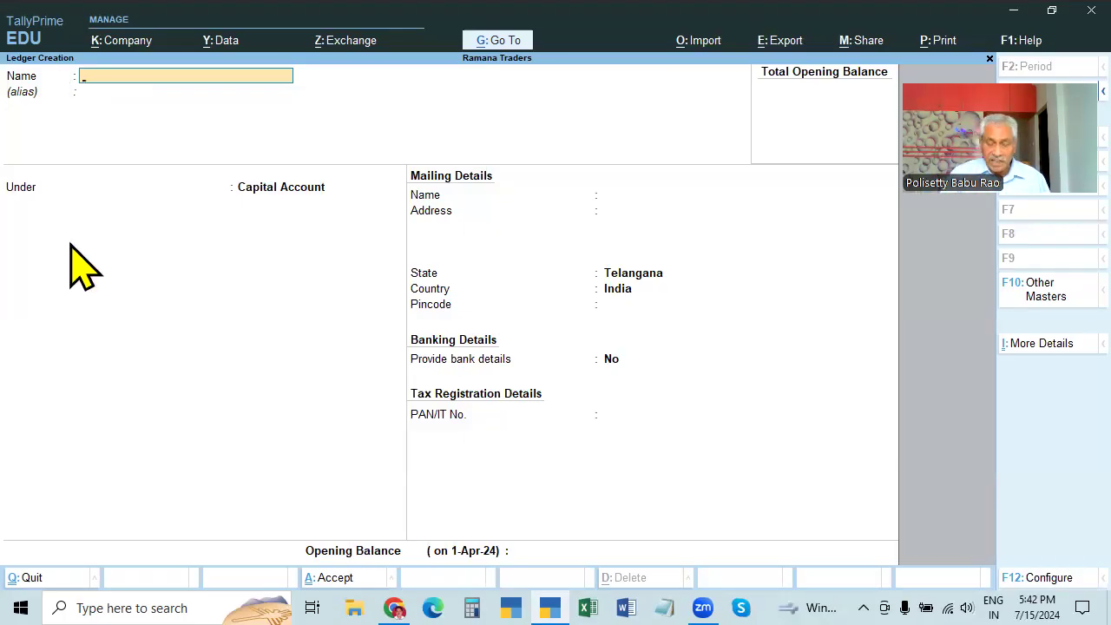
{"action": "key", "text": "Escape"}
{"action": "key", "text": "Down"}
{"action": "key", "text": "Down"}
{"action": "key", "text": "Down"}
{"action": "key", "text": "Down"}
{"action": "key", "text": "Down"}
{"action": "key", "text": "Down"}
{"action": "key", "text": "Down"}
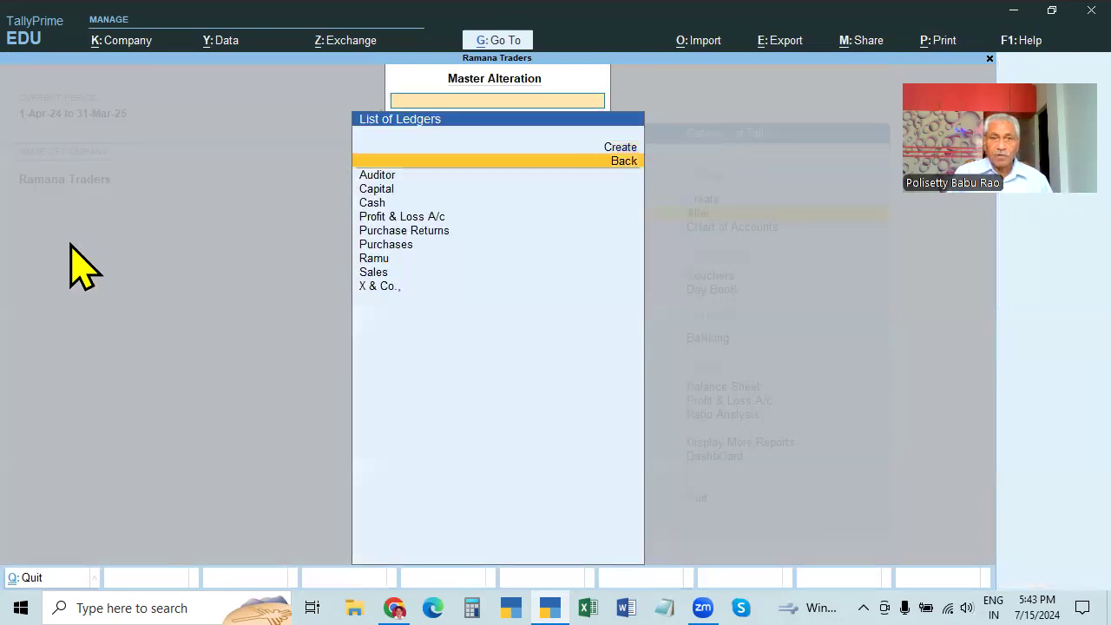
Open the X & Co. and Ramu ledgers in Ledger Alteration, leaving both unchanged
{"action": "key", "text": "Down"}
{"action": "key", "text": "Down"}
{"action": "key", "text": "Down"}
{"action": "key", "text": "Up"}
{"action": "key", "text": "Up"}
{"action": "key", "text": "Up"}
{"action": "key", "text": "Up"}
{"action": "key", "text": "Up"}
{"action": "key", "text": "Up"}
{"action": "key", "text": "Up"}
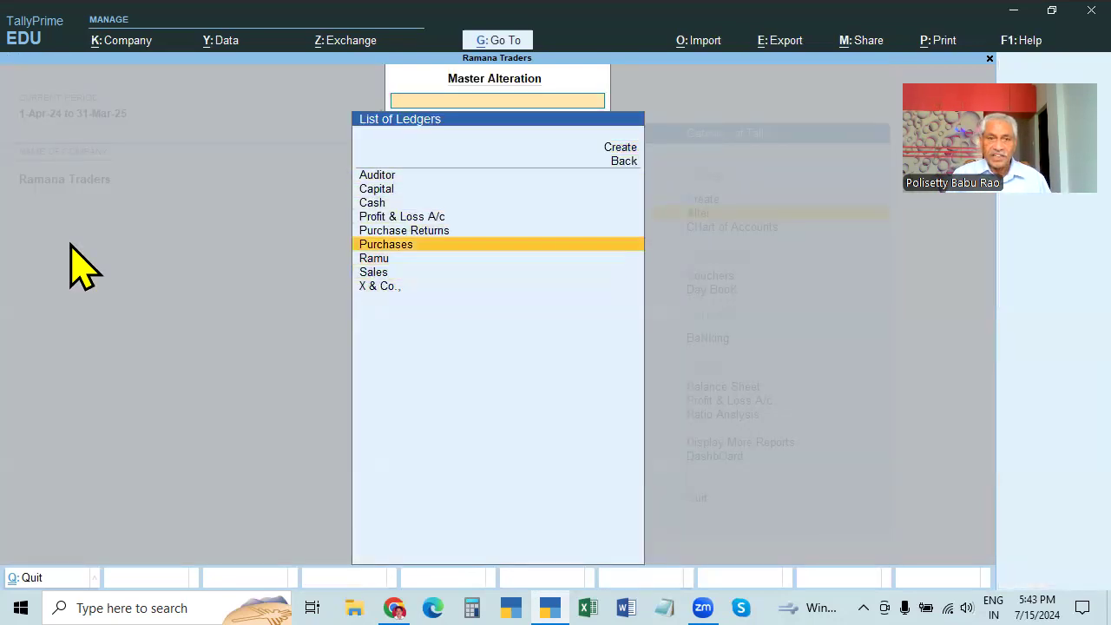
{"action": "key", "text": "Down"}
{"action": "key", "text": "Down"}
{"action": "key", "text": "Down"}
{"action": "key", "text": "Down"}
{"action": "key", "text": "Down"}
{"action": "key", "text": "Down"}
{"action": "key", "text": "Down"}
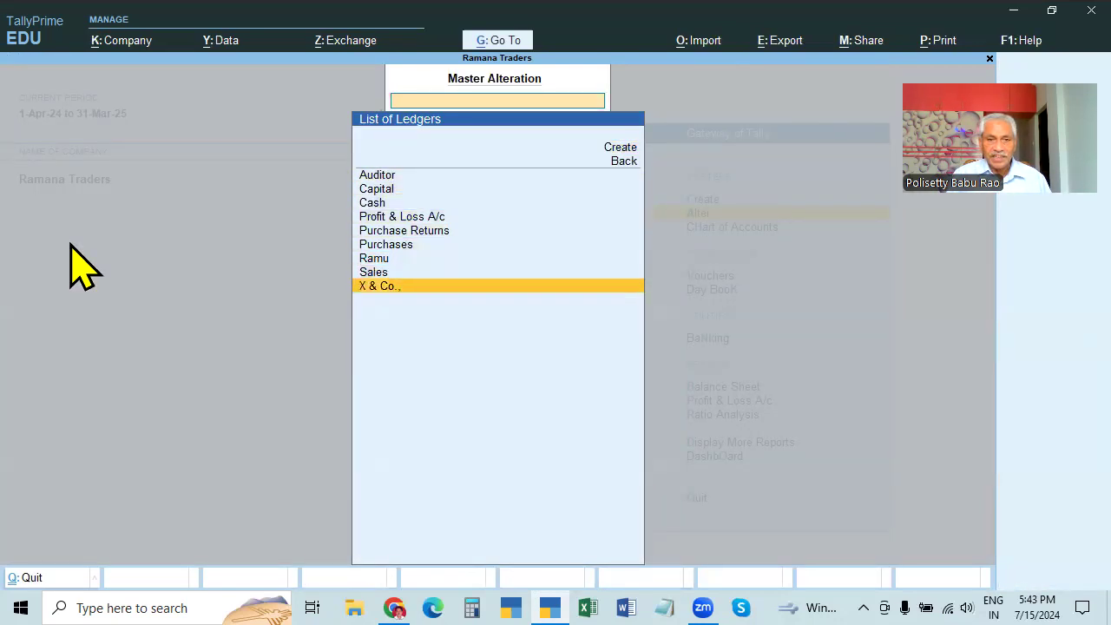
{"action": "key", "text": "Return"}
{"action": "key", "text": "BackSpace"}
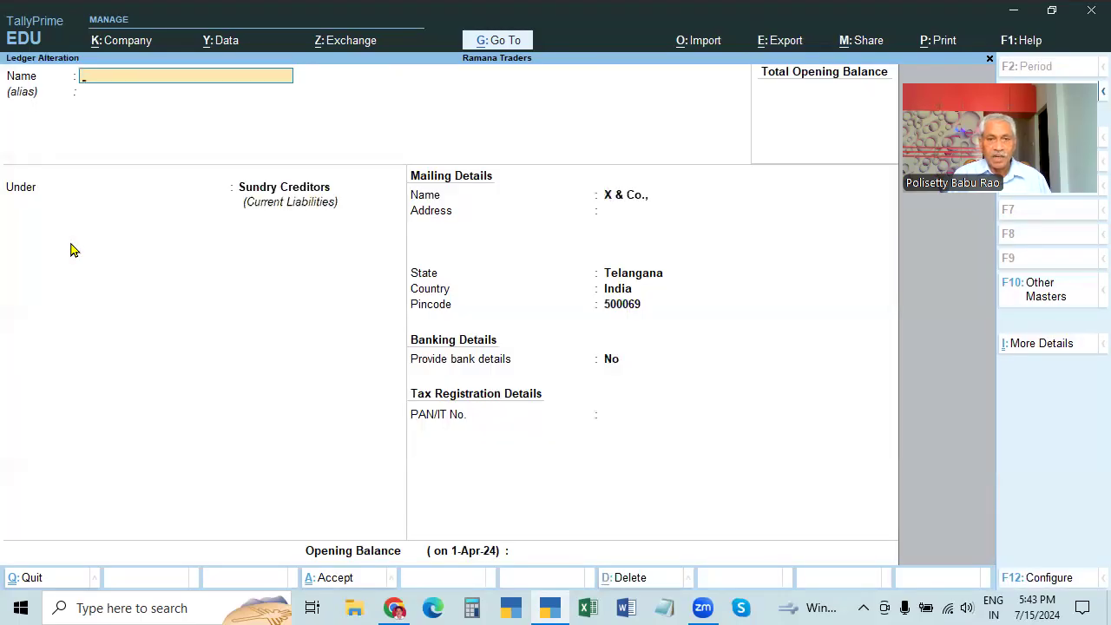
{"action": "key", "text": "Escape"}
{"action": "key", "text": "Up"}
{"action": "key", "text": "Up"}
{"action": "key", "text": "Return"}
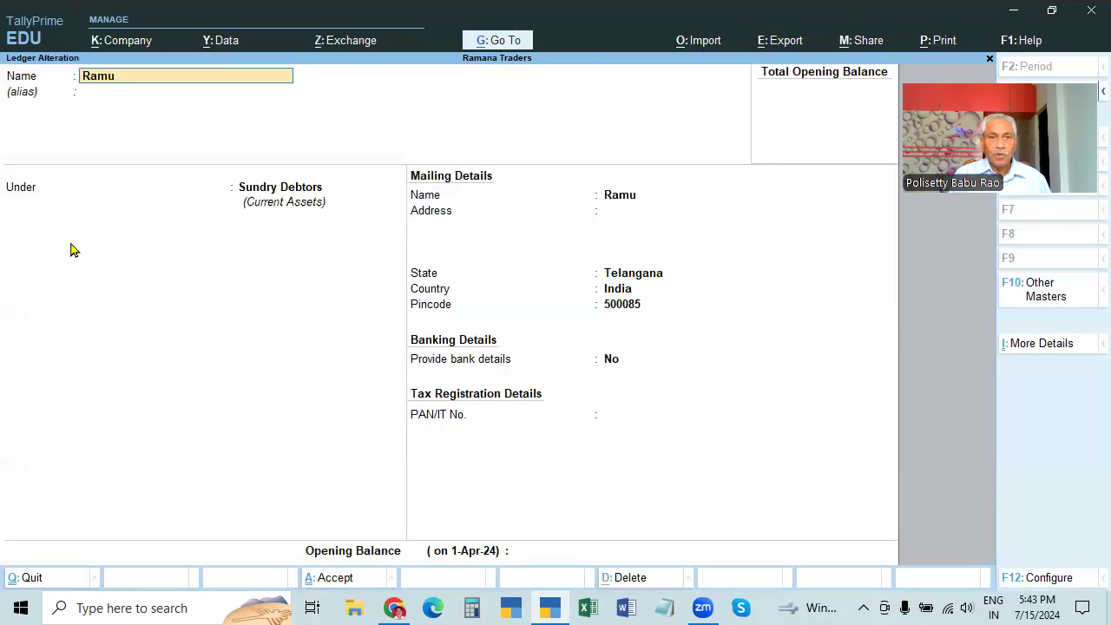
{"action": "key", "text": "BackSpace"}
{"action": "key", "text": "Escape"}
Browse the ledger list down to Profit & Loss A/c, then return to the Gateway of Tally
{"action": "key", "text": "Down"}
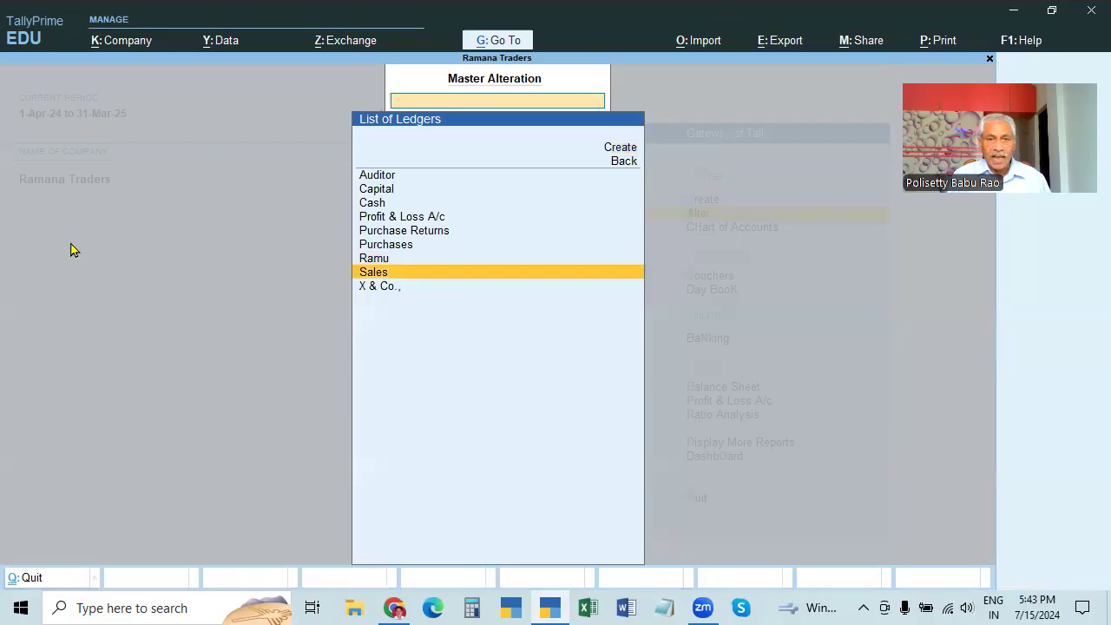
{"action": "key", "text": "Up"}
{"action": "key", "text": "Up"}
{"action": "key", "text": "Up"}
{"action": "key", "text": "Up"}
{"action": "key", "text": "Up"}
{"action": "key", "text": "Up"}
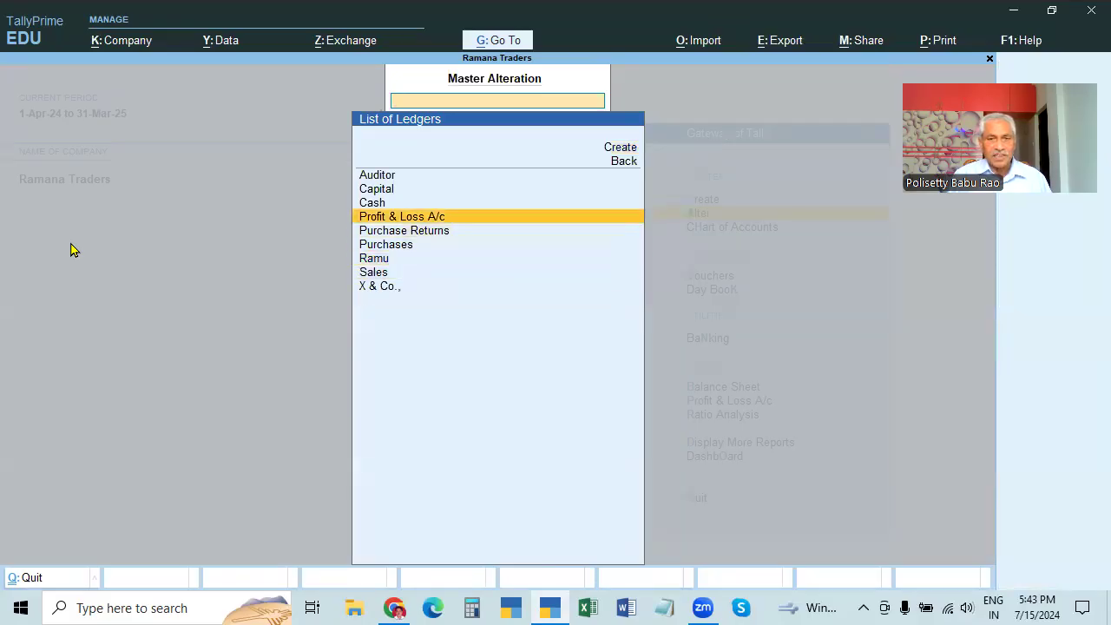
{"action": "key", "text": "Down"}
{"action": "key", "text": "Down"}
{"action": "key", "text": "Down"}
{"action": "key", "text": "Up"}
{"action": "key", "text": "Up"}
{"action": "key", "text": "Up"}
{"action": "key", "text": "Down"}
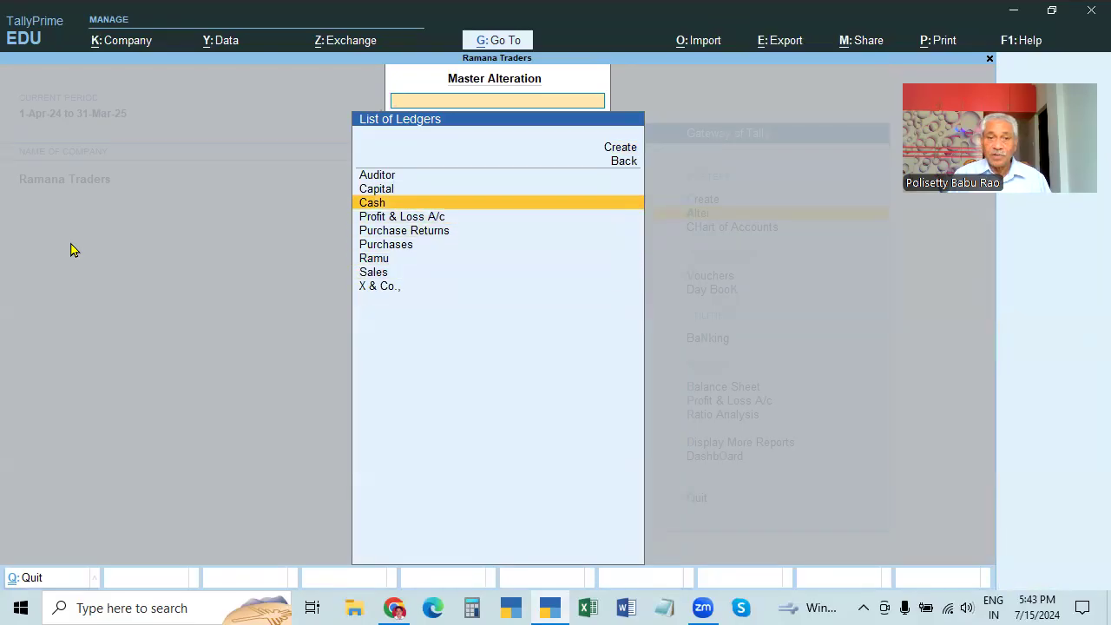
{"action": "key", "text": "Down"}
{"action": "key", "text": "Up"}
{"action": "key", "text": "Up"}
{"action": "key", "text": "Up"}
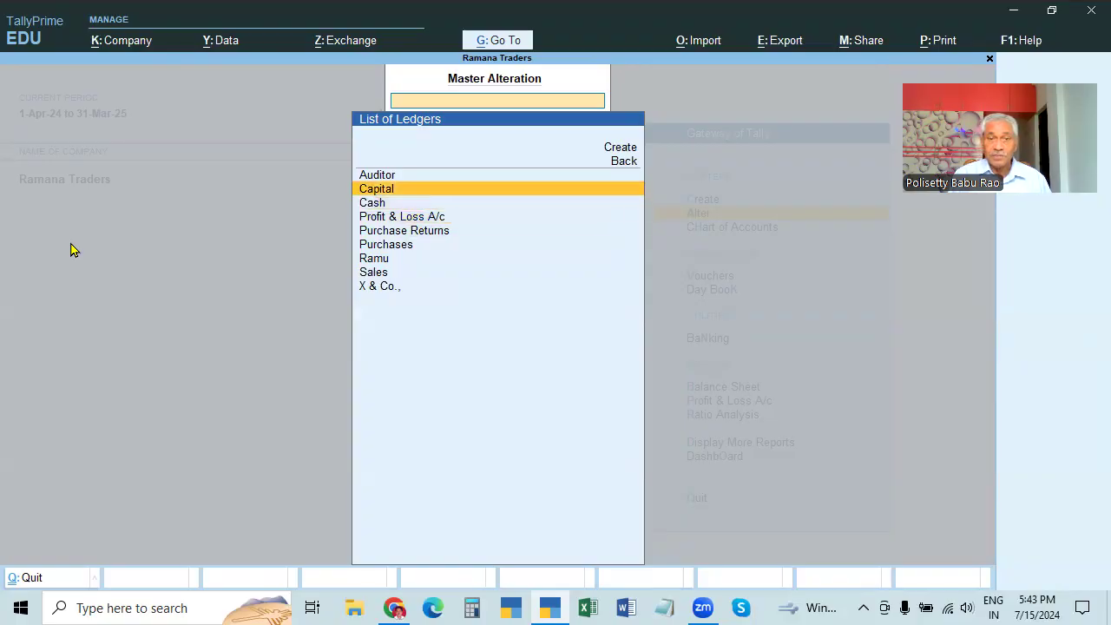
{"action": "key", "text": "Escape"}
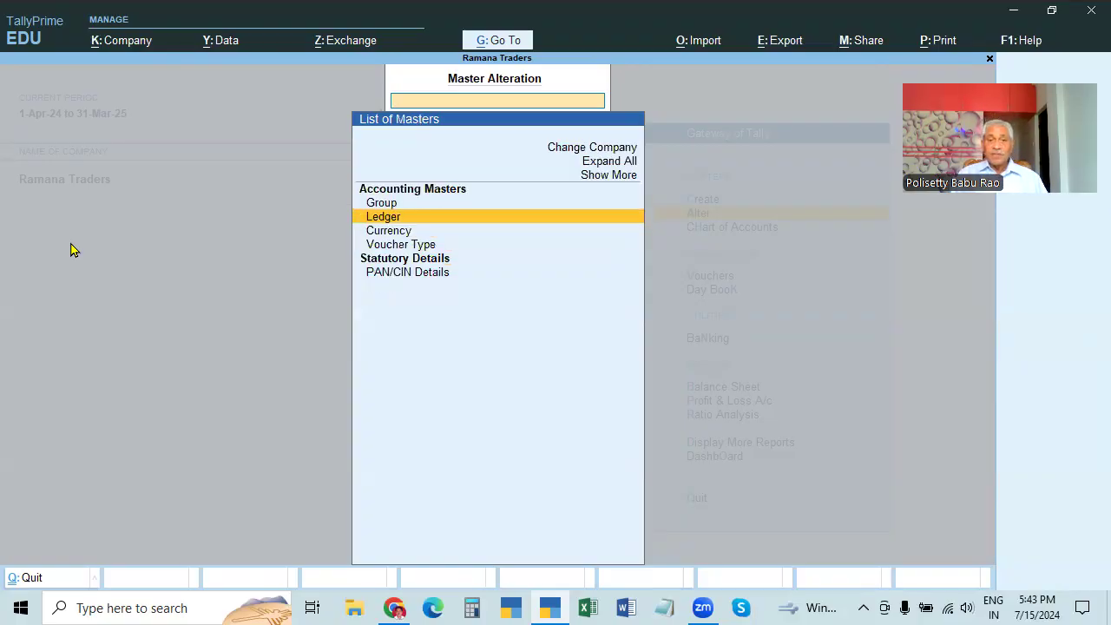
{"action": "key", "text": "Escape"}
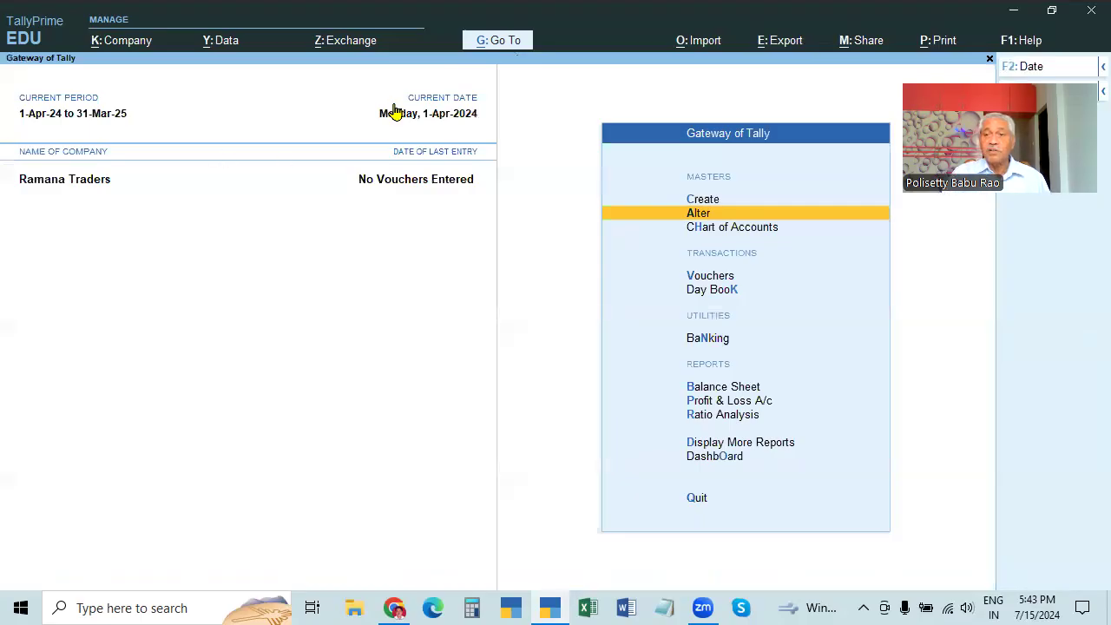
{"action": "key", "text": "F2"}
{"action": "left_click_drag", "start_coordinate": [395, 112], "coordinate": [119, 409]}
{"action": "left_click", "coordinate": [573, 412]}
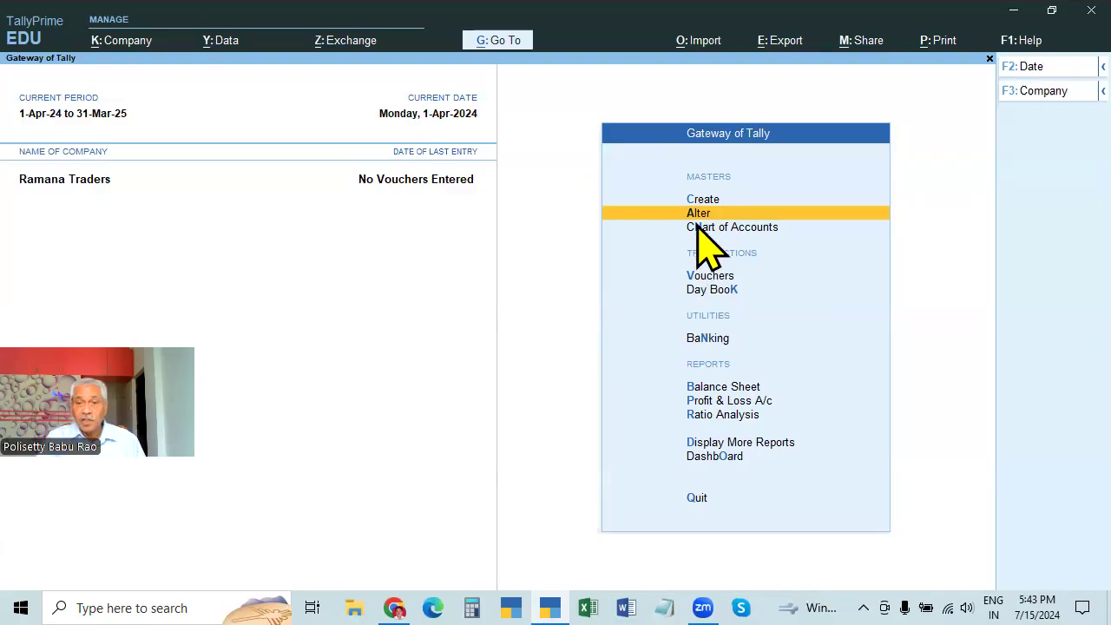
{"action": "key", "text": "Down"}
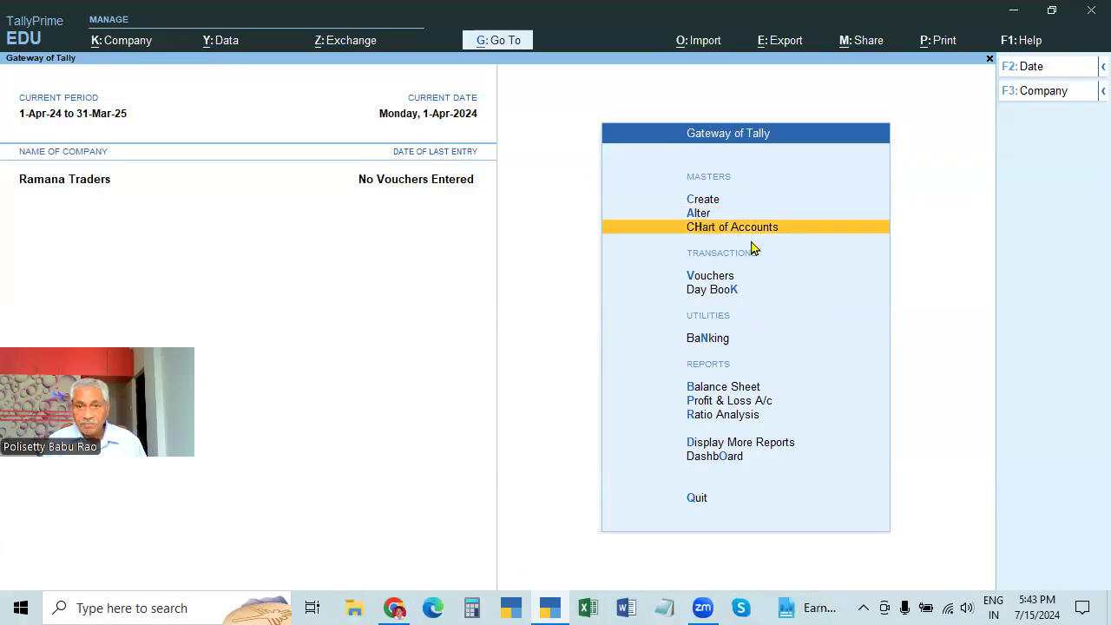
{"action": "key", "text": "Up"}
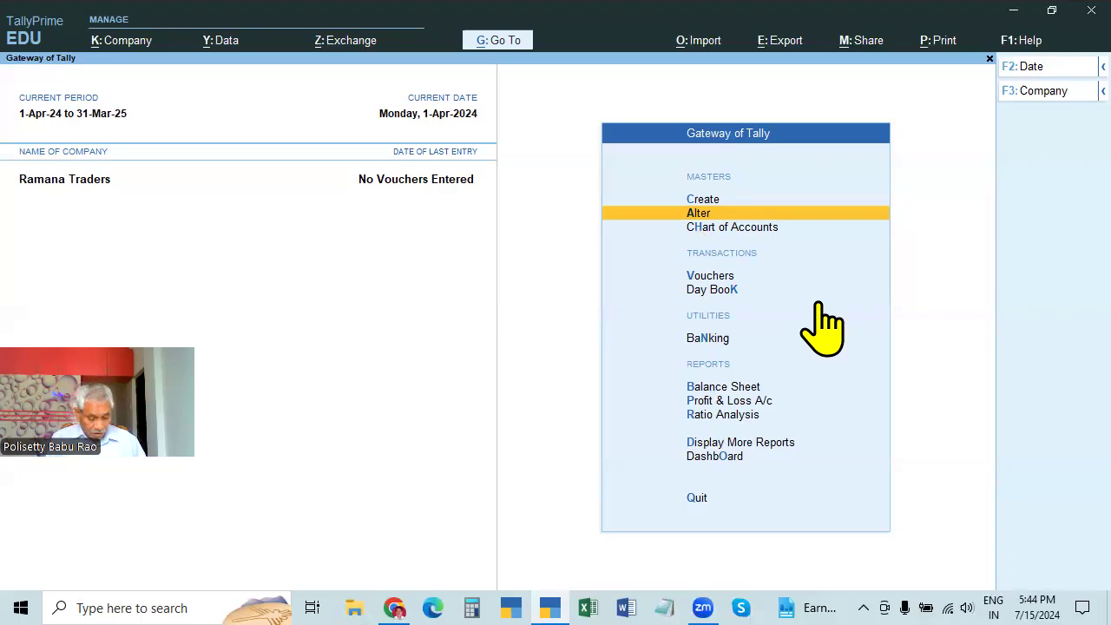
{"action": "key", "text": "h"}
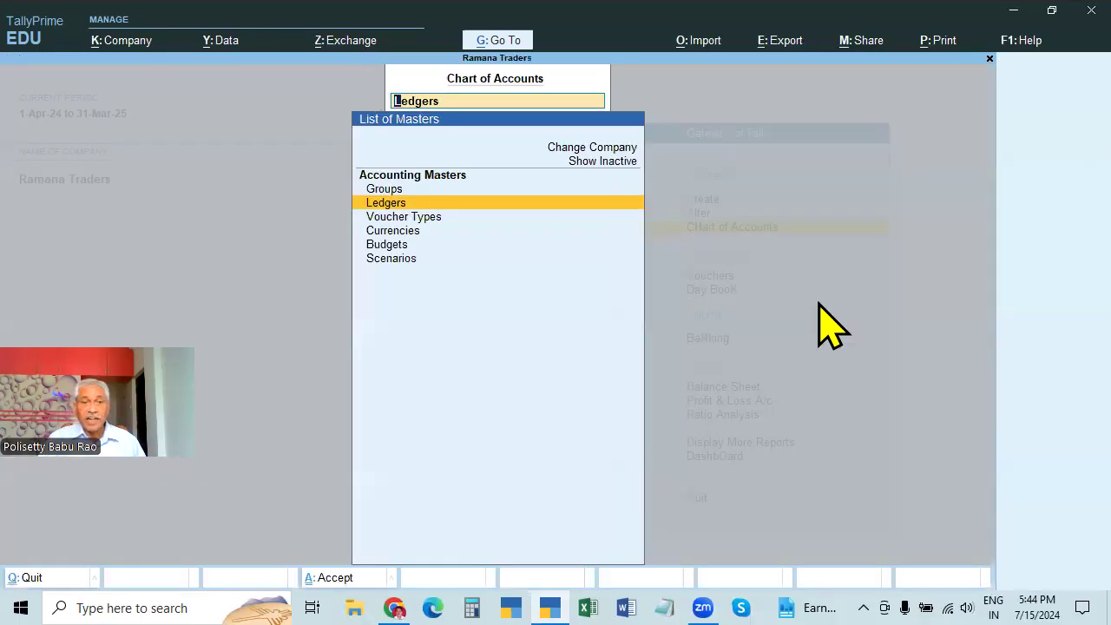
{"action": "key", "text": "Up"}
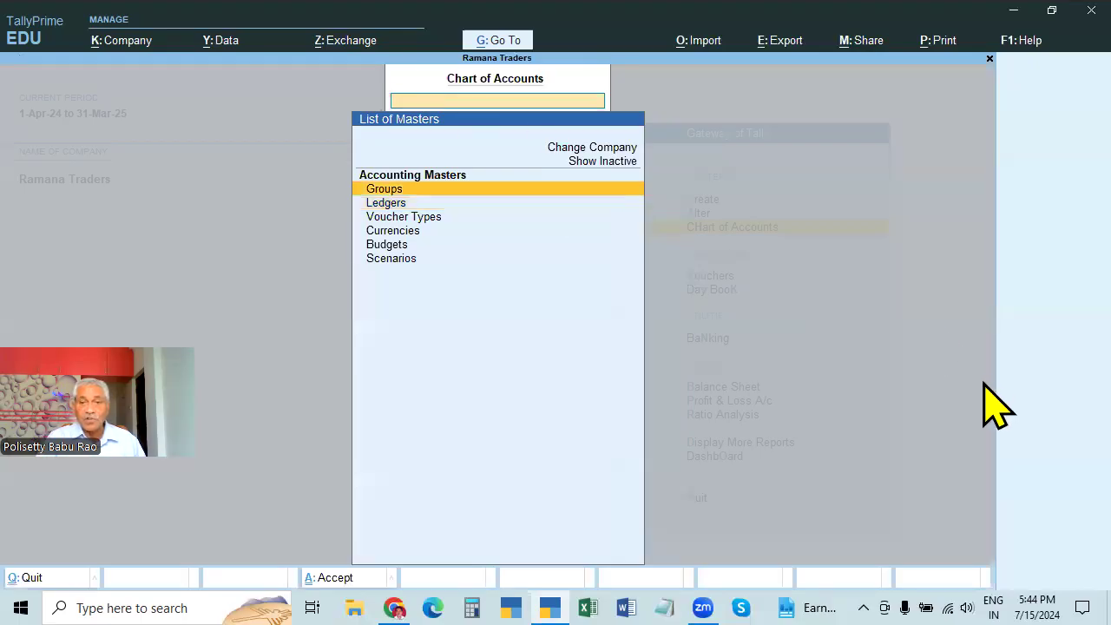
{"action": "key", "text": "Escape"}
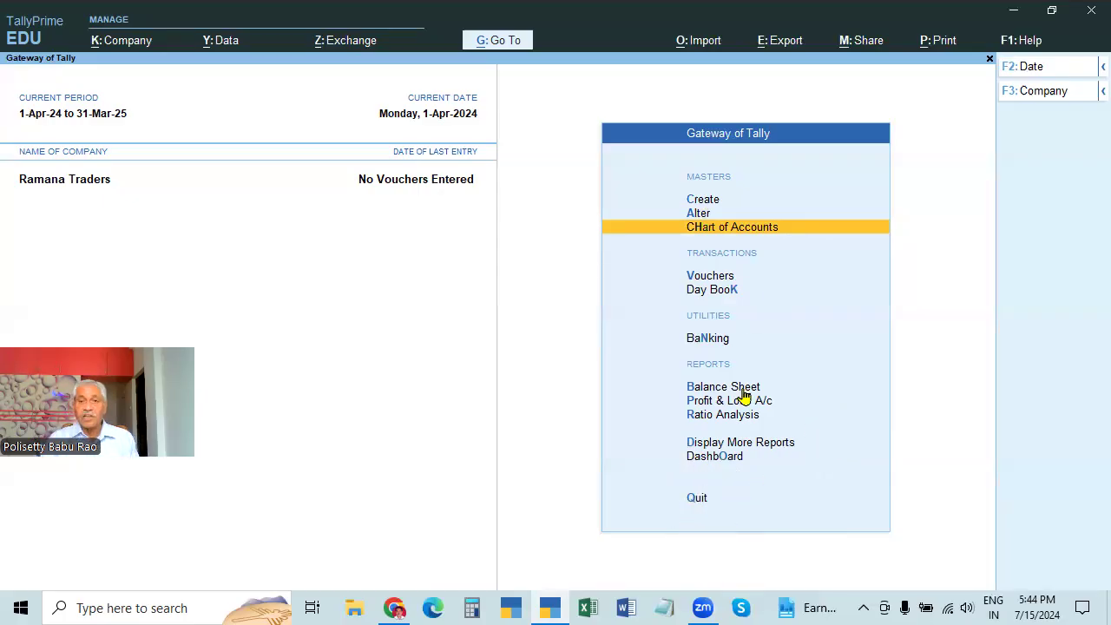
Start Payment voucher No. 9 from Vouchers and bring up its 2-4-2024 date
{"action": "left_click", "coordinate": [705, 278]}
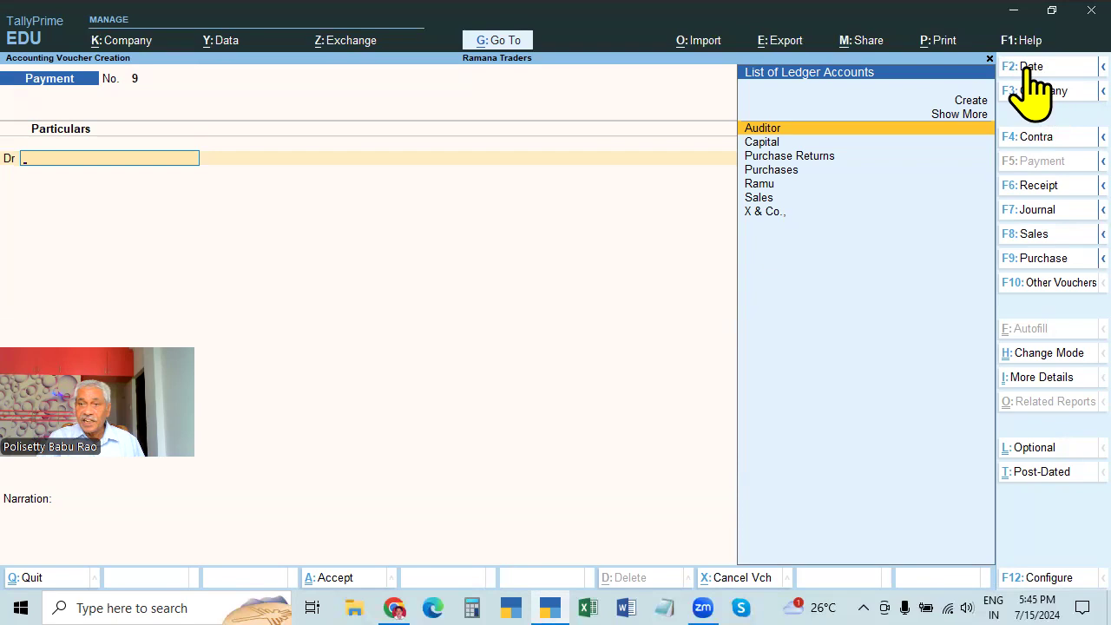
{"action": "key", "text": "F2"}
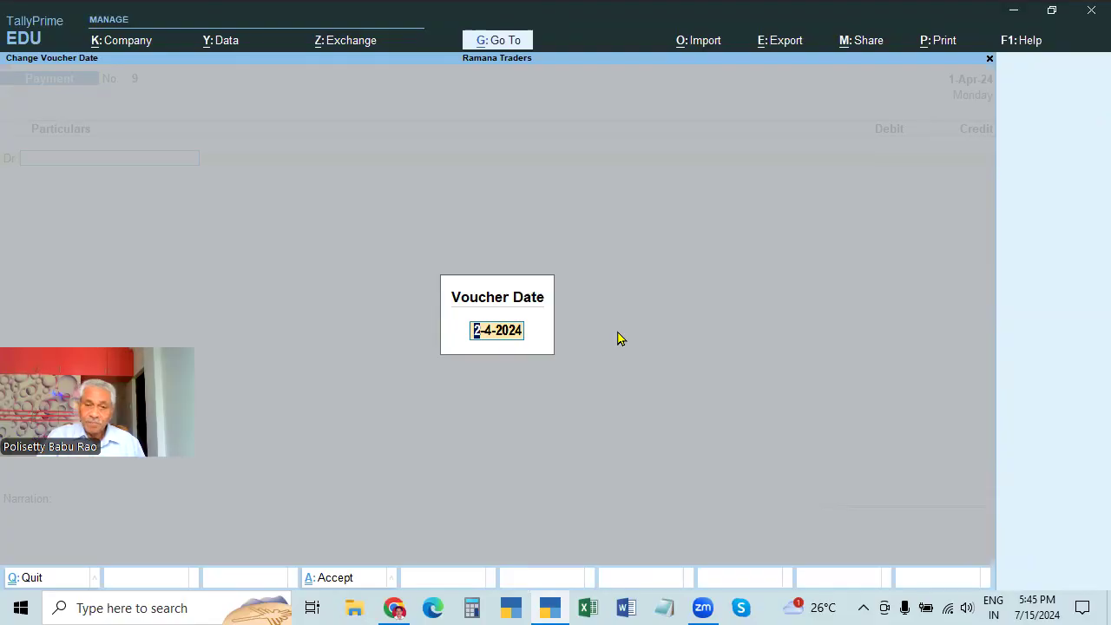
Accept 2-4-2024, exit the voucher, and reopen Vouchers to a fresh Payment voucher
{"action": "key", "text": "Return"}
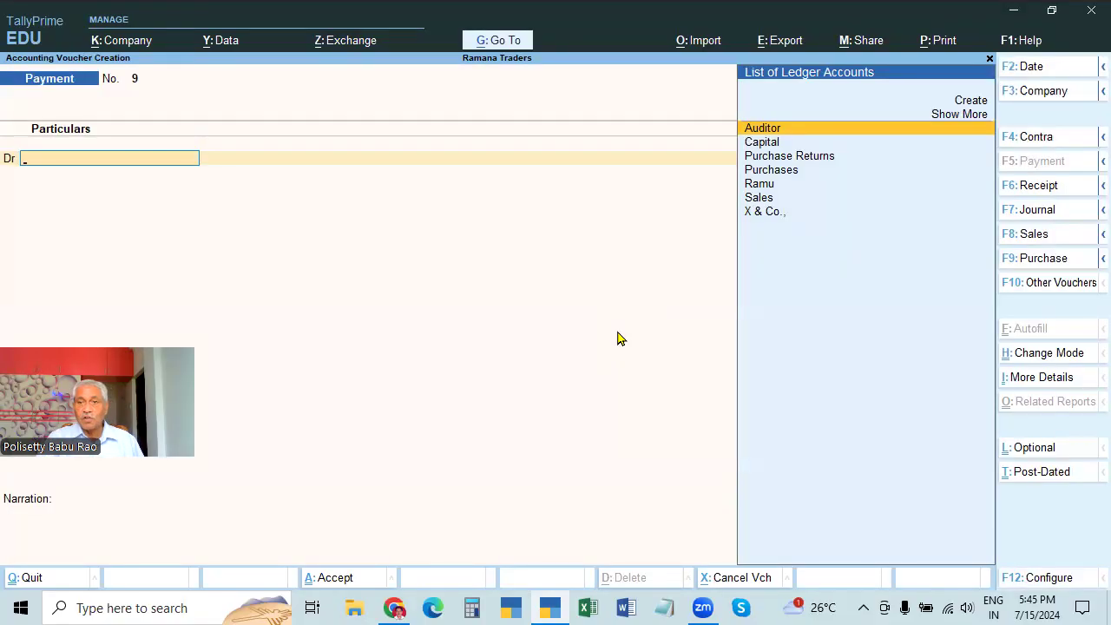
{"action": "key", "text": "Escape"}
{"action": "key", "text": "y"}
{"action": "key", "text": "Escape"}
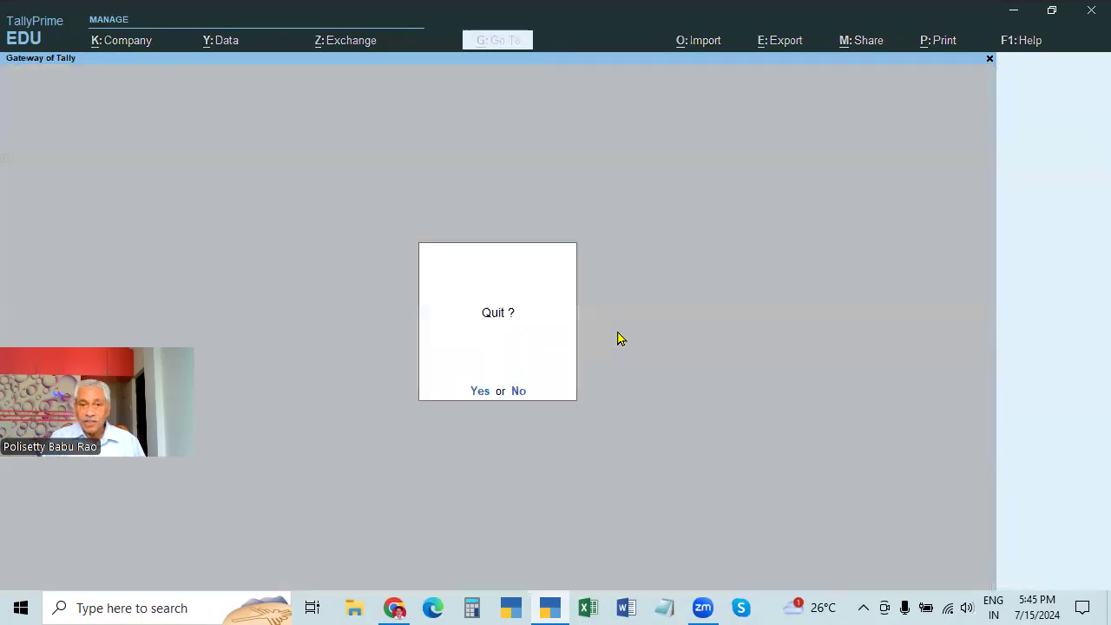
{"action": "key", "text": "n"}
{"action": "key", "text": "Down"}
{"action": "key", "text": "Down"}
{"action": "key", "text": "Down"}
{"action": "key", "text": "Return"}
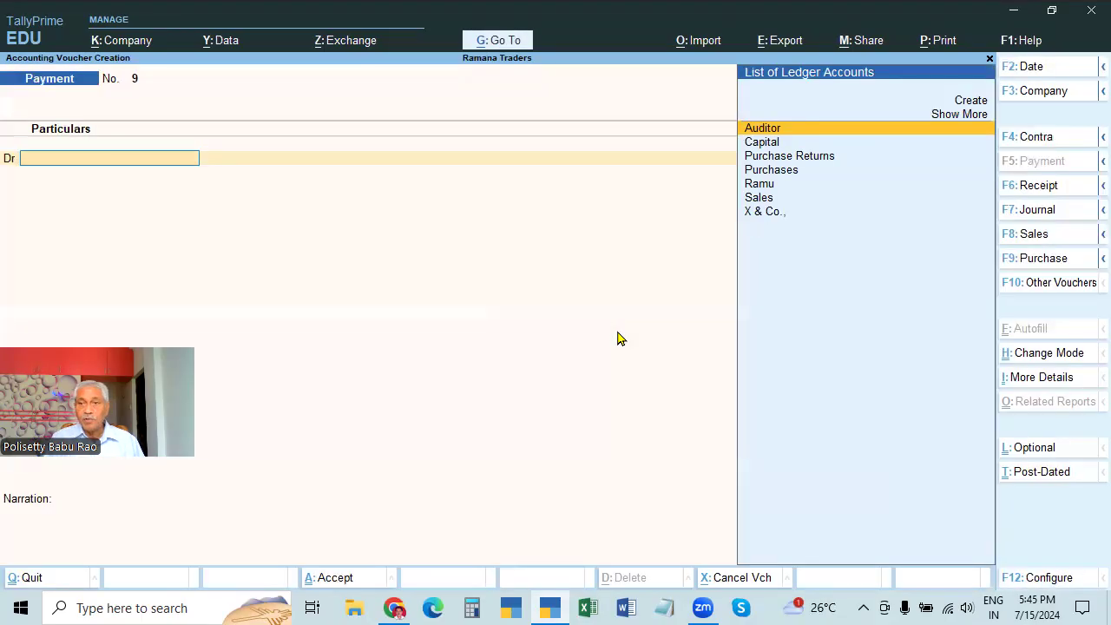
{"action": "key", "text": "Escape"}
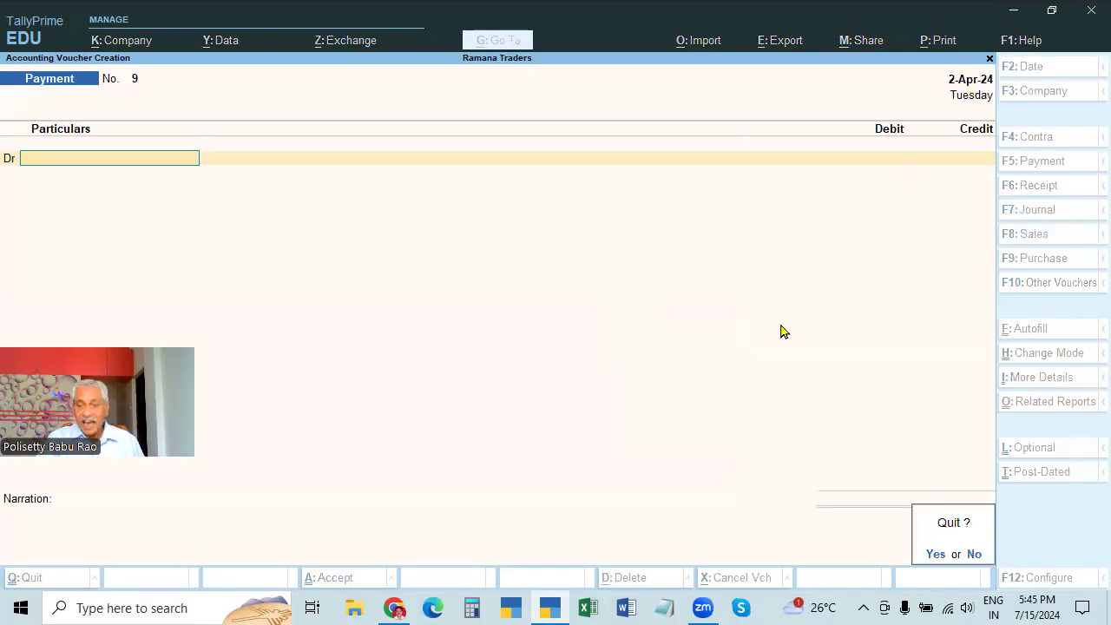
{"action": "key", "text": "n"}
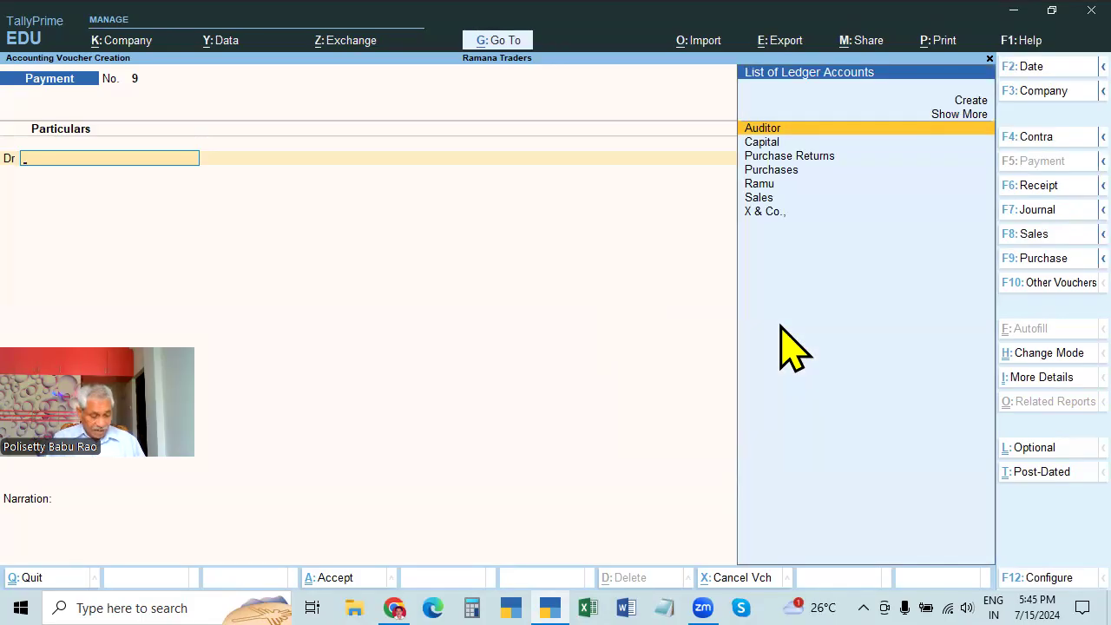
Change the voucher date to 1.4, then try 4.4, keeping the voucher open
{"action": "key", "text": "F2"}
{"action": "type", "text": "1.4"}
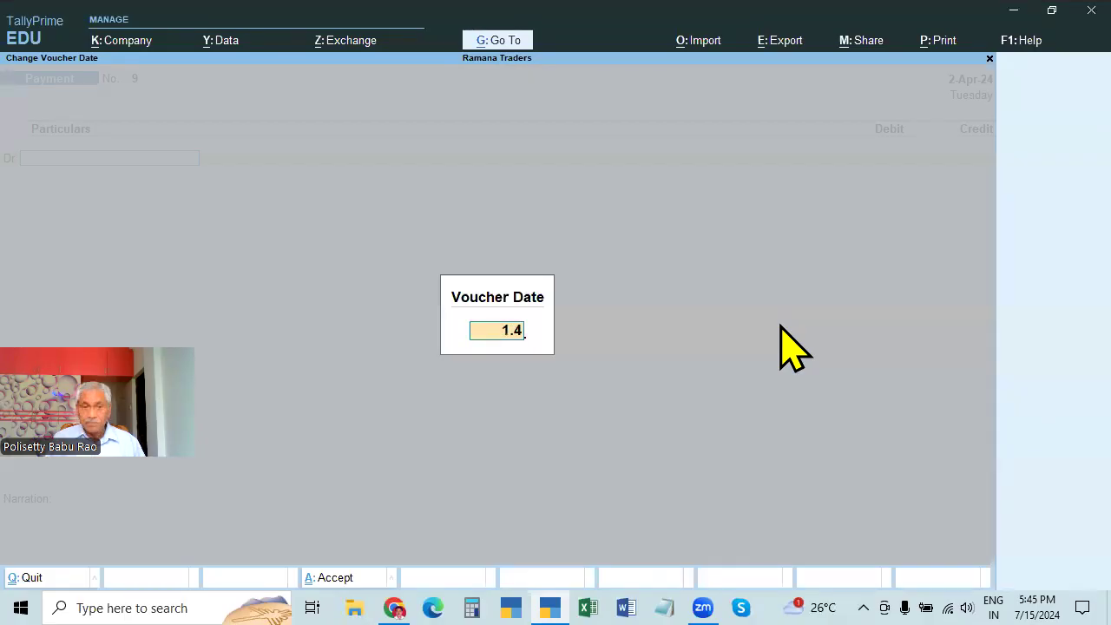
{"action": "key", "text": "Return"}
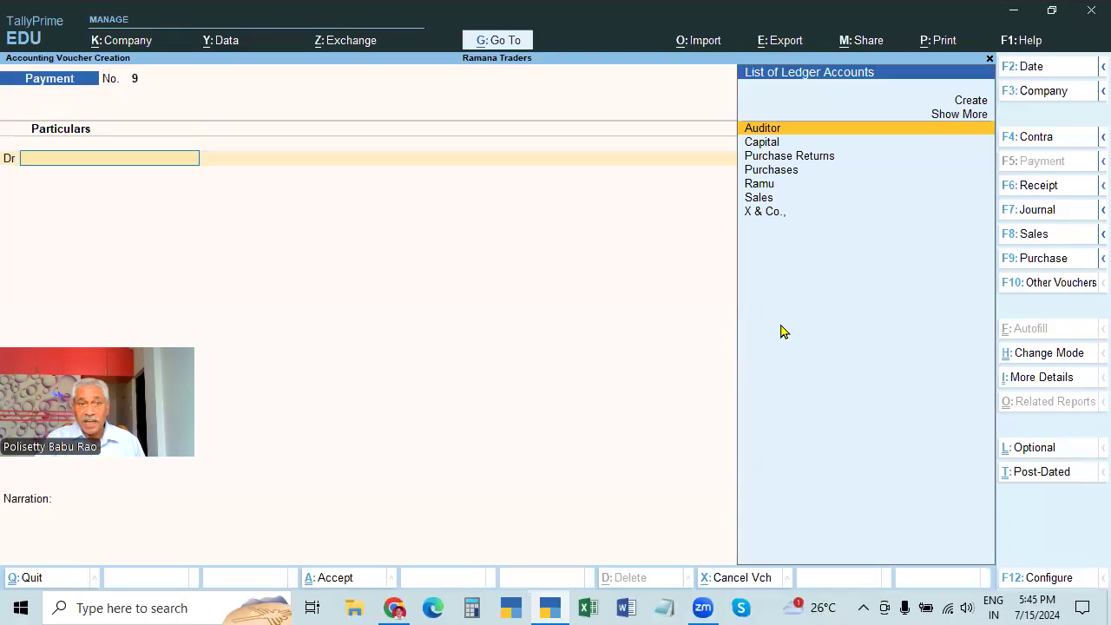
{"action": "key", "text": "F2"}
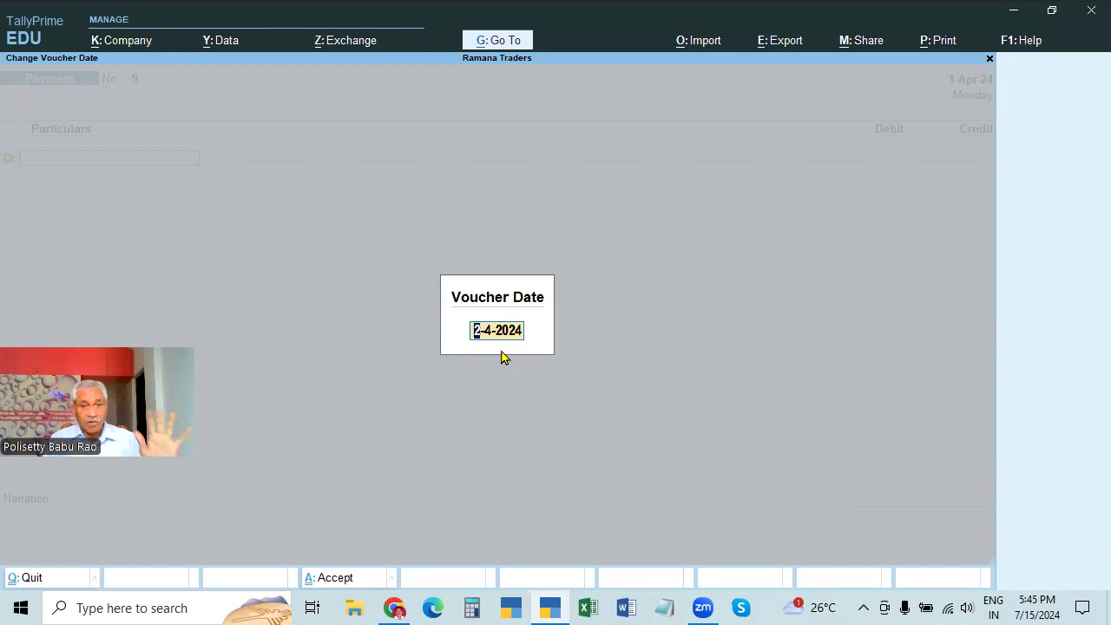
{"action": "type", "text": "4."}
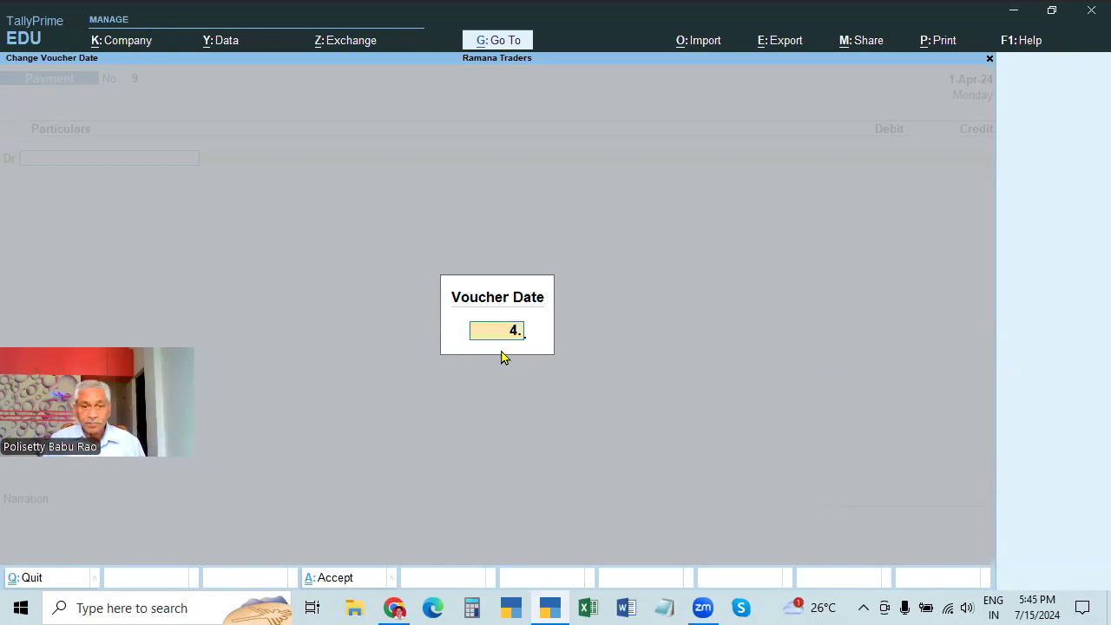
{"action": "type", "text": "4"}
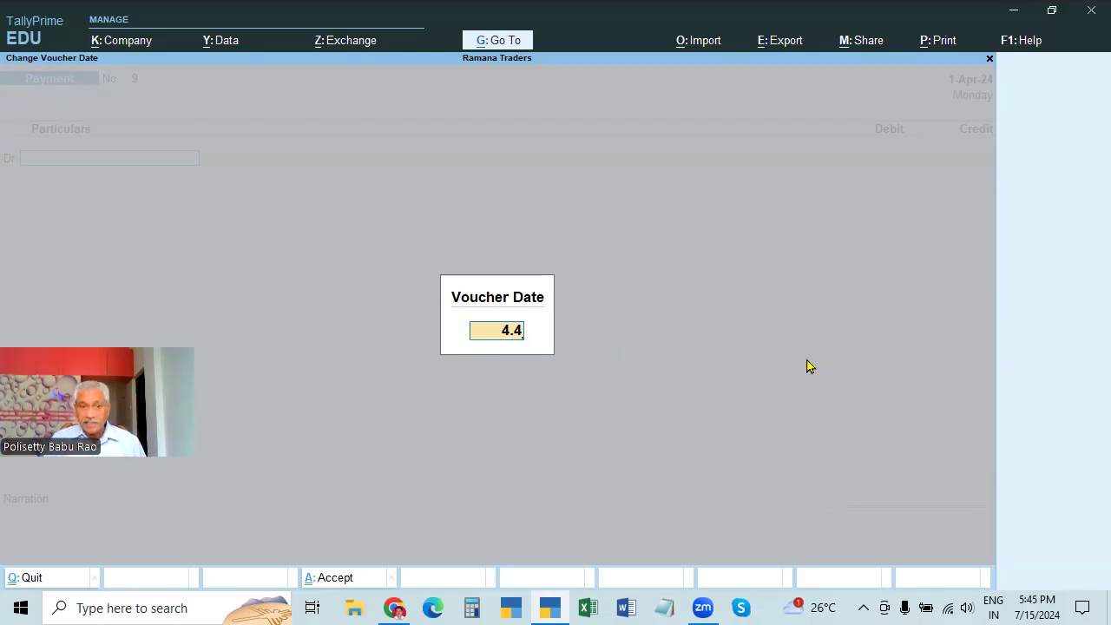
{"action": "key", "text": "Escape"}
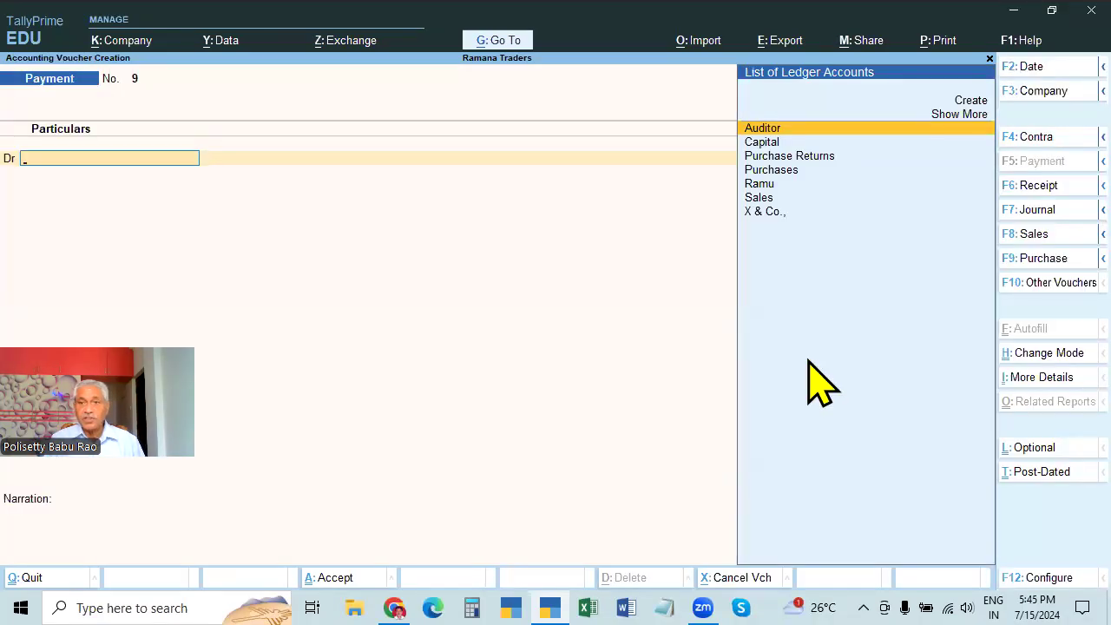
{"action": "key", "text": "Escape"}
{"action": "key", "text": "n"}
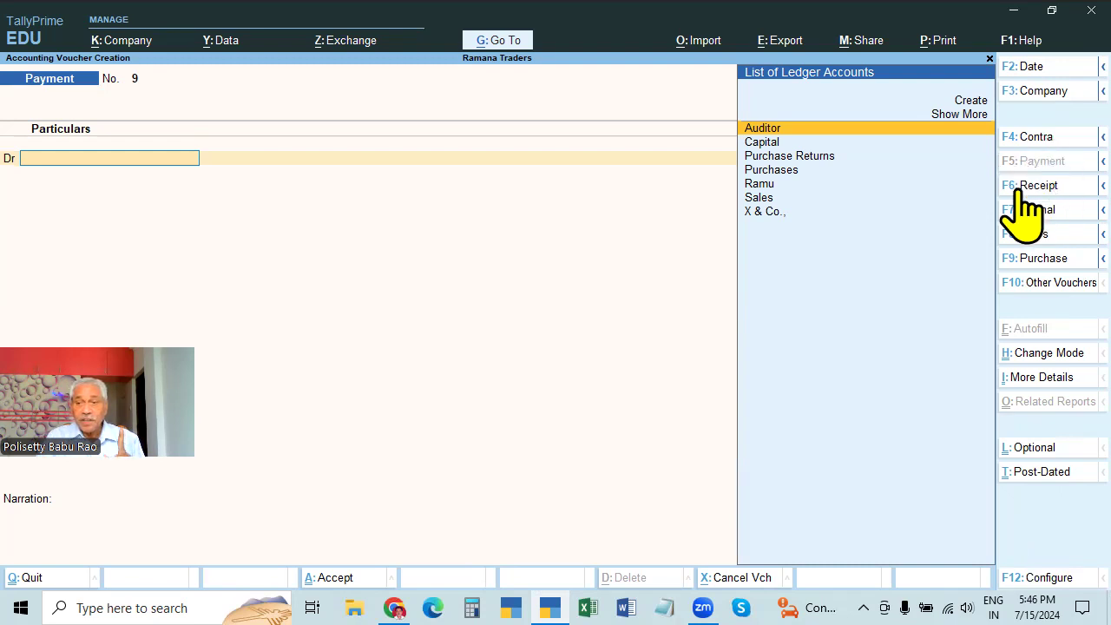
List the eight accounting voucher types via F10: Other Vouchers, with Payment current
{"action": "left_click", "coordinate": [1034, 285]}
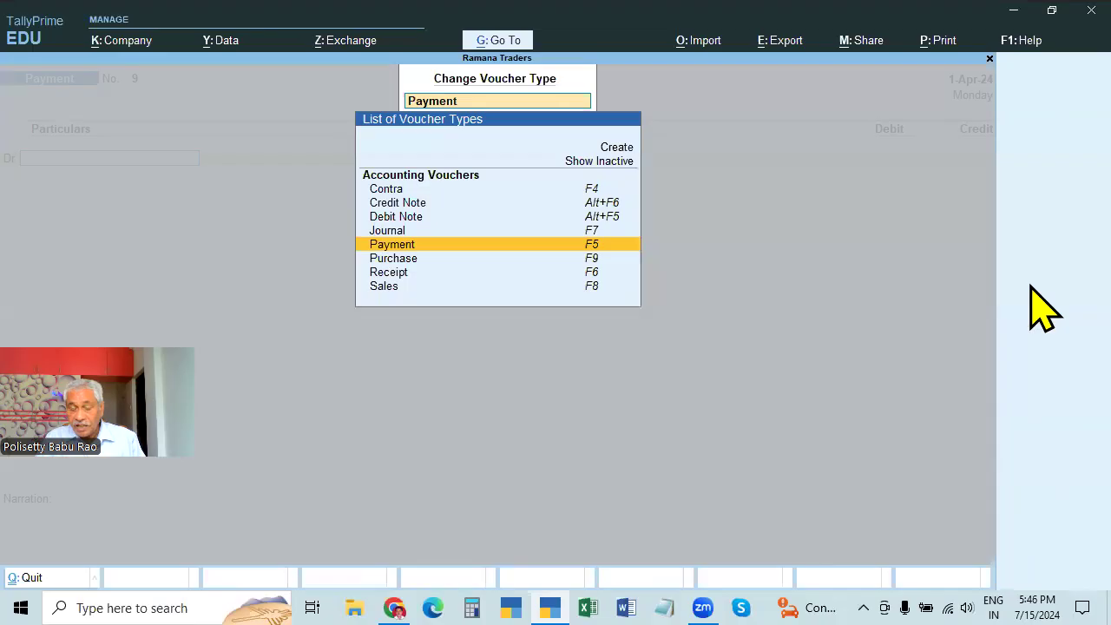
Clear the voucher type field, then reopen and close the Change Voucher Type list
{"action": "key", "text": "BackSpace"}
{"action": "key", "text": "Escape"}
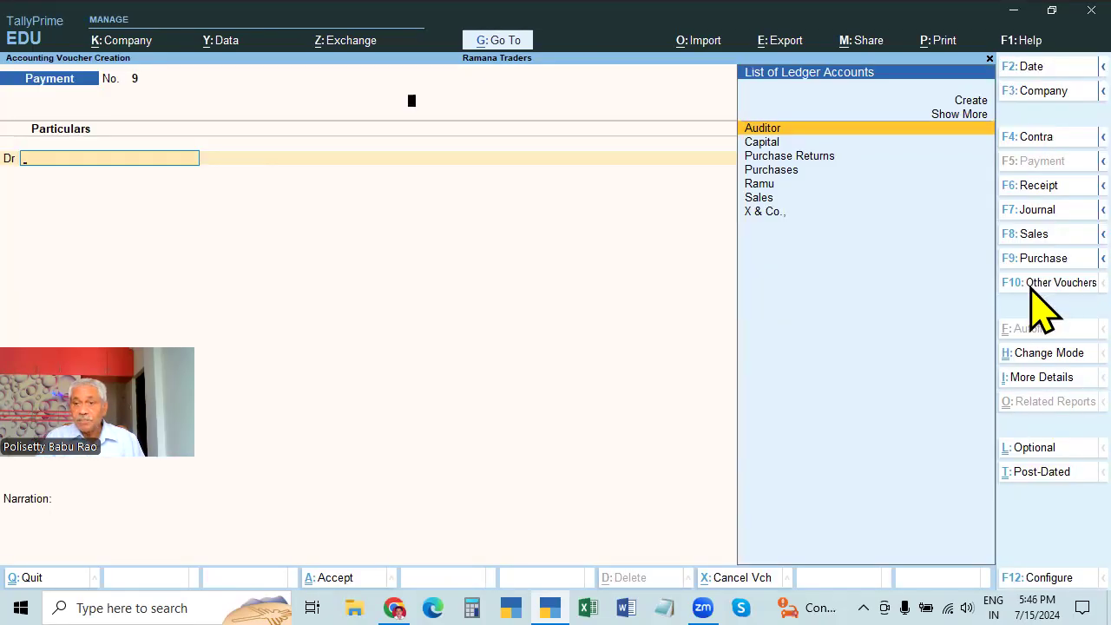
{"action": "left_click", "coordinate": [1034, 285]}
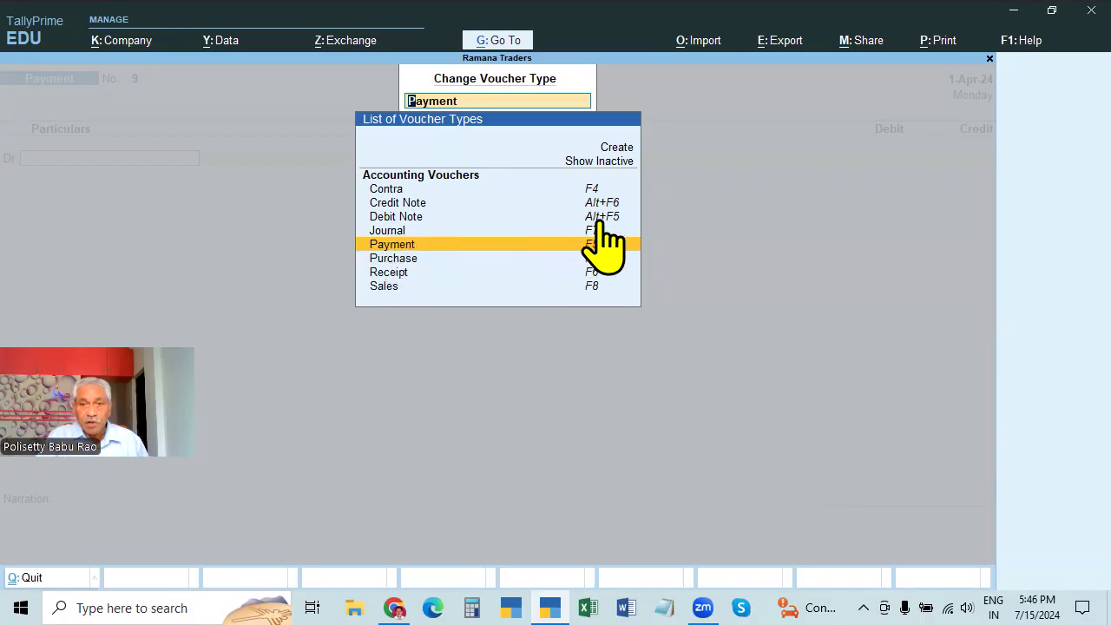
{"action": "key", "text": "Return"}
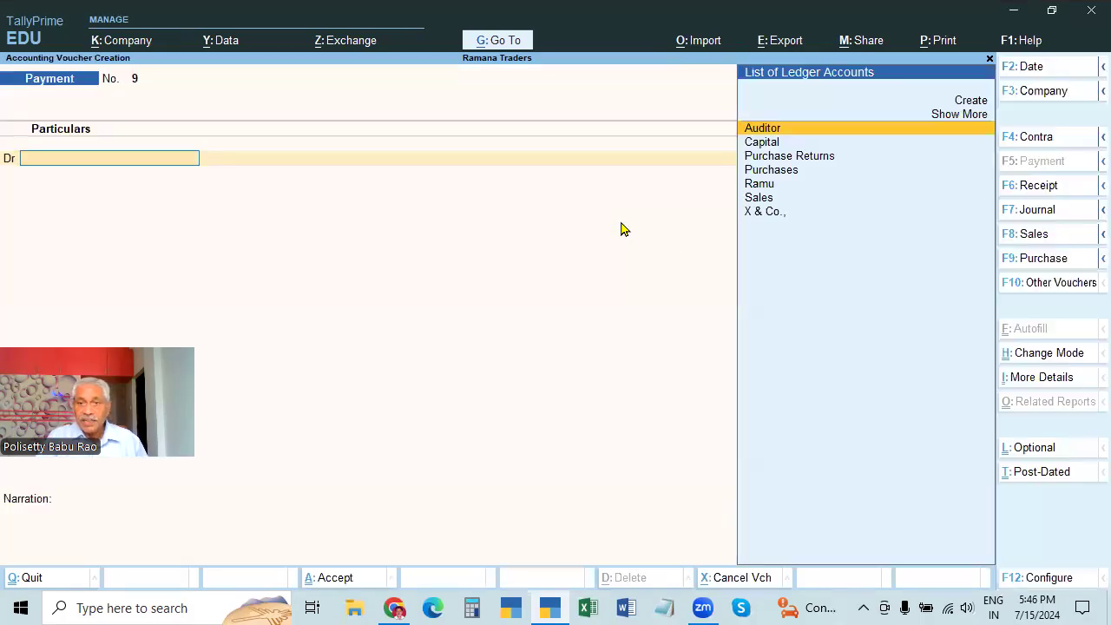
Show inactive Inventory, Order and Payroll types, select Delivery Note, then close the list
{"action": "left_click", "coordinate": [1032, 284]}
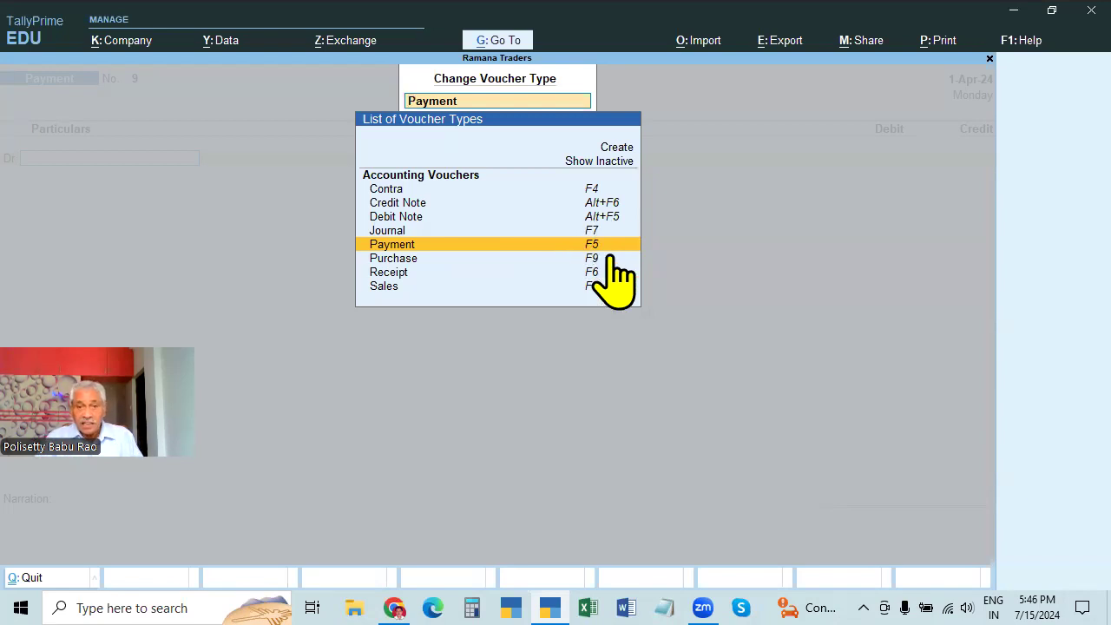
{"action": "left_click", "coordinate": [613, 163]}
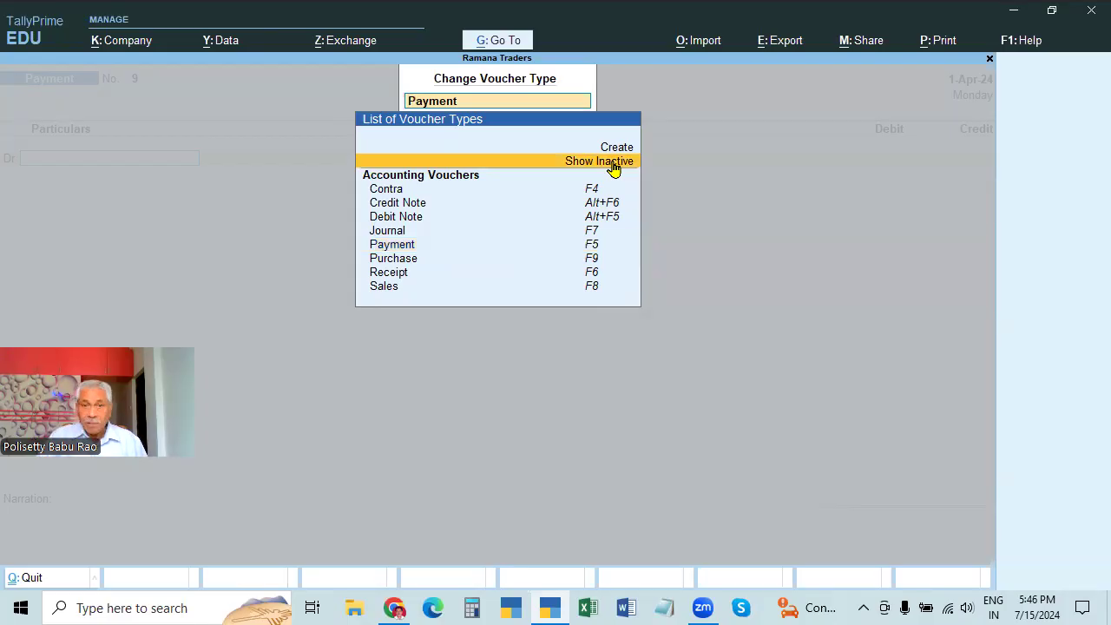
{"action": "left_click", "coordinate": [612, 163]}
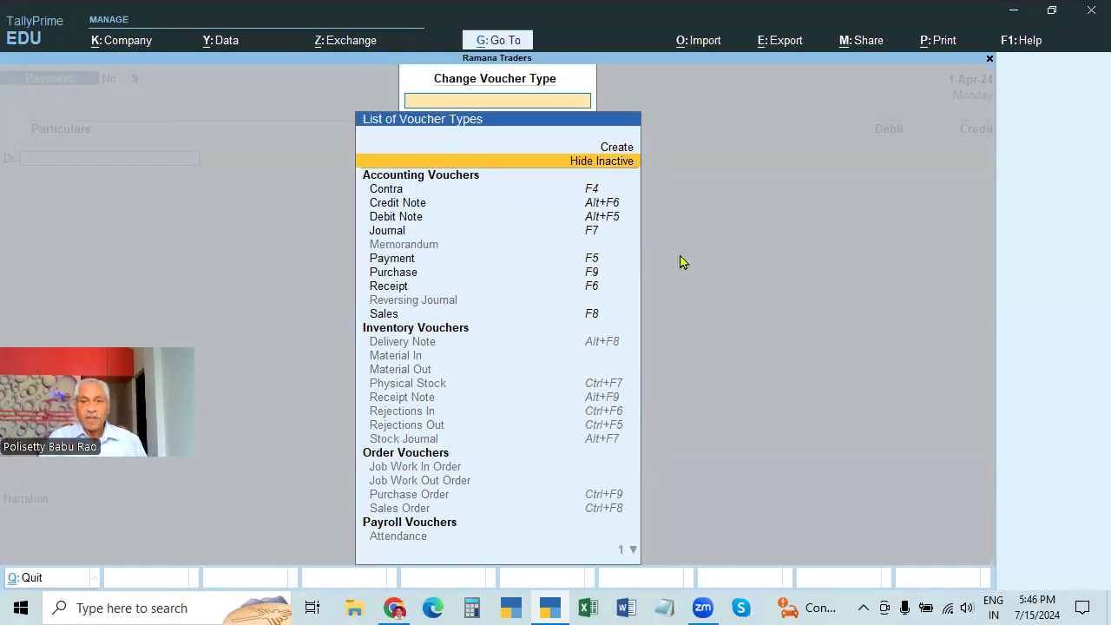
{"action": "key", "text": "Escape"}
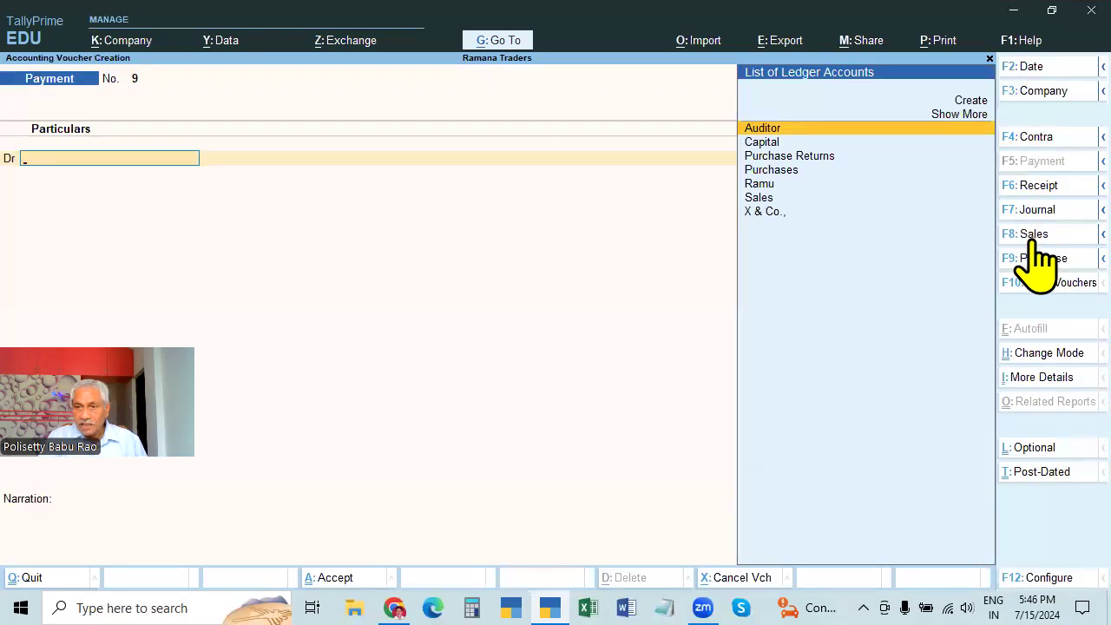
{"action": "left_click", "coordinate": [1046, 284]}
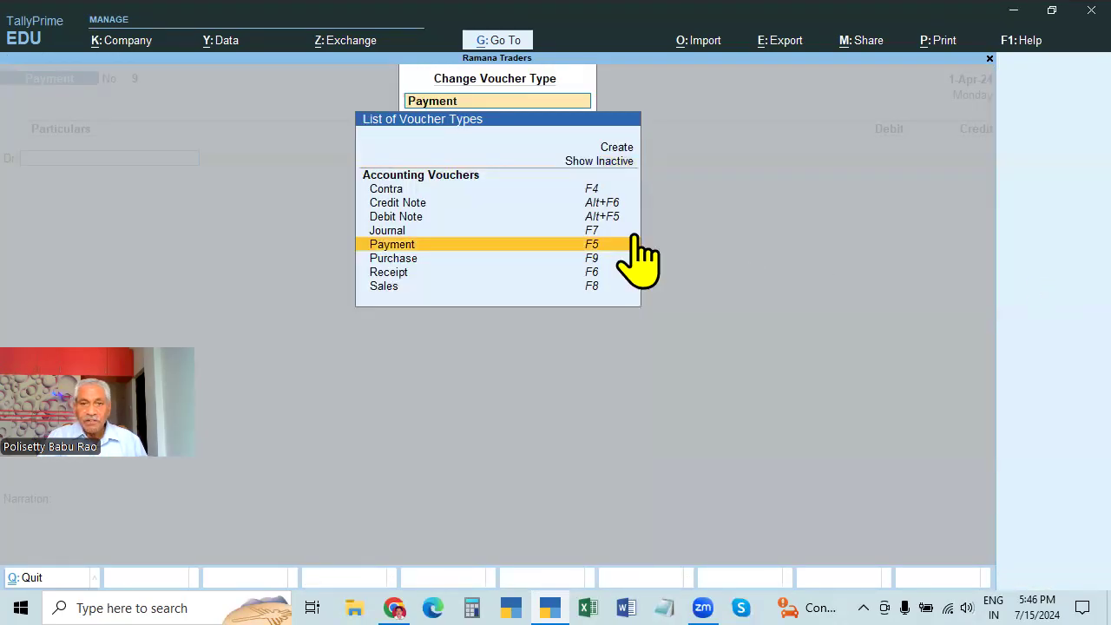
{"action": "left_click", "coordinate": [612, 162]}
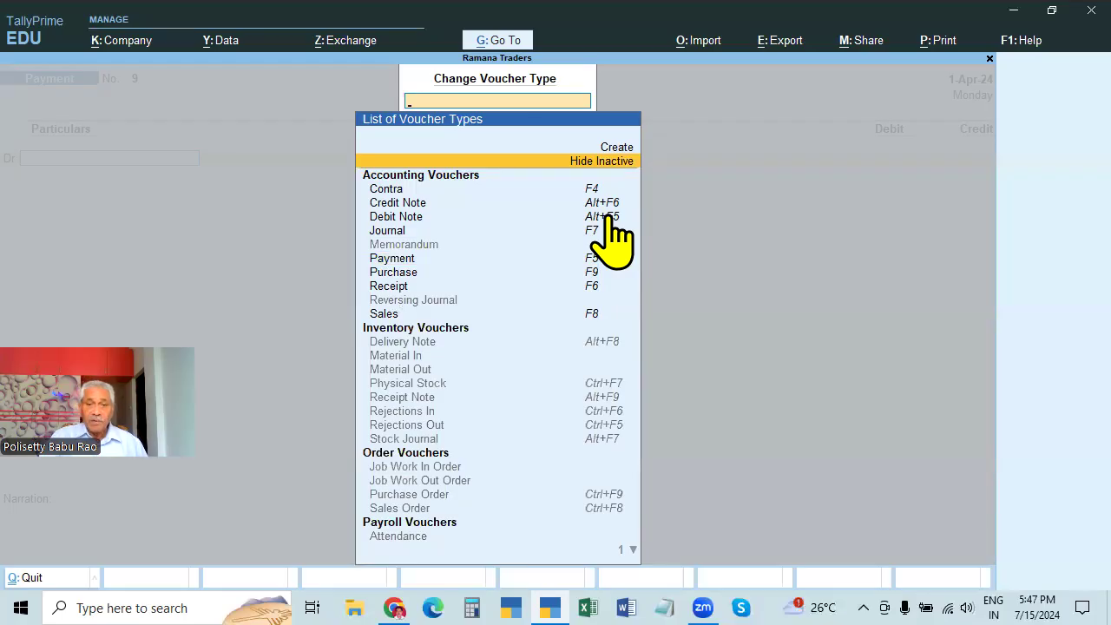
{"action": "left_click", "coordinate": [597, 342]}
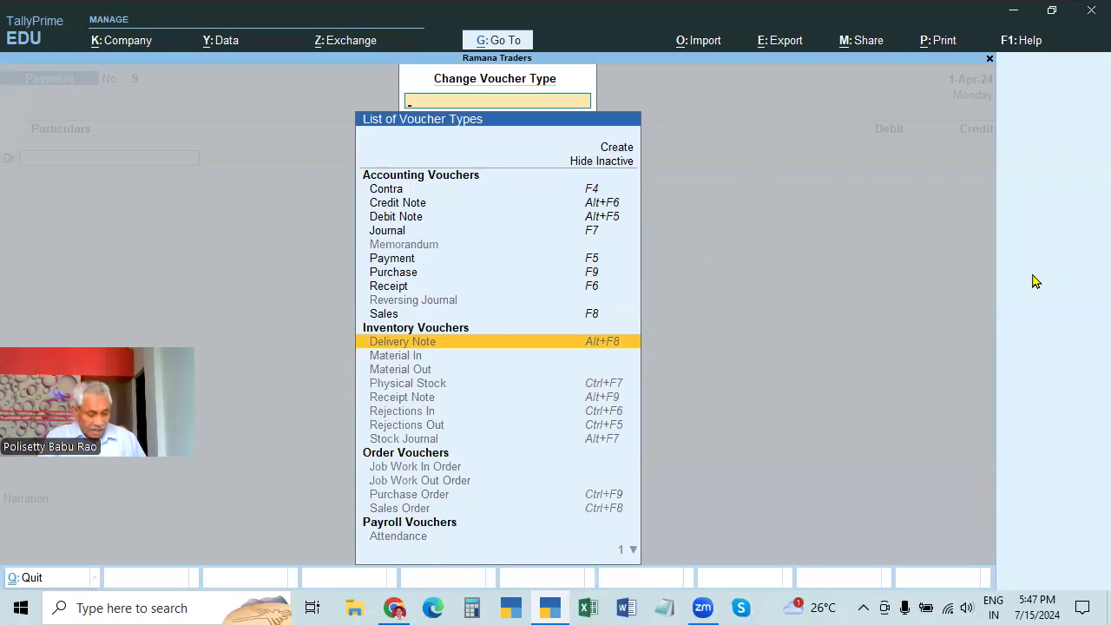
{"action": "key", "text": "Escape"}
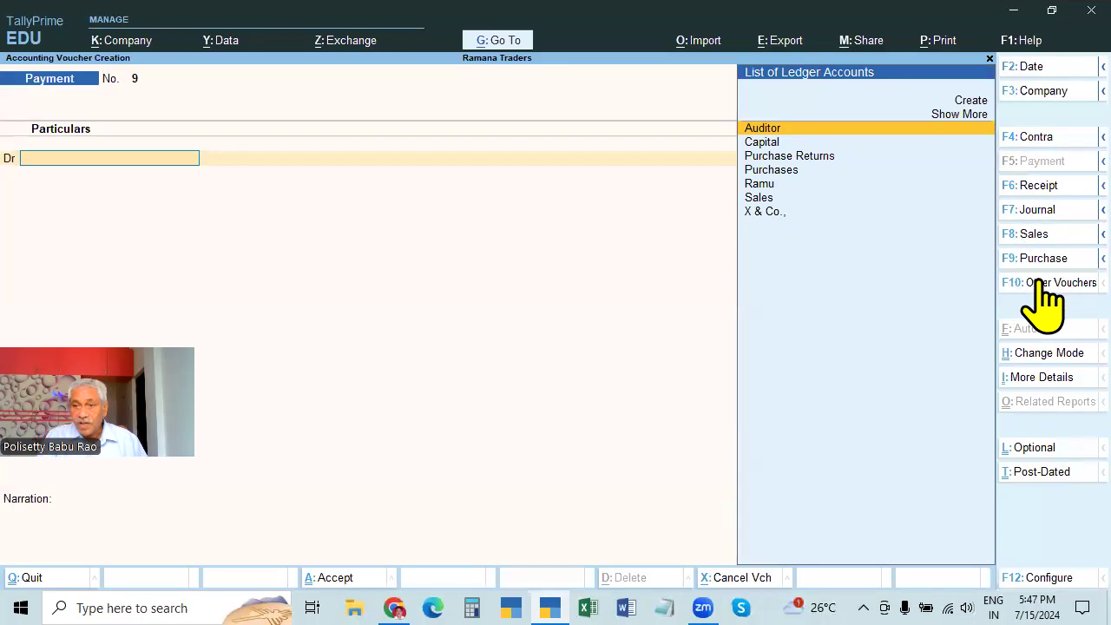
Reopen the voucher type list with inactive types shown, then close it
{"action": "left_click", "coordinate": [1042, 283]}
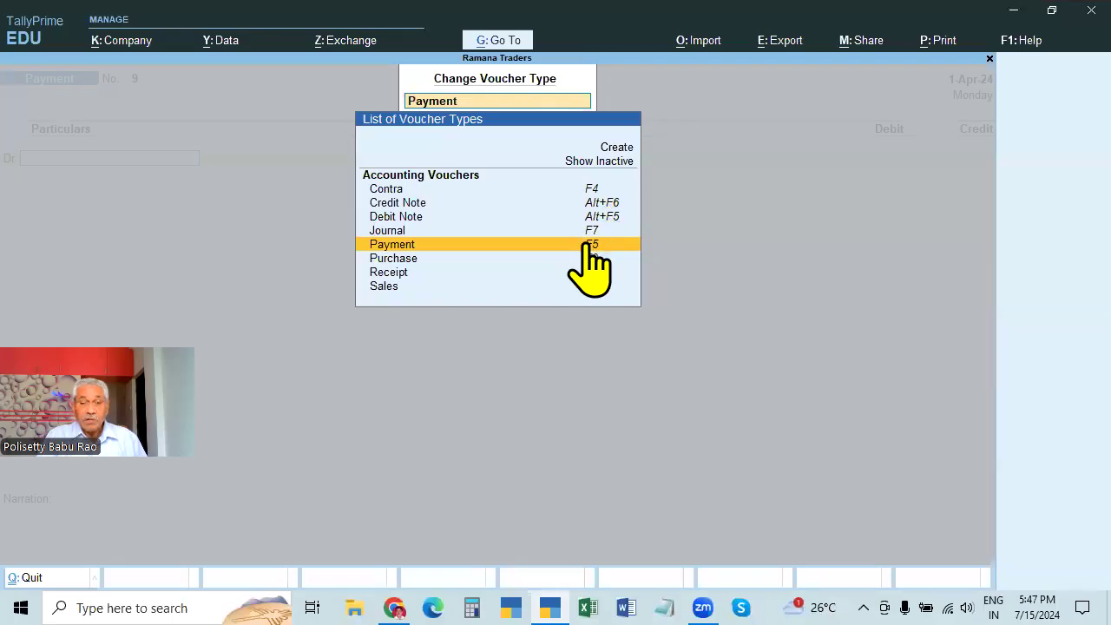
{"action": "key", "text": "Escape"}
{"action": "key", "text": "Escape"}
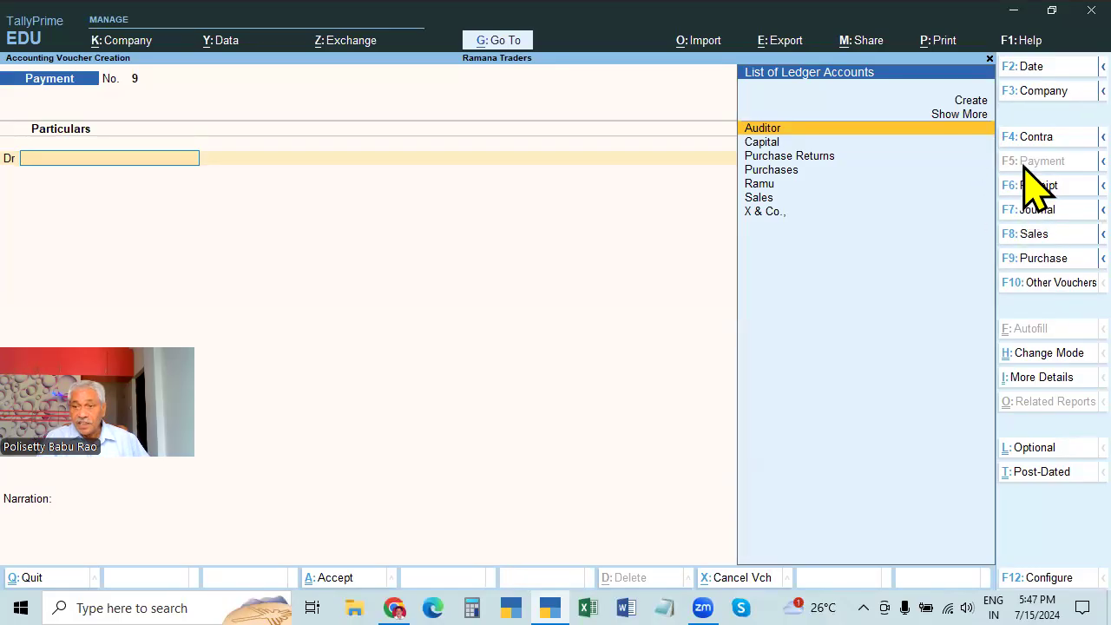
{"action": "left_click", "coordinate": [1046, 283]}
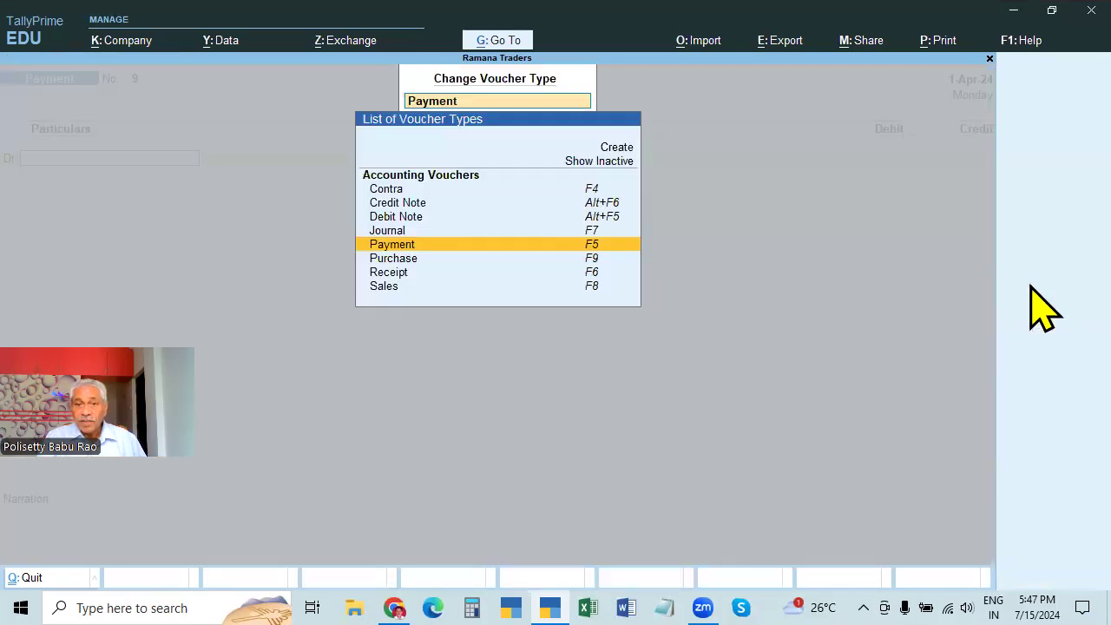
{"action": "left_click", "coordinate": [618, 164]}
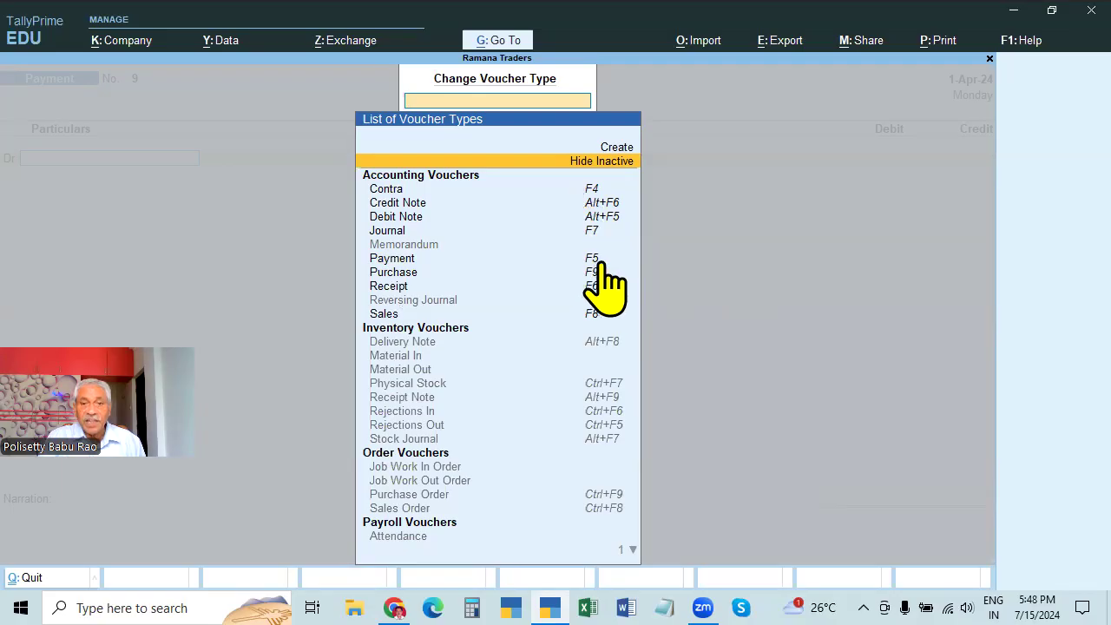
{"action": "key", "text": "F5"}
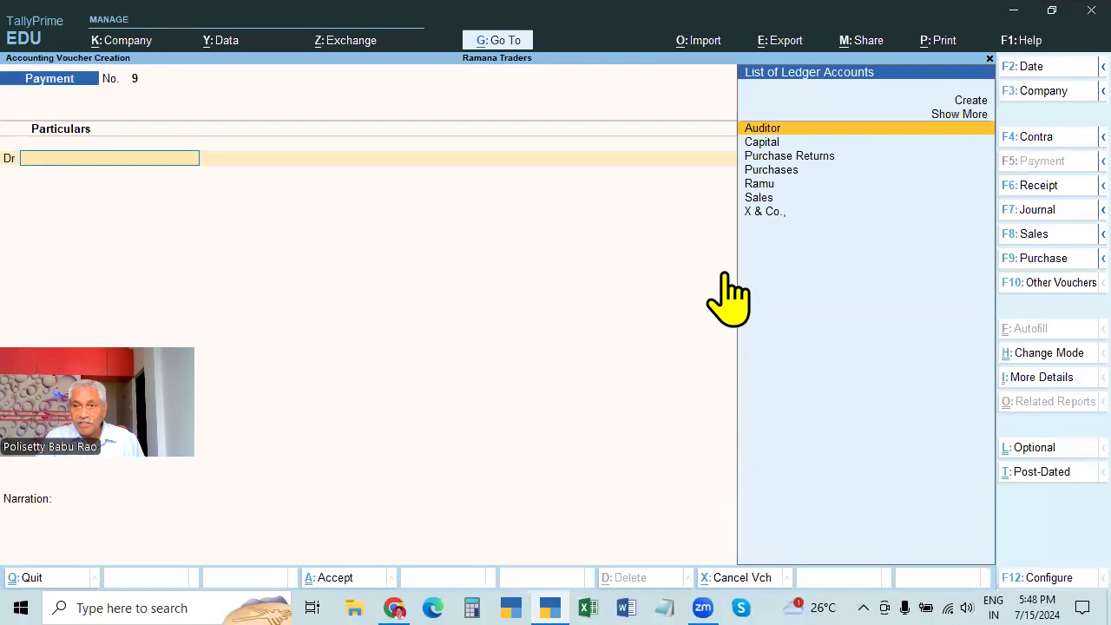
Dismiss the voucher type list again and switch to Debit Note No. 4 with Ctrl+F9
{"action": "left_click", "coordinate": [1051, 283]}
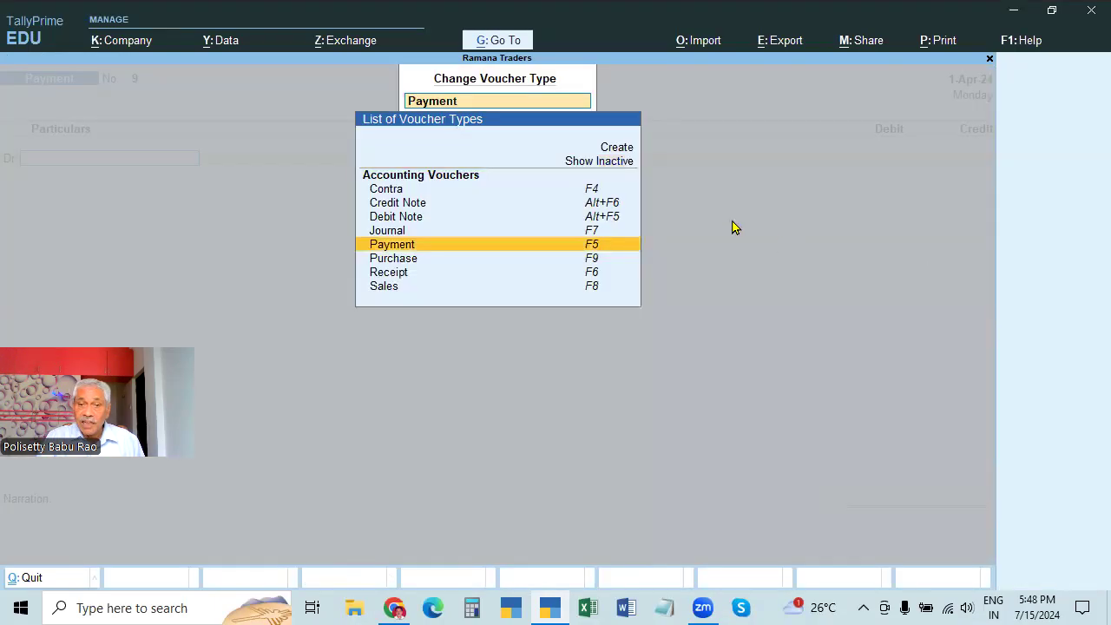
{"action": "key", "text": "Escape"}
{"action": "key", "text": "Escape"}
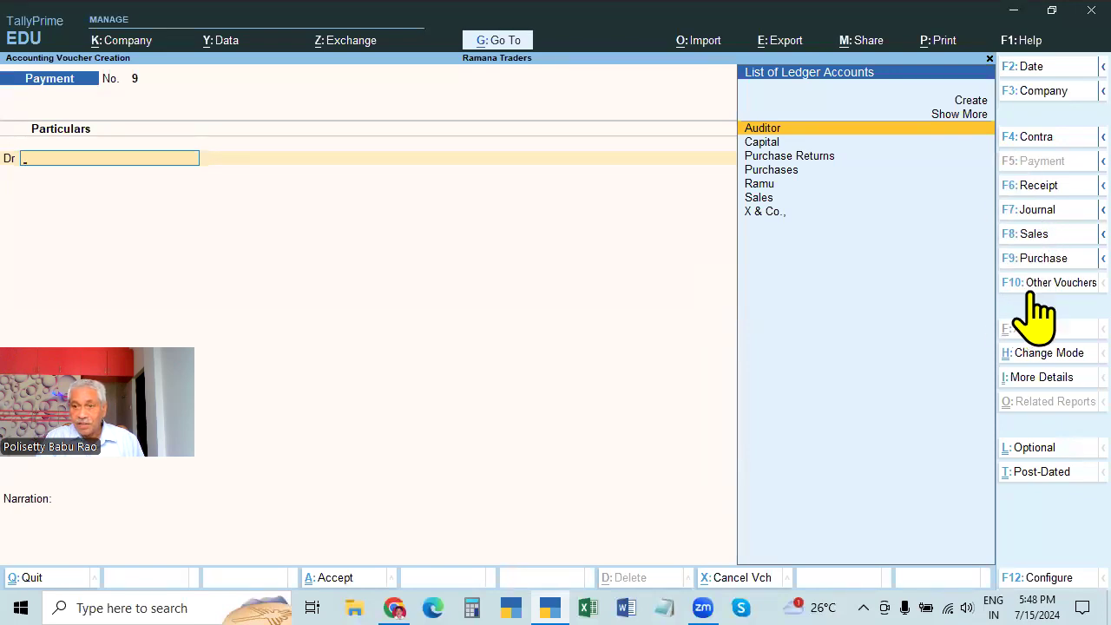
{"action": "left_click", "coordinate": [1049, 285]}
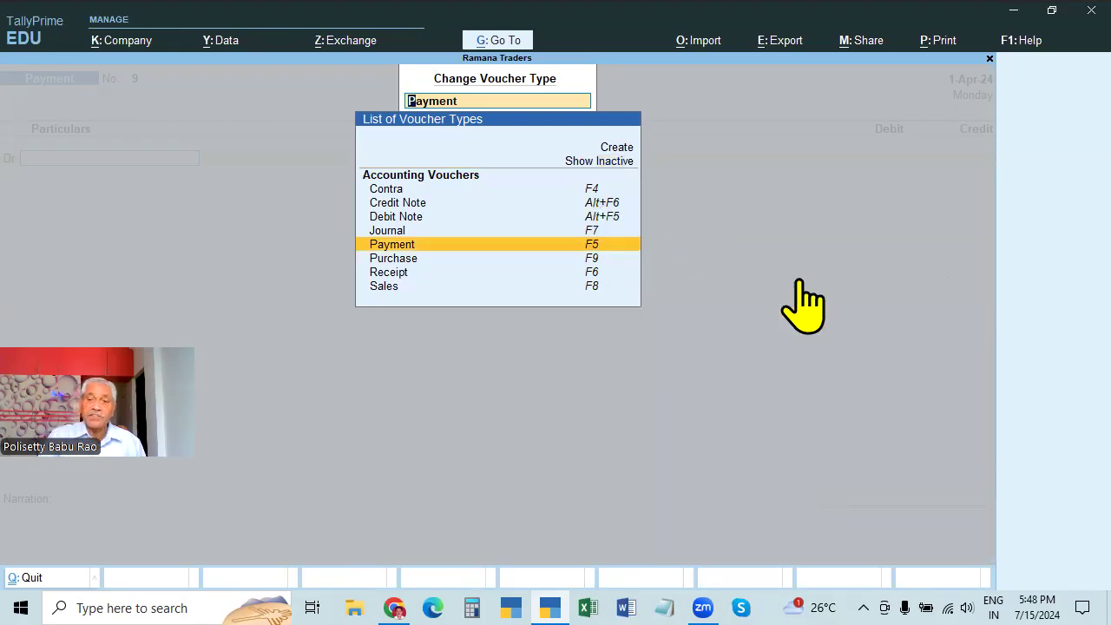
{"action": "key", "text": "Escape"}
{"action": "key", "text": "Escape"}
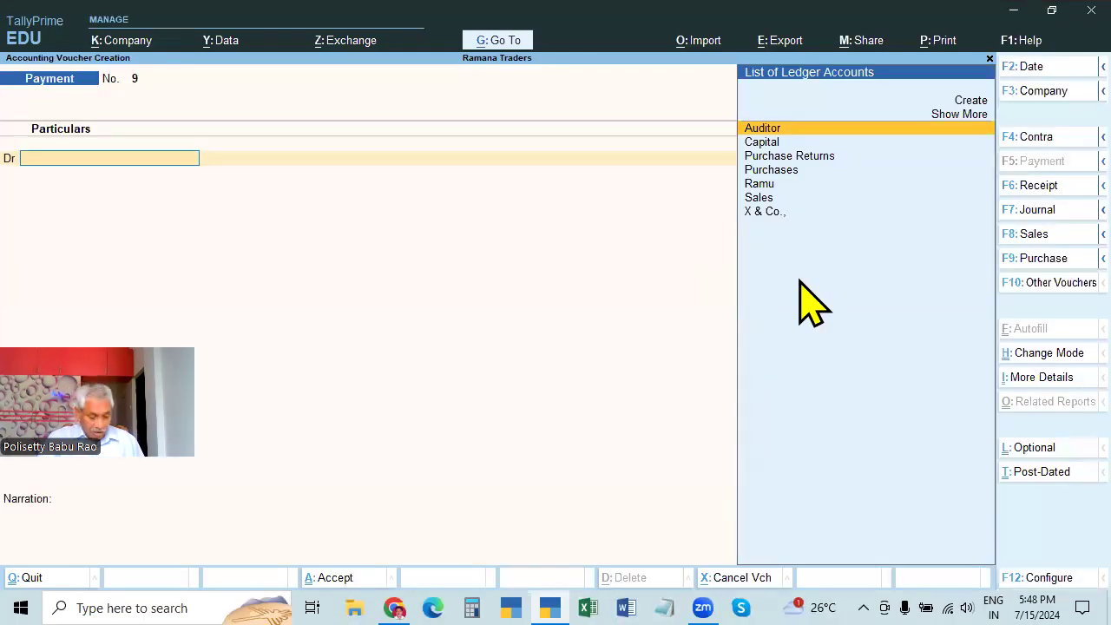
{"action": "key", "text": "ctrl+F9"}
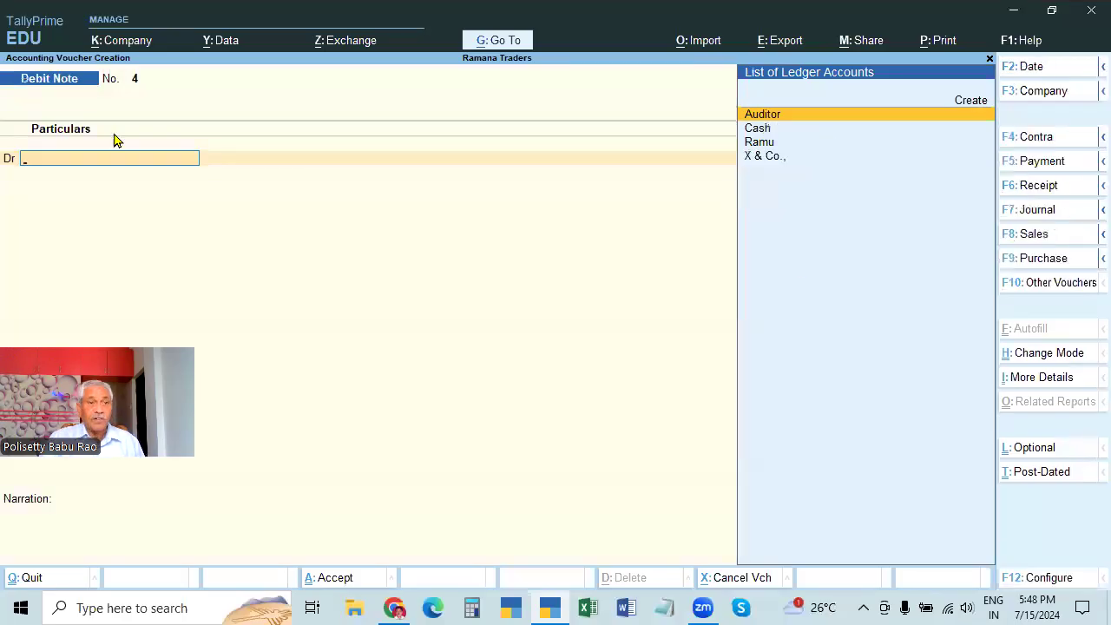
Switch the voucher to a Credit Note, then quit it without saving
{"action": "key", "text": "alt"}
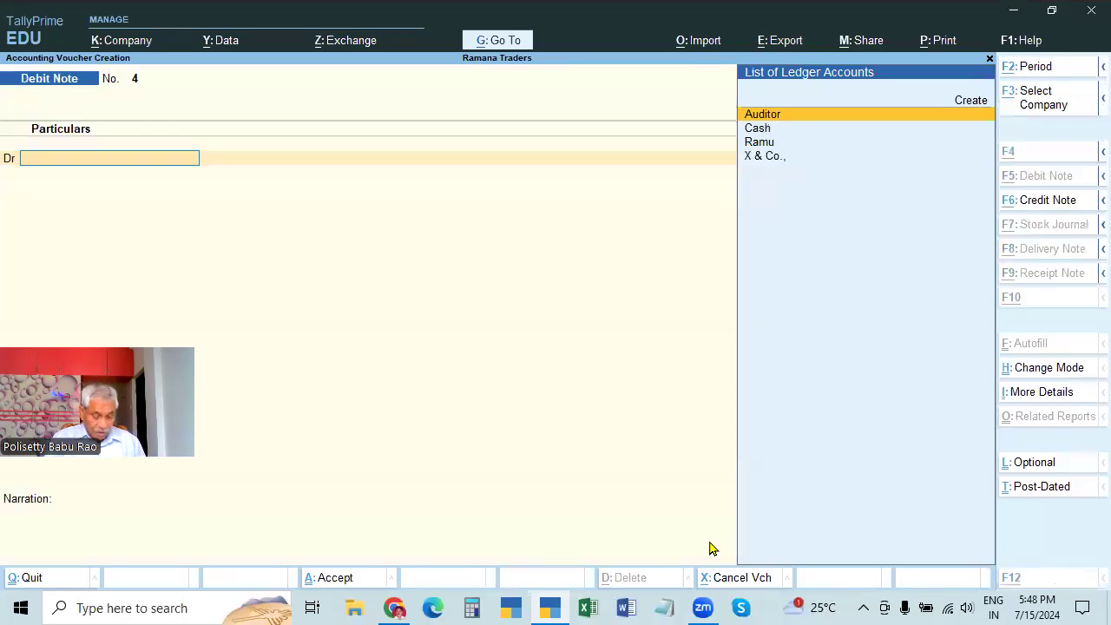
{"action": "key", "text": "alt+F6"}
{"action": "key", "text": "Escape"}
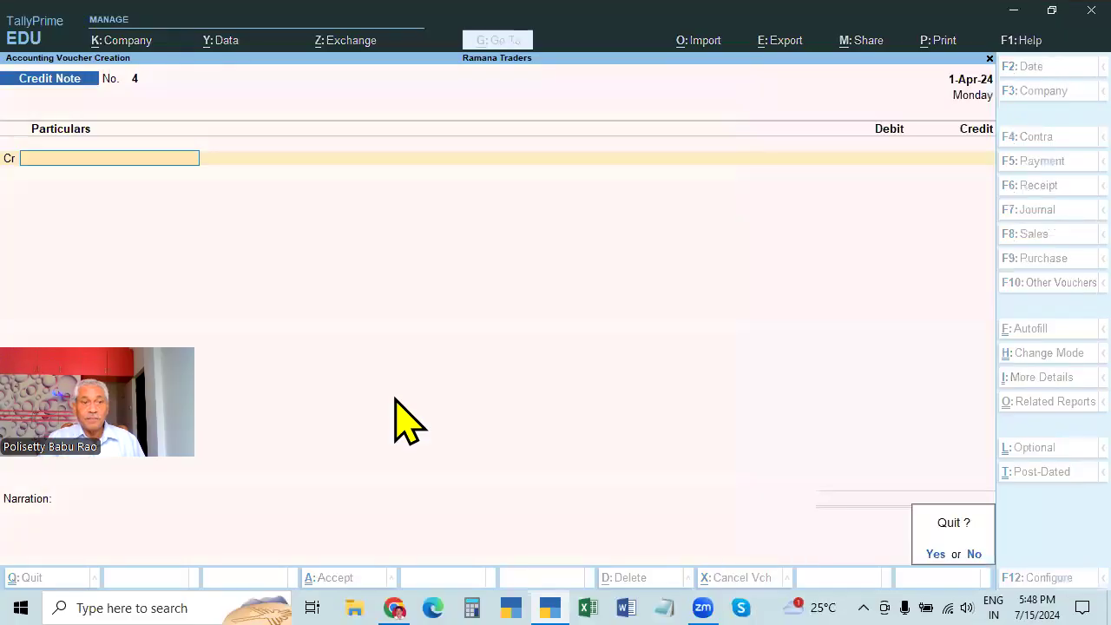
{"action": "key", "text": "y"}
Reopen voucher entry and move through Payment to a blank Purchase voucher No. 8
{"action": "key", "text": "Return"}
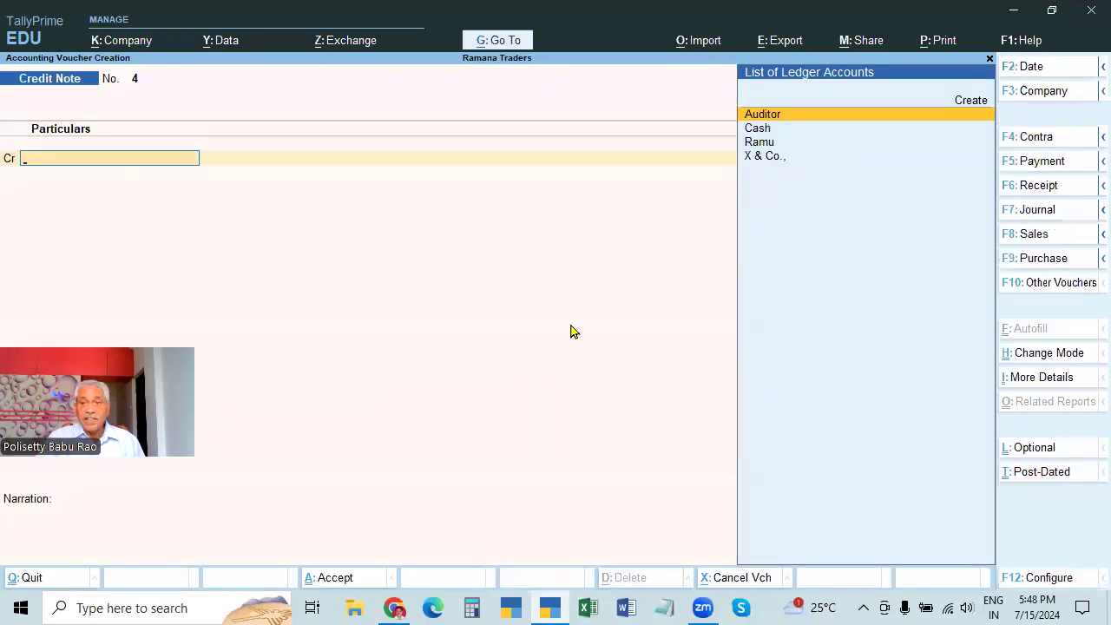
{"action": "left_click", "coordinate": [1041, 161]}
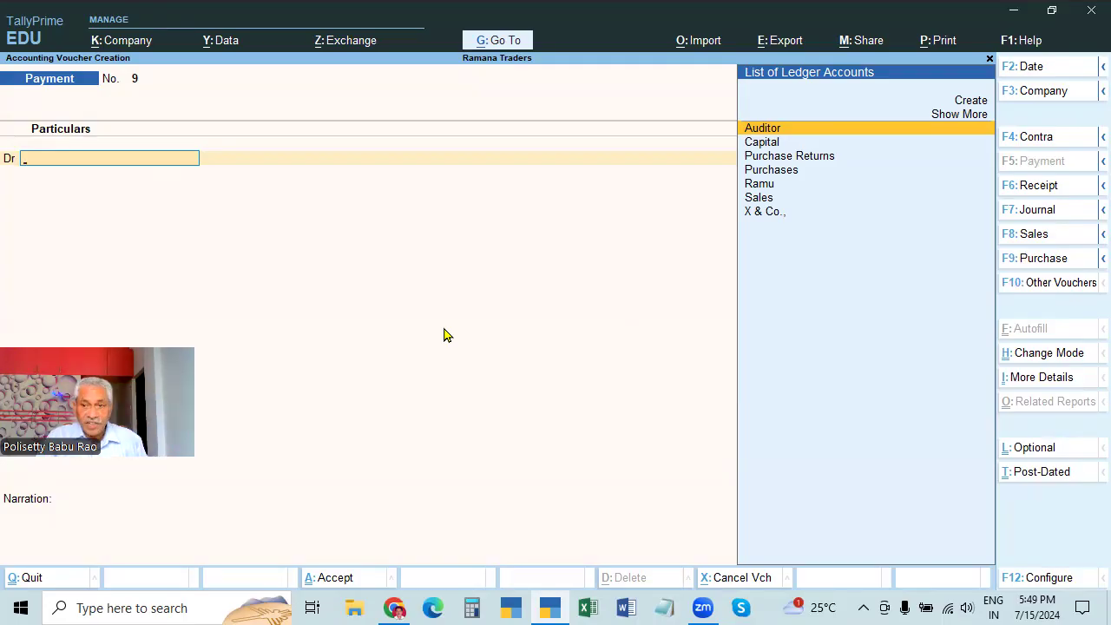
{"action": "left_click", "coordinate": [1025, 258]}
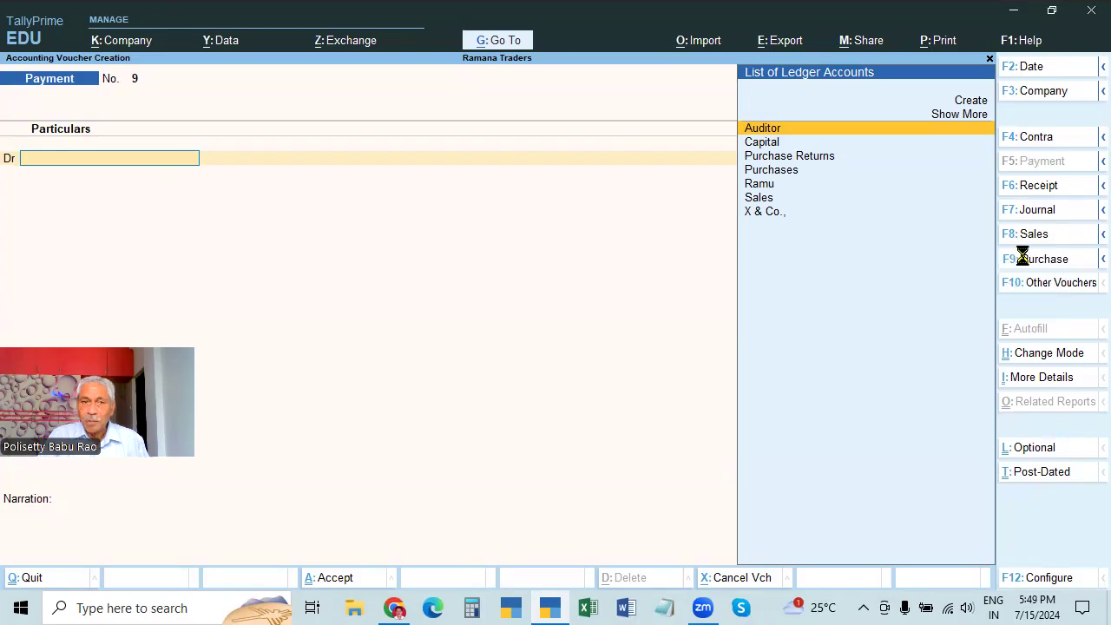
Change the Purchase voucher's mode to As Voucher, then return to Payment voucher No. 9
{"action": "left_click", "coordinate": [1050, 354]}
{"action": "key", "text": "Down"}
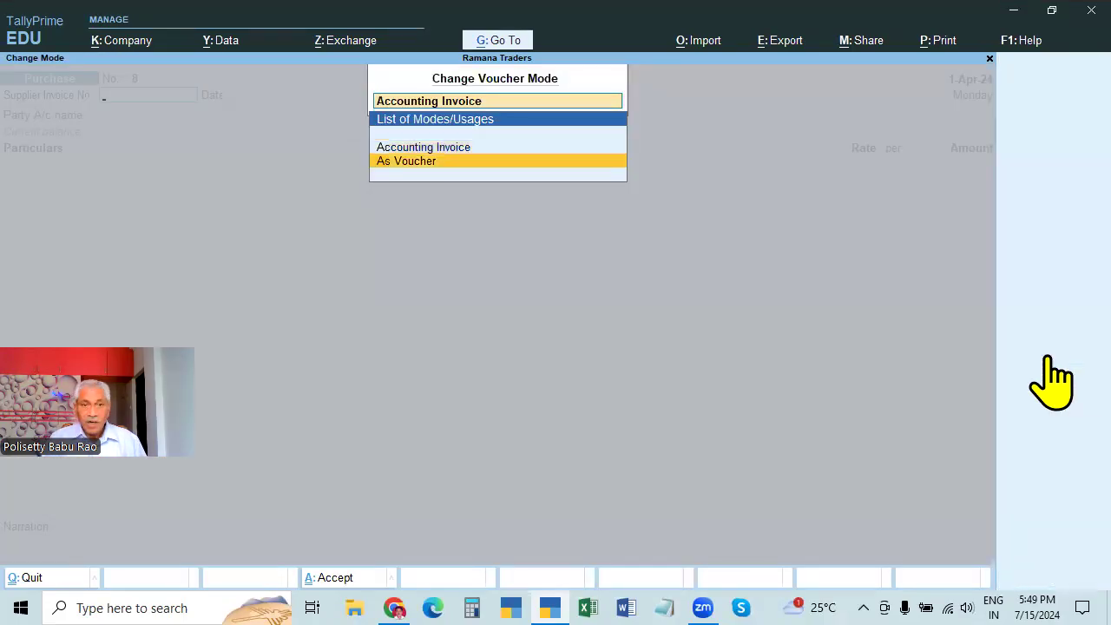
{"action": "key", "text": "Return"}
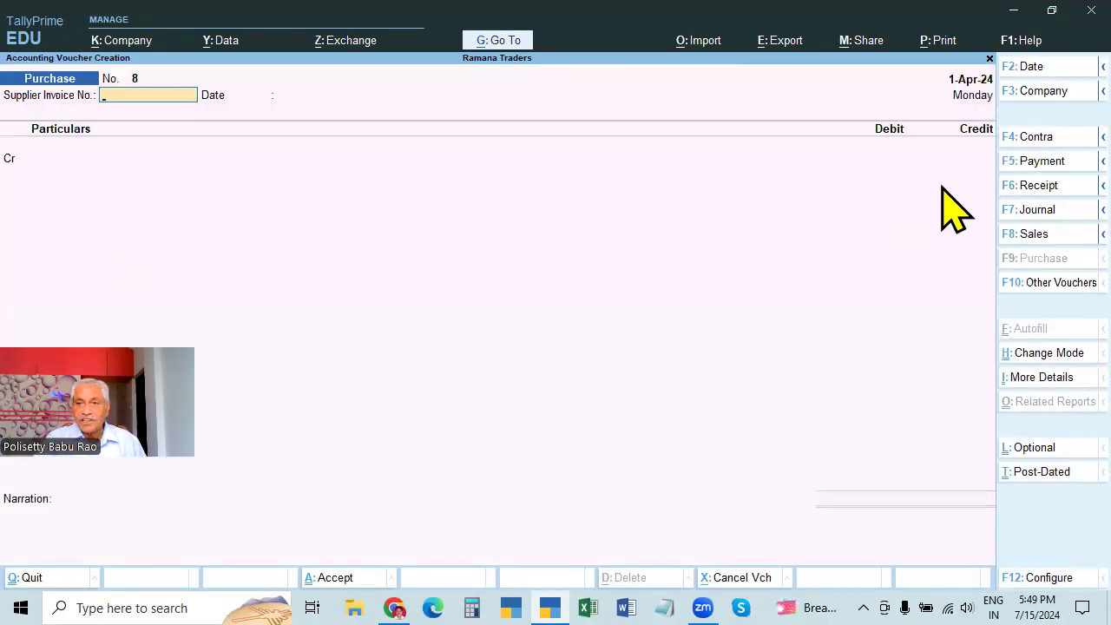
{"action": "left_click", "coordinate": [1030, 161]}
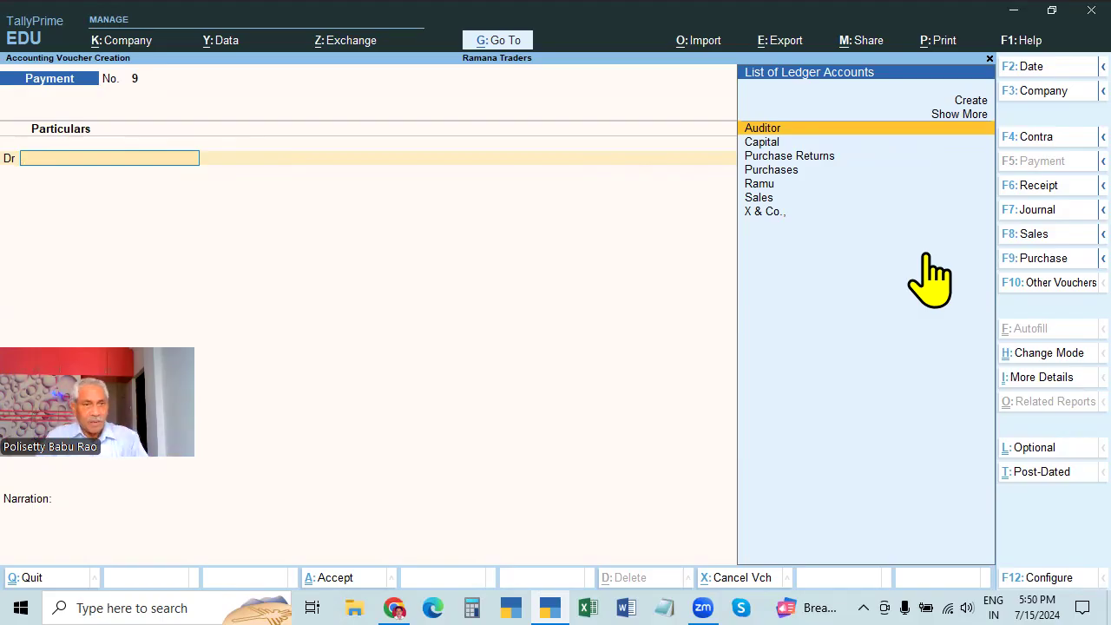
Switch to blank Receipt voucher No. 13 and pick Capital as the credit ledger
{"action": "left_click", "coordinate": [1035, 191]}
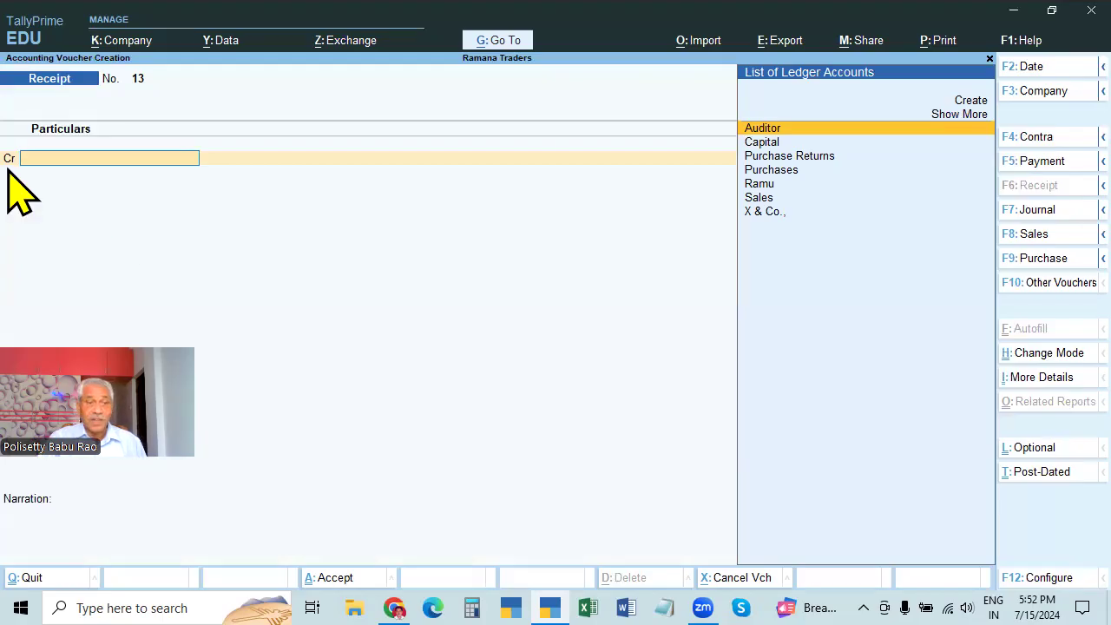
{"action": "left_click", "coordinate": [762, 146]}
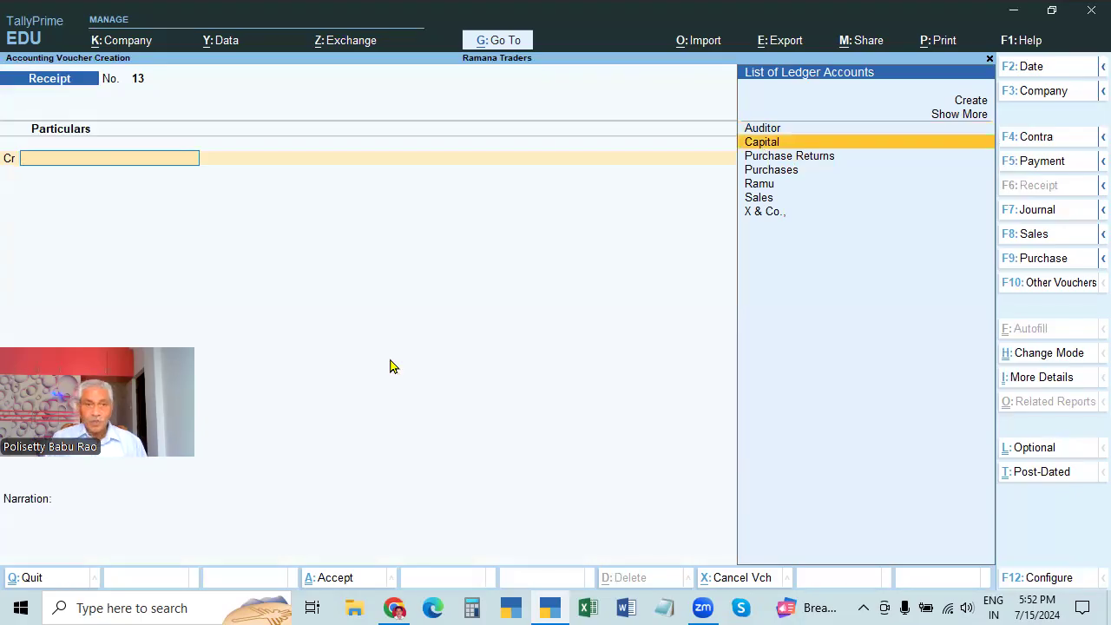
Credit Capital and debit Cash 1,00,000 each, narrated 'BEING CAPITAL INTRODUCED'
{"action": "key", "text": "Return"}
{"action": "type", "text": "10000"}
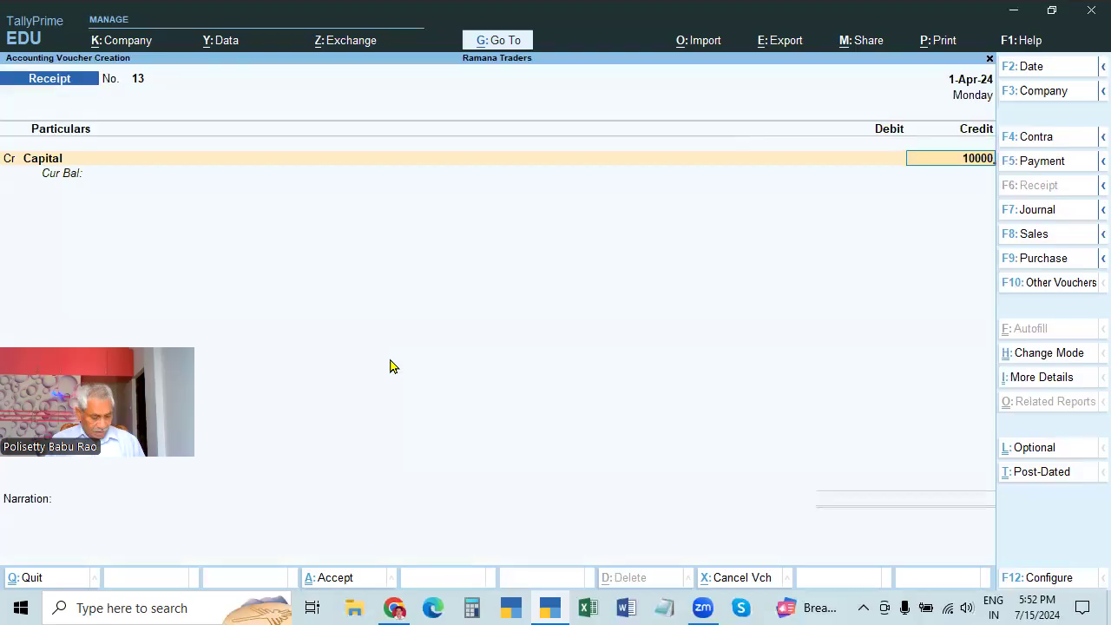
{"action": "type", "text": "0"}
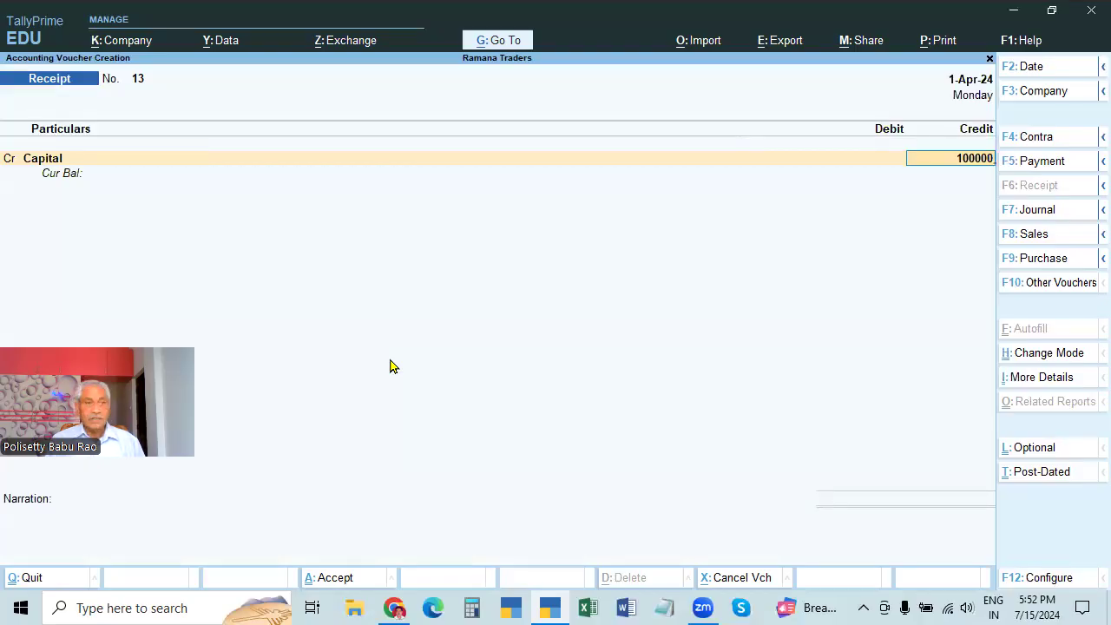
{"action": "key", "text": "Return"}
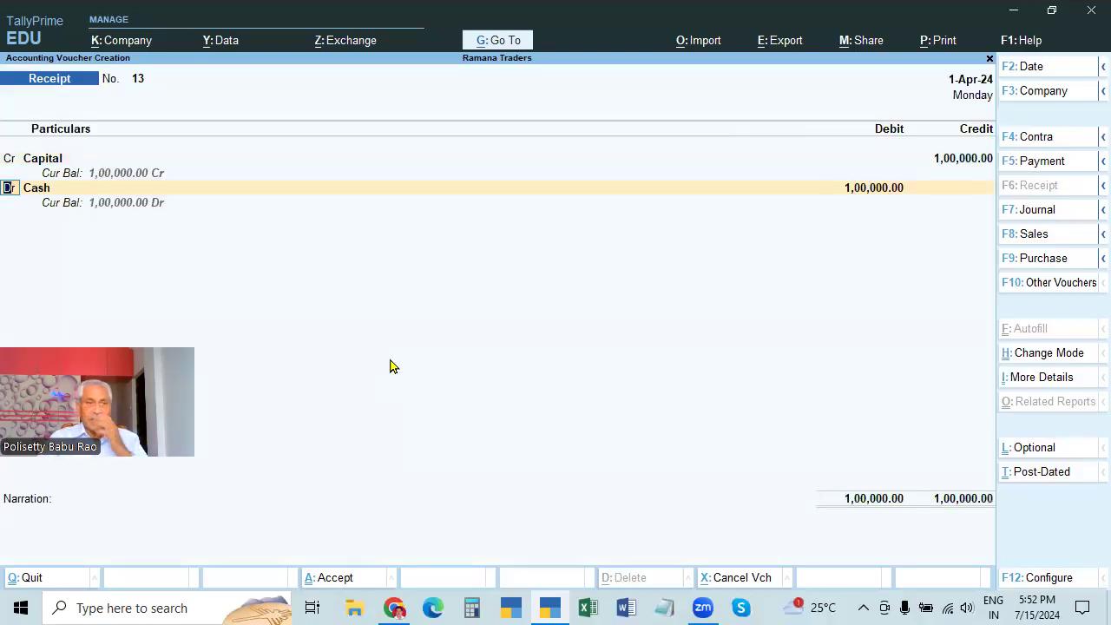
{"action": "key", "text": "Return"}
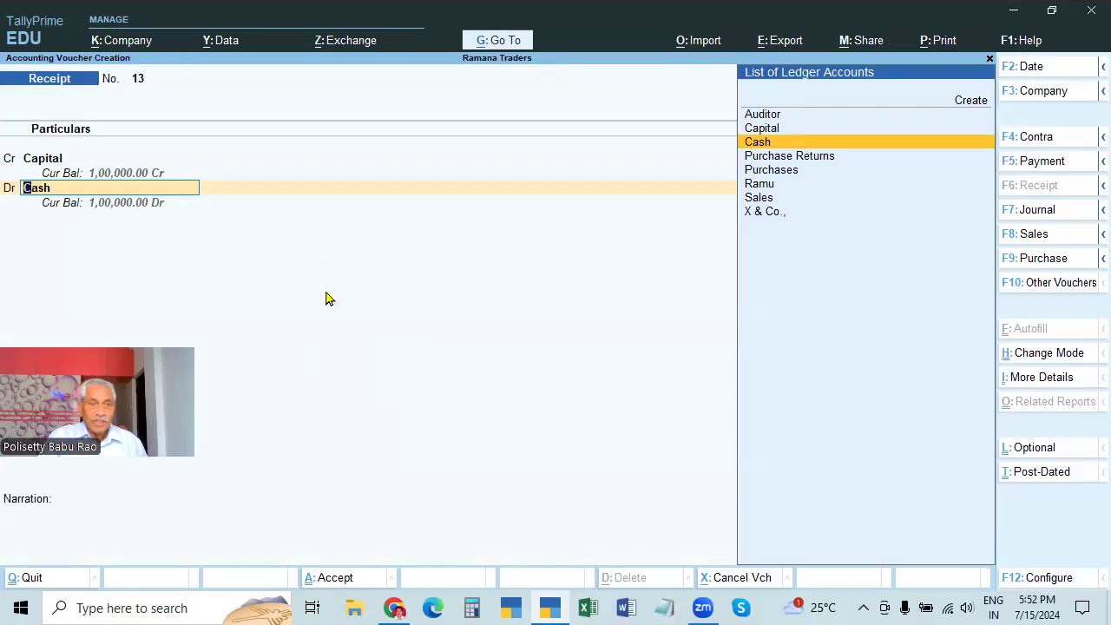
{"action": "key", "text": "Return"}
{"action": "key", "text": "Return"}
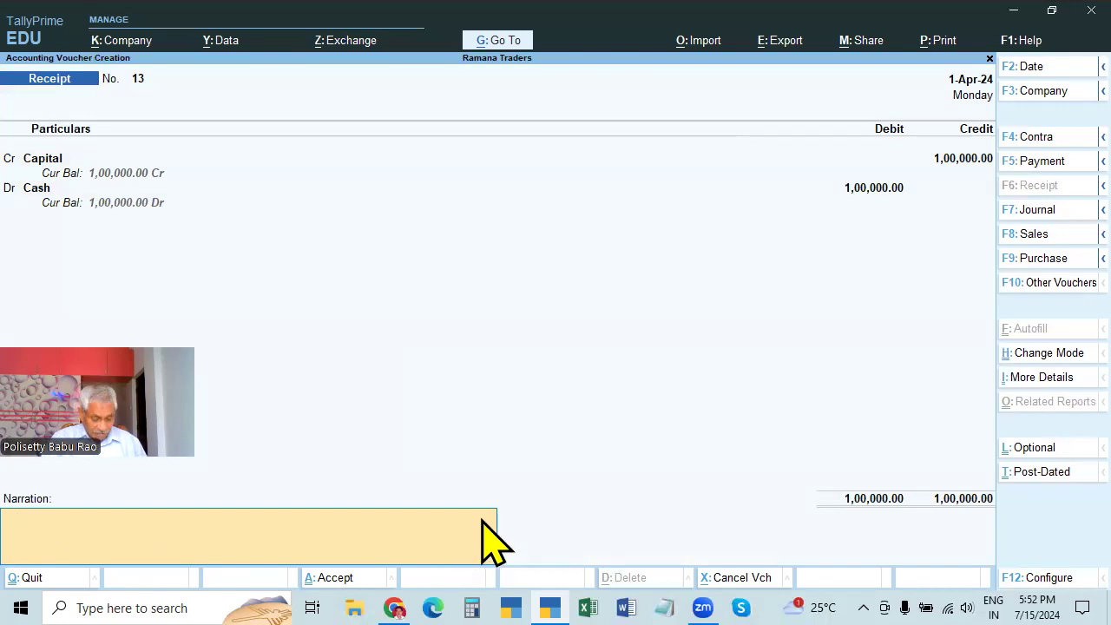
{"action": "type", "text": "BEING CAPITAL INTRODUCED"}
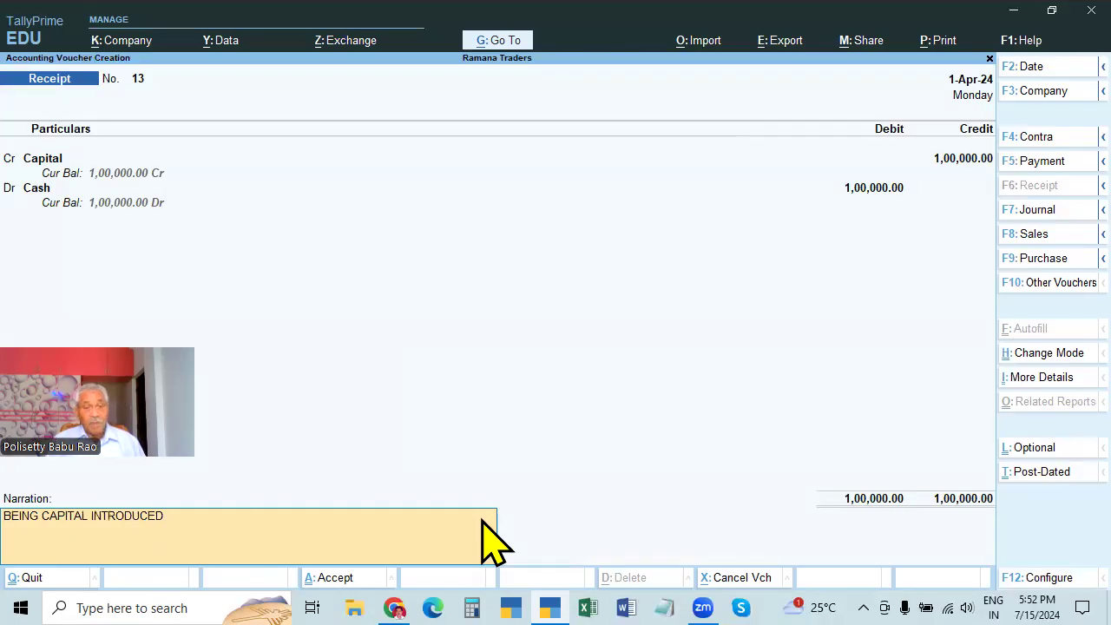
{"action": "key", "text": "Return"}
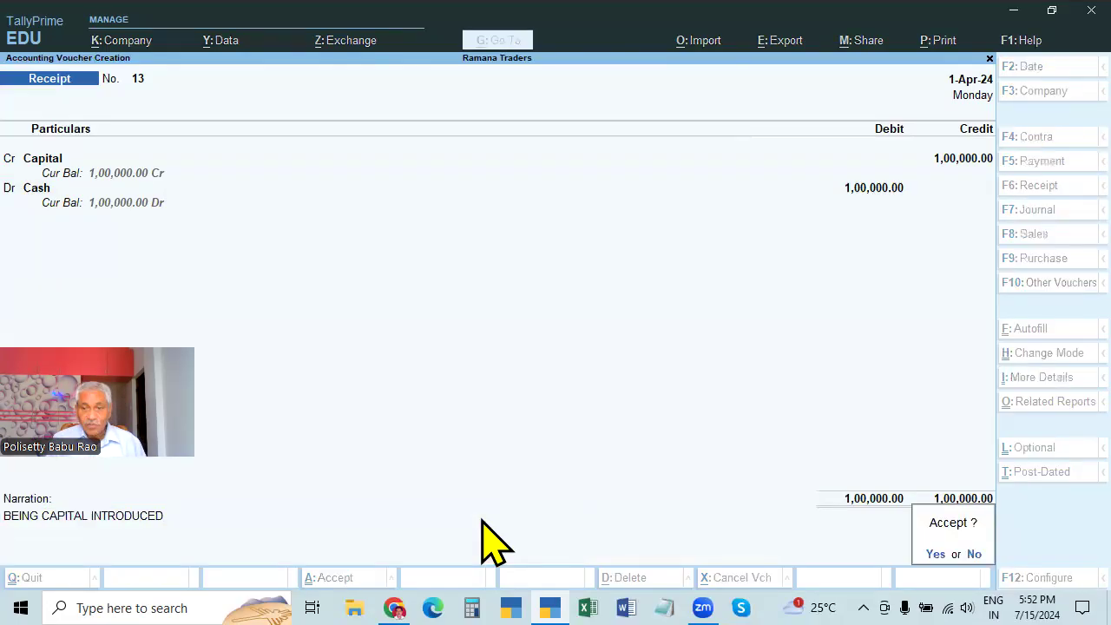
Accept Receipt No. 13 to save it, bringing up blank Receipt No. 14
{"action": "key", "text": "Return"}
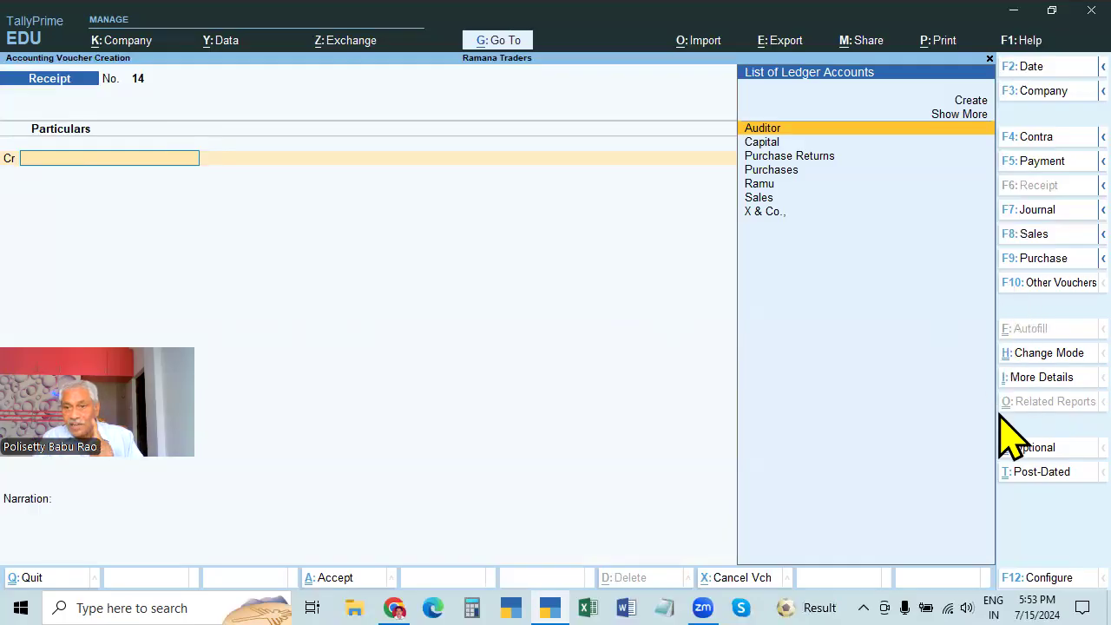
Check the voucher mode list, then set Receipt No. 14 to Single Entry mode
{"action": "left_click", "coordinate": [1045, 356]}
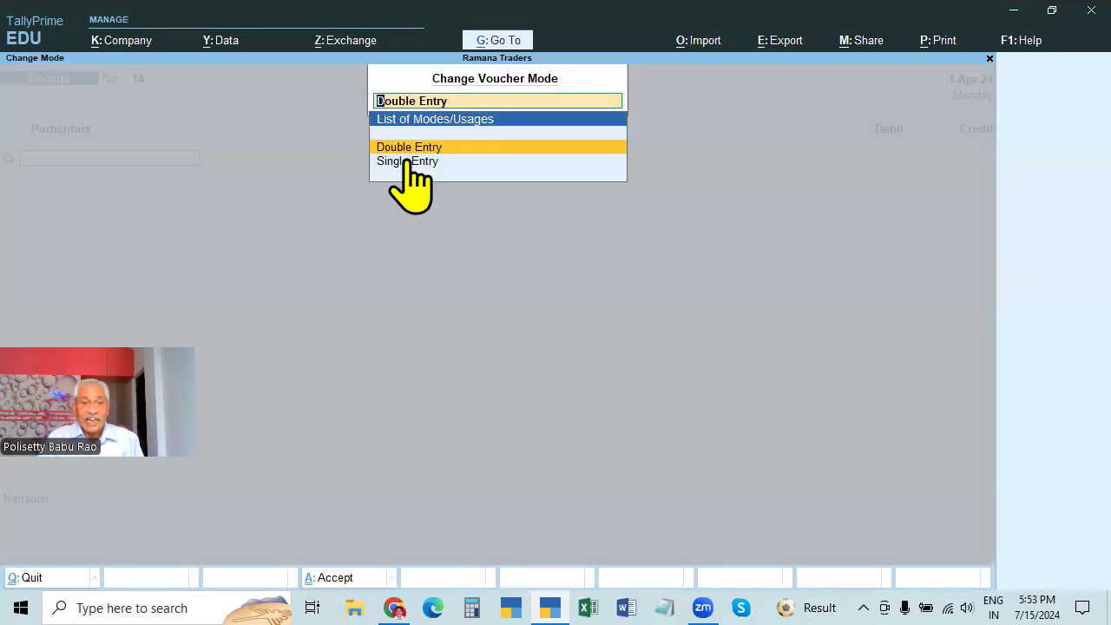
{"action": "key", "text": "Return"}
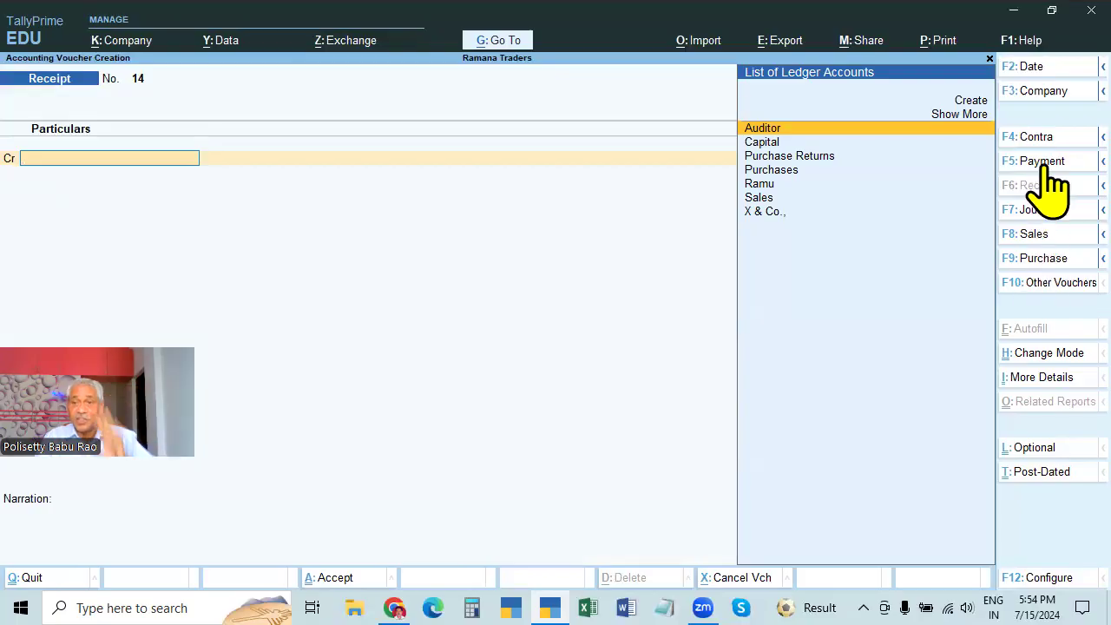
{"action": "left_click", "coordinate": [1040, 354]}
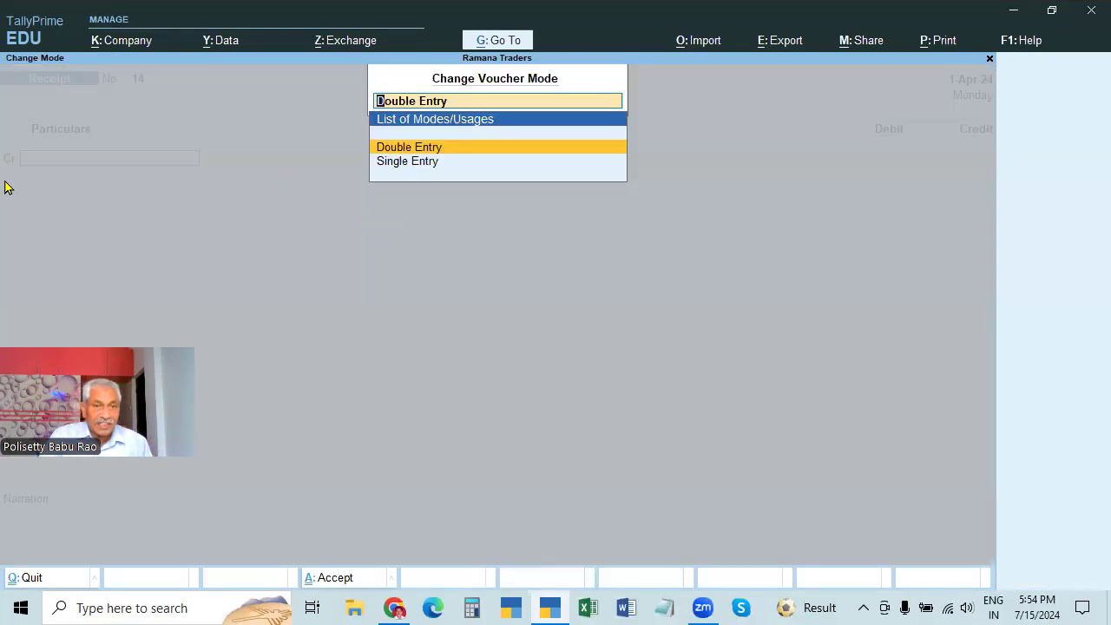
{"action": "key", "text": "Down"}
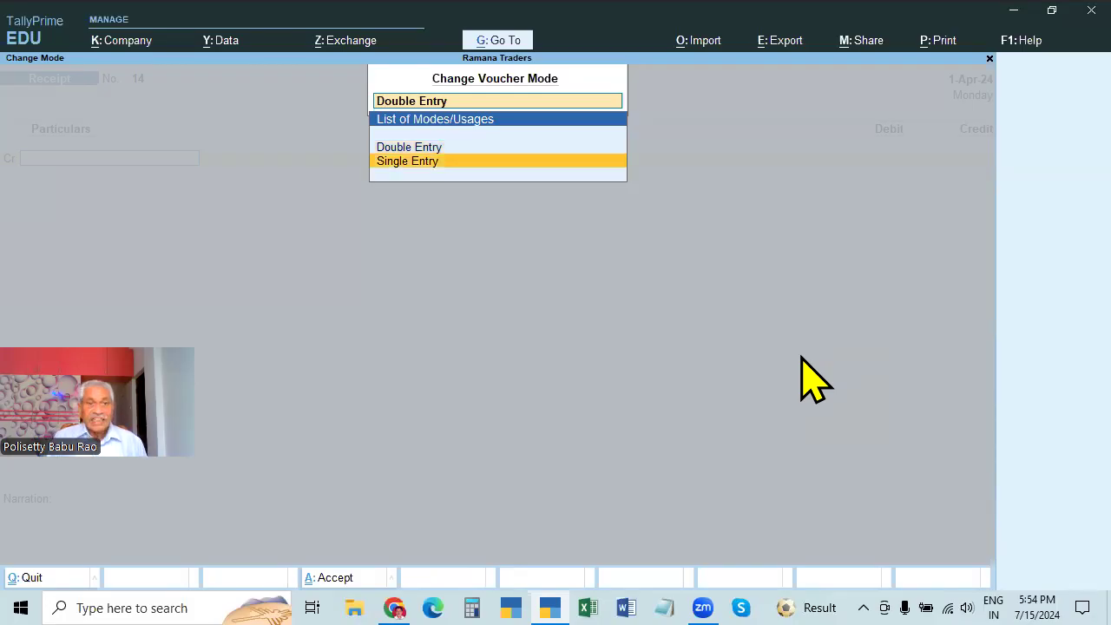
{"action": "key", "text": "Return"}
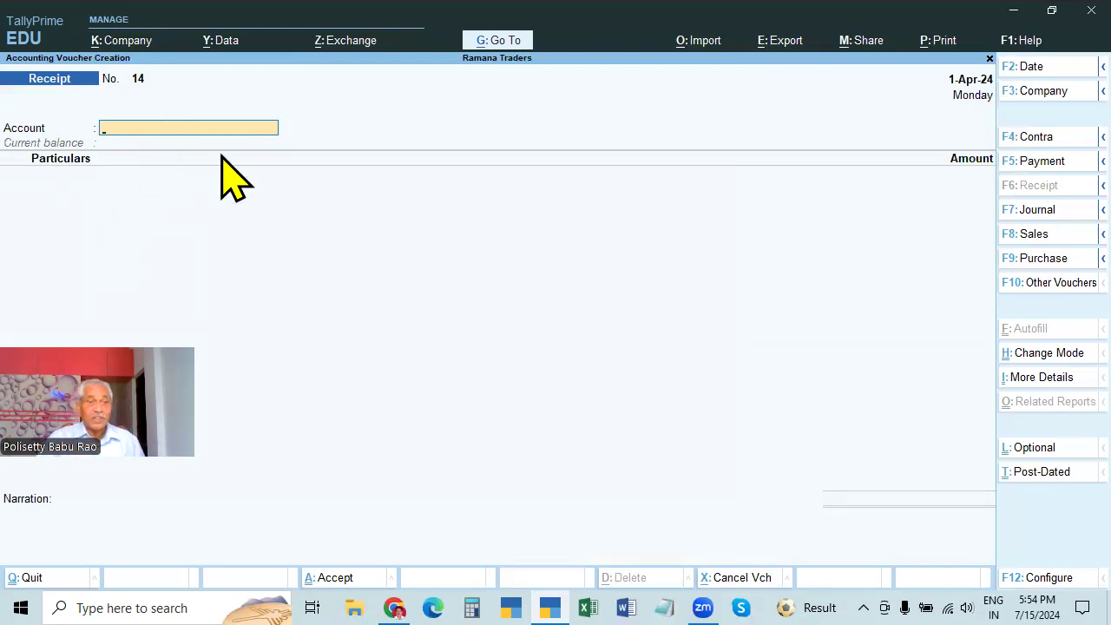
Clear a stray letter from the Account field, then raise and cancel the quit prompt
{"action": "type", "text": "C"}
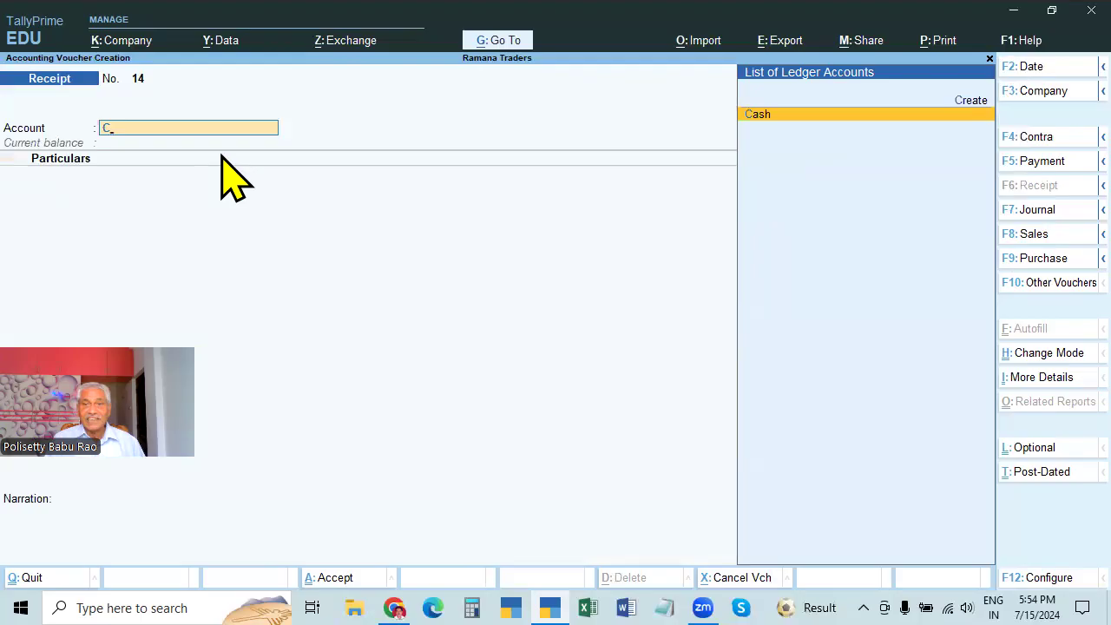
{"action": "key", "text": "BackSpace"}
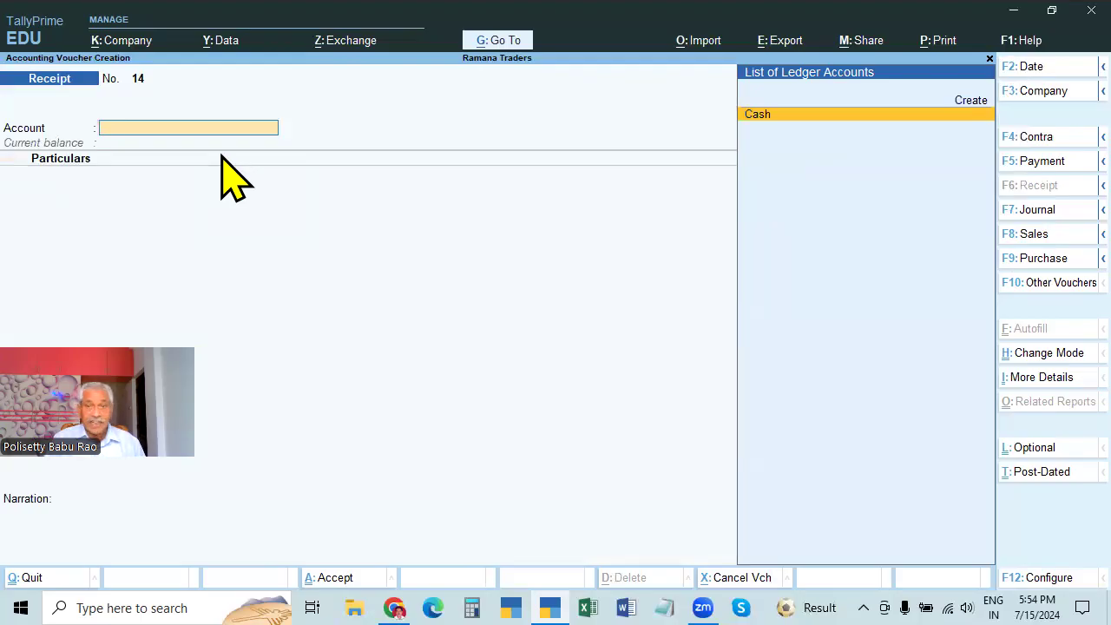
{"action": "key", "text": "Escape"}
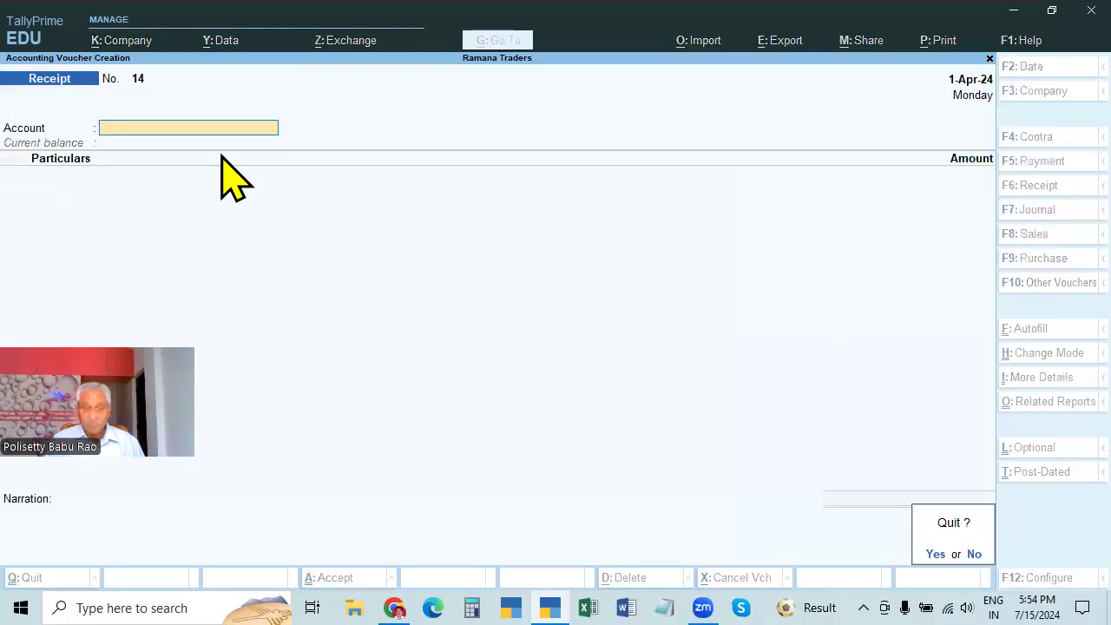
{"action": "key", "text": "Escape"}
Reopen voucher entry and choose Cash as the receipt's account
{"action": "key", "text": "ctrl+q"}
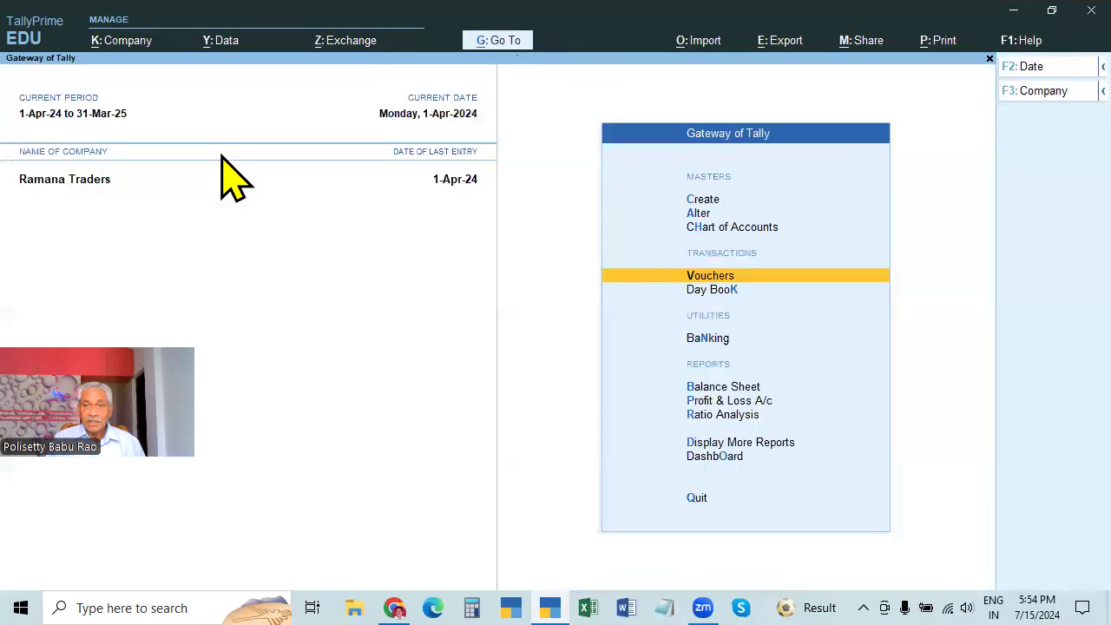
{"action": "key", "text": "Return"}
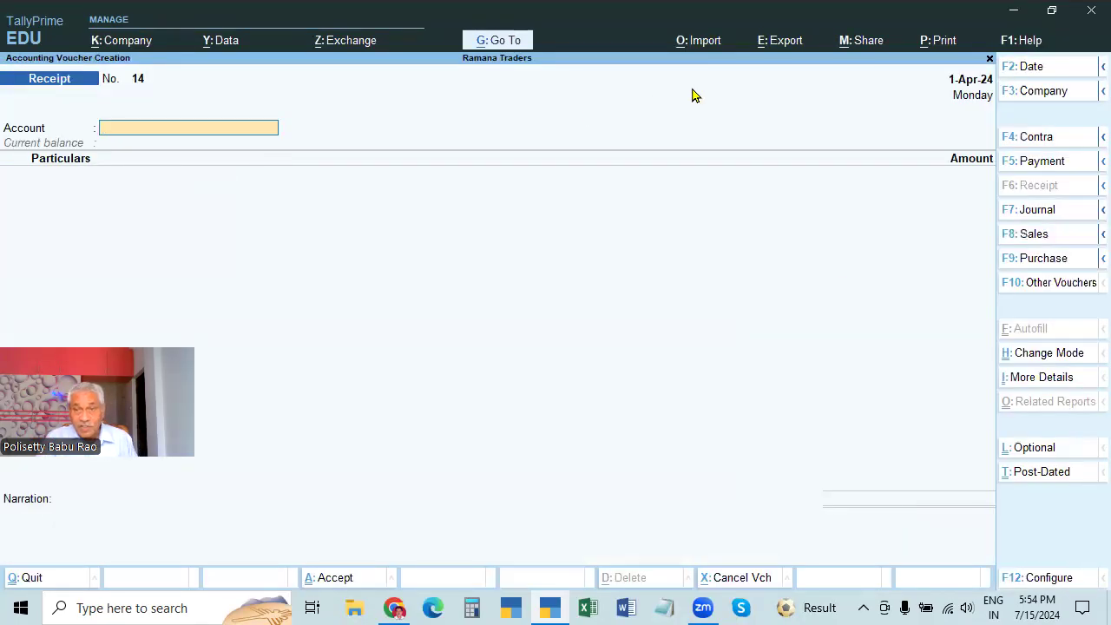
{"action": "left_click", "coordinate": [144, 131]}
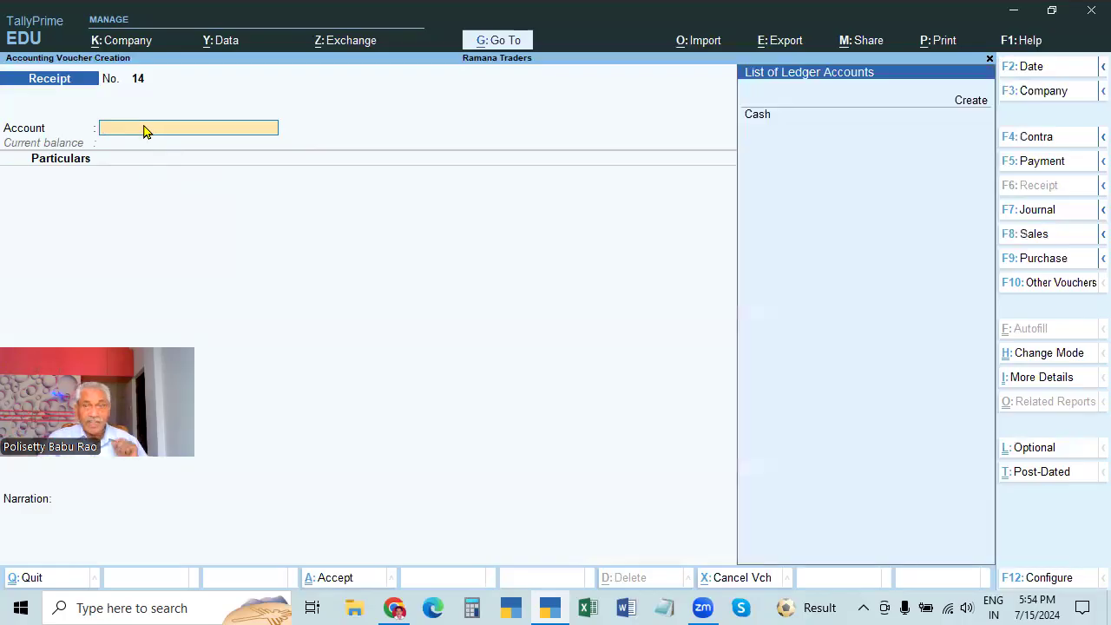
{"action": "left_click", "coordinate": [767, 122]}
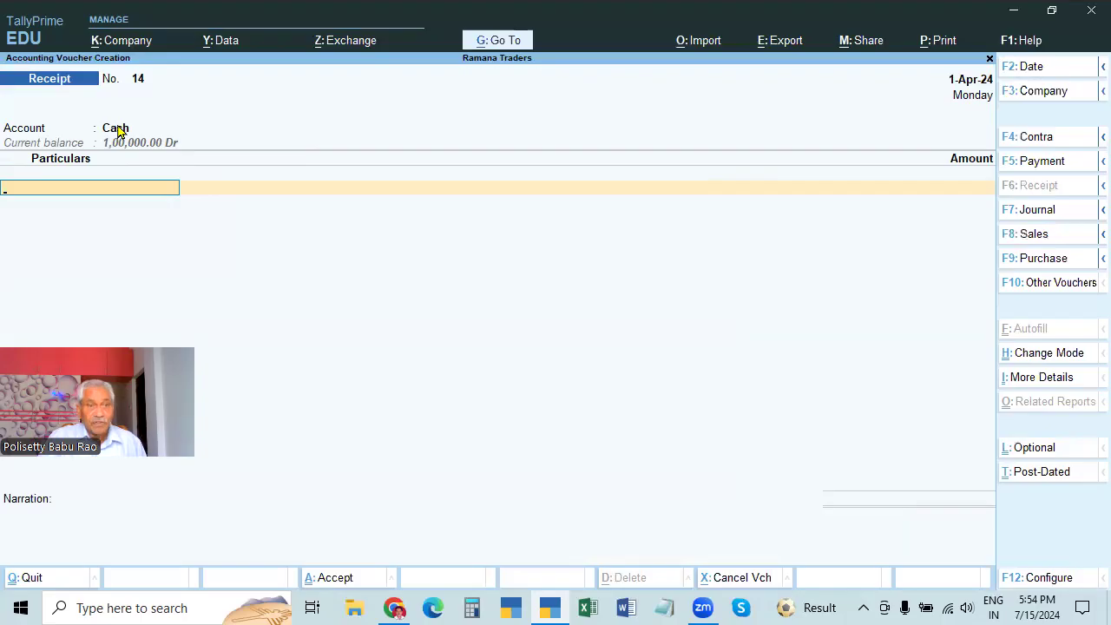
Credit Capital 1,00,000.00 in Particulars and move on to the Narration field
{"action": "type", "text": "CAP"}
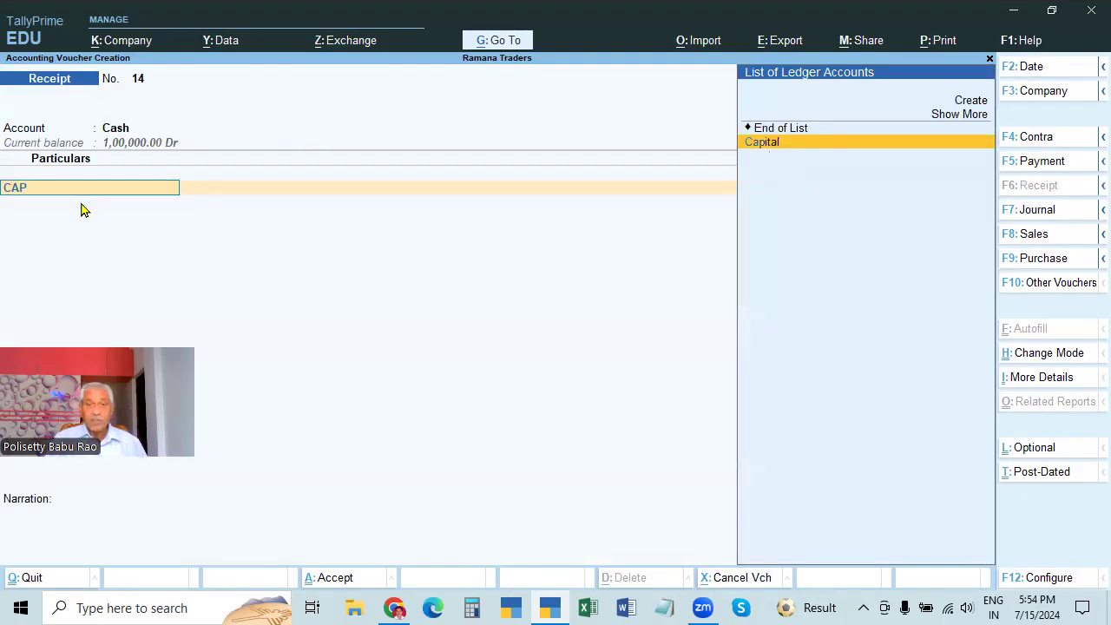
{"action": "key", "text": "Return"}
{"action": "type", "text": "100000"}
{"action": "key", "text": "Return"}
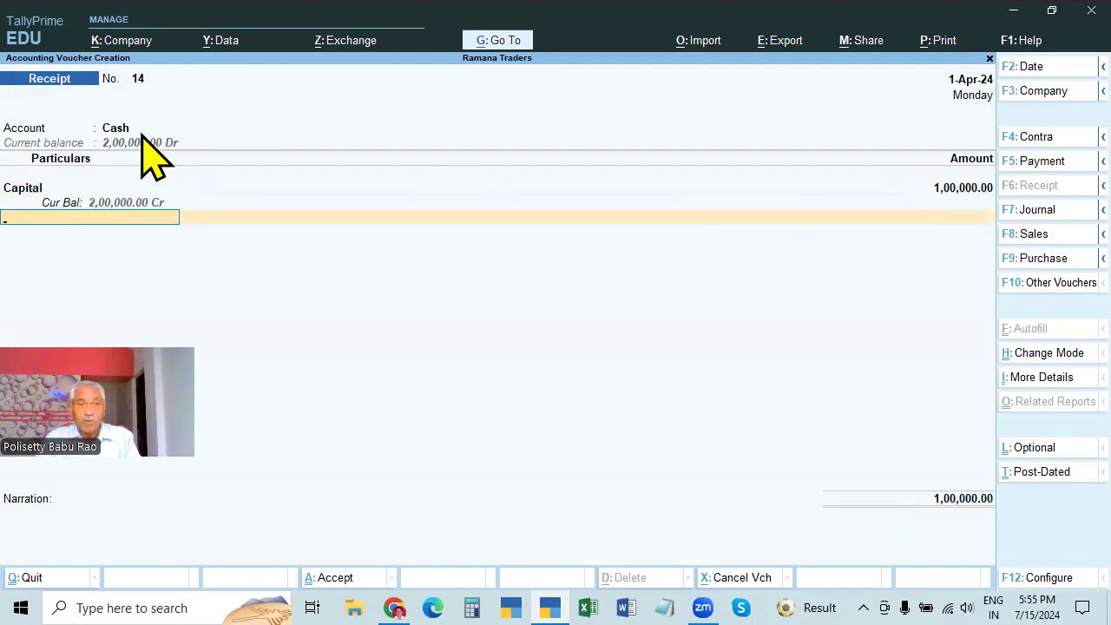
{"action": "key", "text": "Return"}
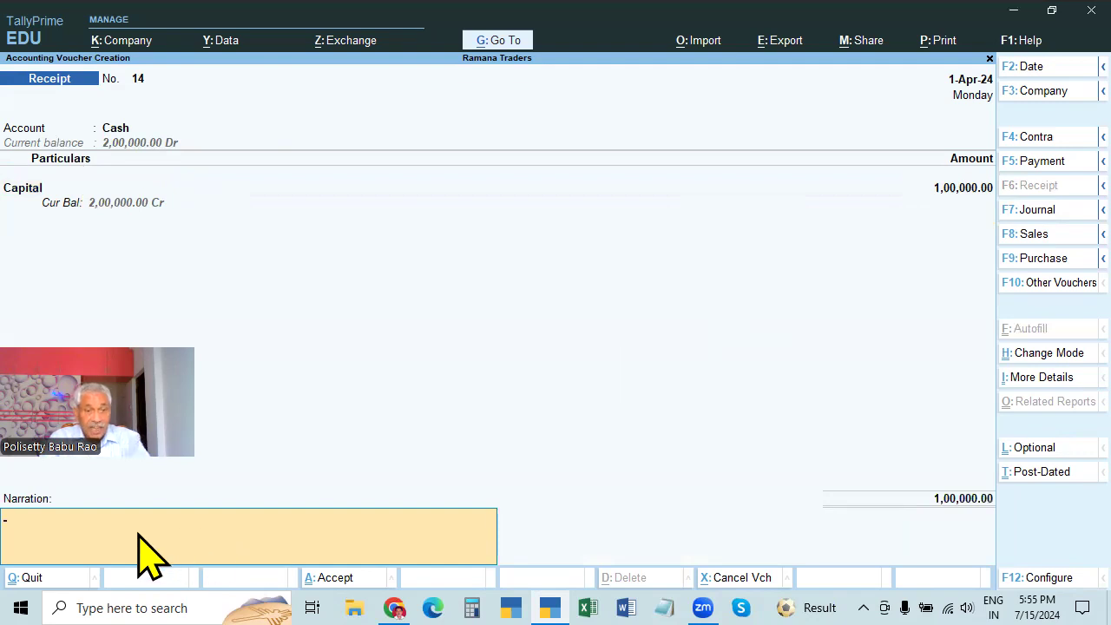
Recall the narration 'BEING CAPITAL INTRODUCED' with Ctrl+R and finish Receipt No. 14
{"action": "key", "text": "ctrl"}
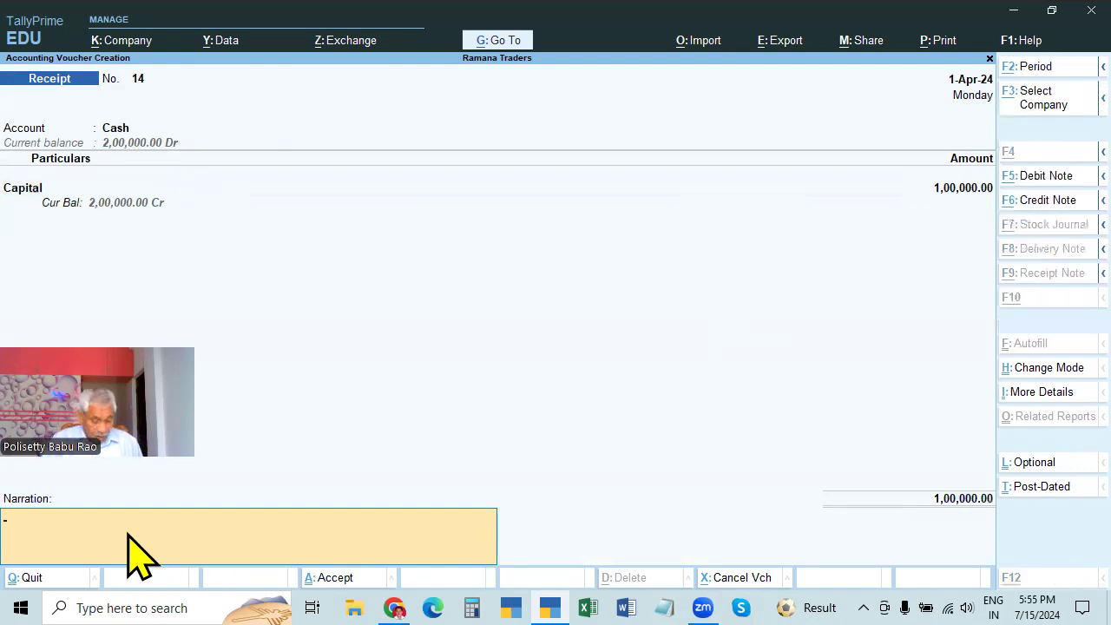
{"action": "key", "text": "ctrl+r"}
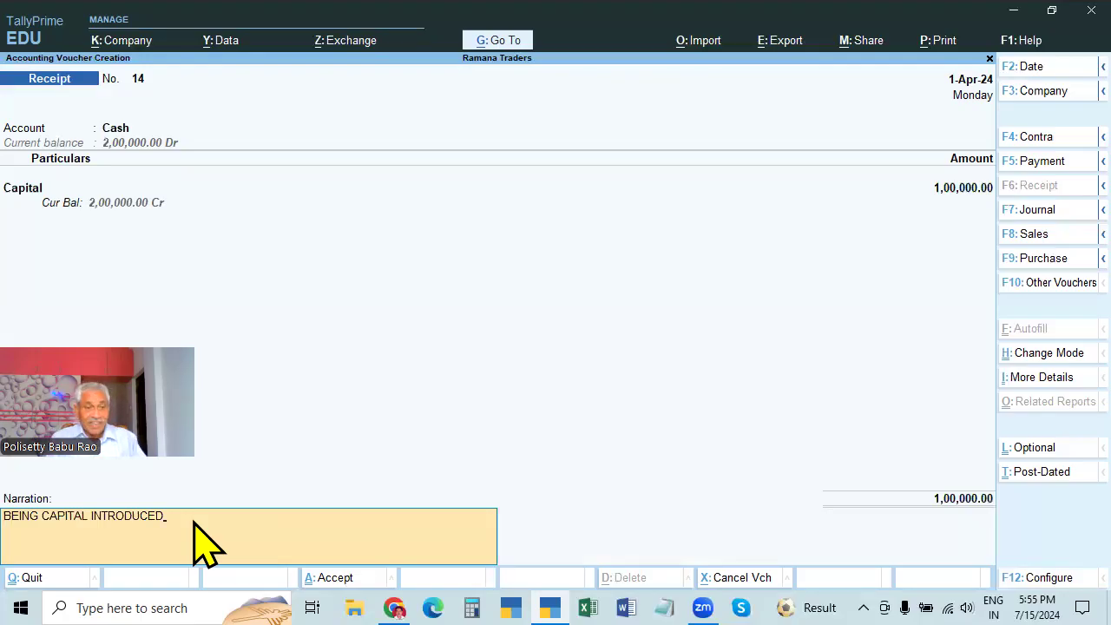
{"action": "key", "text": "Return"}
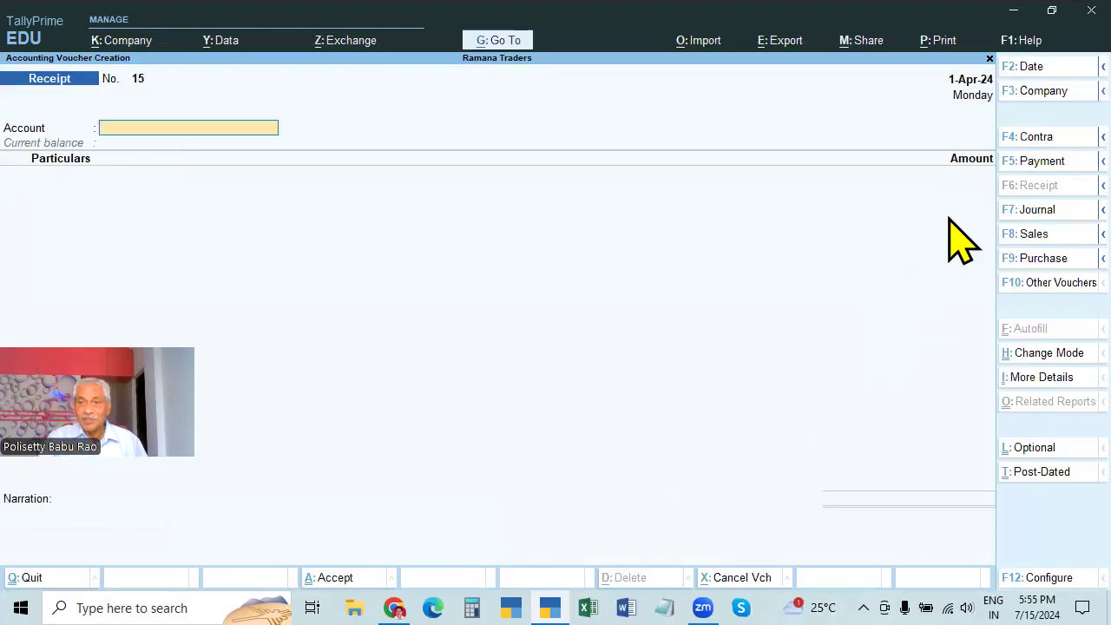
Switch to a Payment voucher in Double Entry mode
{"action": "left_click", "coordinate": [1040, 163]}
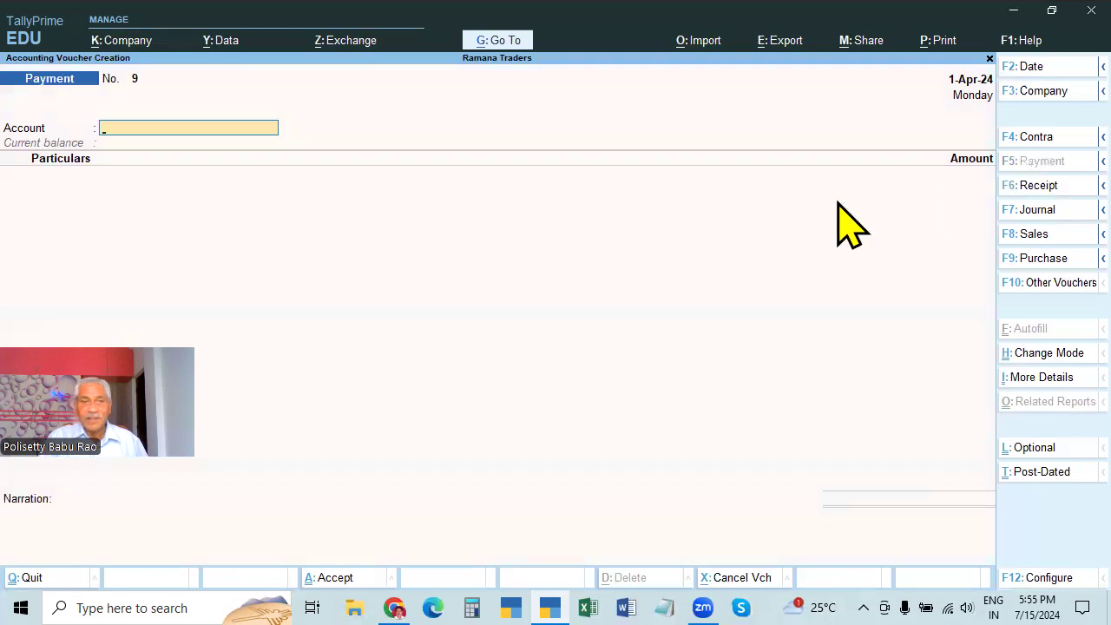
{"action": "left_click", "coordinate": [1042, 354]}
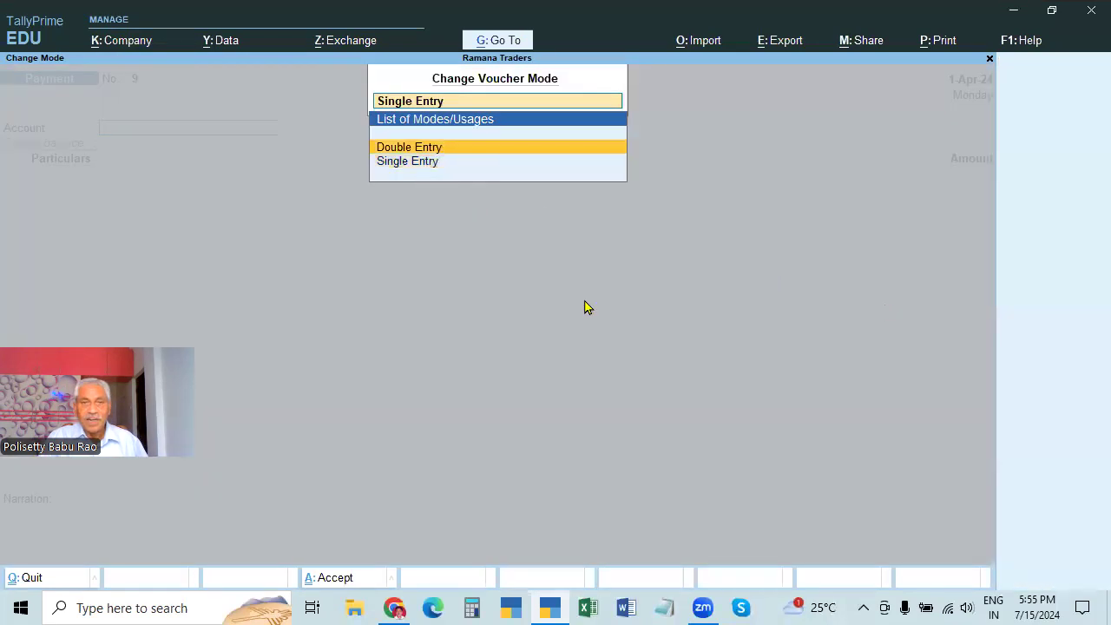
{"action": "key", "text": "Return"}
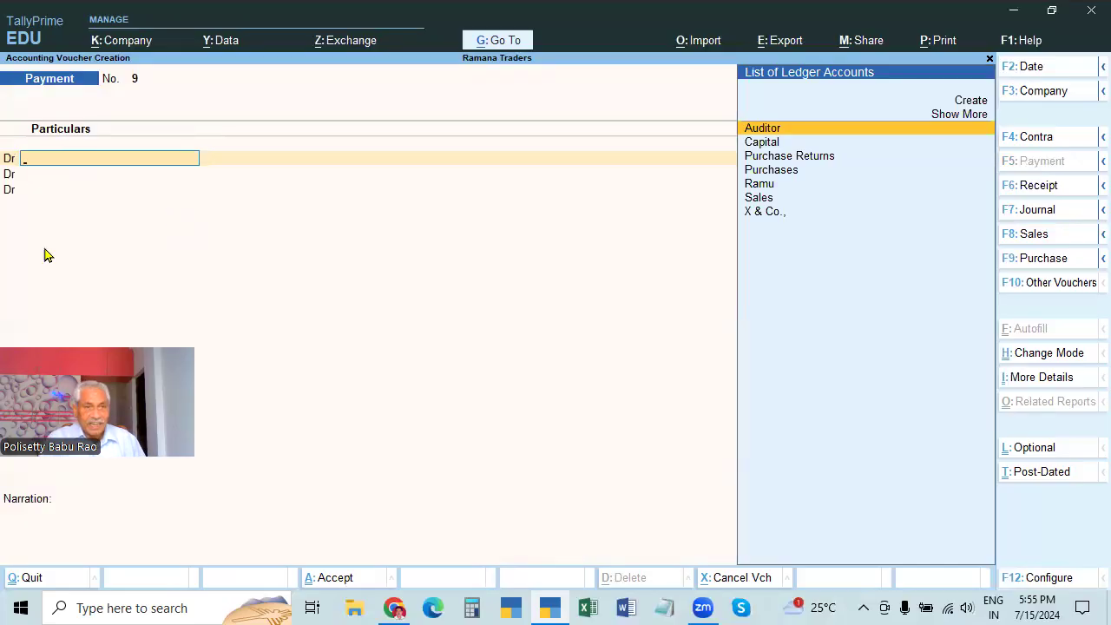
Quit and reopen Payment voucher No. 9, choosing X & Co. as the debit ledger
{"action": "key", "text": "Escape"}
{"action": "key", "text": "y"}
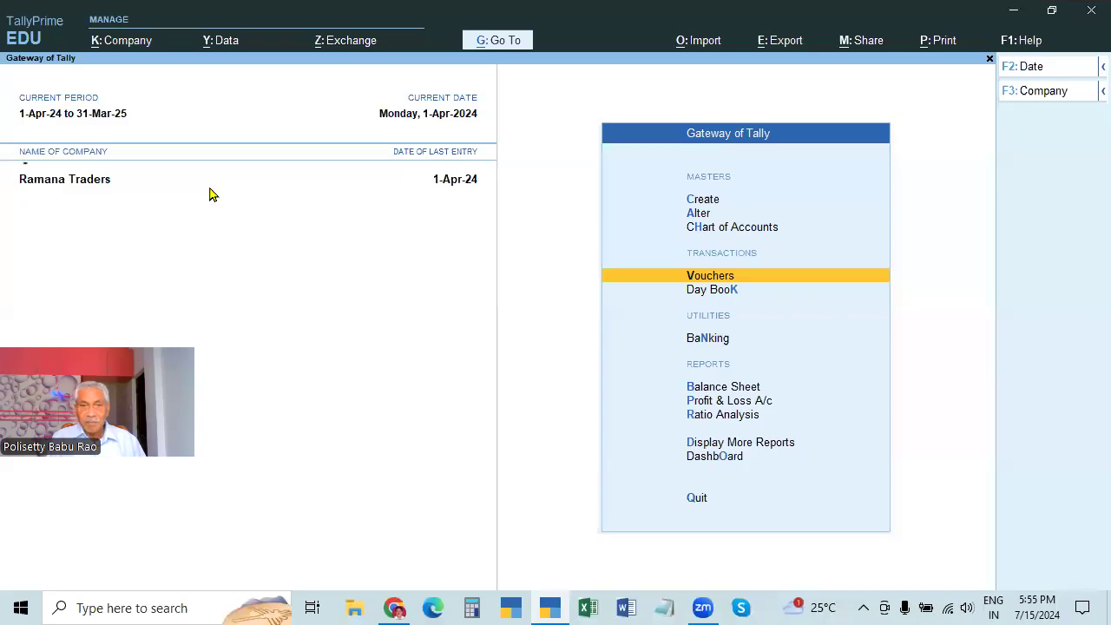
{"action": "key", "text": "Return"}
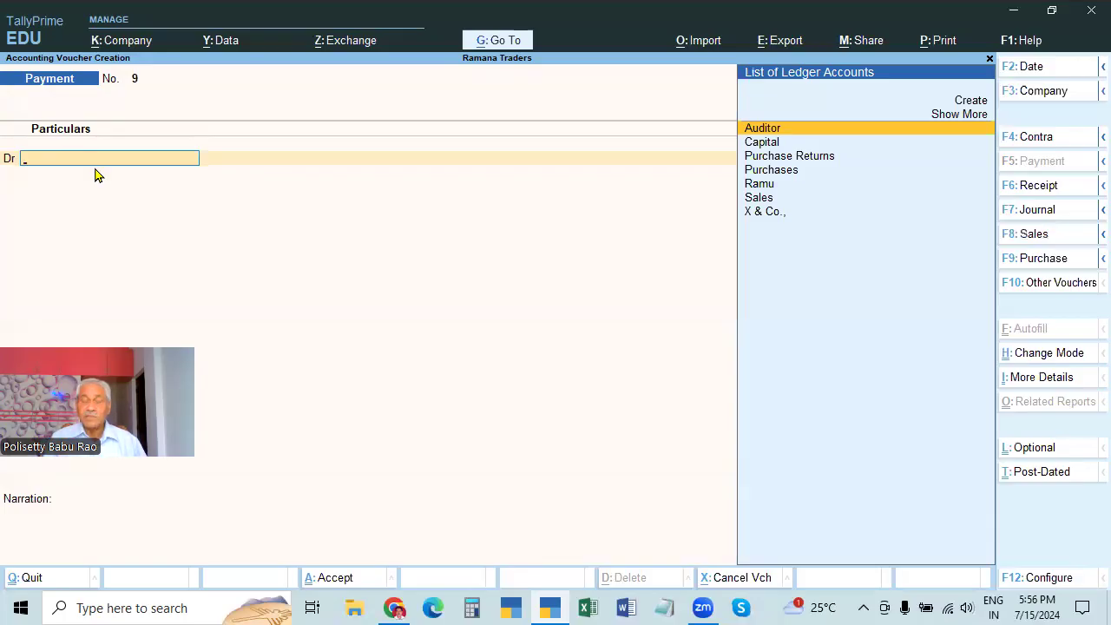
{"action": "key", "text": "Down"}
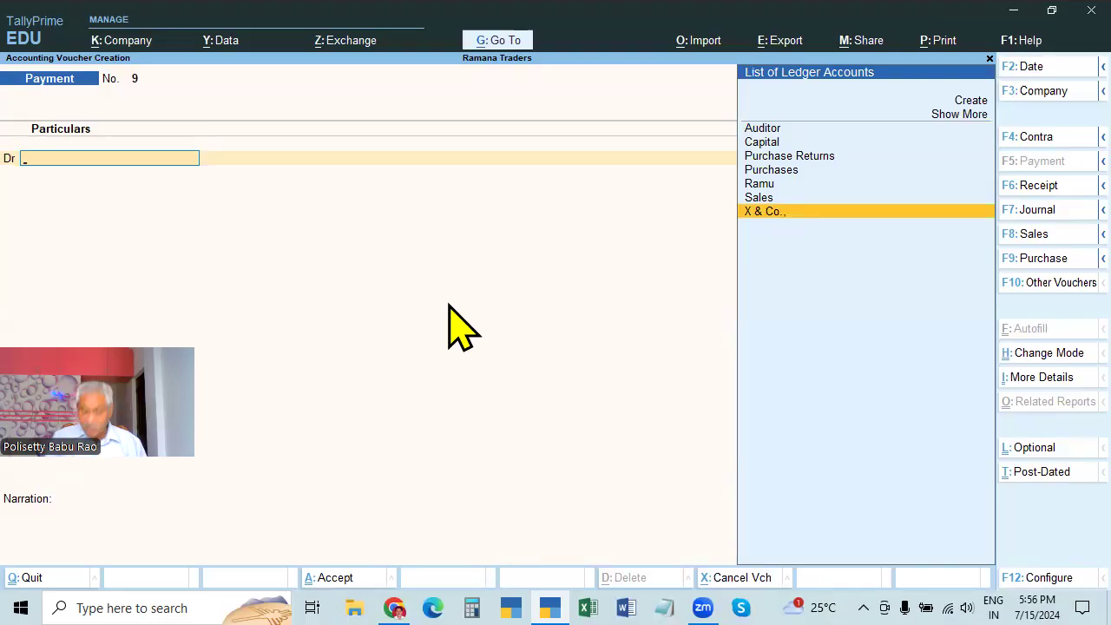
{"action": "key", "text": "Return"}
Debit X & Co. 5,000.00 and keep Cash as the credit ledger
{"action": "type", "text": "50000"}
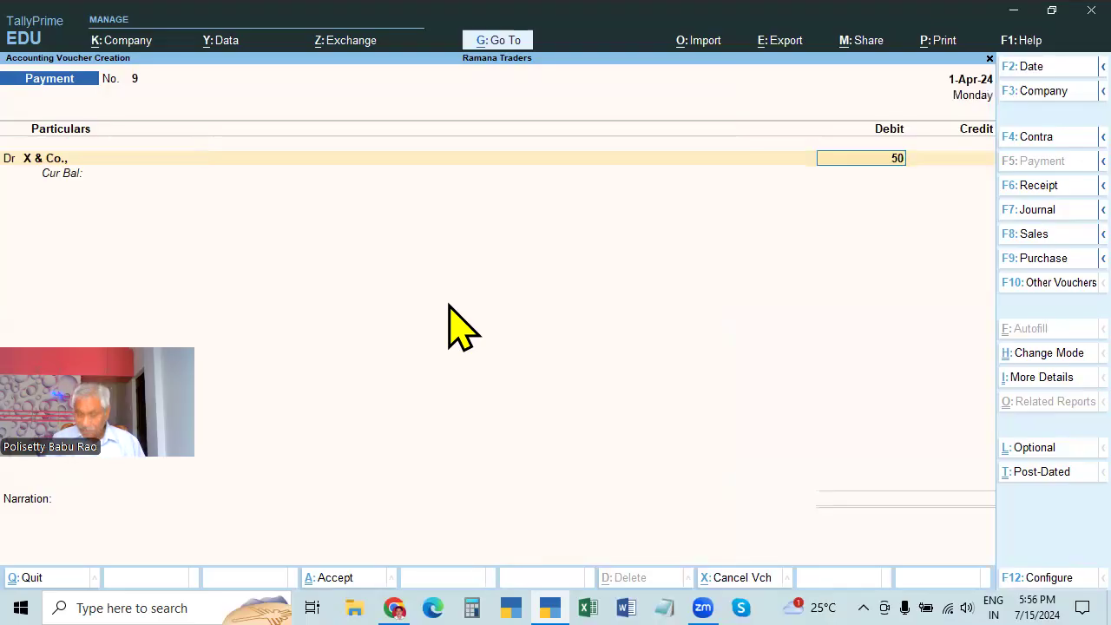
{"action": "key", "text": "BackSpace"}
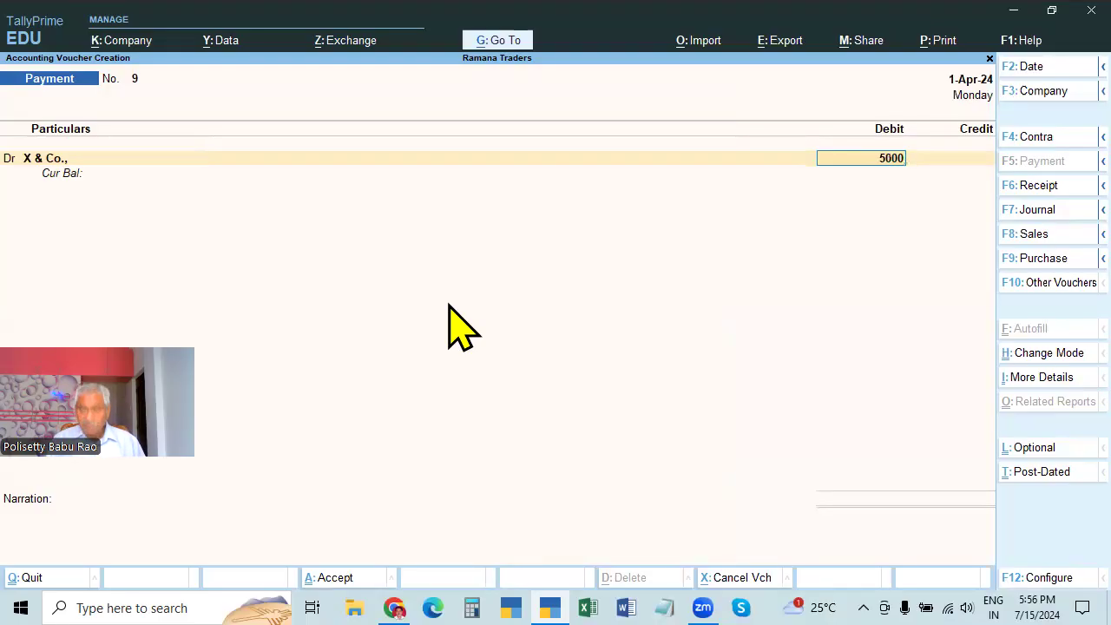
{"action": "key", "text": "Return"}
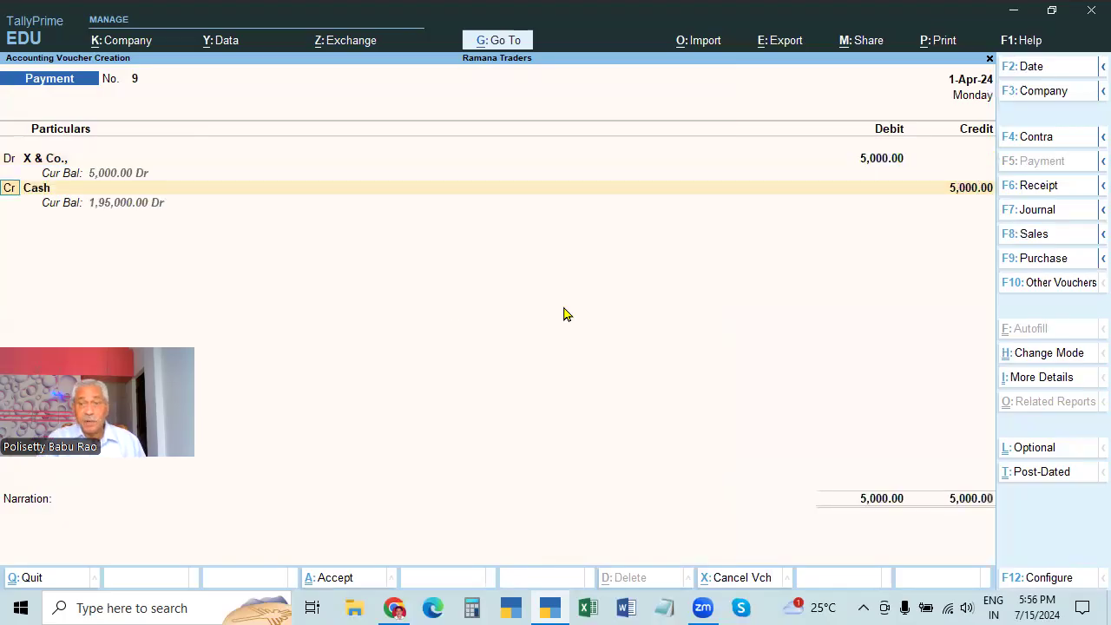
{"action": "left_click", "coordinate": [48, 189]}
{"action": "key", "text": "Return"}
{"action": "key", "text": "Return"}
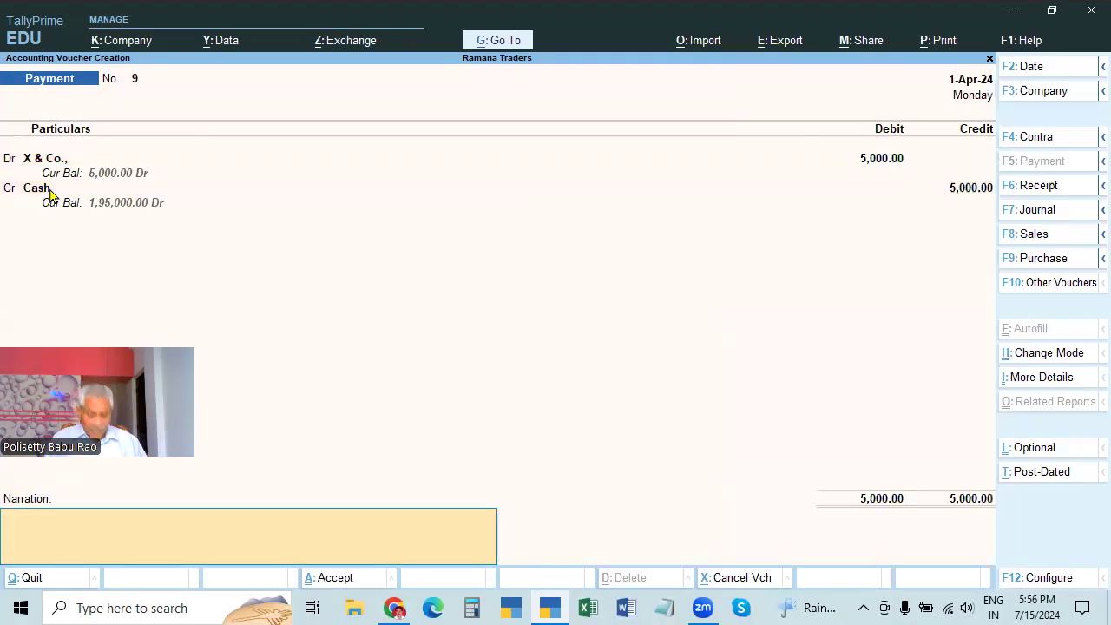
Add narration 'BEING CASH PAID', save Payment No. 9, and reopen it for review
{"action": "type", "text": "NEDIN"}
{"action": "key", "text": "BackSpace"}
{"action": "key", "text": "BackSpace"}
{"action": "key", "text": "BackSpace"}
{"action": "key", "text": "BackSpace"}
{"action": "key", "text": "BackSpace"}
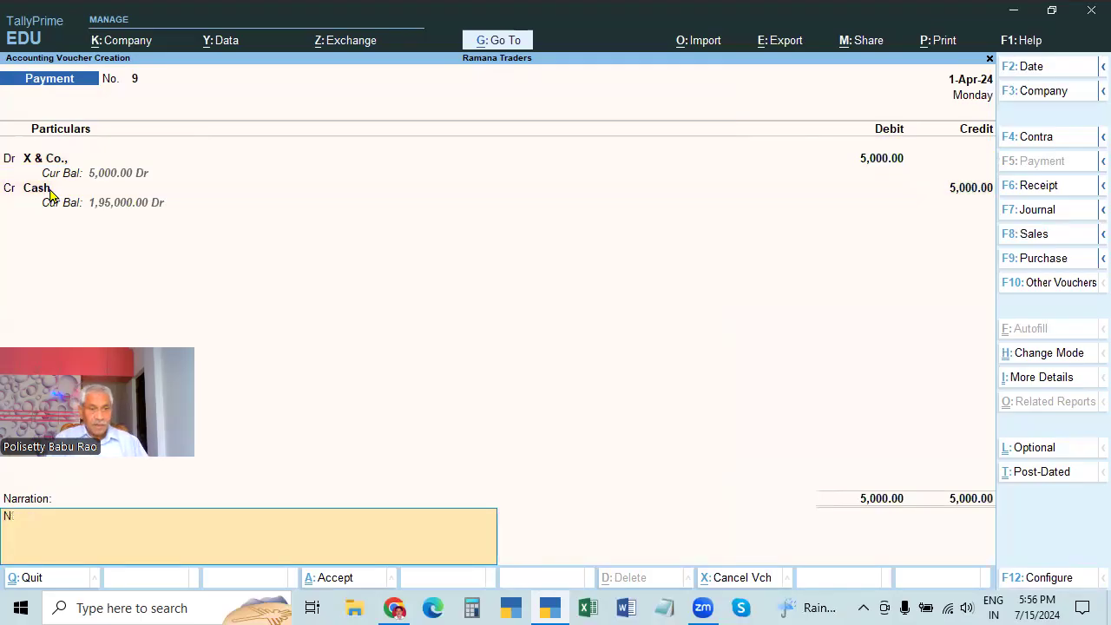
{"action": "type", "text": "BEING"}
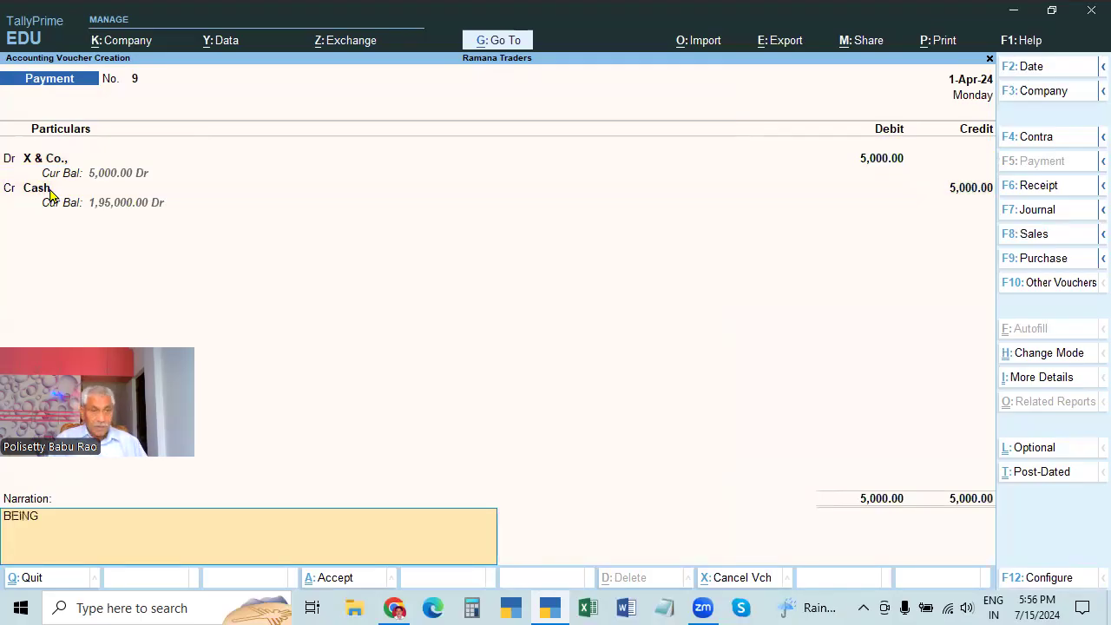
{"action": "type", "text": " CASH PAID"}
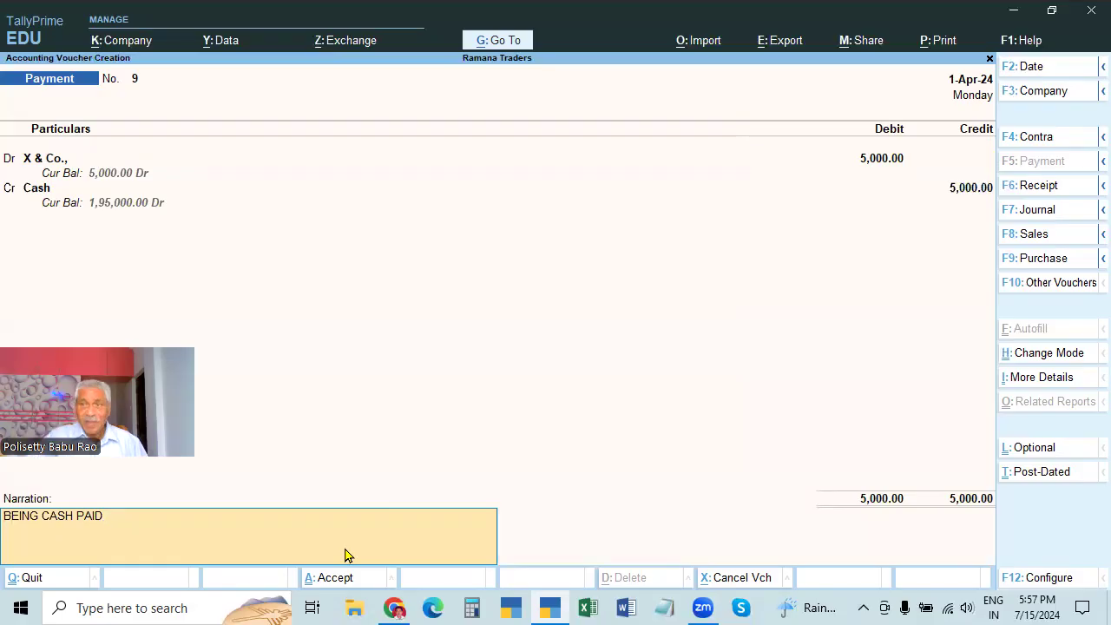
{"action": "key", "text": "Return"}
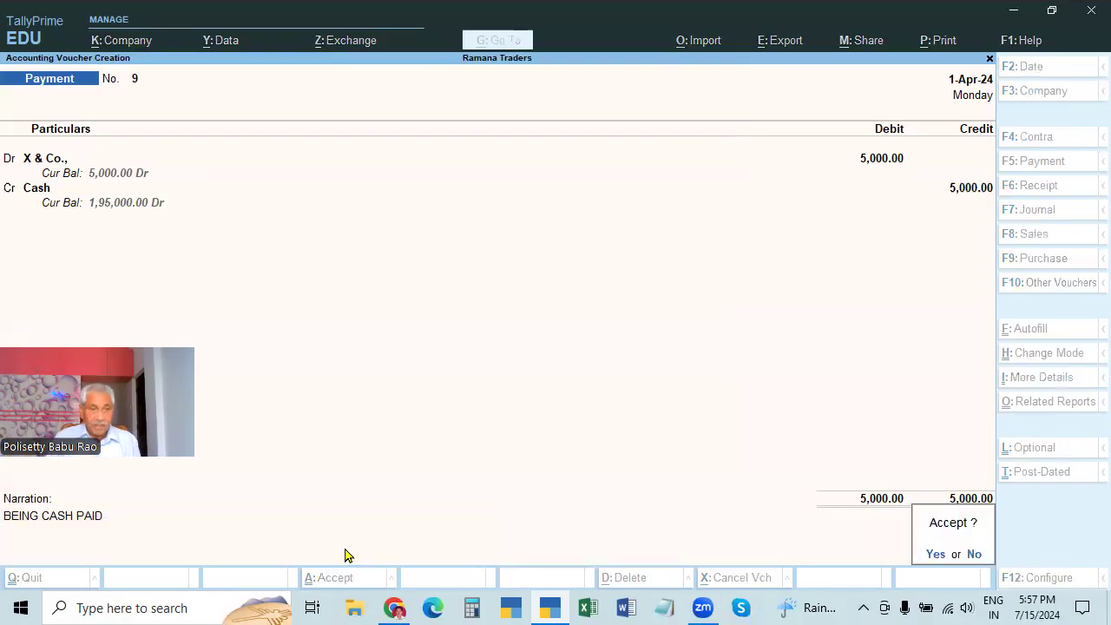
{"action": "key", "text": "Return"}
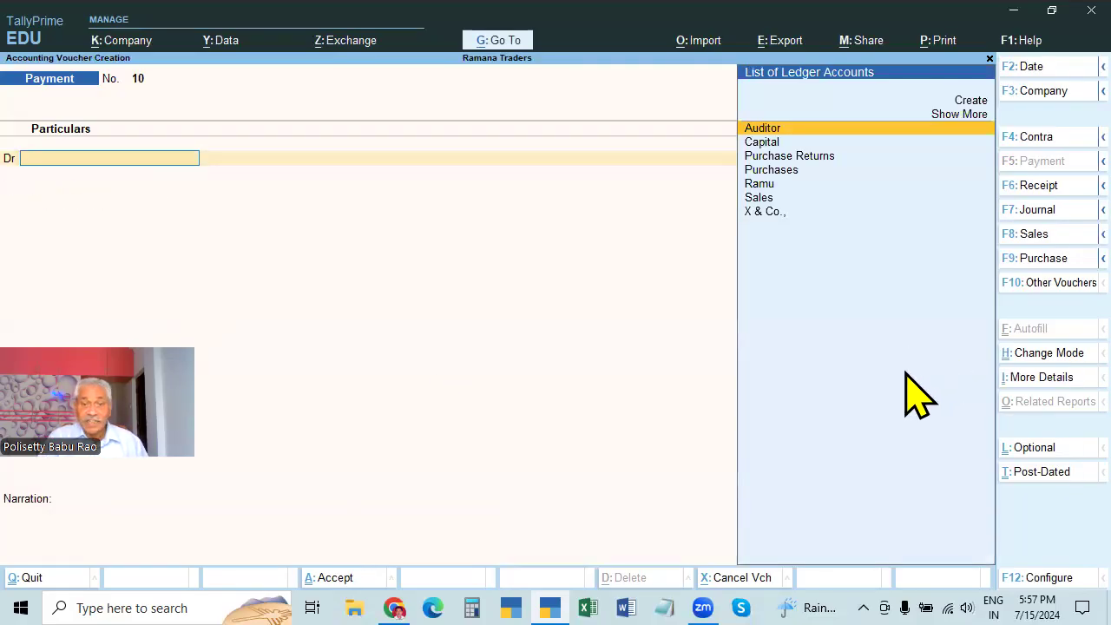
{"action": "key", "text": "Page_Up"}
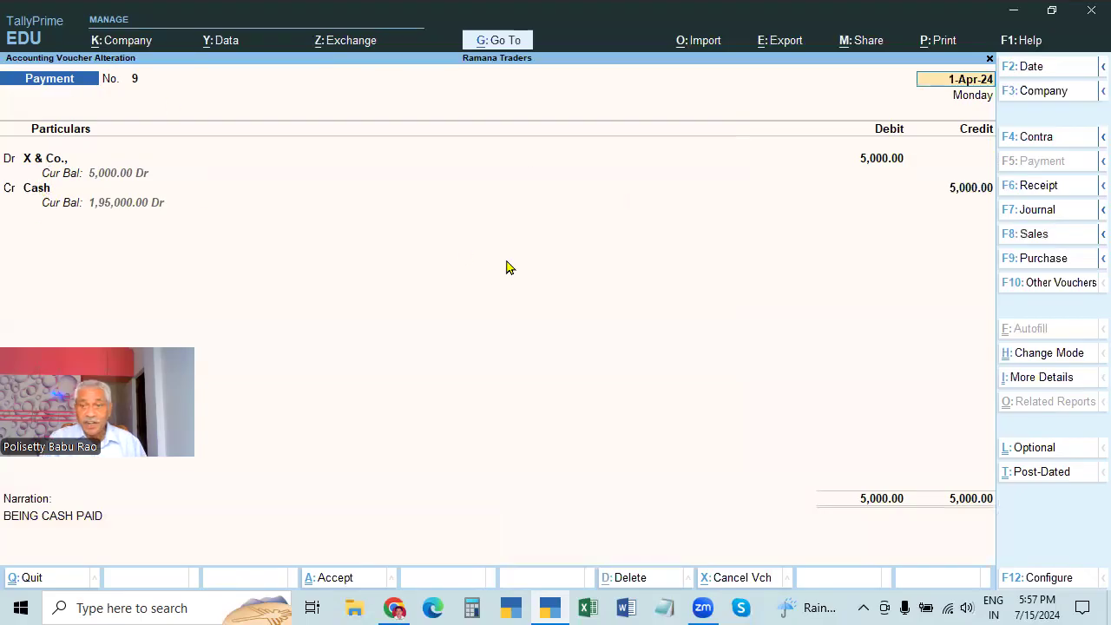
Return to blank Payment voucher No. 10 and switch it to single-entry mode
{"action": "key", "text": "Page_Down"}
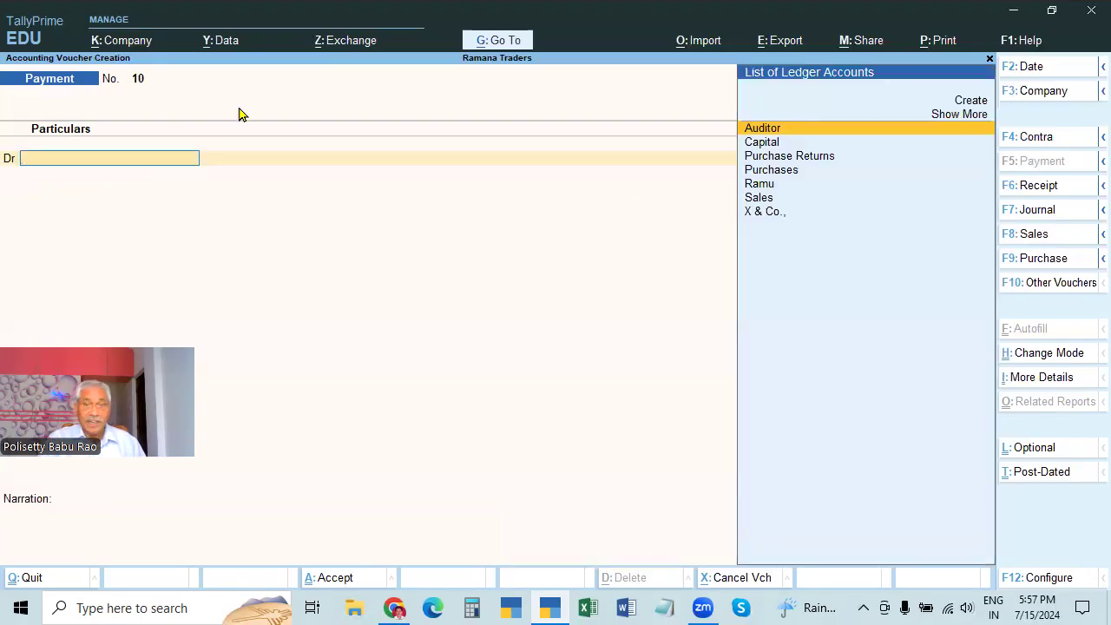
{"action": "left_click", "coordinate": [1041, 355]}
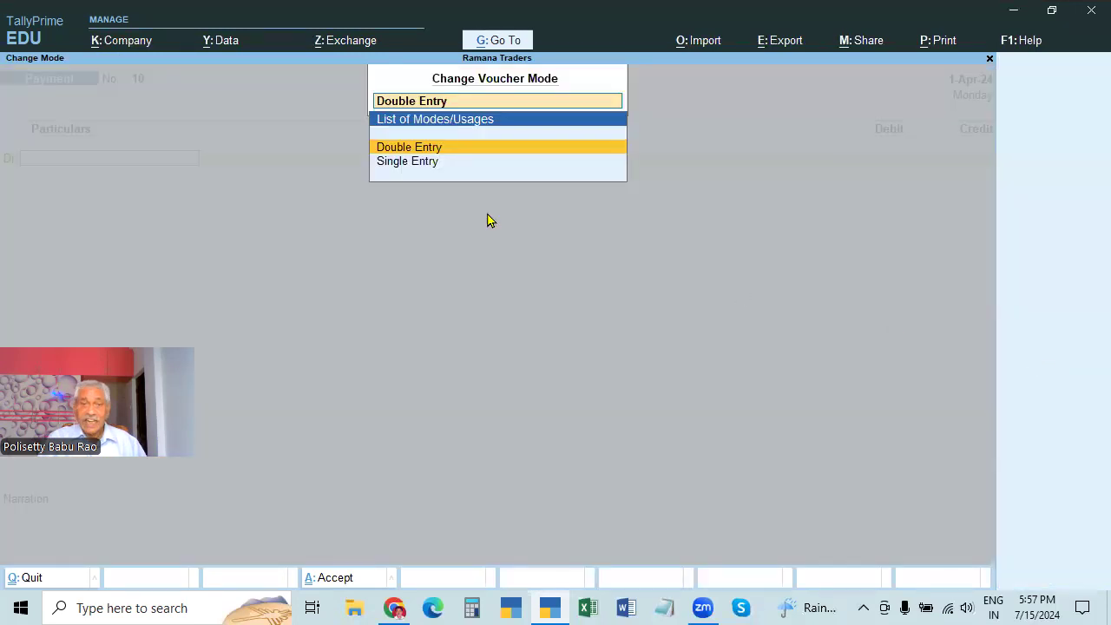
{"action": "left_click", "coordinate": [426, 164]}
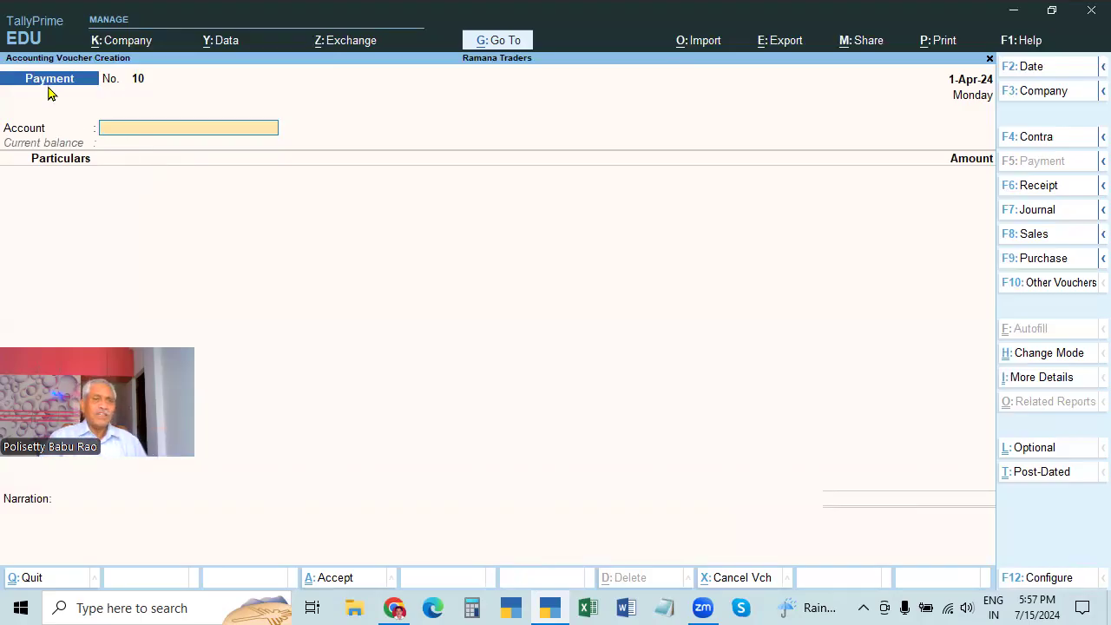
{"action": "left_click", "coordinate": [180, 135]}
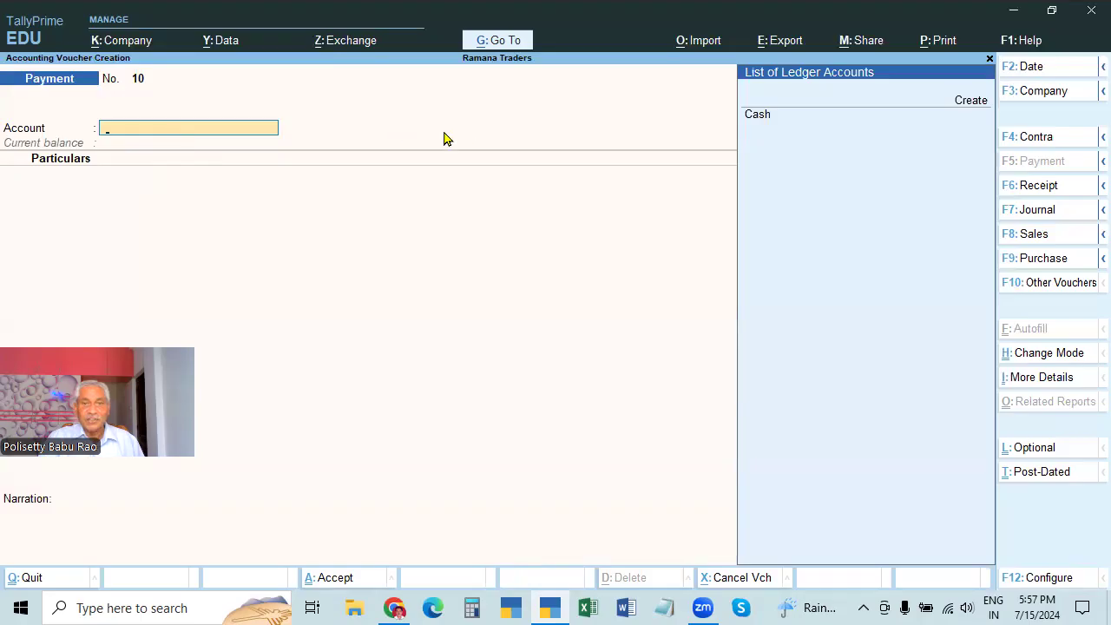
Select Cash as the paying account for Payment No. 10
{"action": "key", "text": "Down"}
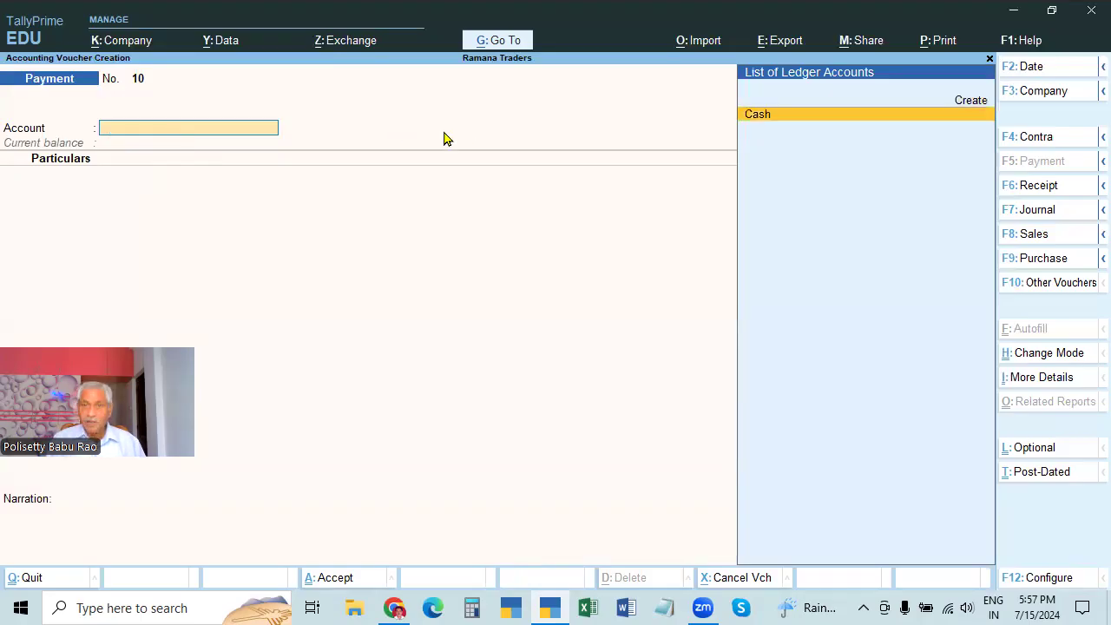
{"action": "key", "text": "Return"}
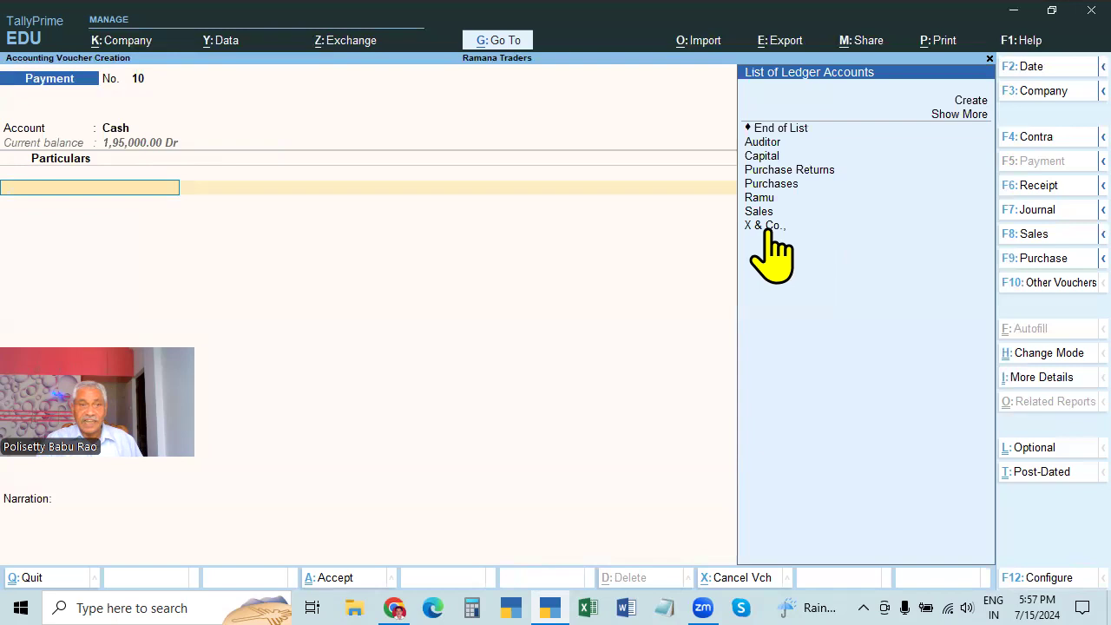
{"action": "key", "text": "Escape"}
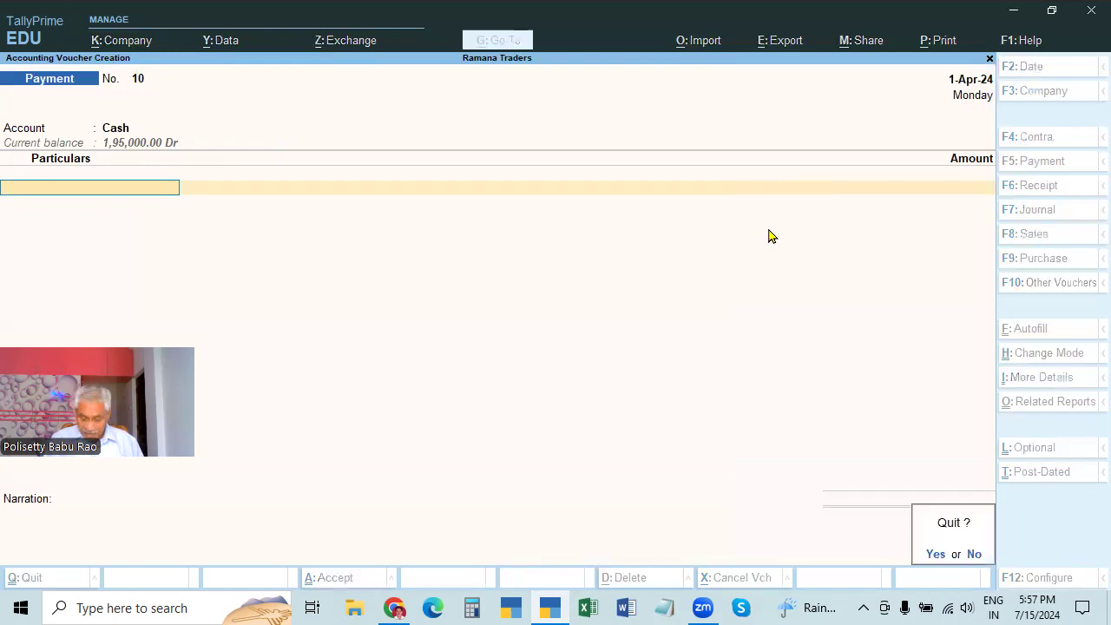
{"action": "key", "text": "n"}
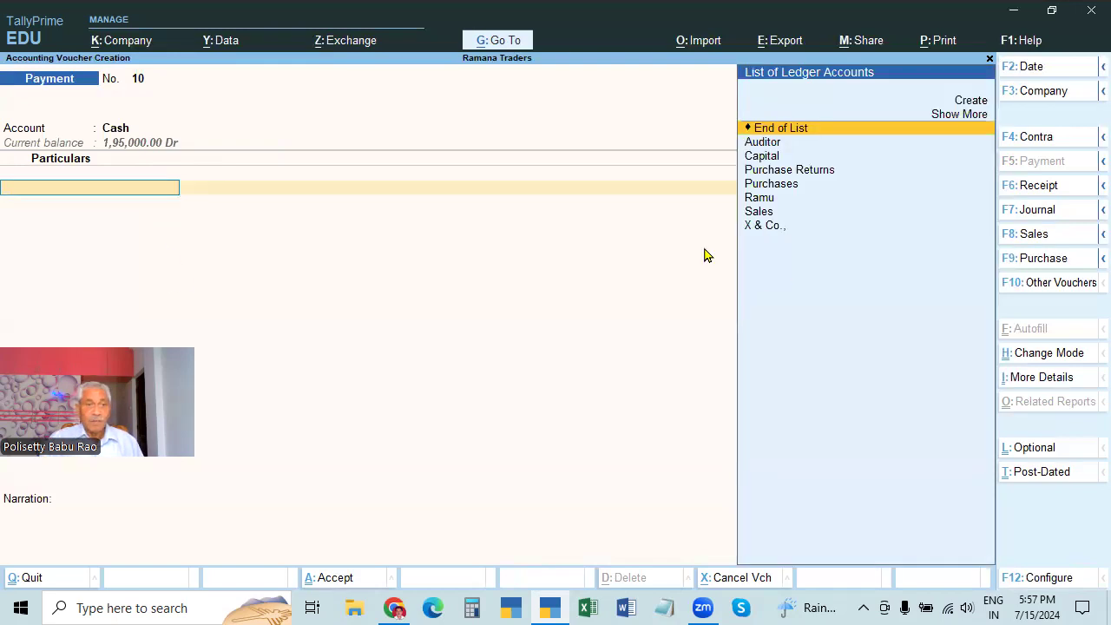
Pay 5,000 to X & Co. with narration 'BEING CASH PAID' and save the voucher
{"action": "type", "text": "x"}
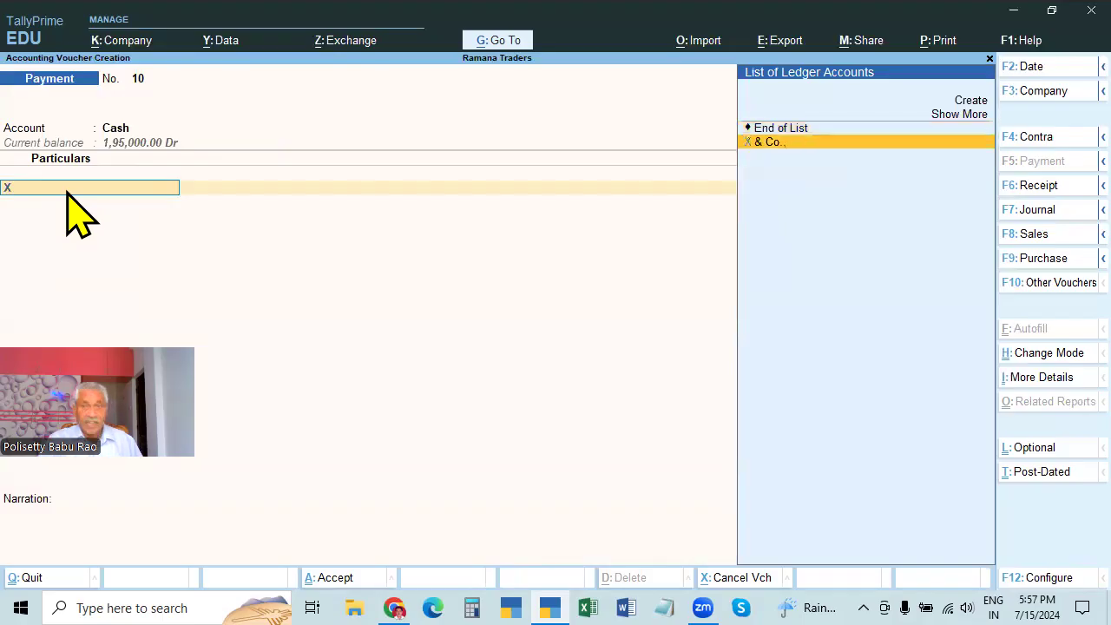
{"action": "key", "text": "Return"}
{"action": "type", "text": "5000"}
{"action": "key", "text": "Return"}
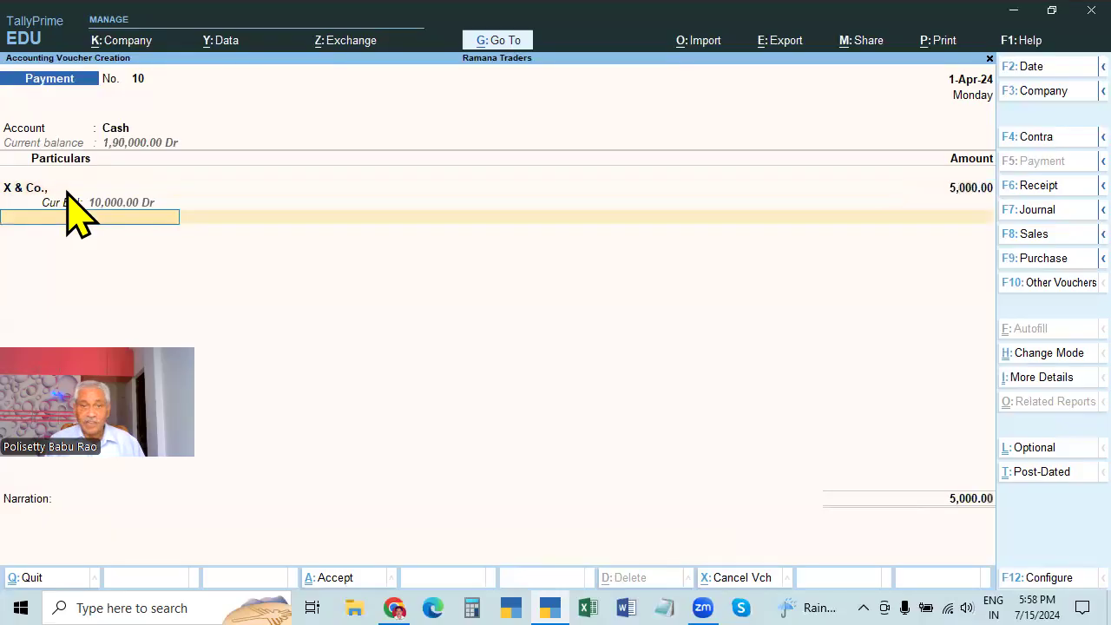
{"action": "key", "text": "Return"}
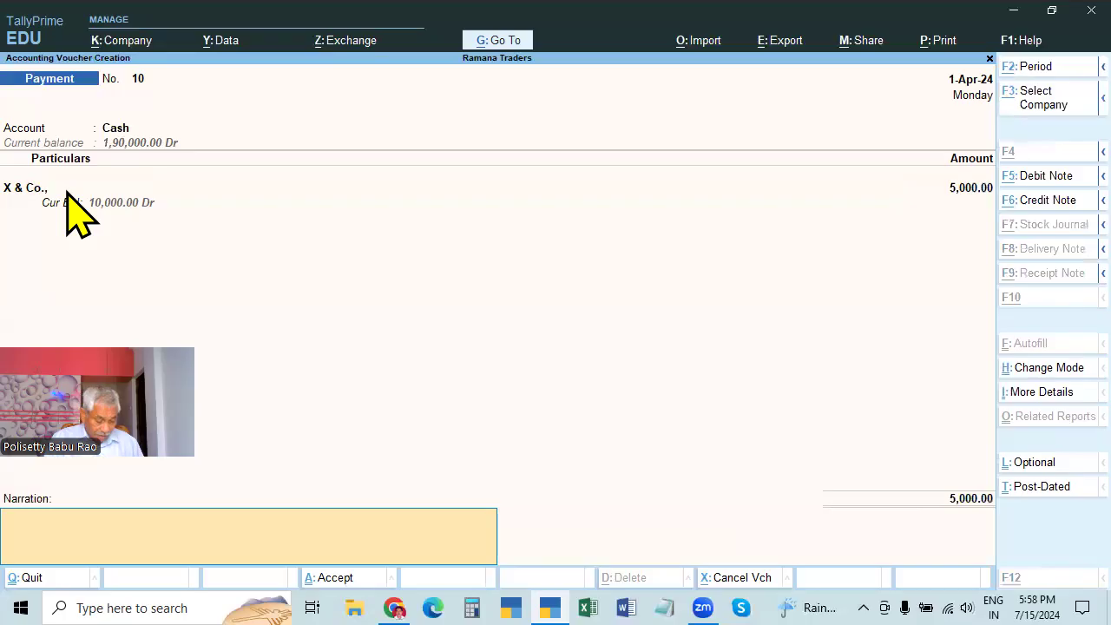
{"action": "type", "text": "BEING CASH PAID"}
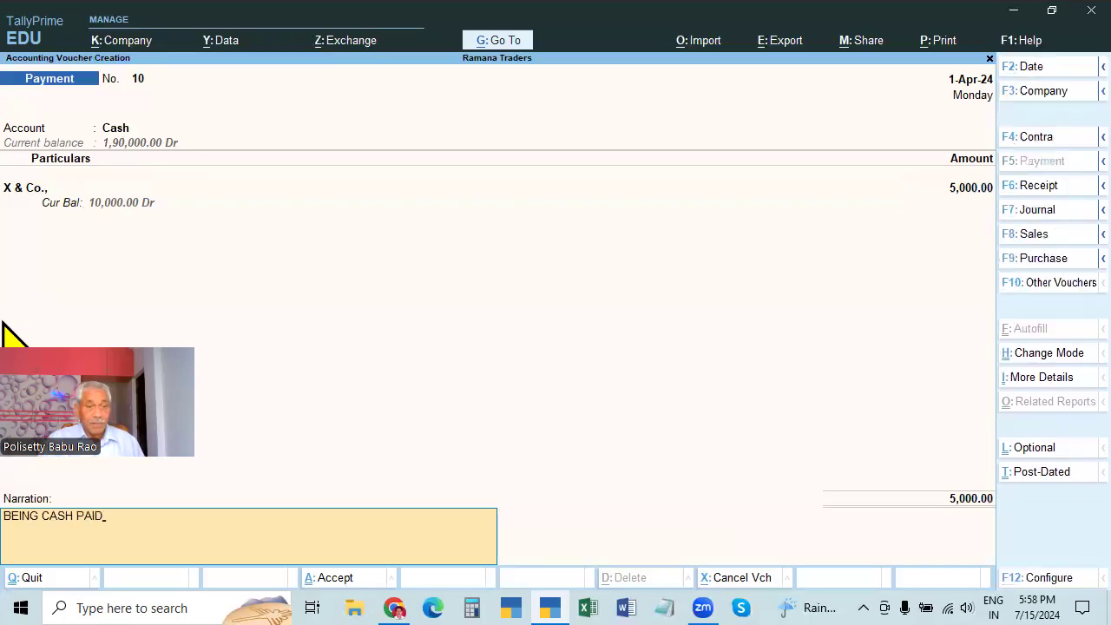
{"action": "key", "text": "Return"}
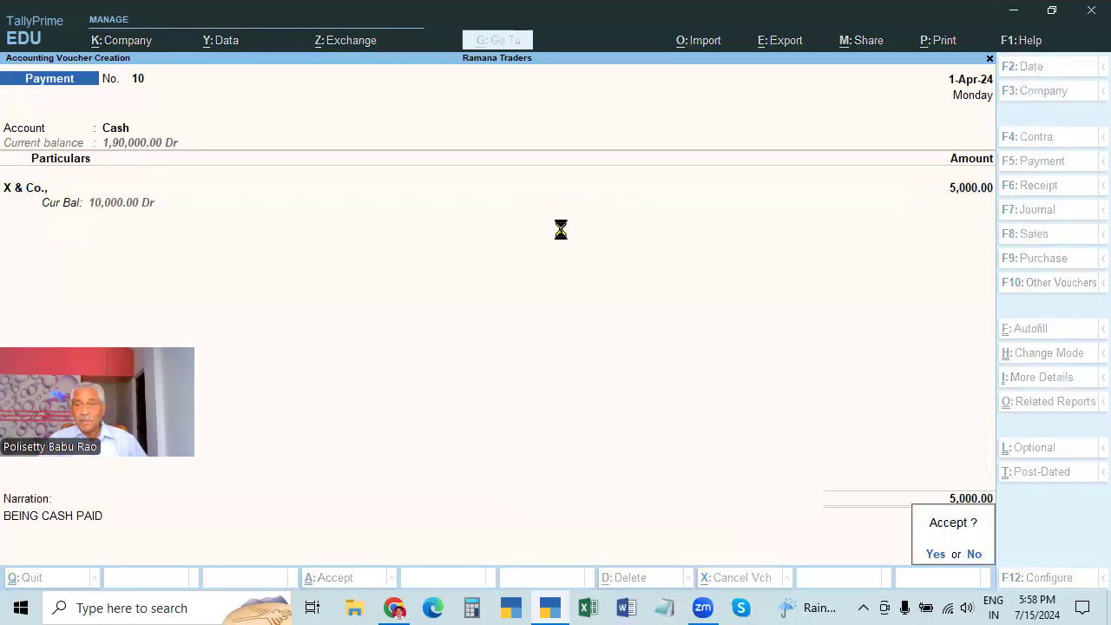
{"action": "key", "text": "Return"}
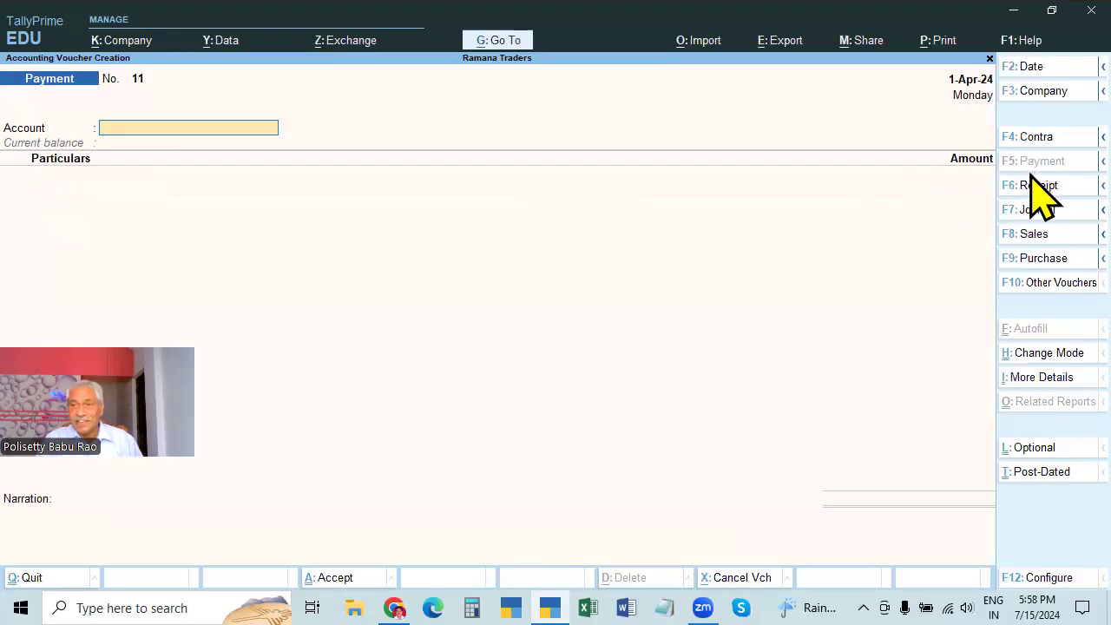
Change voucher No. 11 to Contra in double-entry mode, then leave it unsaved
{"action": "left_click", "coordinate": [1027, 142]}
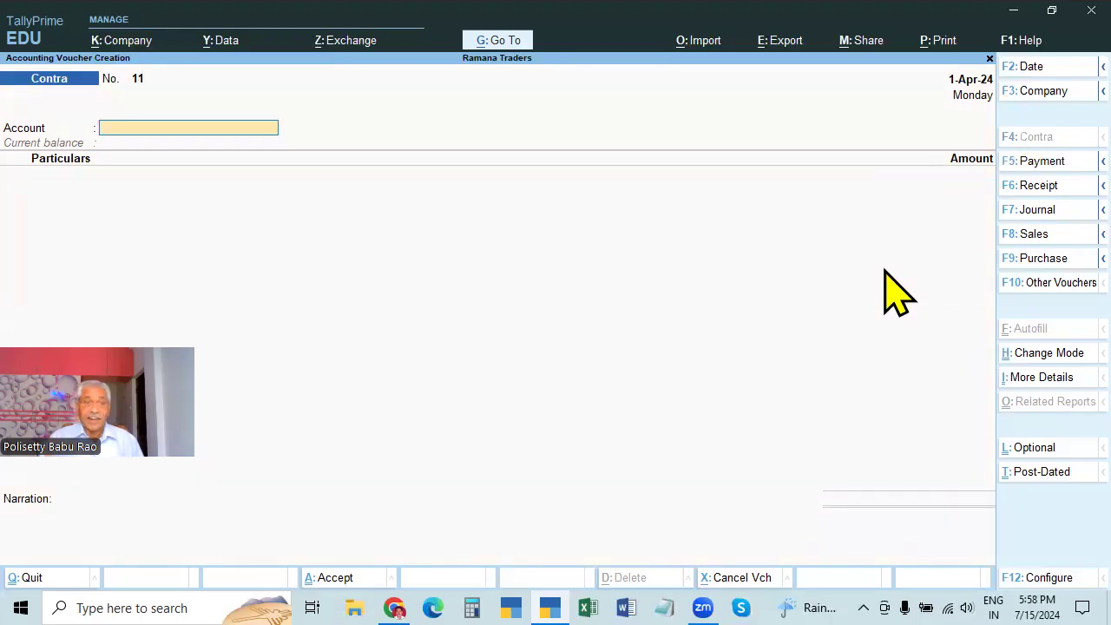
{"action": "left_click", "coordinate": [1025, 353]}
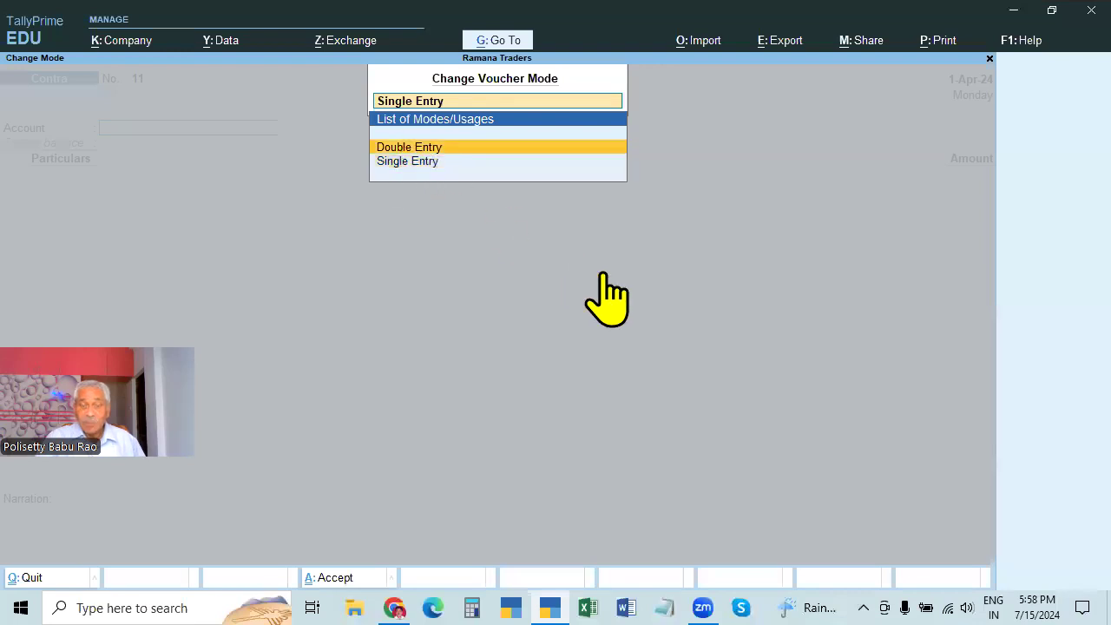
{"action": "key", "text": "Return"}
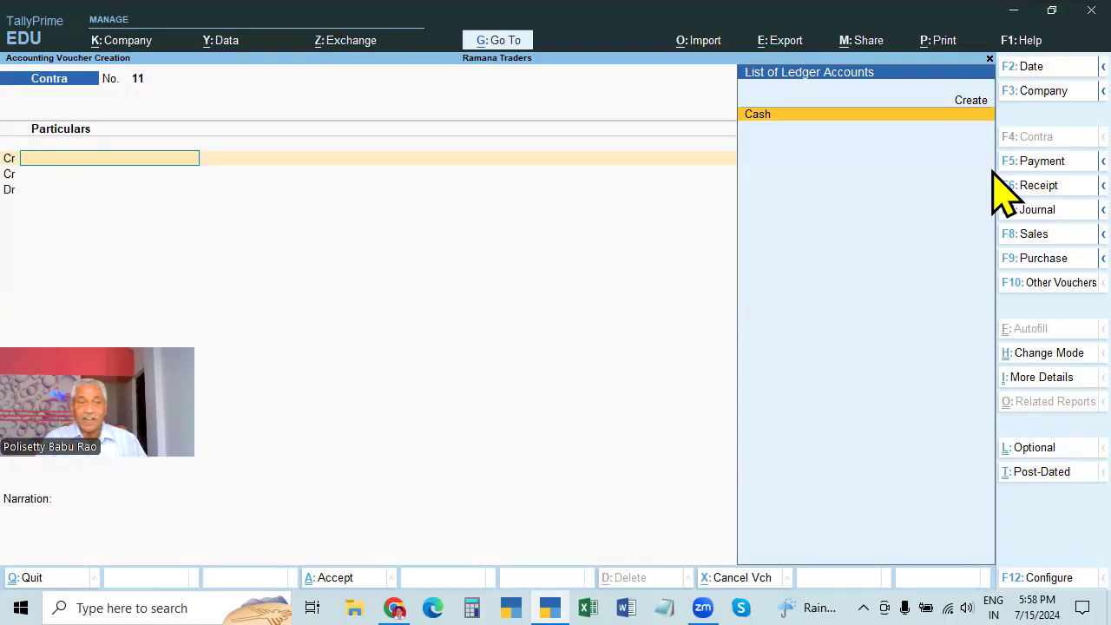
{"action": "key", "text": "Escape"}
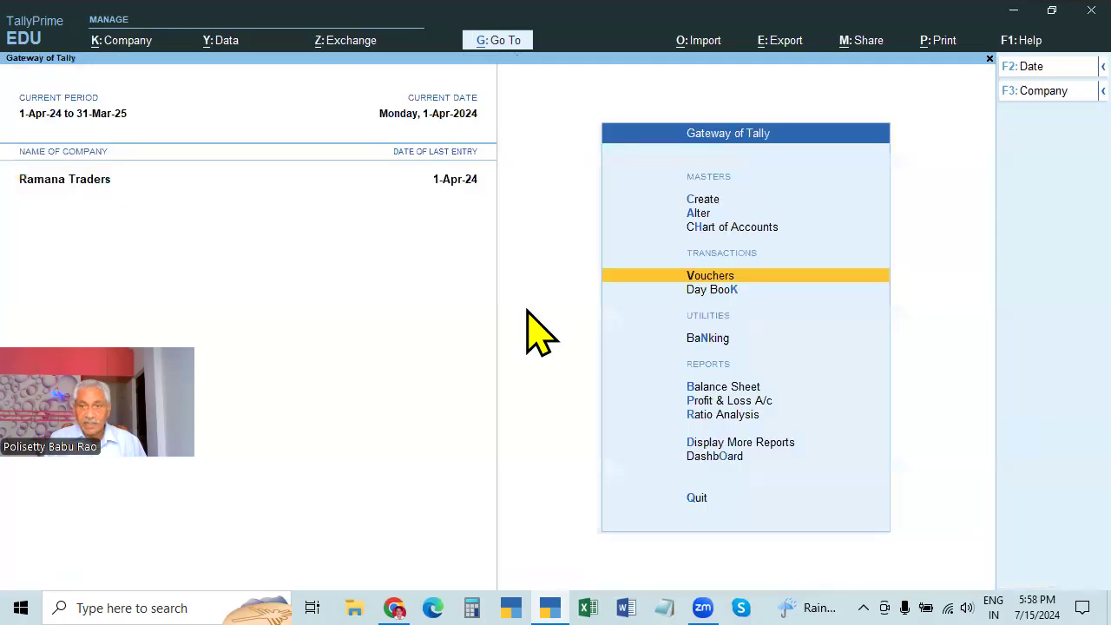
Reopen a fresh Contra voucher No. 11 with Cash on the credit line
{"action": "key", "text": "Return"}
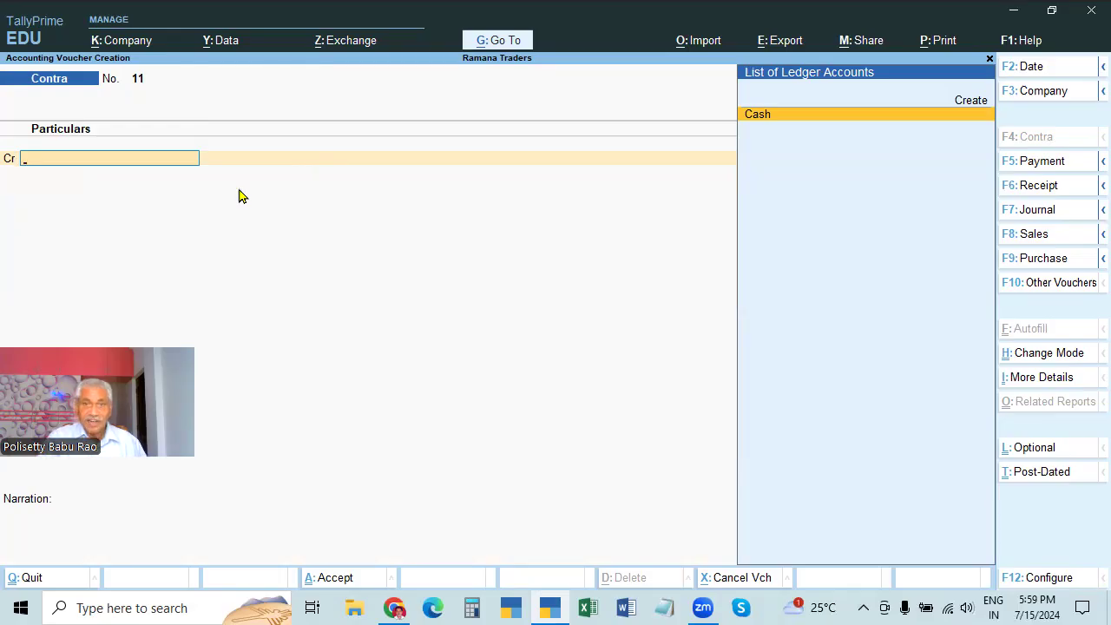
{"action": "key", "text": "Return"}
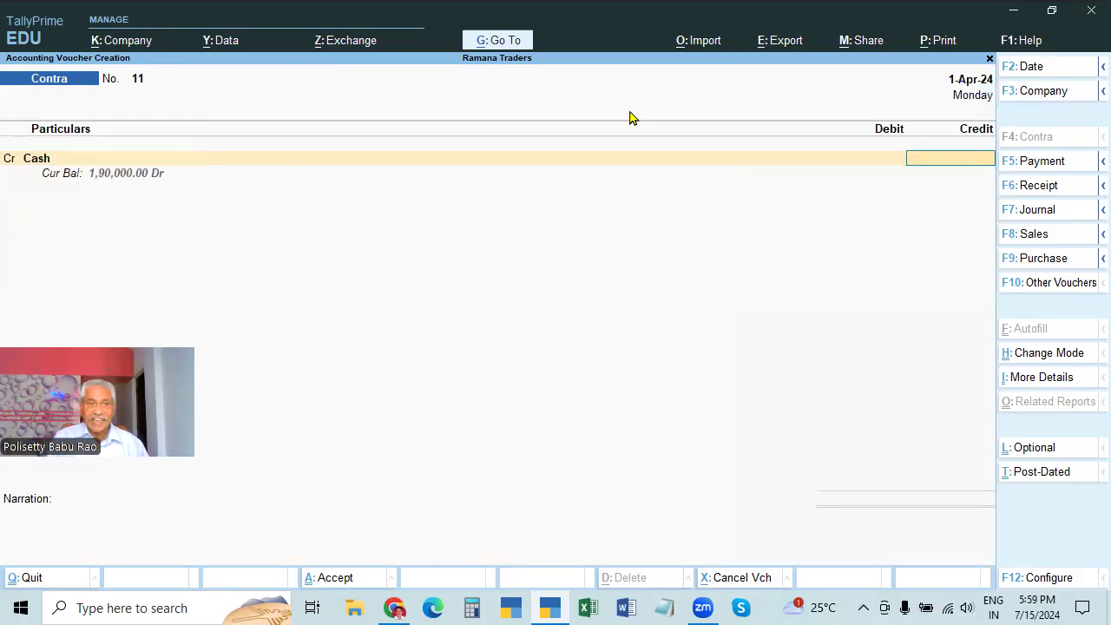
Credit Cash with 50,000 on Contra No. 11 and start the Dr line
{"action": "type", "text": "50000"}
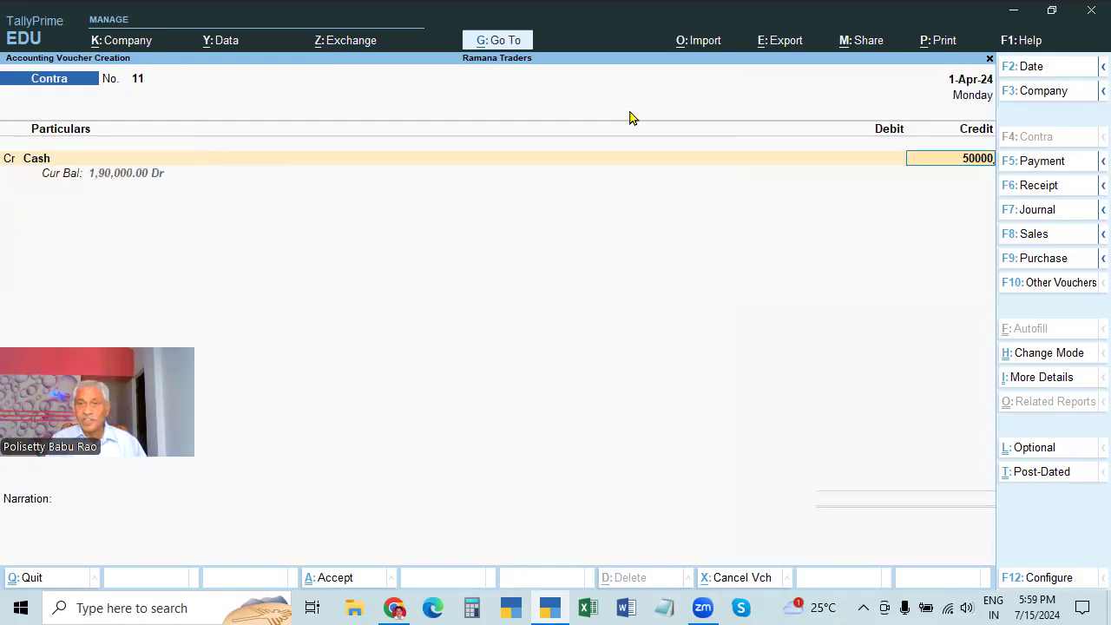
{"action": "key", "text": "Return"}
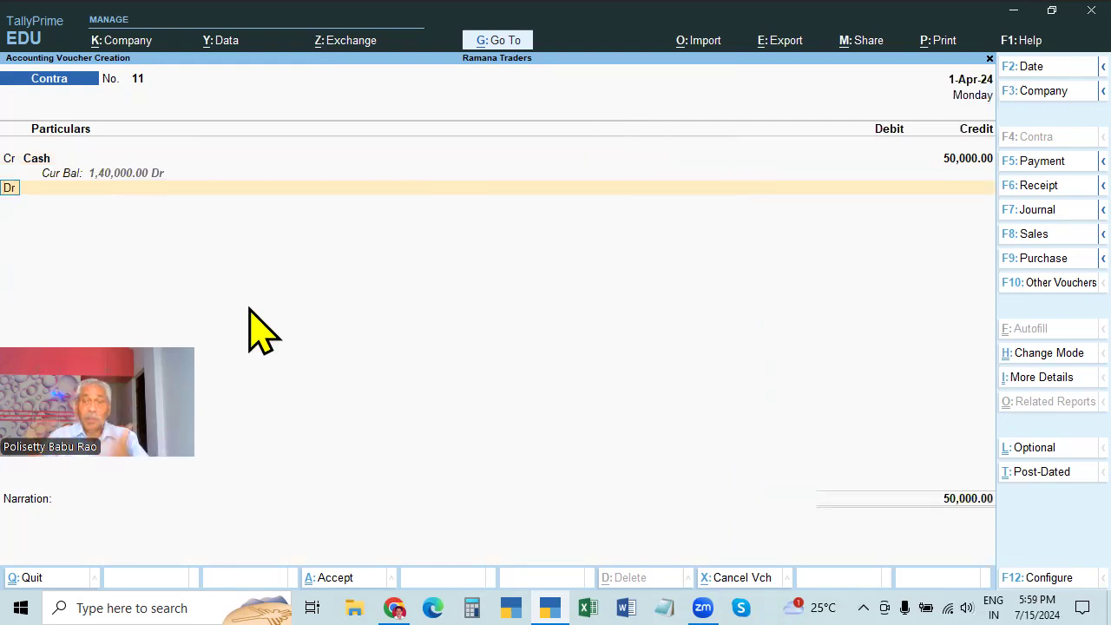
{"action": "key", "text": "Return"}
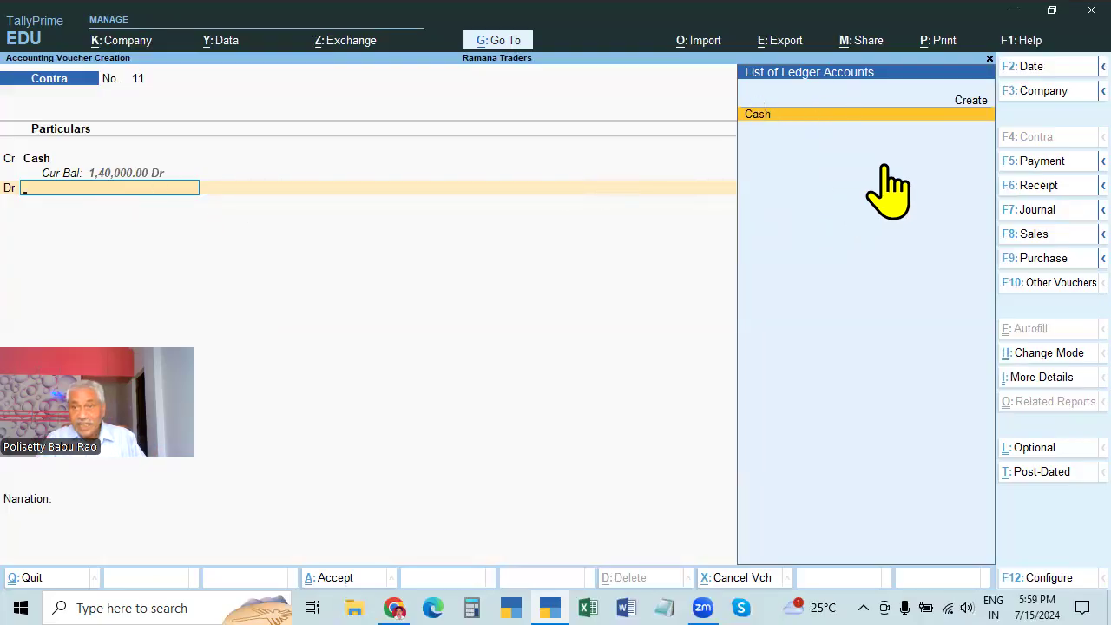
Open Ledger Creation from the ledger list's Create option, then quit back to the voucher
{"action": "left_click", "coordinate": [972, 106]}
{"action": "left_click", "coordinate": [973, 106]}
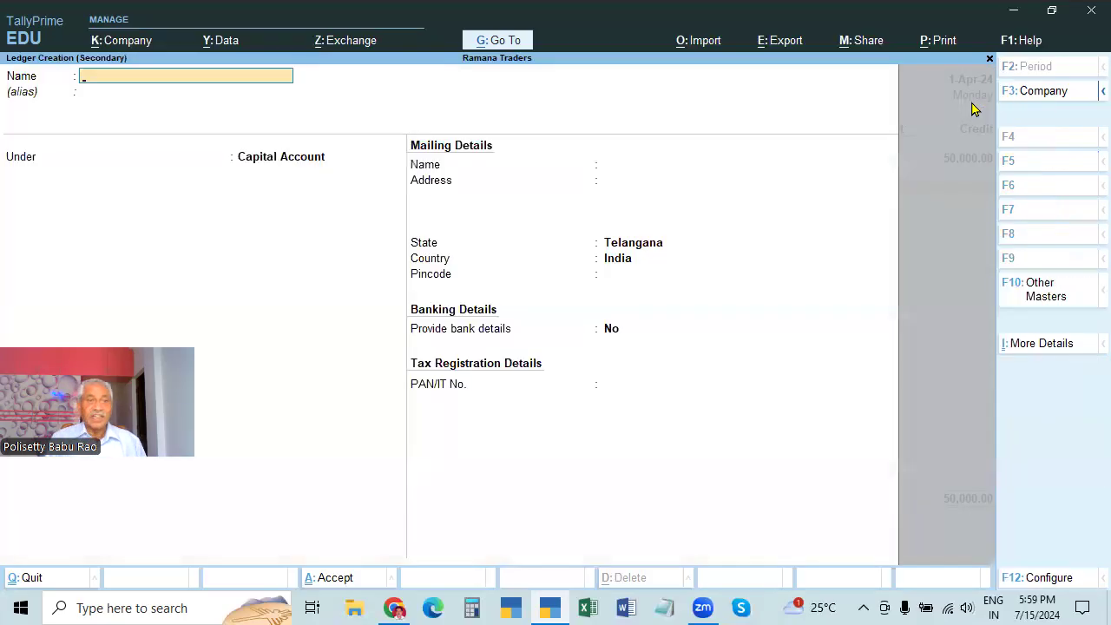
{"action": "key", "text": "Escape"}
{"action": "key", "text": "y"}
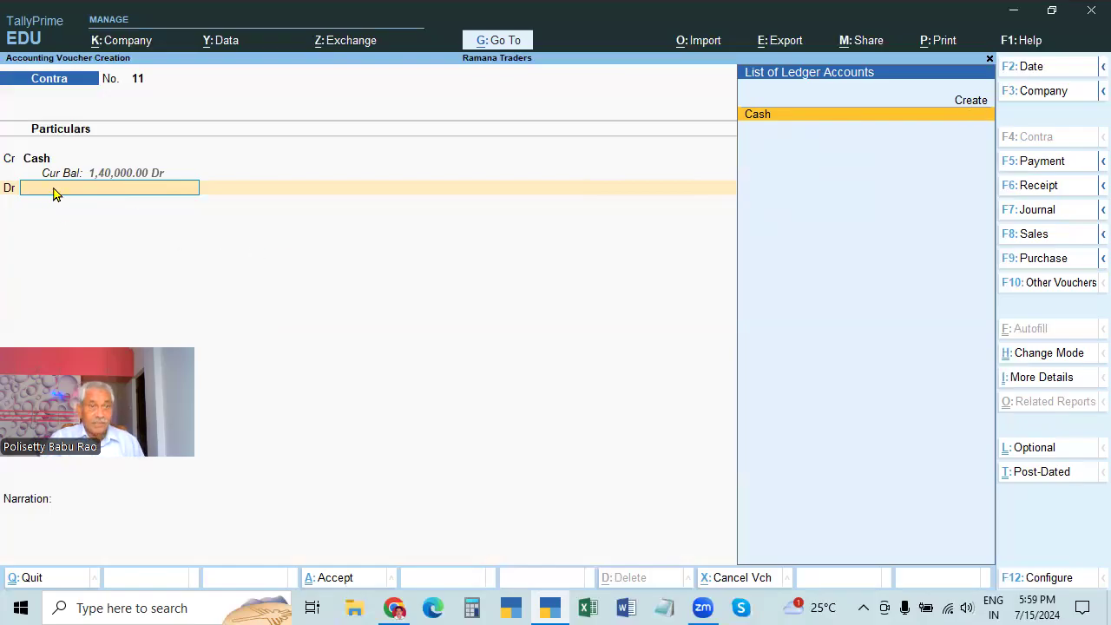
Reopen the blank Ledger Creation form via Alt+C and Create, keeping it in focus
{"action": "key", "text": "alt"}
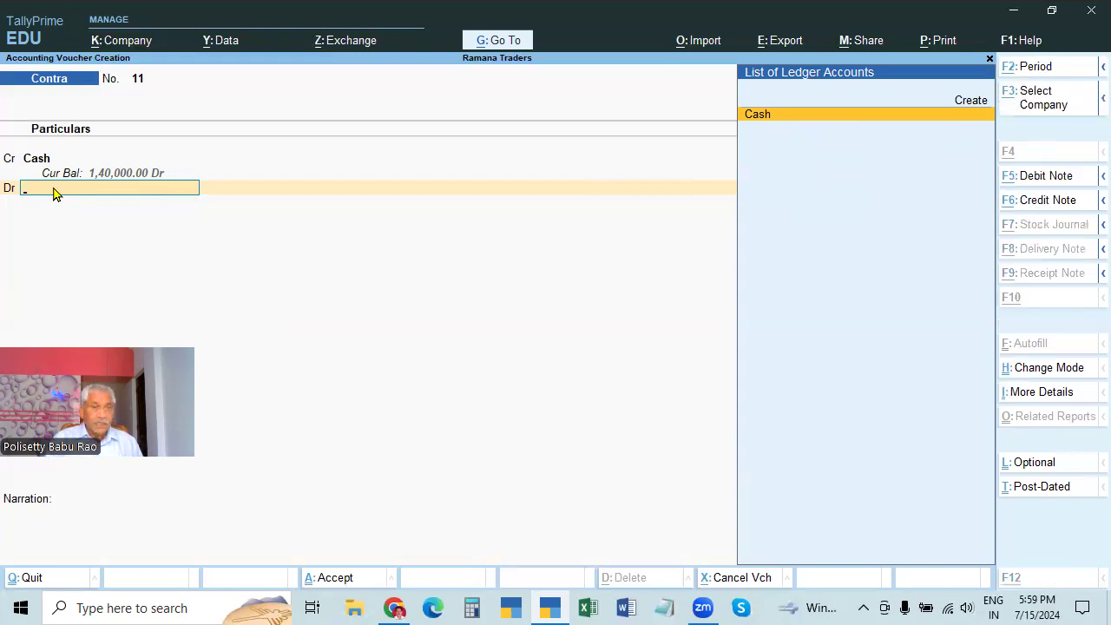
{"action": "key", "text": "alt+c"}
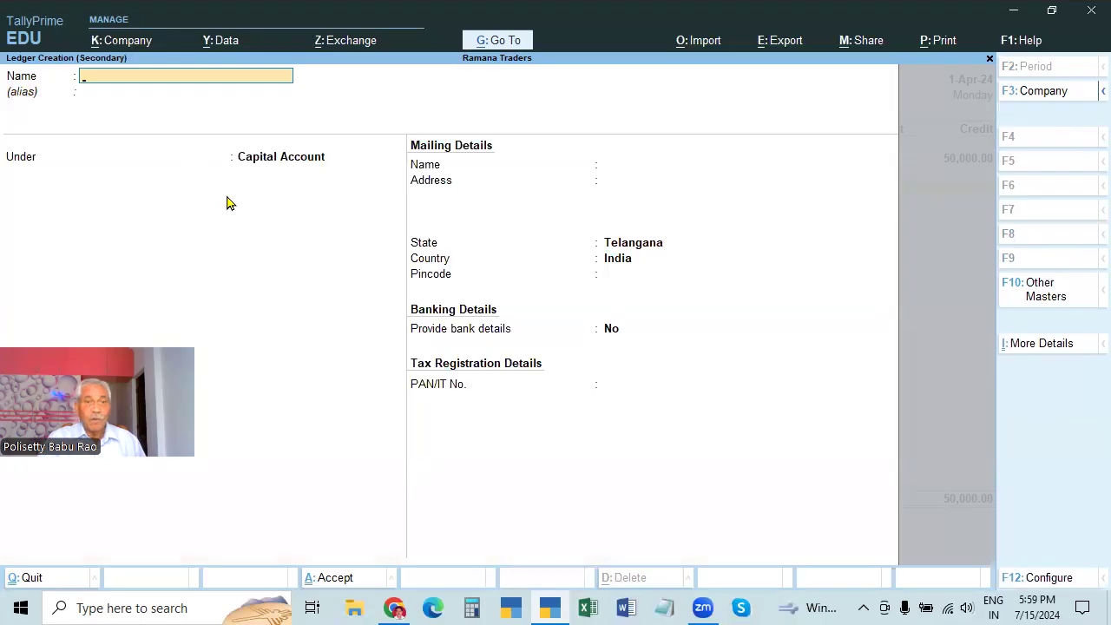
{"action": "key", "text": "Escape"}
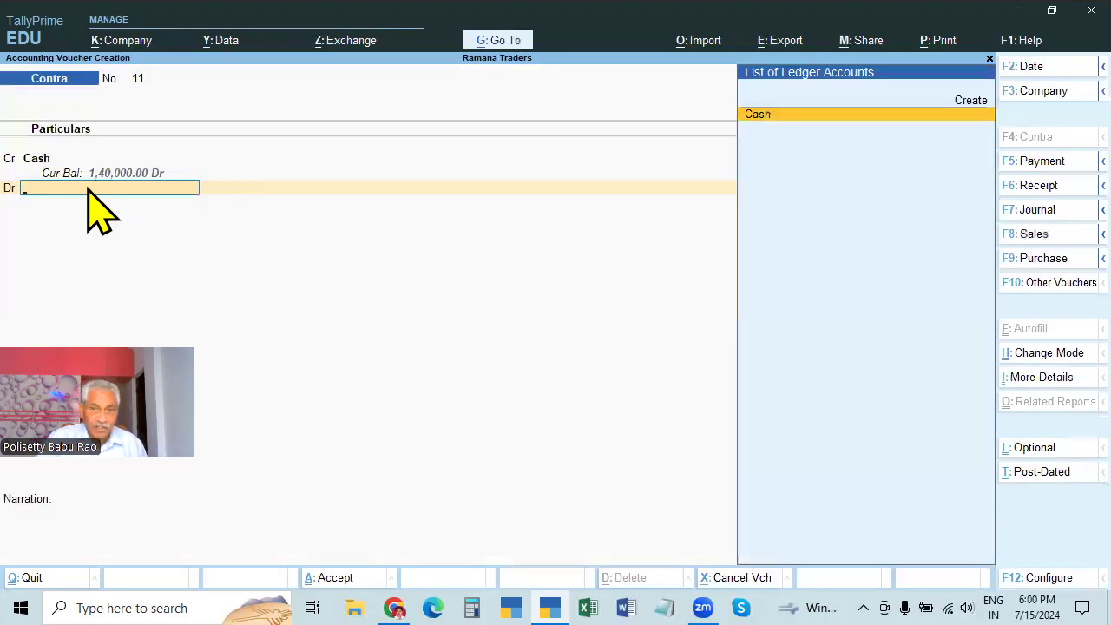
{"action": "left_click", "coordinate": [969, 103]}
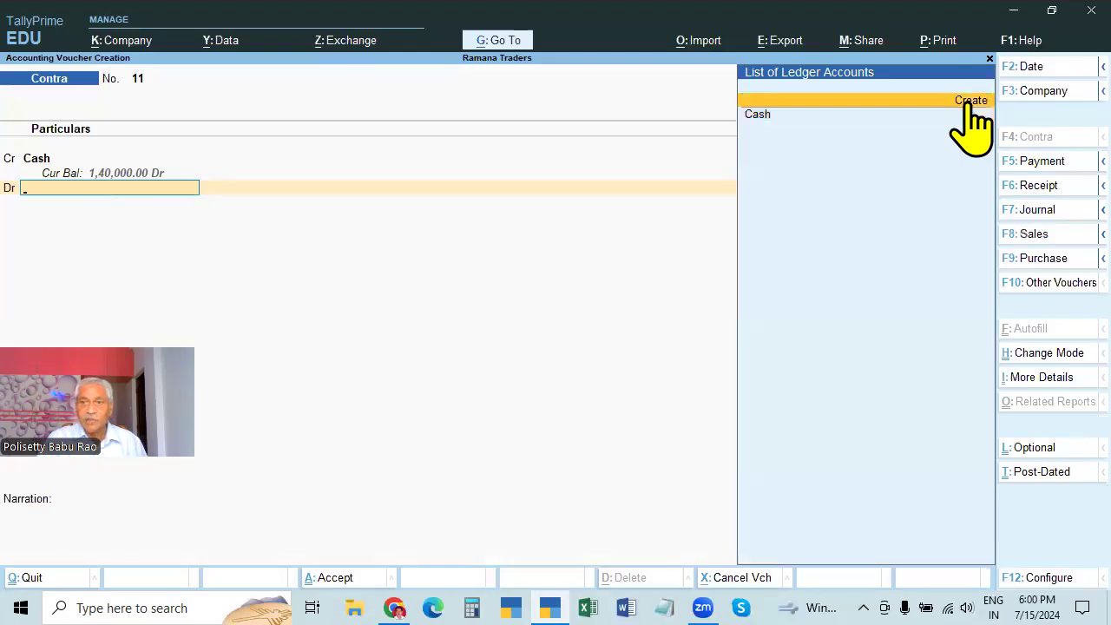
{"action": "left_click", "coordinate": [970, 102]}
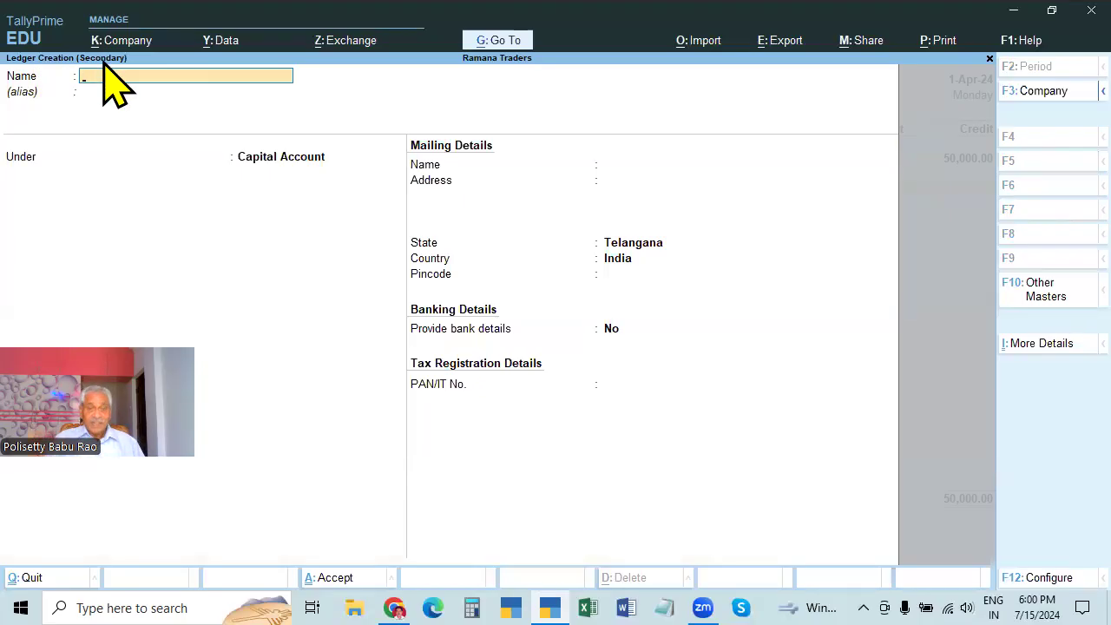
{"action": "key", "text": "Escape"}
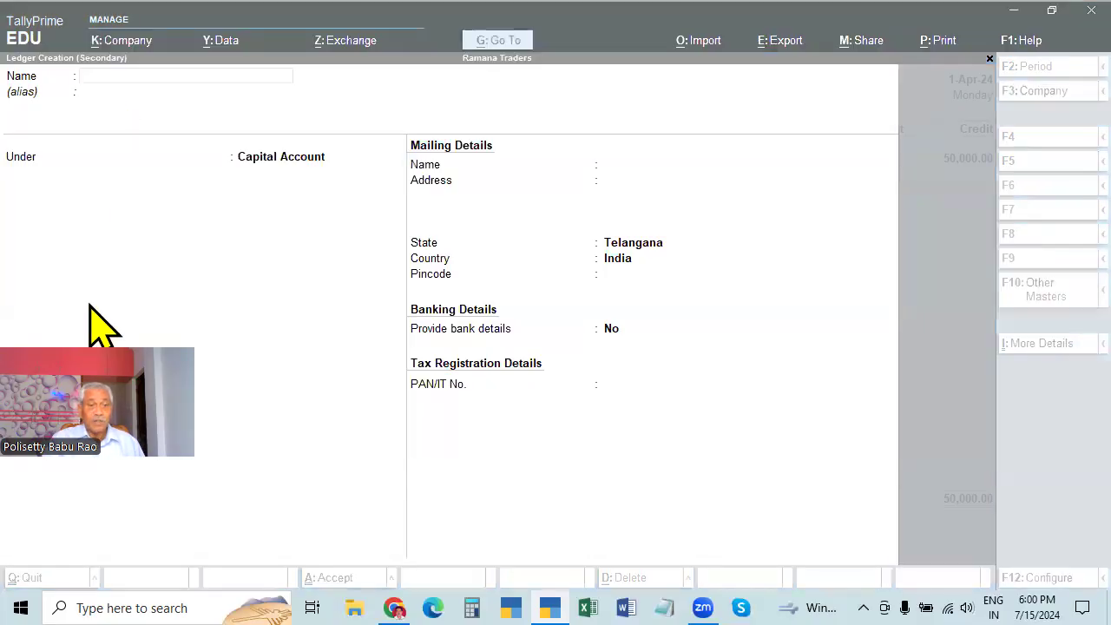
{"action": "left_click", "coordinate": [87, 92]}
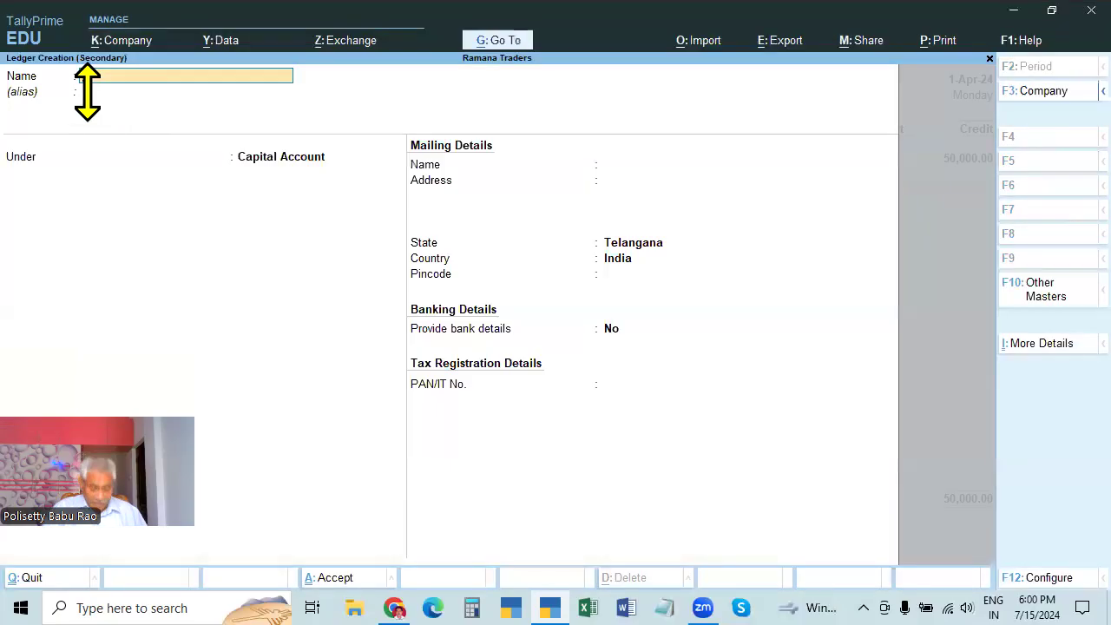
Name the new ledger 'State Bank of India' and move on to its group
{"action": "type", "text": "State Bank of India"}
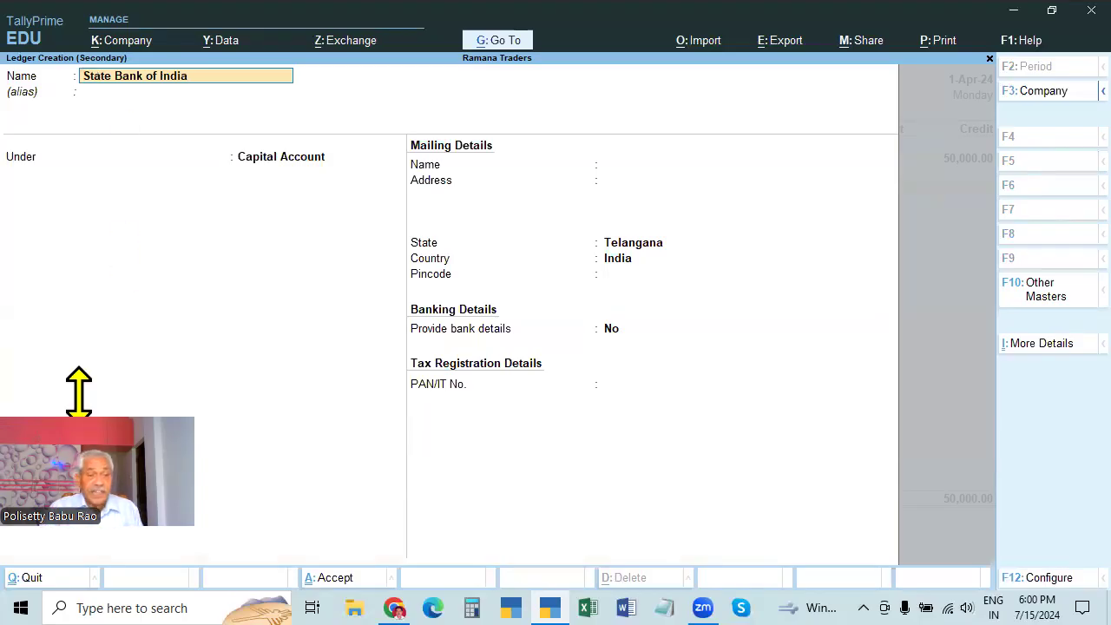
{"action": "key", "text": "Return"}
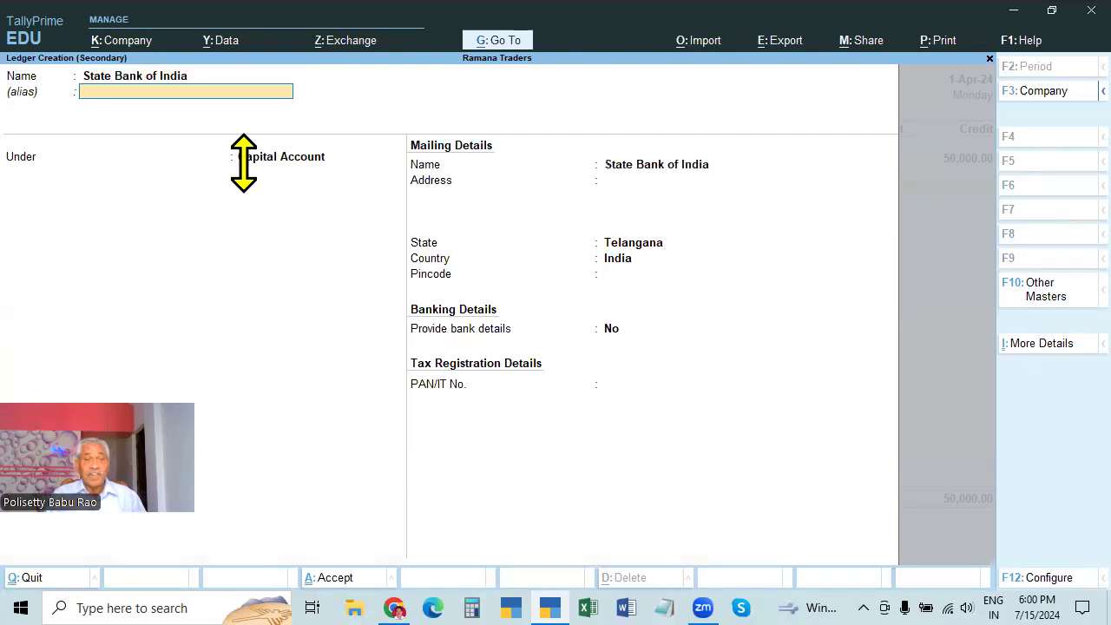
{"action": "key", "text": "Return"}
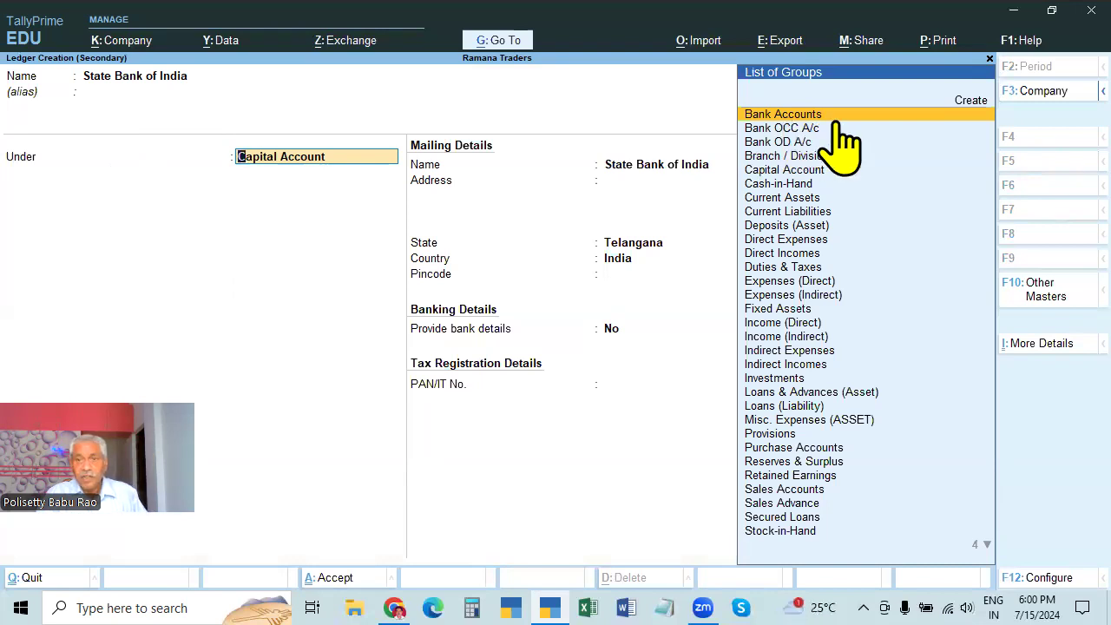
File the ledger under Bank Accounts, enter its account number, and leave IFS Code empty
{"action": "key", "text": "Return"}
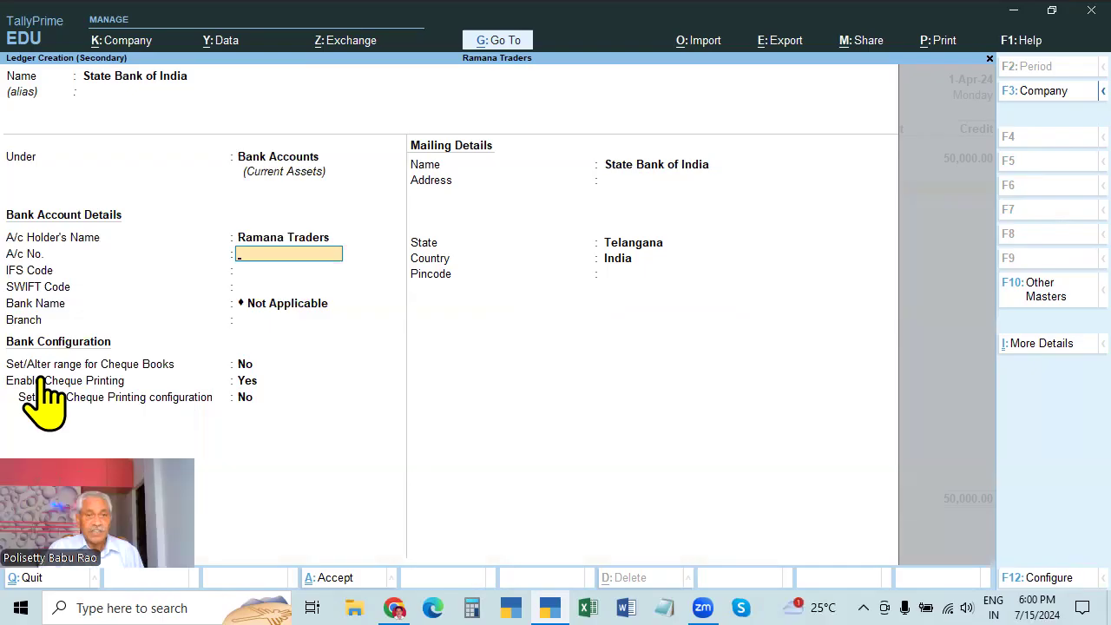
{"action": "key", "text": "Return"}
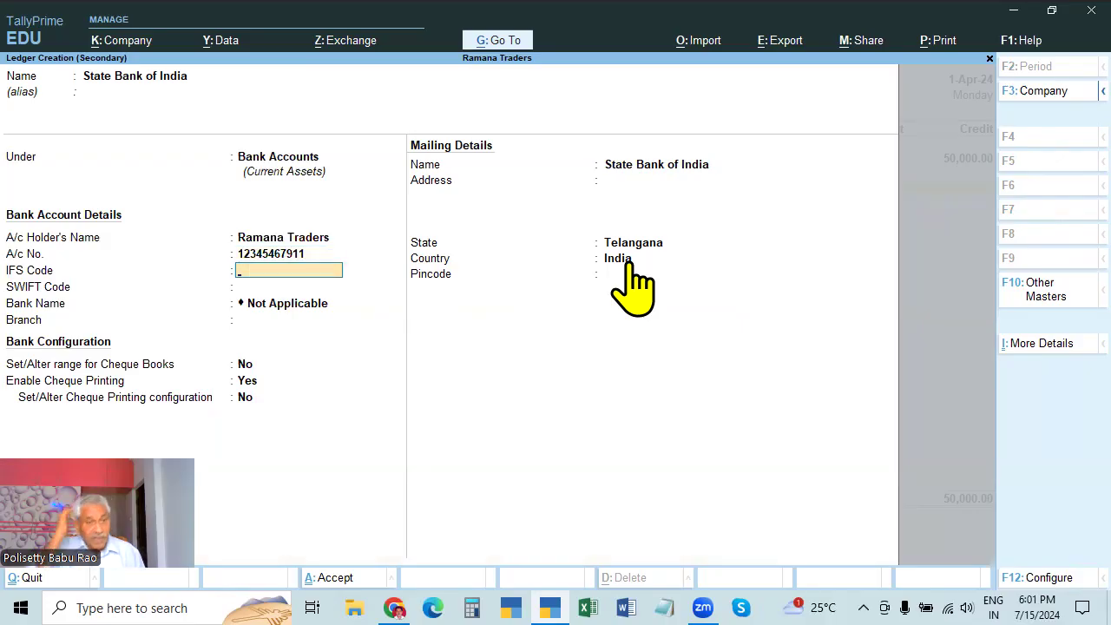
{"action": "key", "text": "Return"}
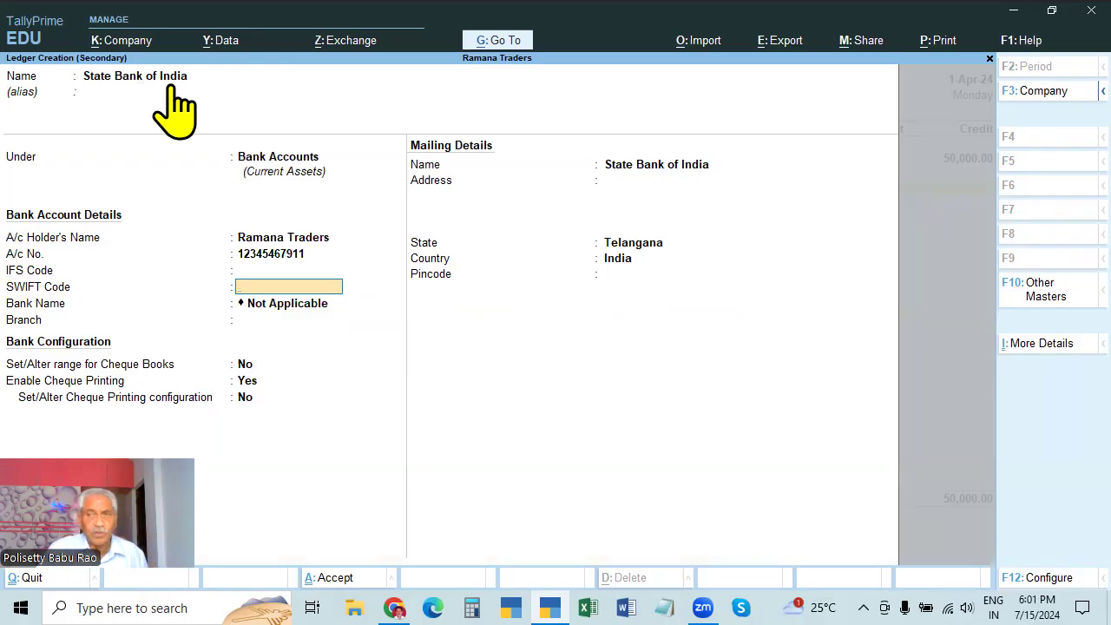
Check the Bank Name list and close it without choosing a bank
{"action": "left_click", "coordinate": [267, 306]}
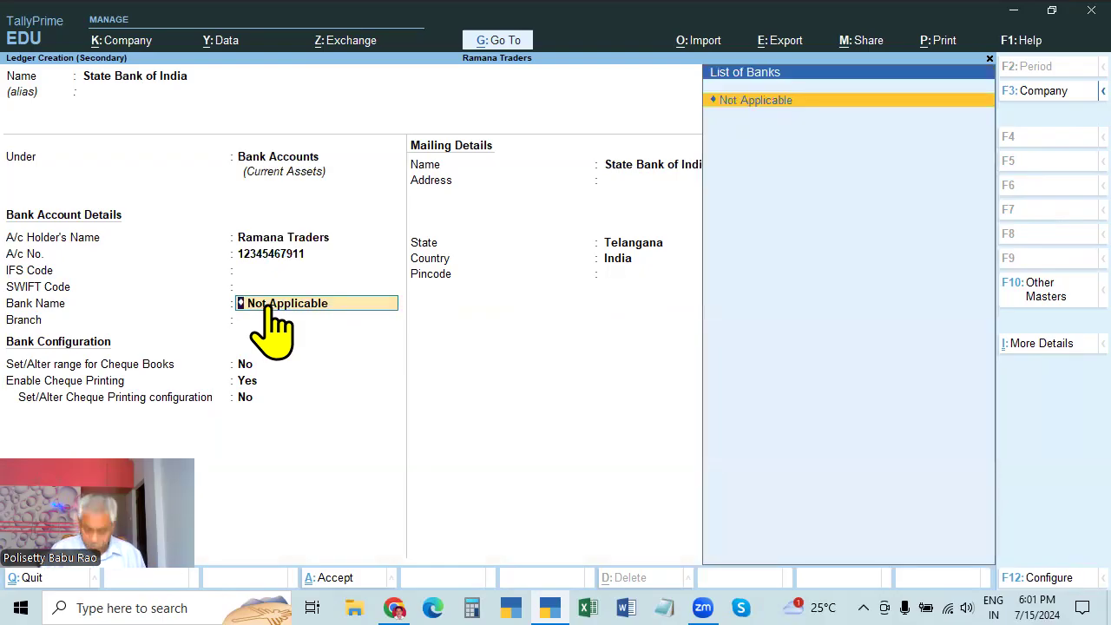
{"action": "key", "text": "Up"}
{"action": "key", "text": "Return"}
{"action": "key", "text": "Return"}
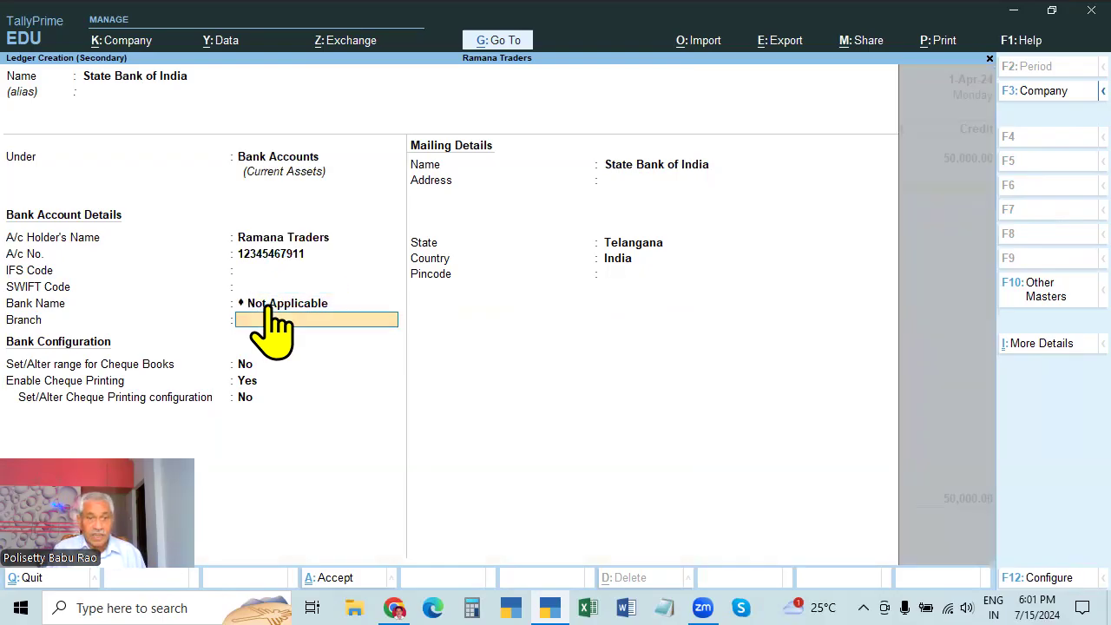
{"action": "key", "text": "Up"}
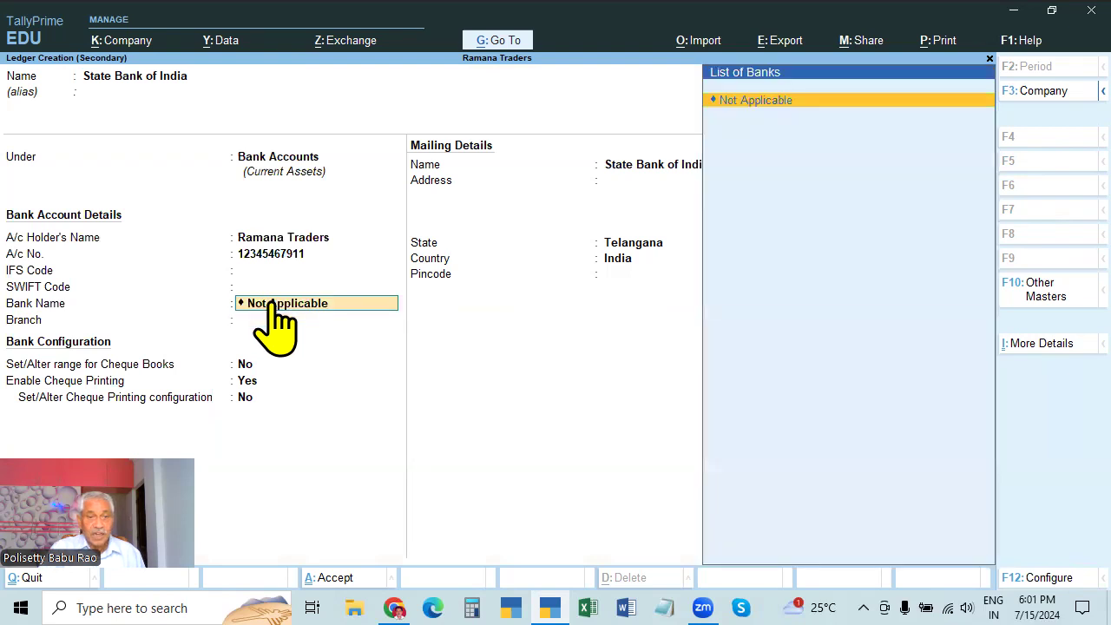
{"action": "left_click", "coordinate": [274, 291]}
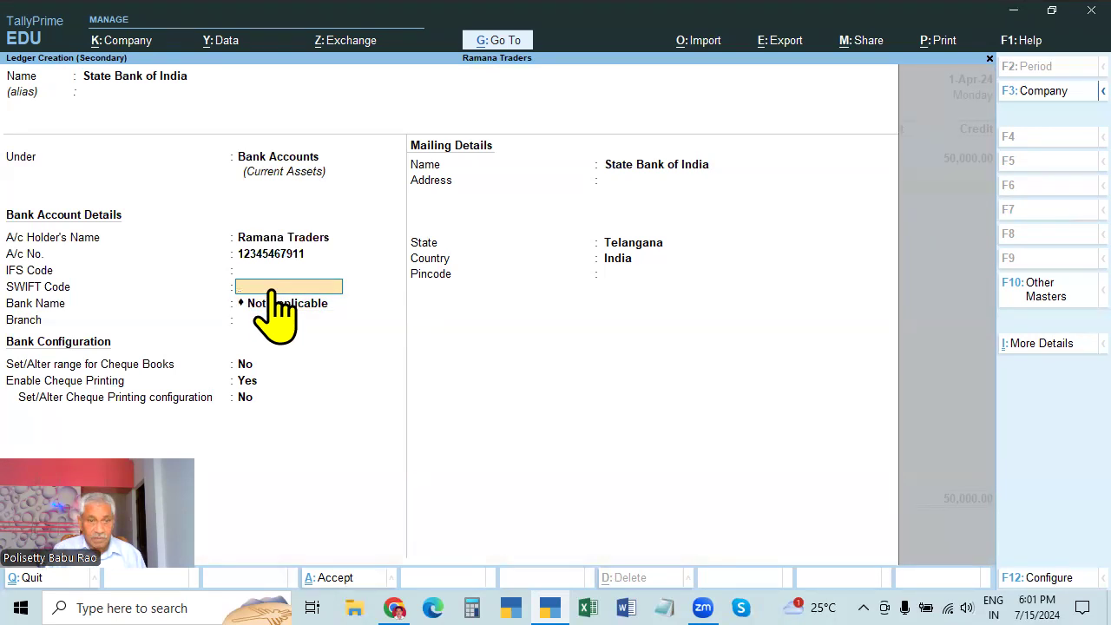
Keep the ledger's Bank Name as Not Applicable
{"action": "key", "text": "Return"}
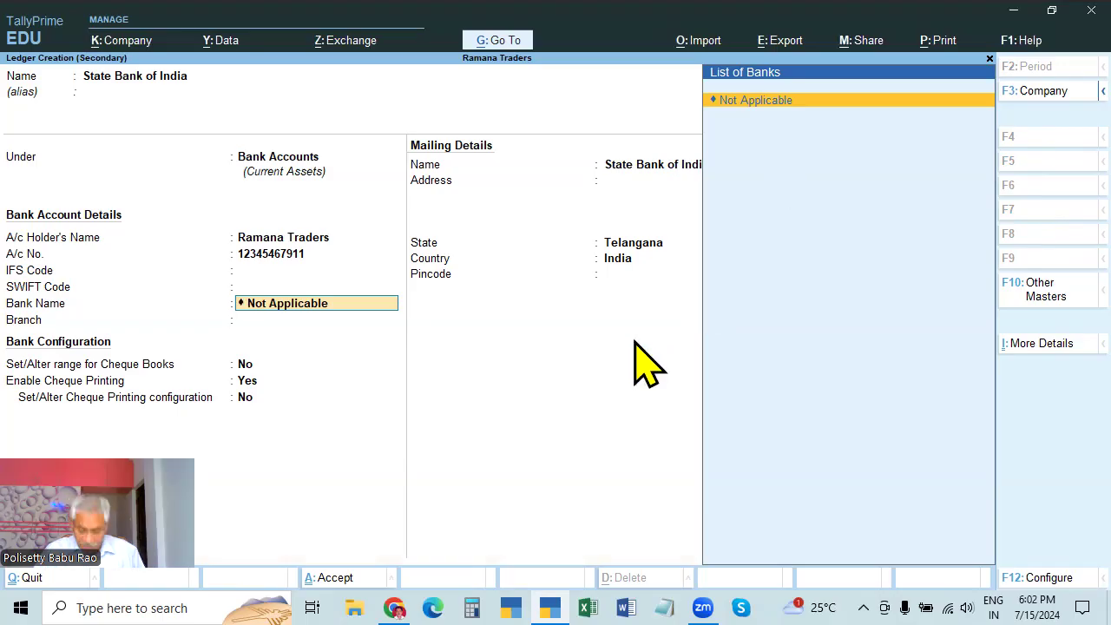
{"action": "key", "text": "Return"}
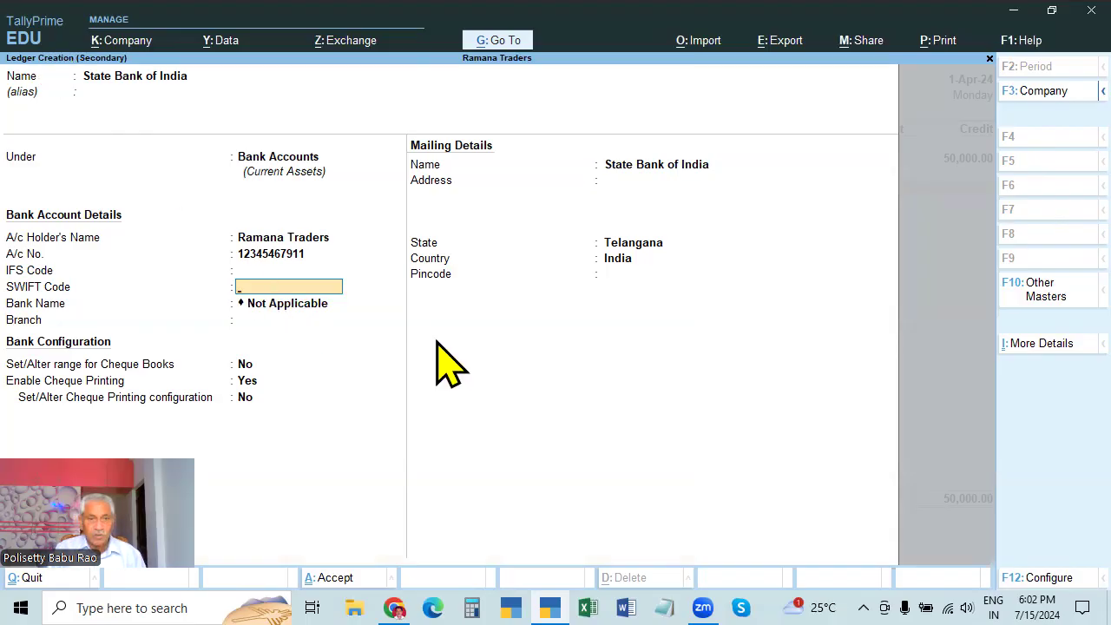
{"action": "key", "text": "Return"}
{"action": "key", "text": "BackSpace"}
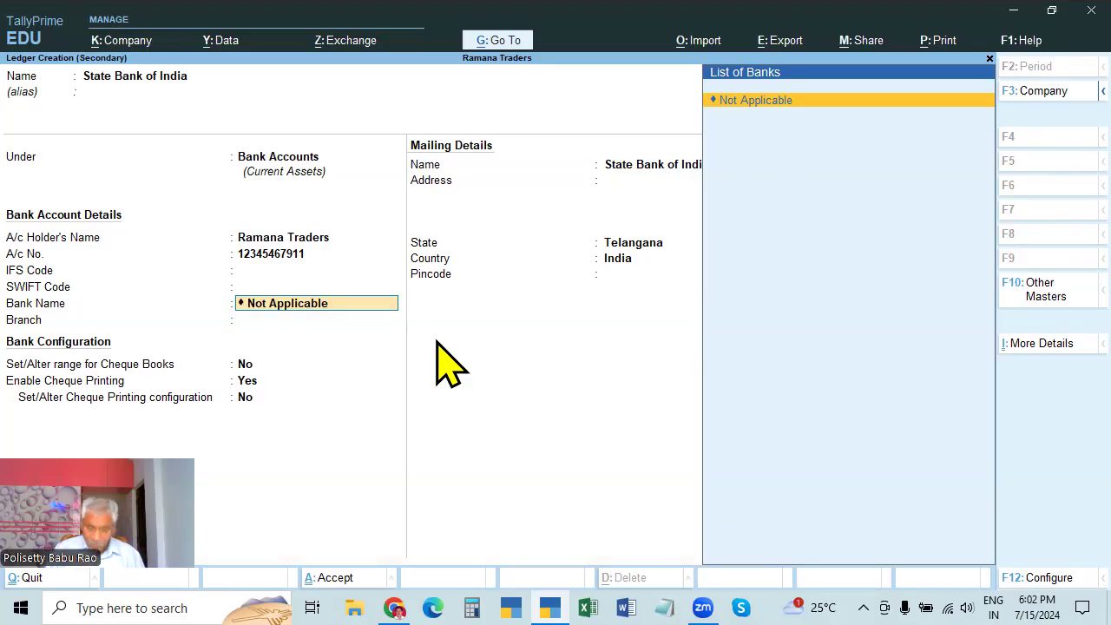
{"action": "key", "text": "BackSpace"}
{"action": "key", "text": "Return"}
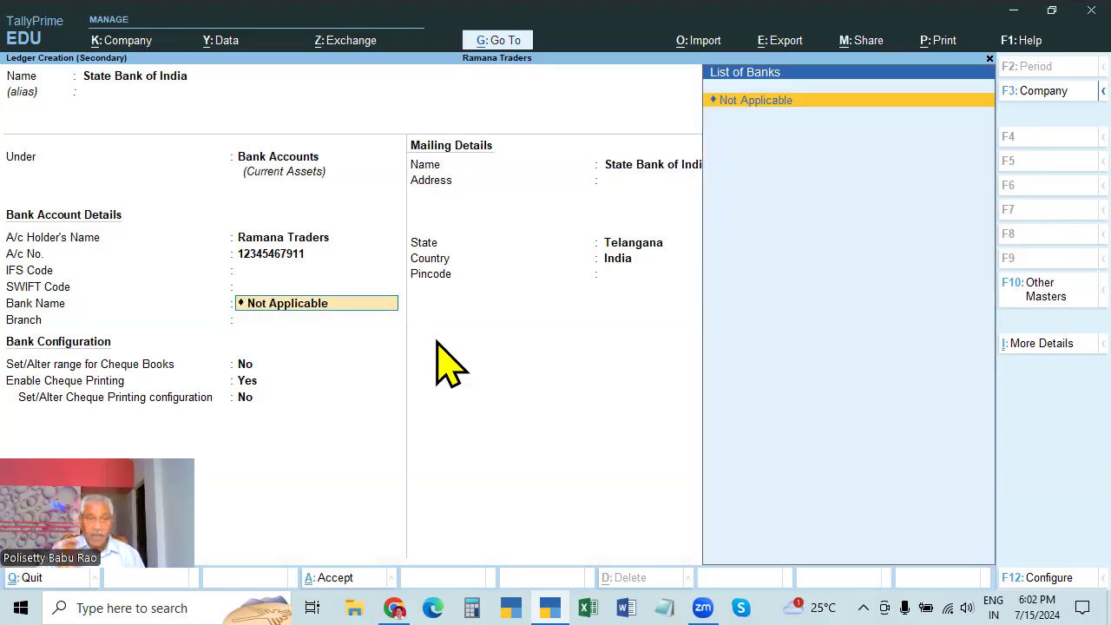
{"action": "key", "text": "Return"}
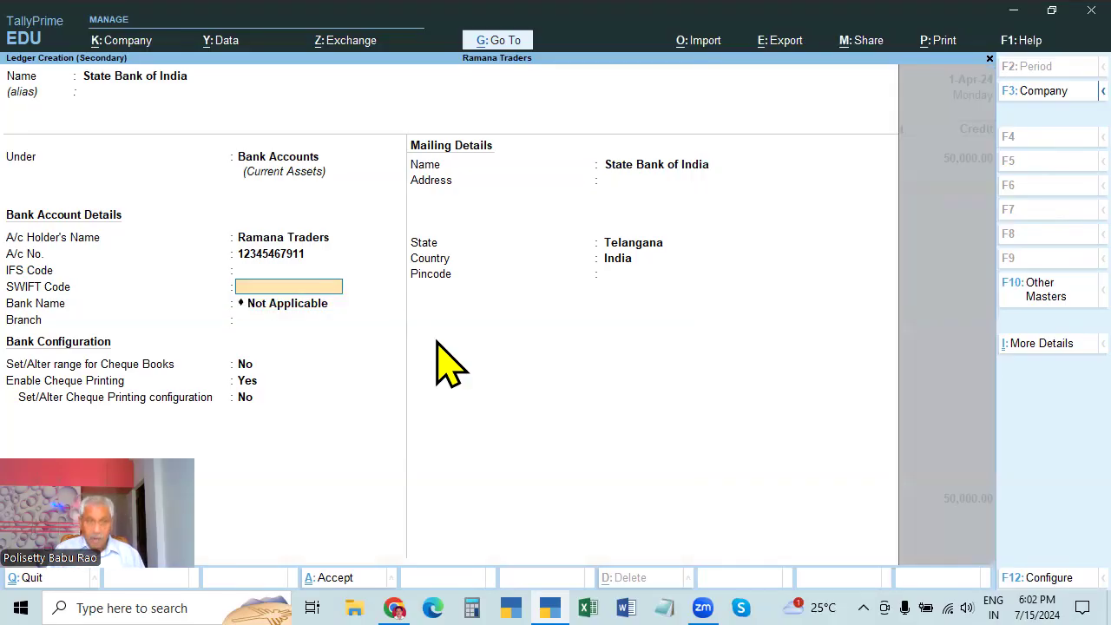
Set the branch to Ameerpet, keep cheque book ranges at No, and begin accepting
{"action": "type", "text": "Ameerpet"}
{"action": "key", "text": "Return"}
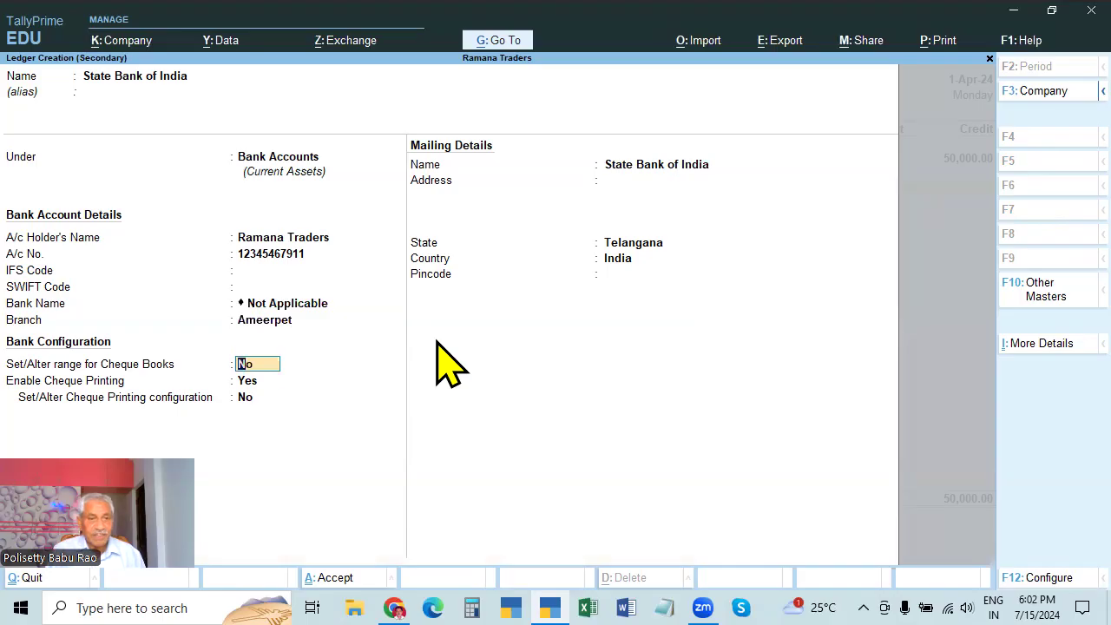
{"action": "key", "text": "Return"}
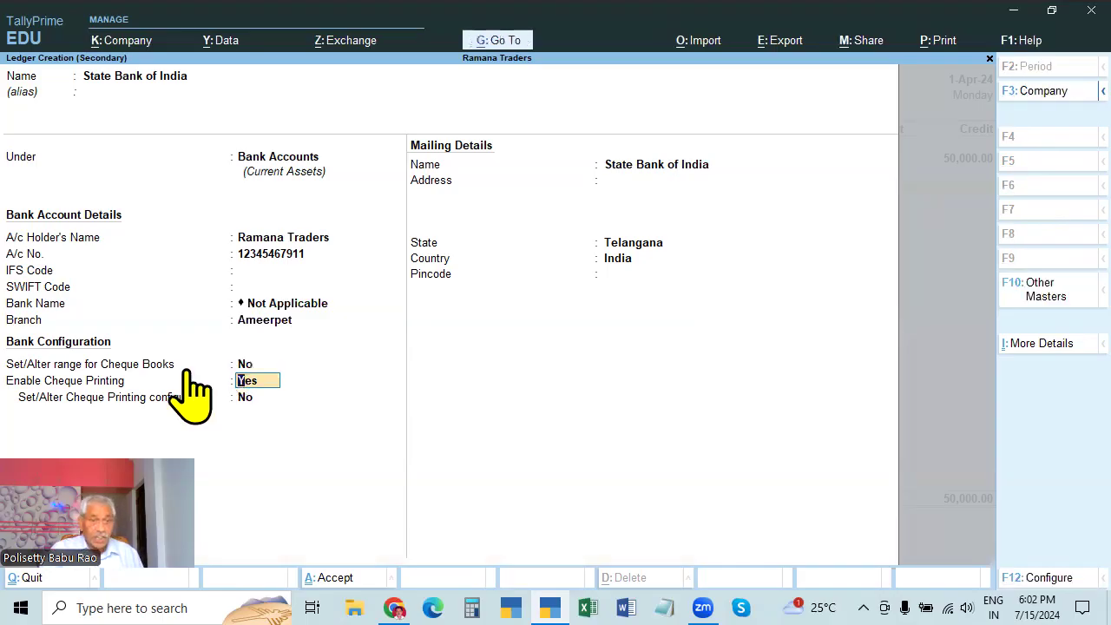
{"action": "key", "text": "ctrl"}
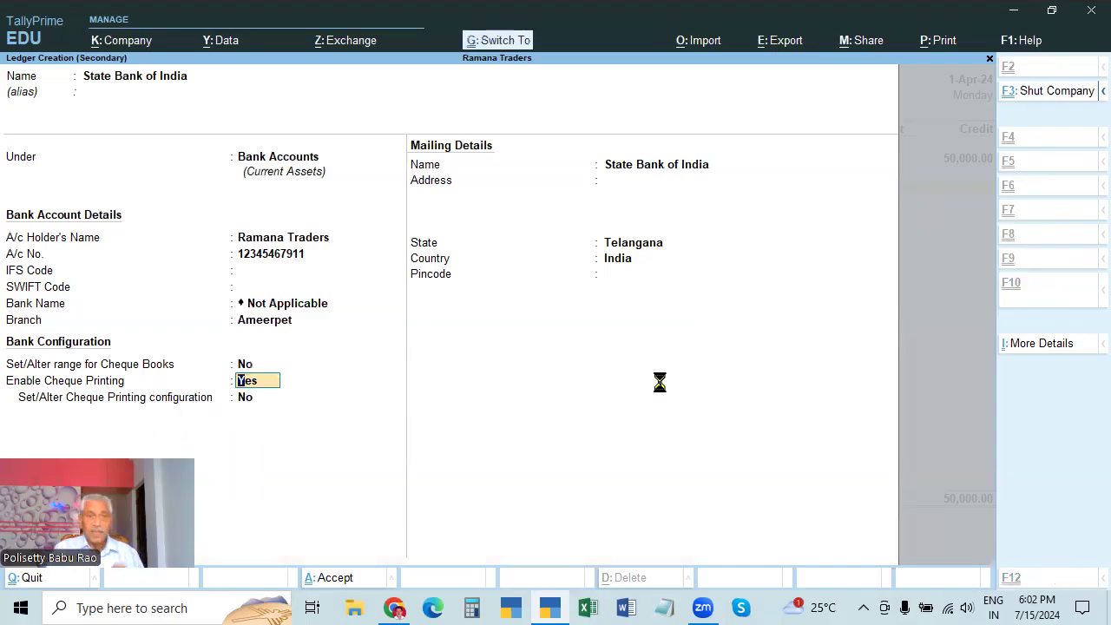
Accept State Bank of India with the 50,000.00 debit and review its bank allocations
{"action": "key", "text": "ctrl+a"}
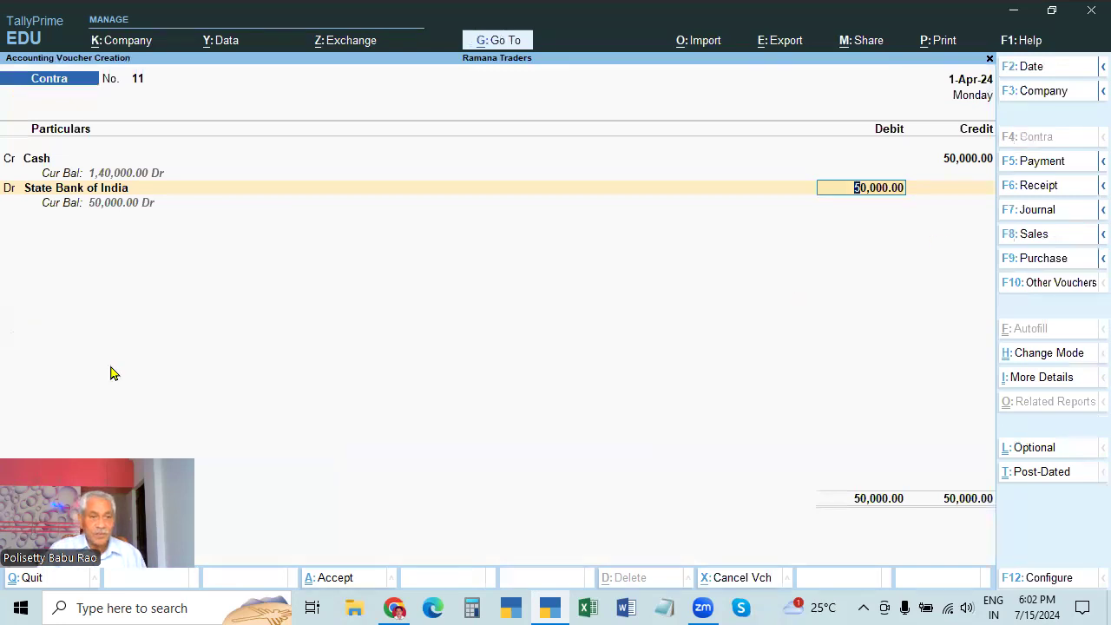
{"action": "key", "text": "Return"}
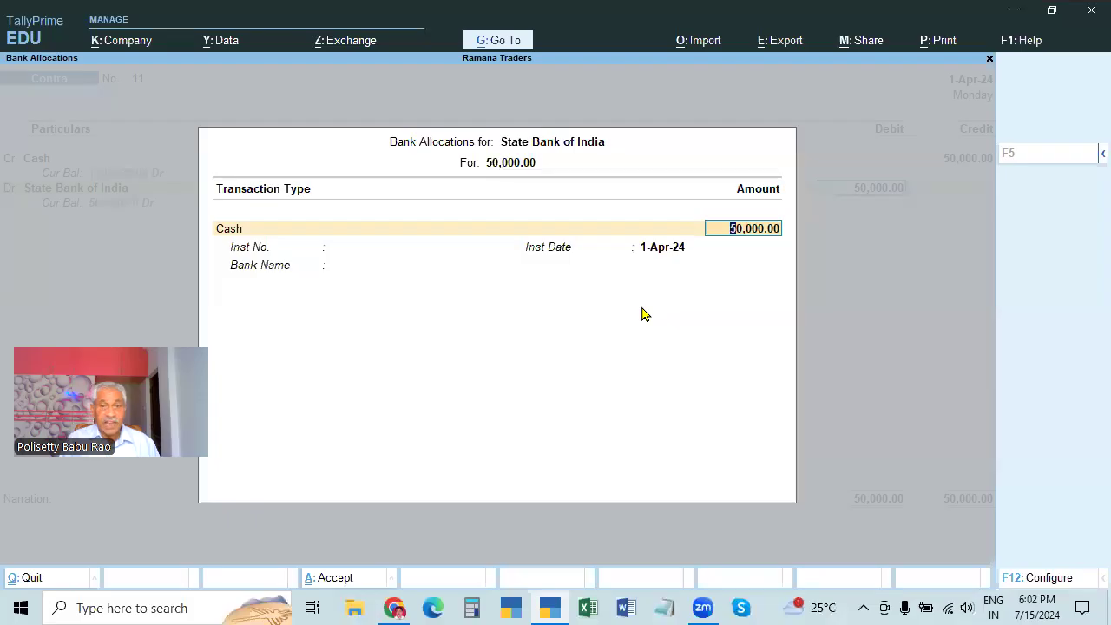
{"action": "key", "text": "Return"}
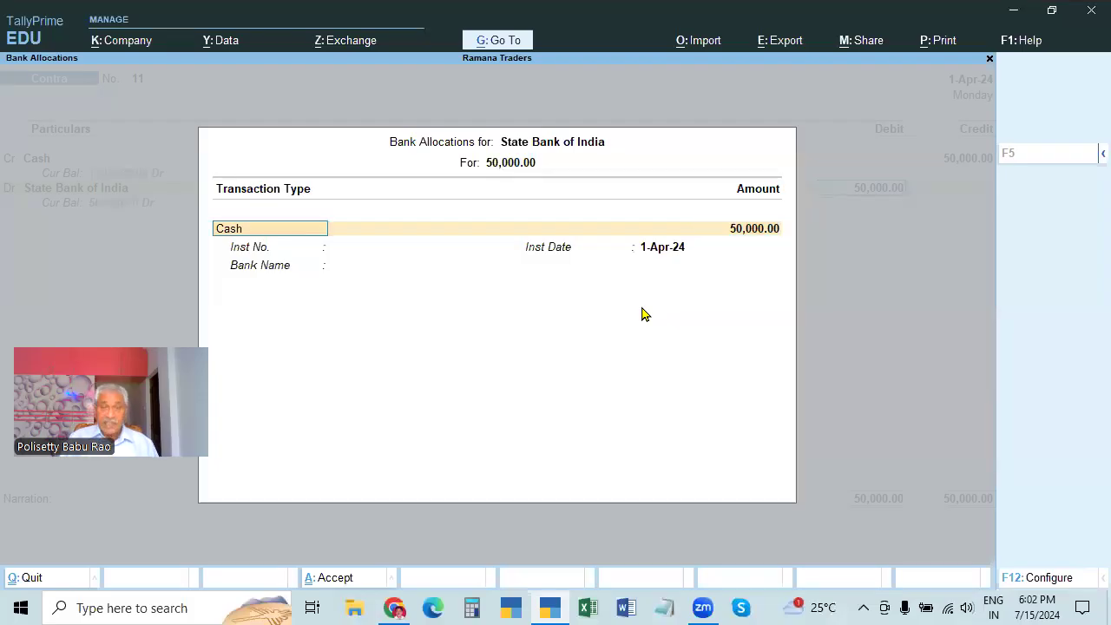
{"action": "key", "text": "Return"}
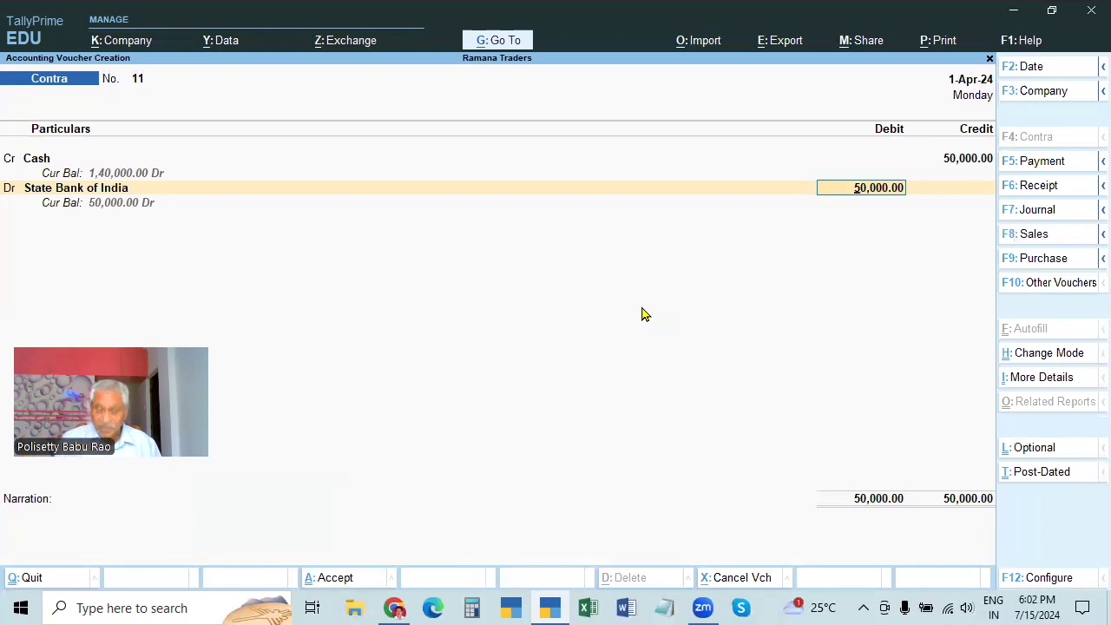
{"action": "key", "text": "Return"}
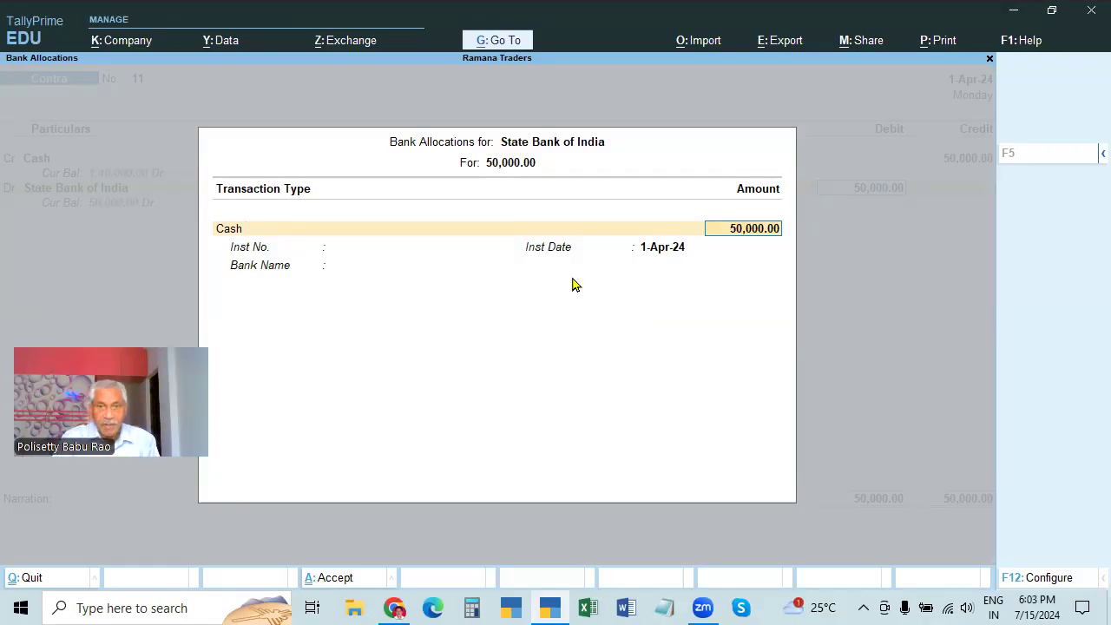
Record cash denominations as 100 notes of 500, totalling 50,000.00
{"action": "key", "text": "Return"}
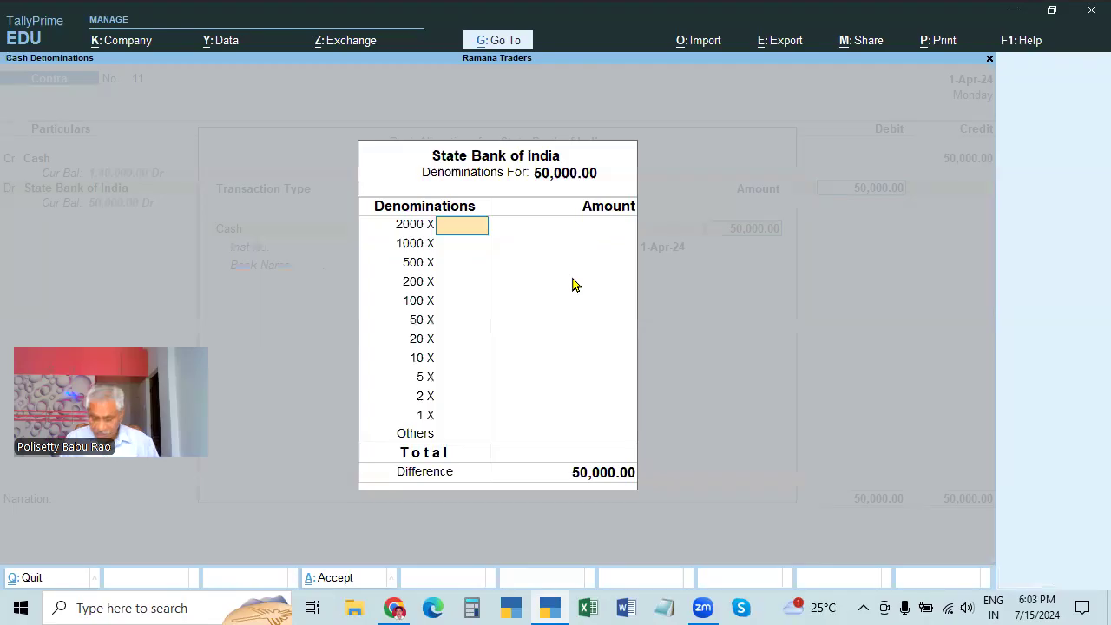
{"action": "key", "text": "Return"}
{"action": "key", "text": "Return"}
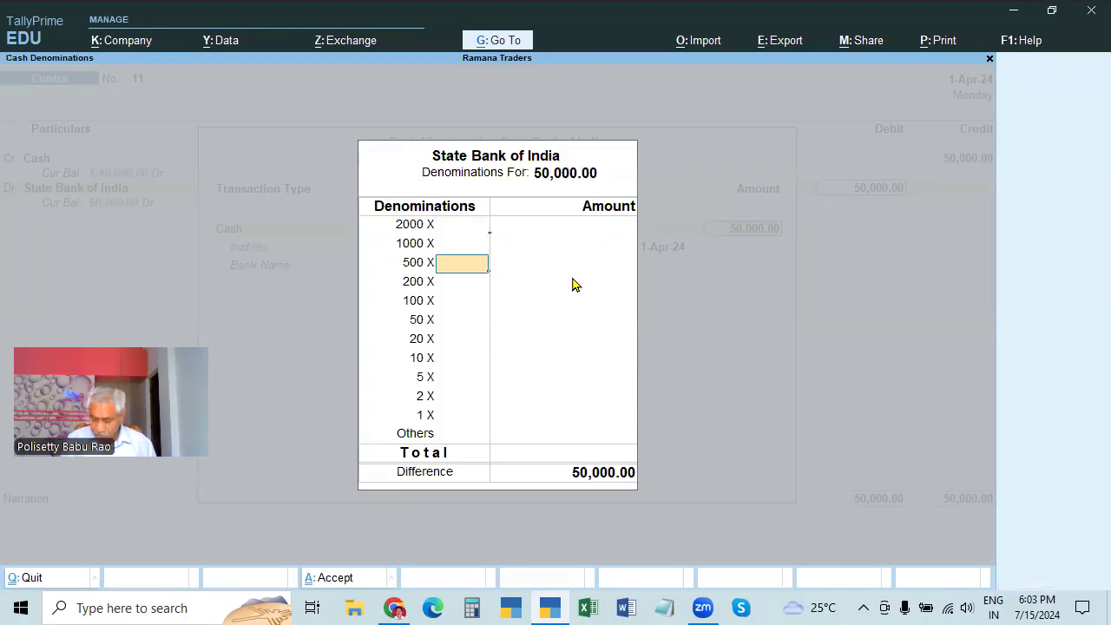
{"action": "type", "text": "40"}
{"action": "key", "text": "Return"}
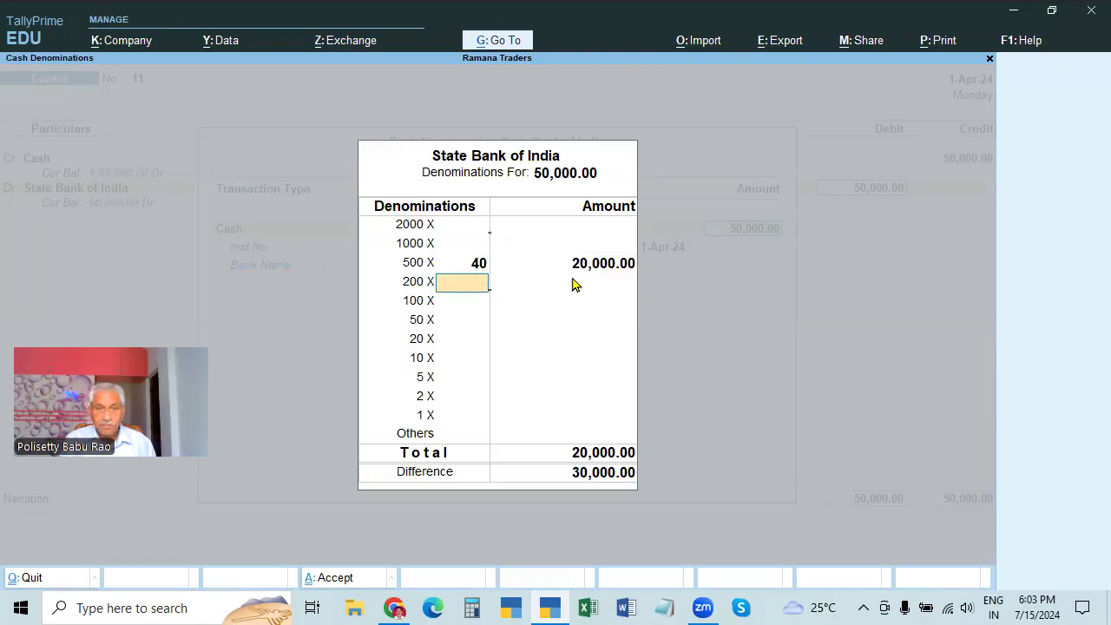
{"action": "key", "text": "BackSpace"}
{"action": "type", "text": "100"}
{"action": "key", "text": "Return"}
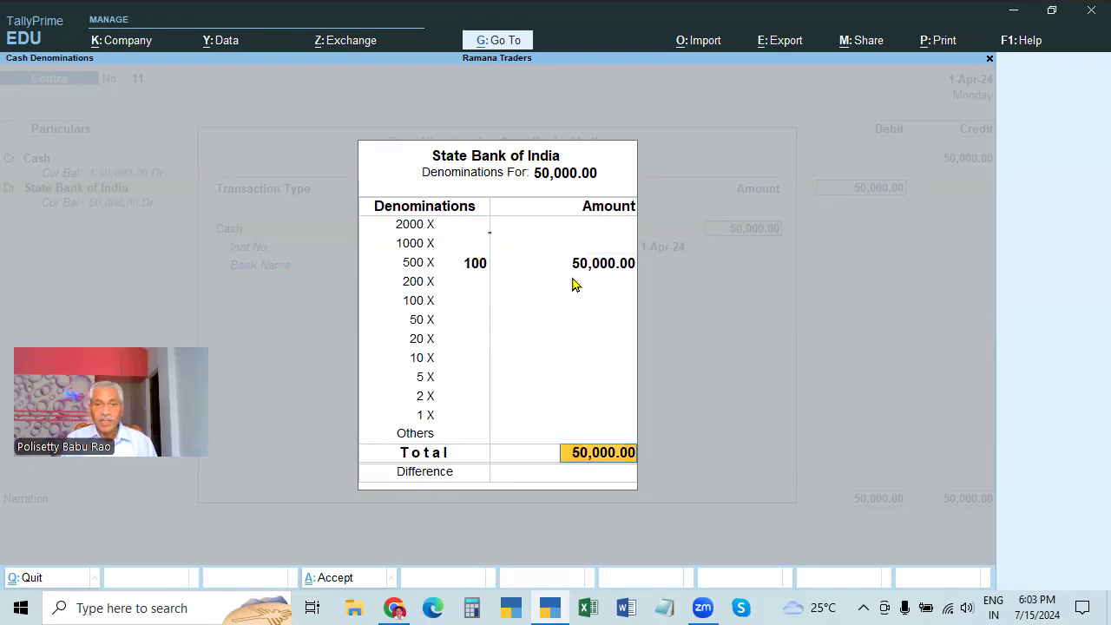
{"action": "key", "text": "Return"}
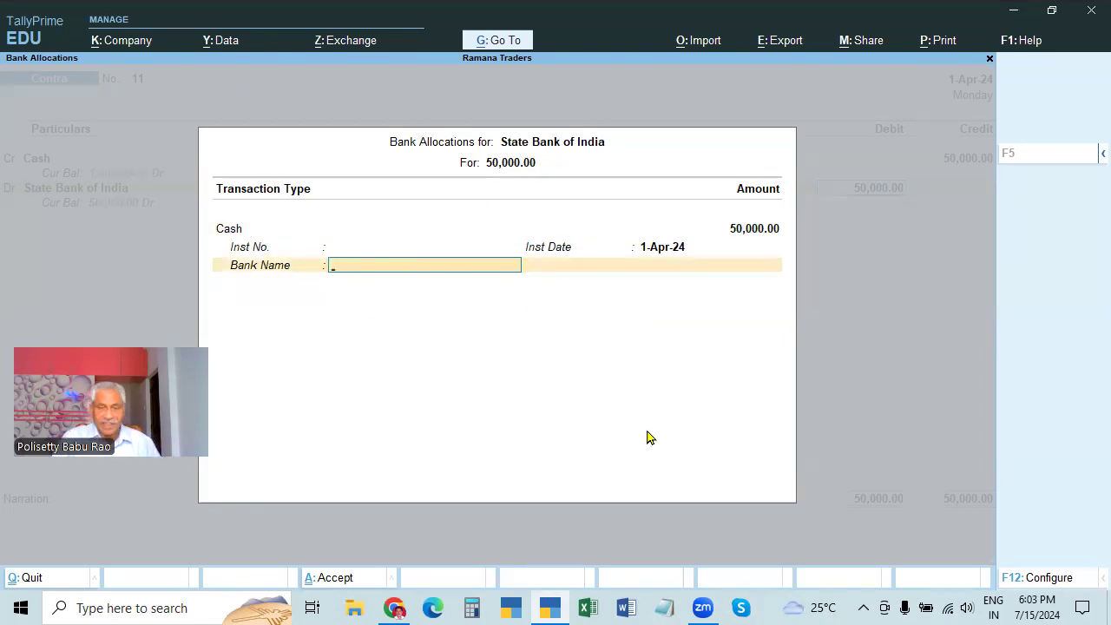
Add narration 'BEING AMOUNT DEPOSTTED IN BANK' and save Contra voucher 11
{"action": "key", "text": "Return"}
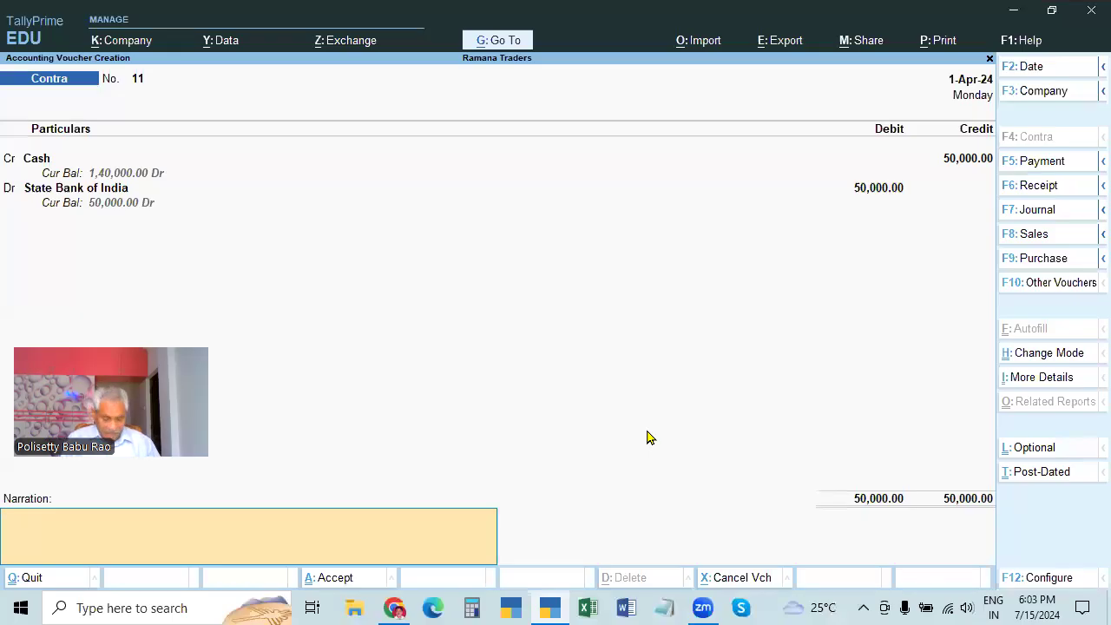
{"action": "type", "text": "BEI"}
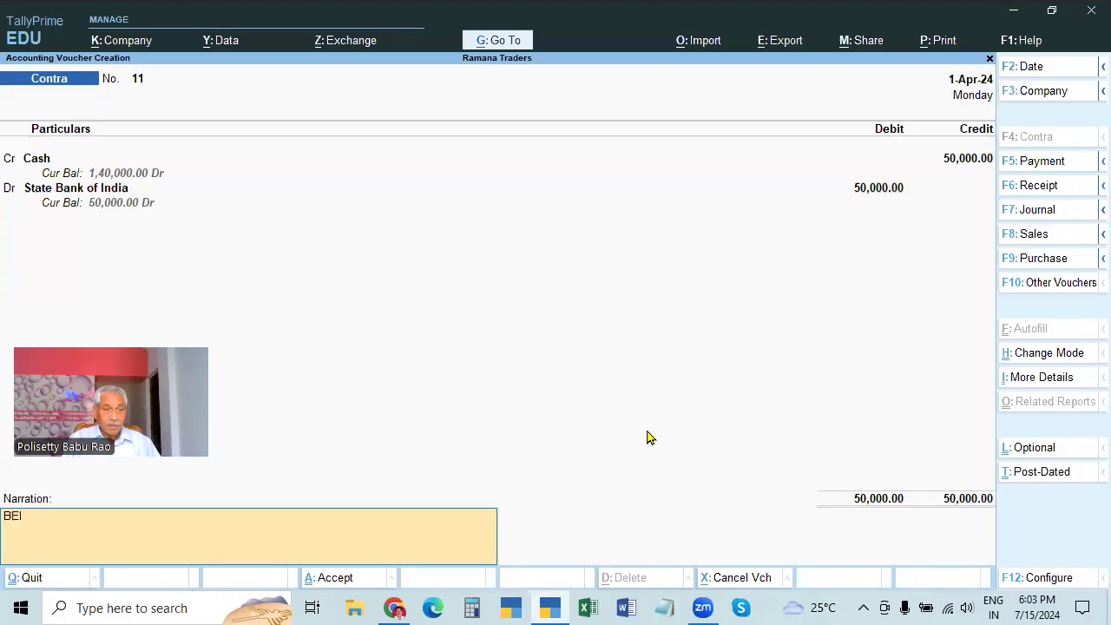
{"action": "type", "text": "NG AMOUNT DE"}
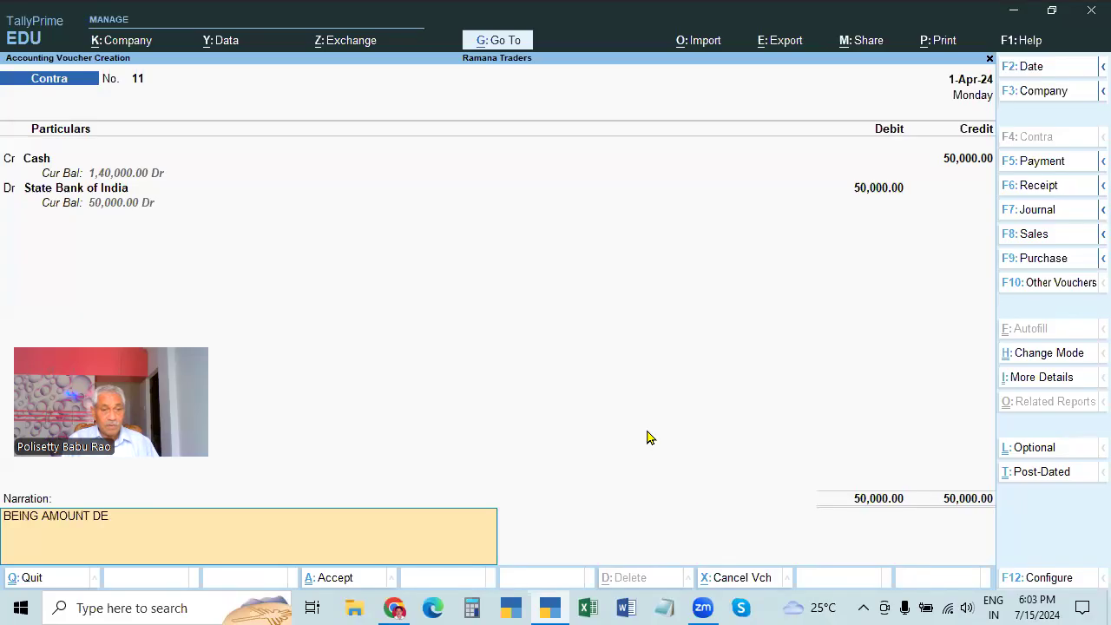
{"action": "type", "text": "POSTTED IN BANK"}
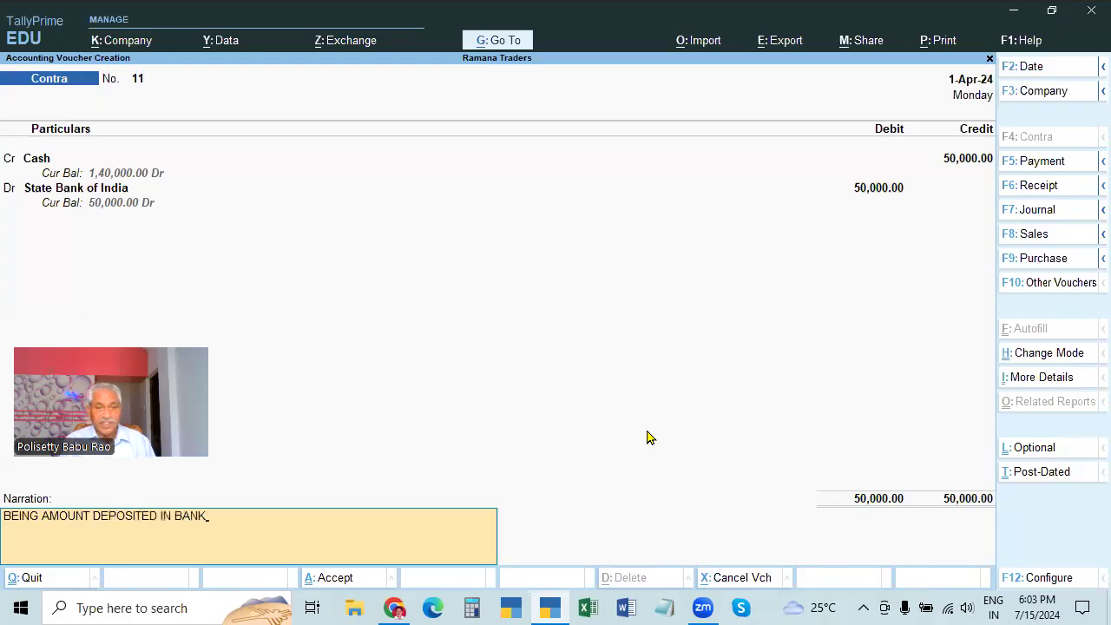
{"action": "key", "text": "Return"}
{"action": "key", "text": "Return"}
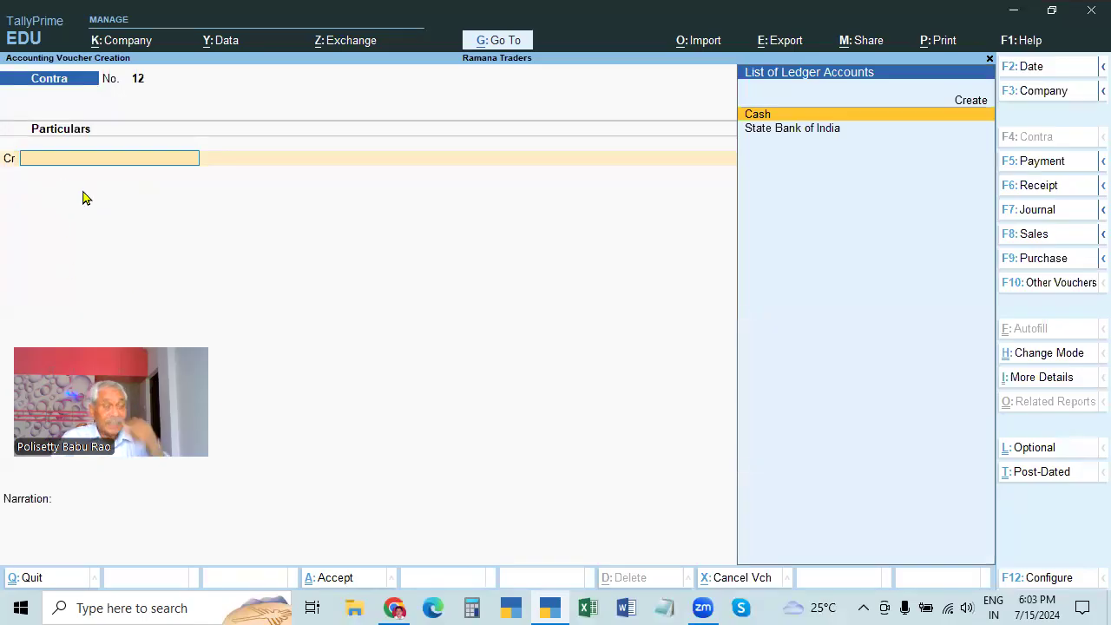
Switch the Contra voucher to Single Entry: account State Bank of India, Cash 50,000
{"action": "left_click", "coordinate": [1040, 356]}
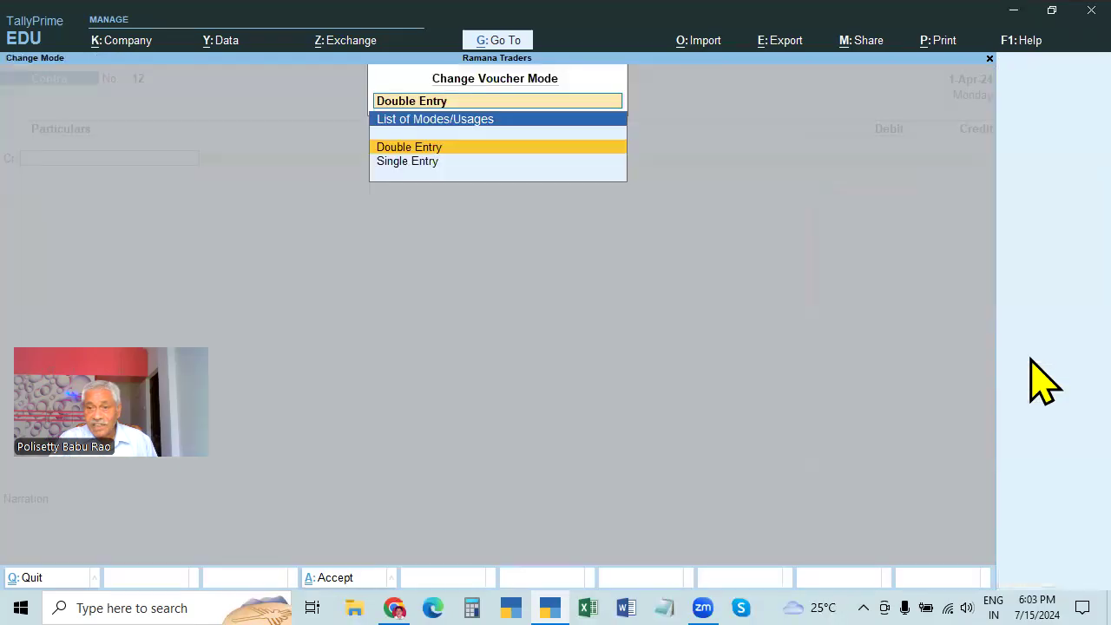
{"action": "left_click", "coordinate": [407, 162]}
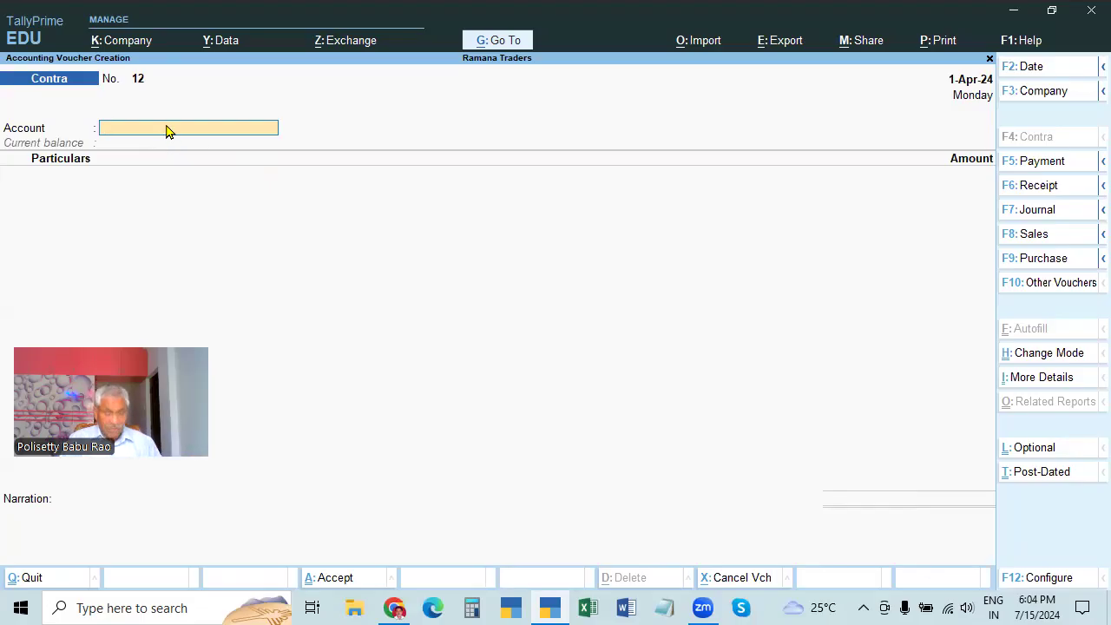
{"action": "type", "text": "S"}
{"action": "key", "text": "Return"}
{"action": "type", "text": "c"}
{"action": "key", "text": "Return"}
{"action": "type", "text": "50000"}
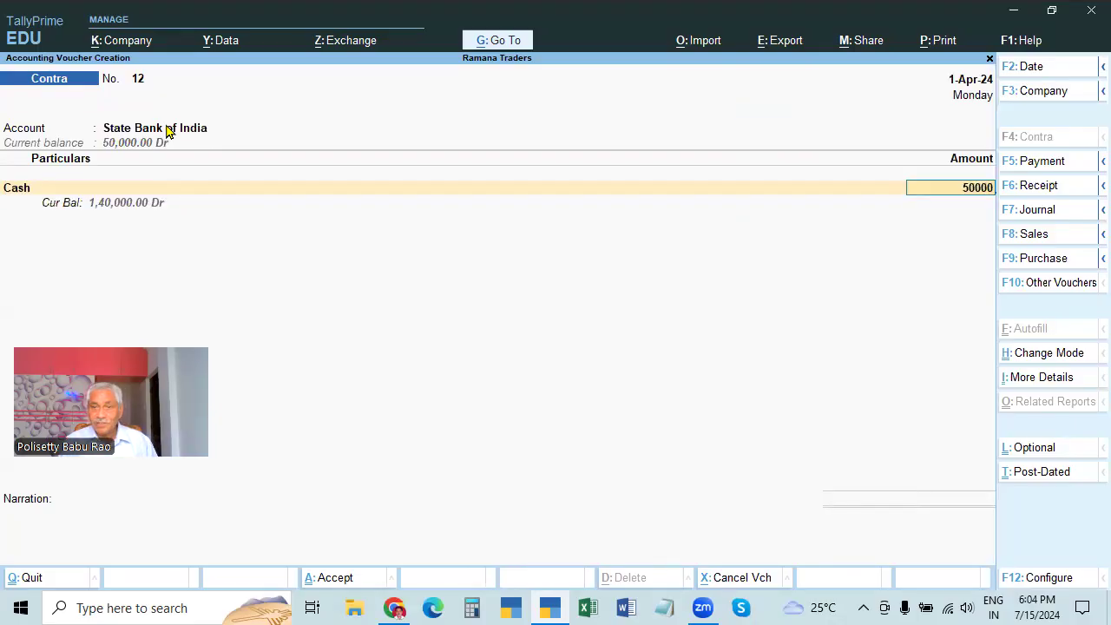
{"action": "key", "text": "Return"}
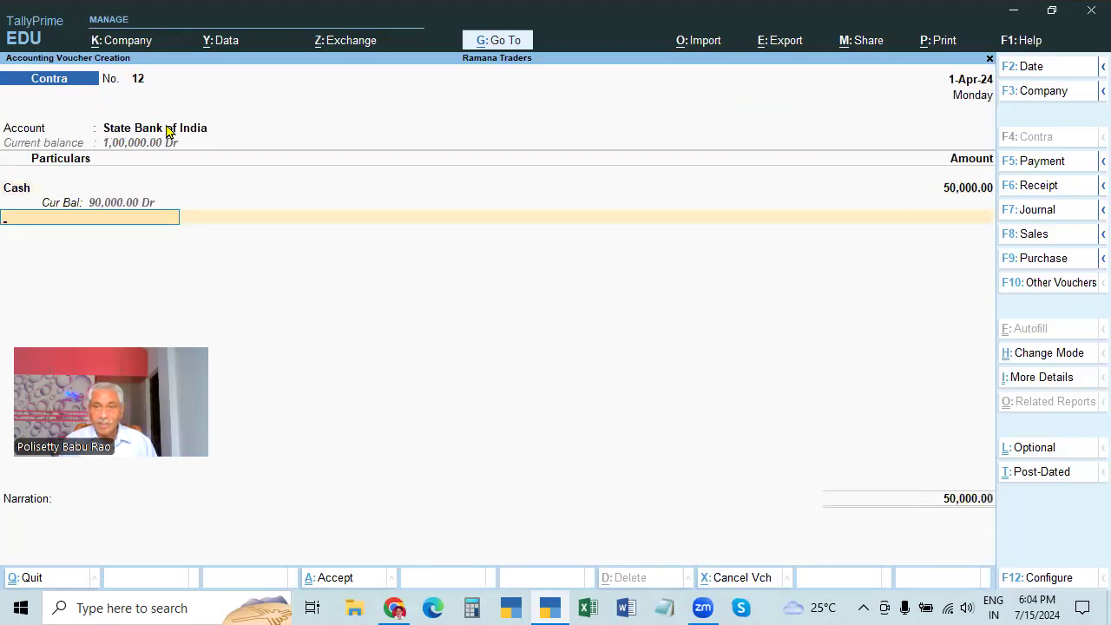
Enter 100 notes of 500, reuse the earlier narration, save voucher 12, then start a Journal voucher
{"action": "key", "text": "Return"}
{"action": "key", "text": "Return"}
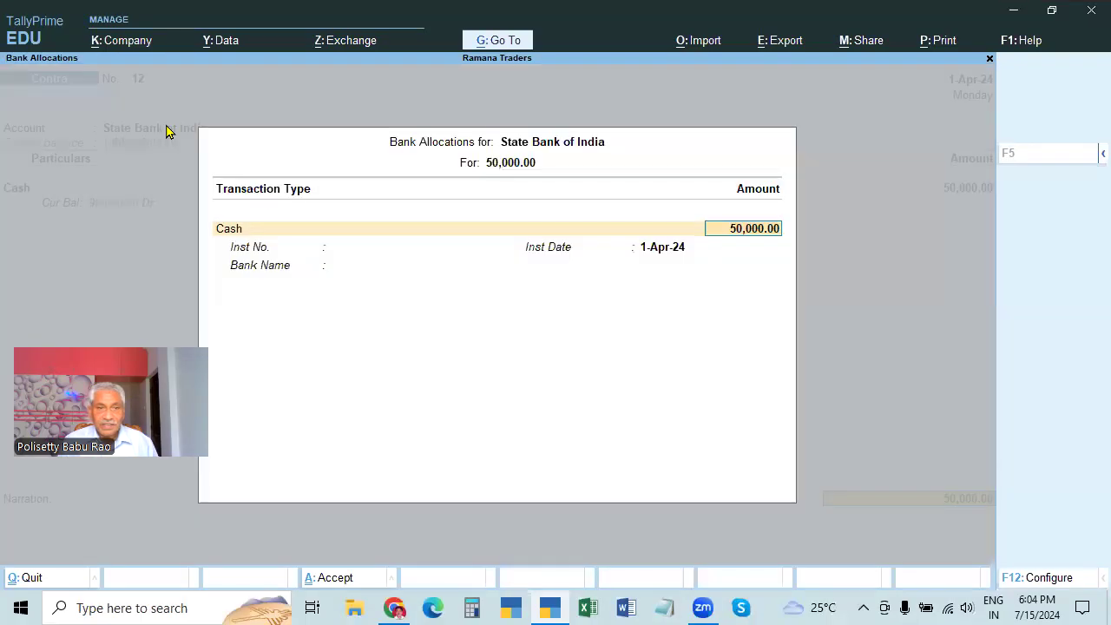
{"action": "key", "text": "Return"}
{"action": "key", "text": "Return"}
{"action": "key", "text": "Return"}
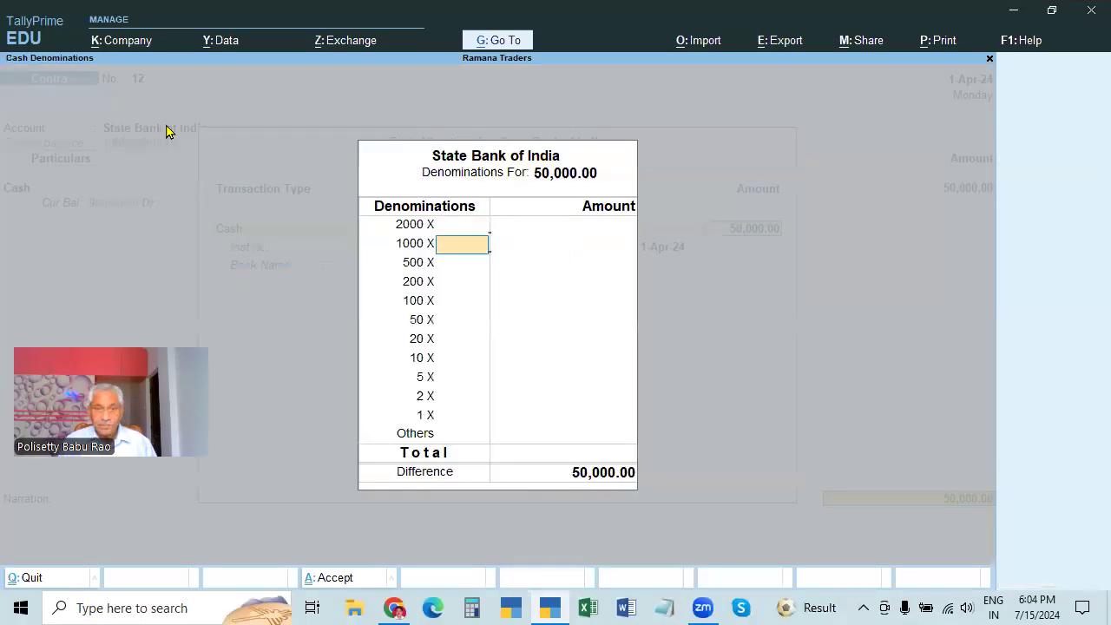
{"action": "type", "text": "100"}
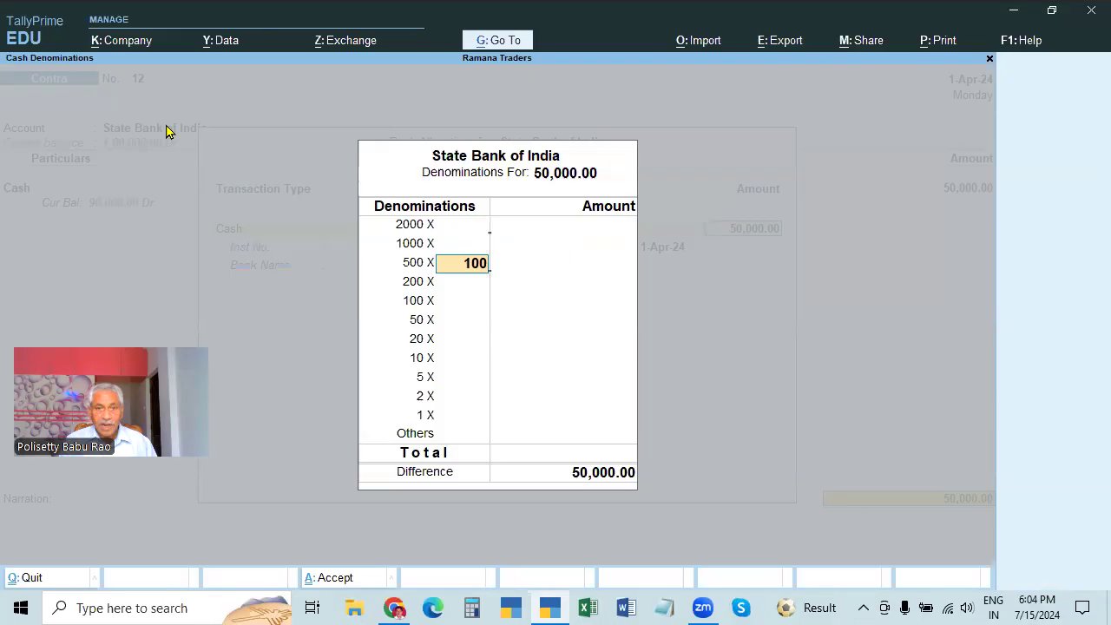
{"action": "key", "text": "Return"}
{"action": "key", "text": "Return"}
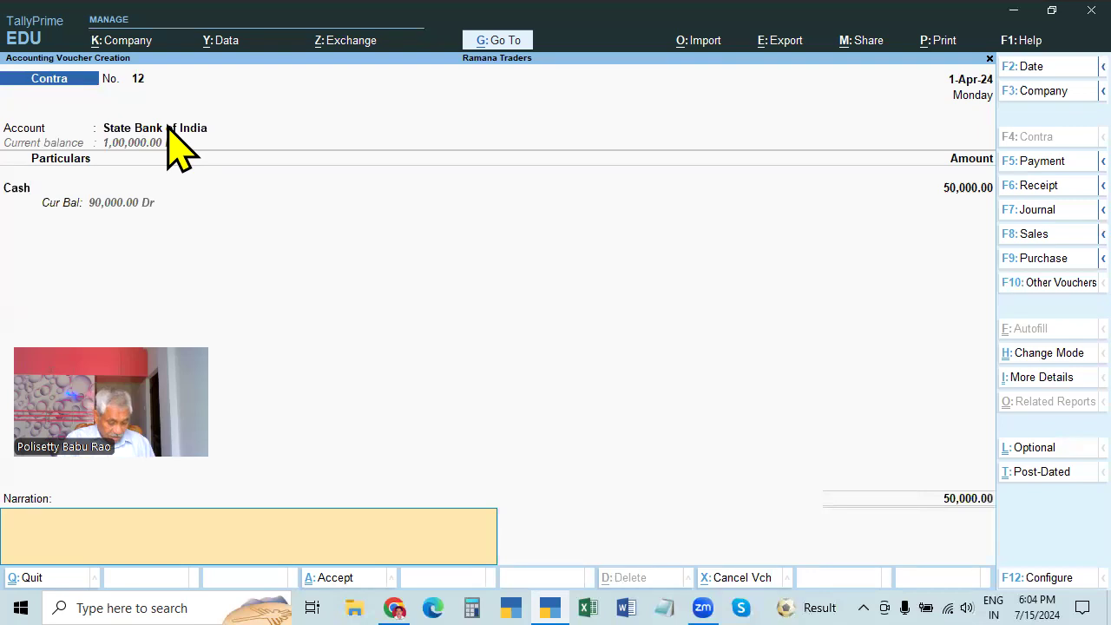
{"action": "key", "text": "ctrl+alt+v"}
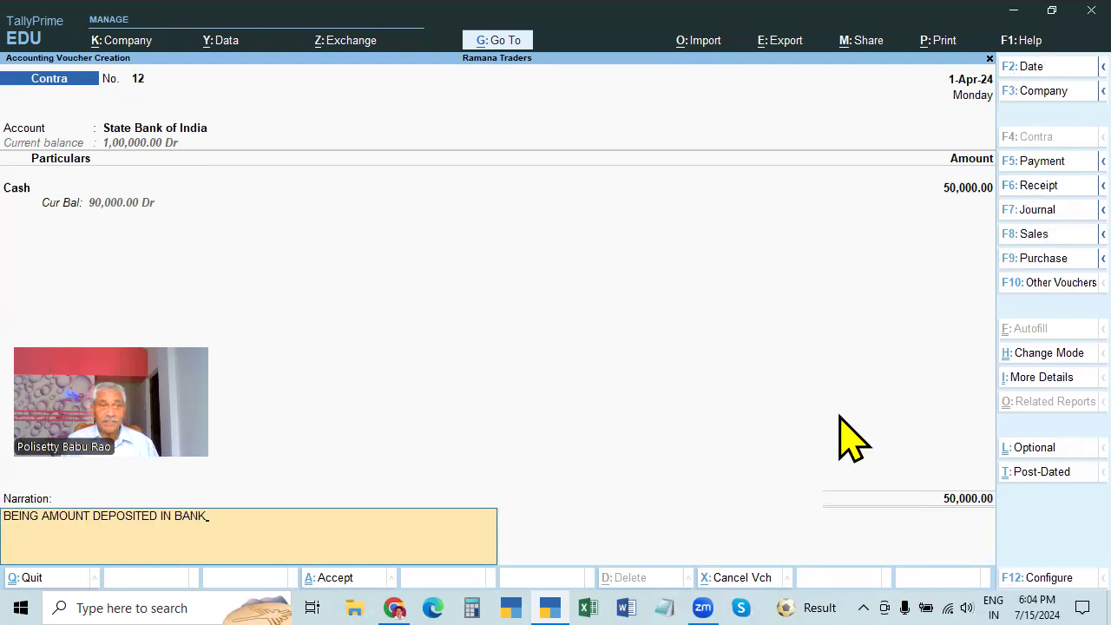
{"action": "key", "text": "Return"}
{"action": "key", "text": "Return"}
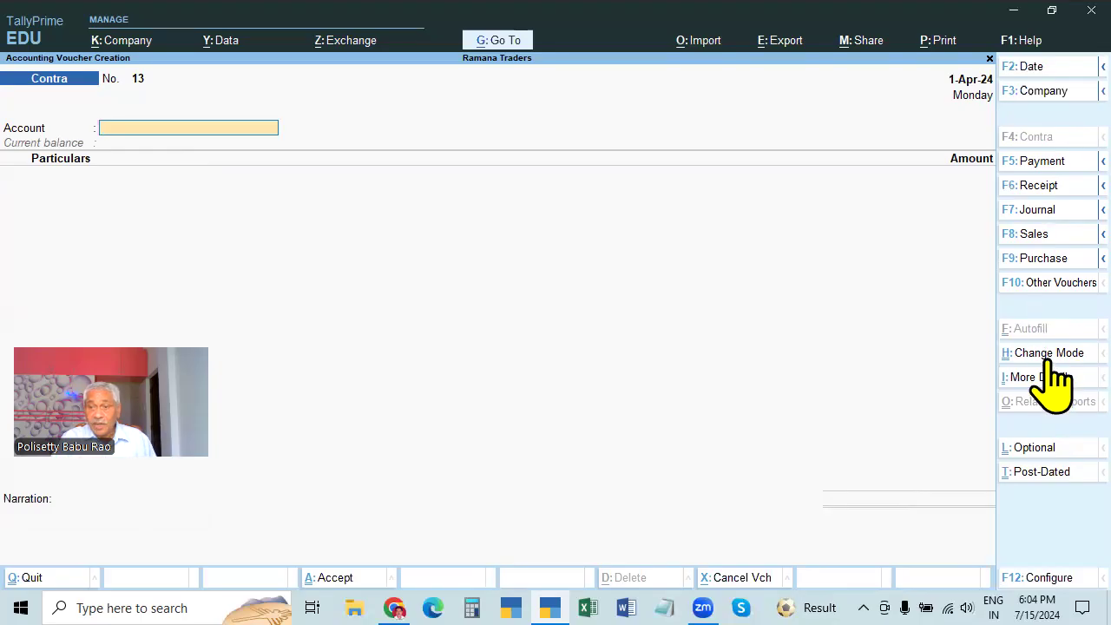
{"action": "left_click", "coordinate": [1035, 210]}
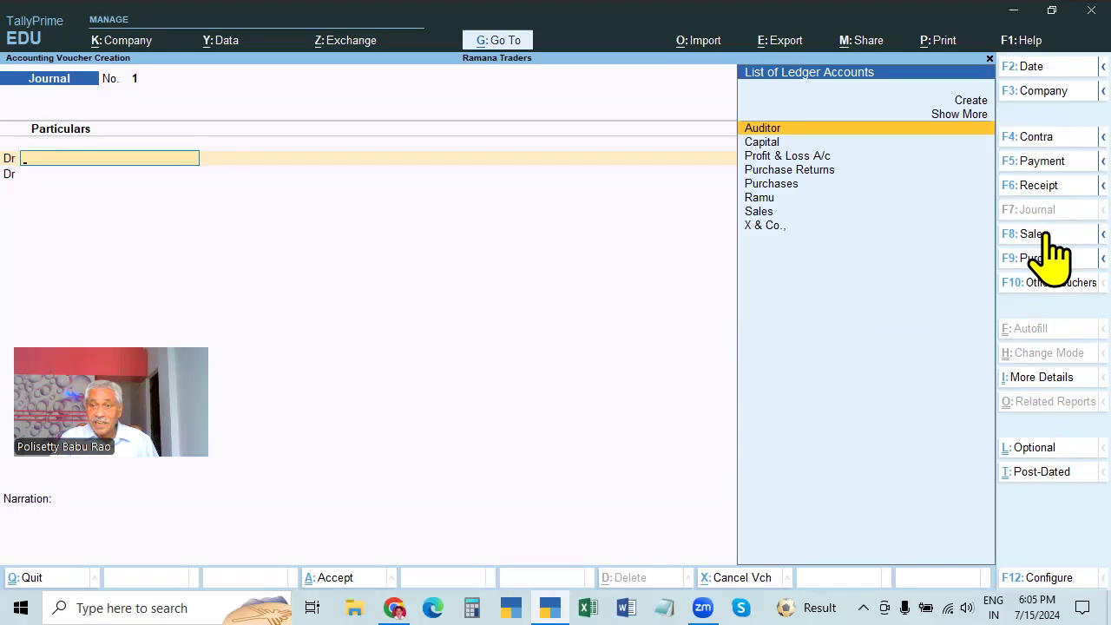
Open a Receipt voucher and keep Single Entry mode, then move to a Purchase voucher
{"action": "left_click", "coordinate": [1040, 186]}
{"action": "left_click", "coordinate": [1046, 353]}
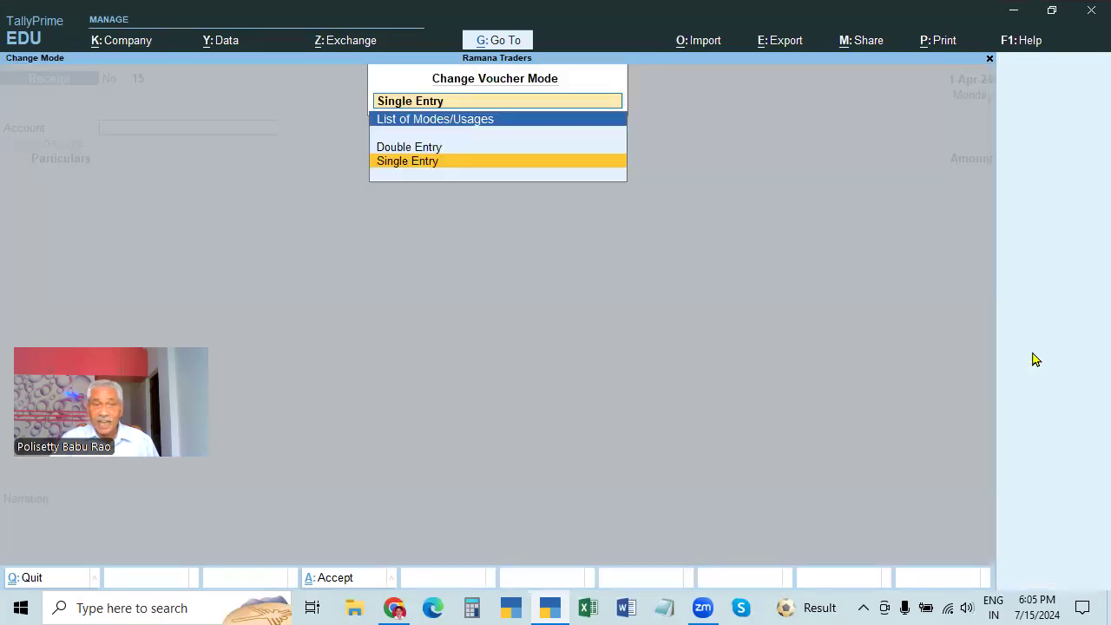
{"action": "key", "text": "Return"}
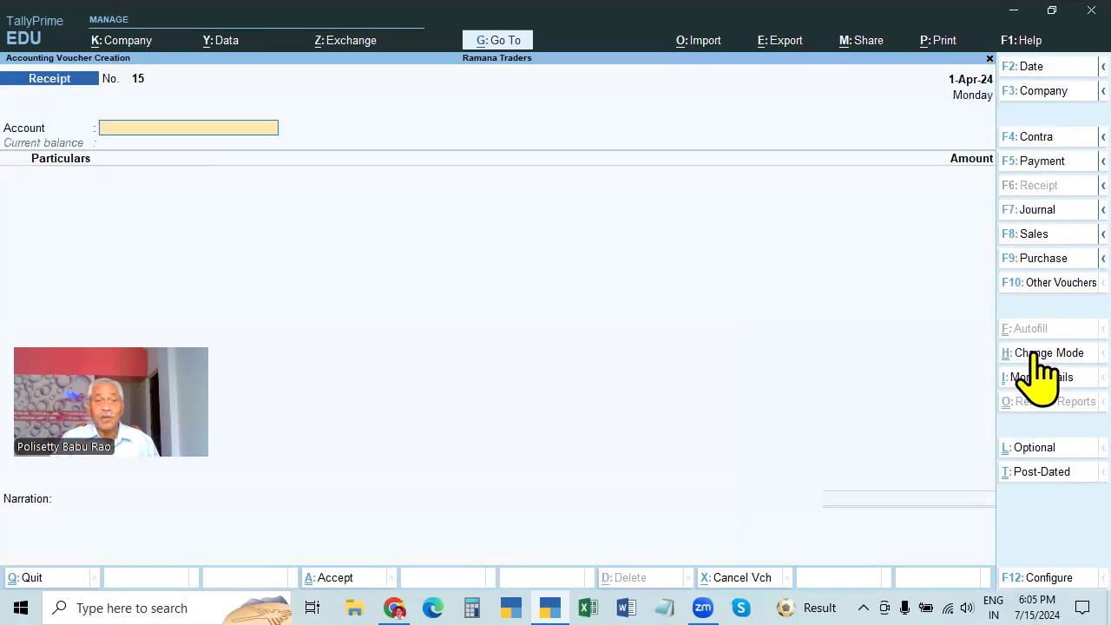
{"action": "left_click", "coordinate": [1037, 354]}
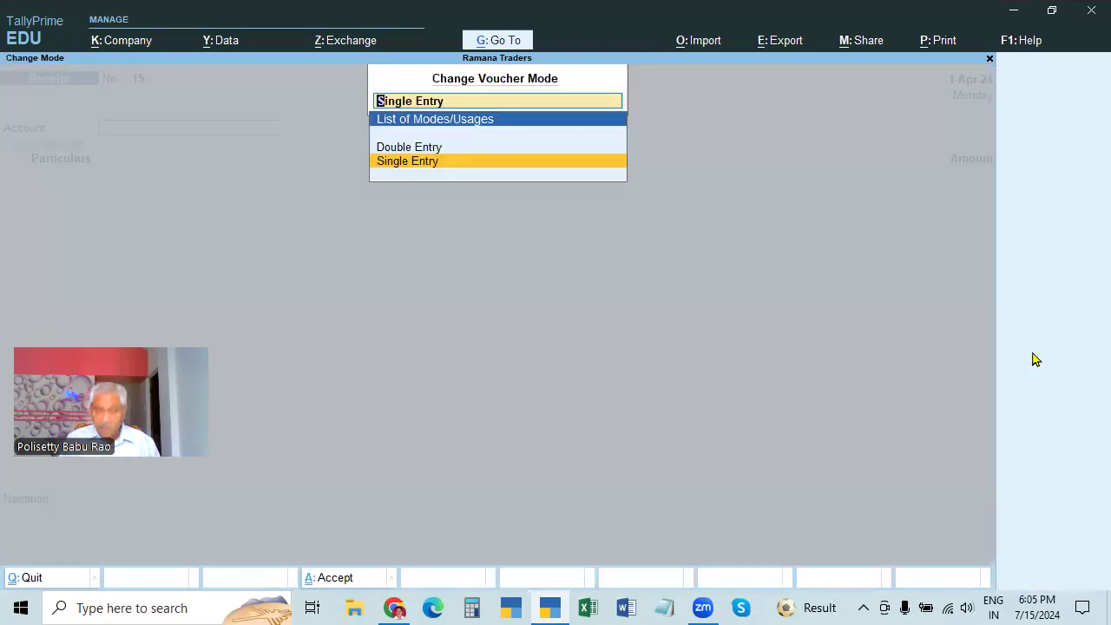
{"action": "key", "text": "Return"}
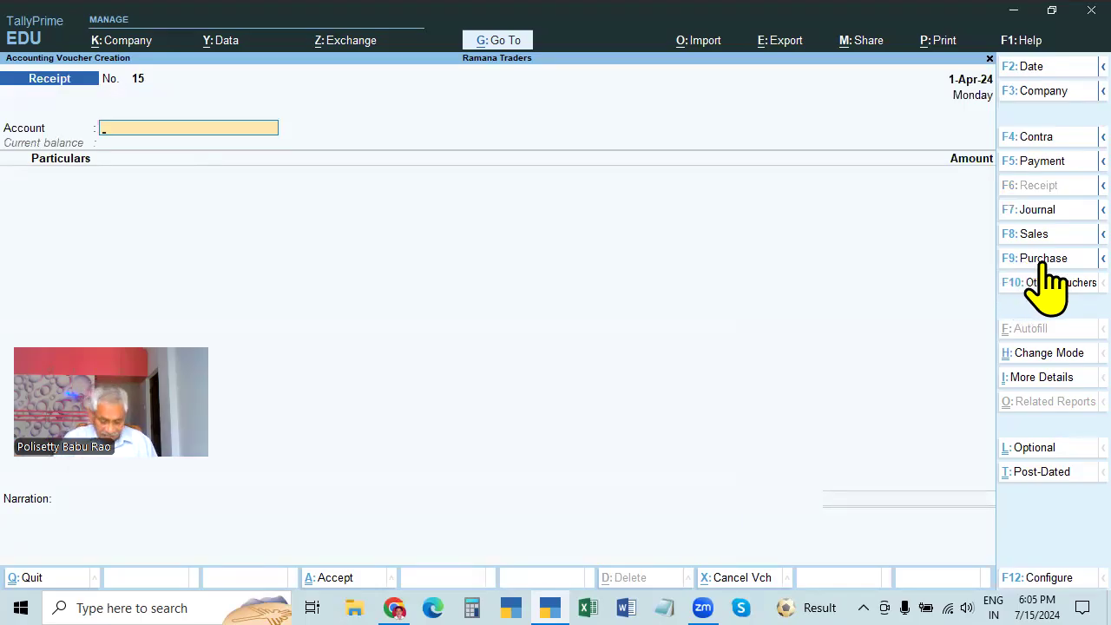
{"action": "left_click", "coordinate": [1046, 260]}
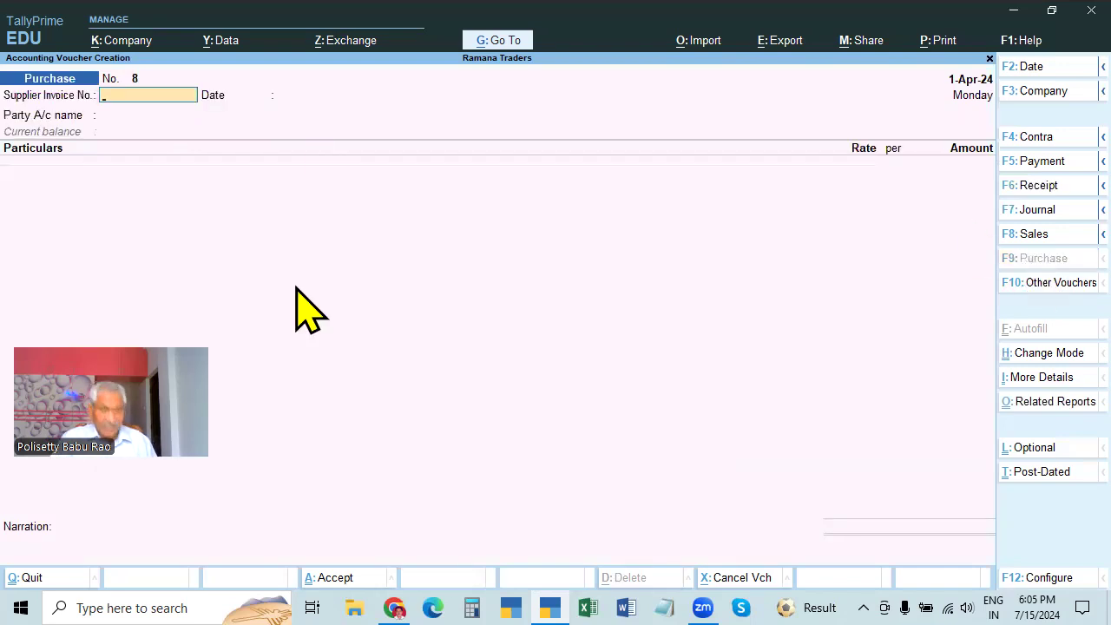
Review the Purchase voucher 8 mode choices without changing, keeping the voucher open
{"action": "left_click", "coordinate": [1038, 353]}
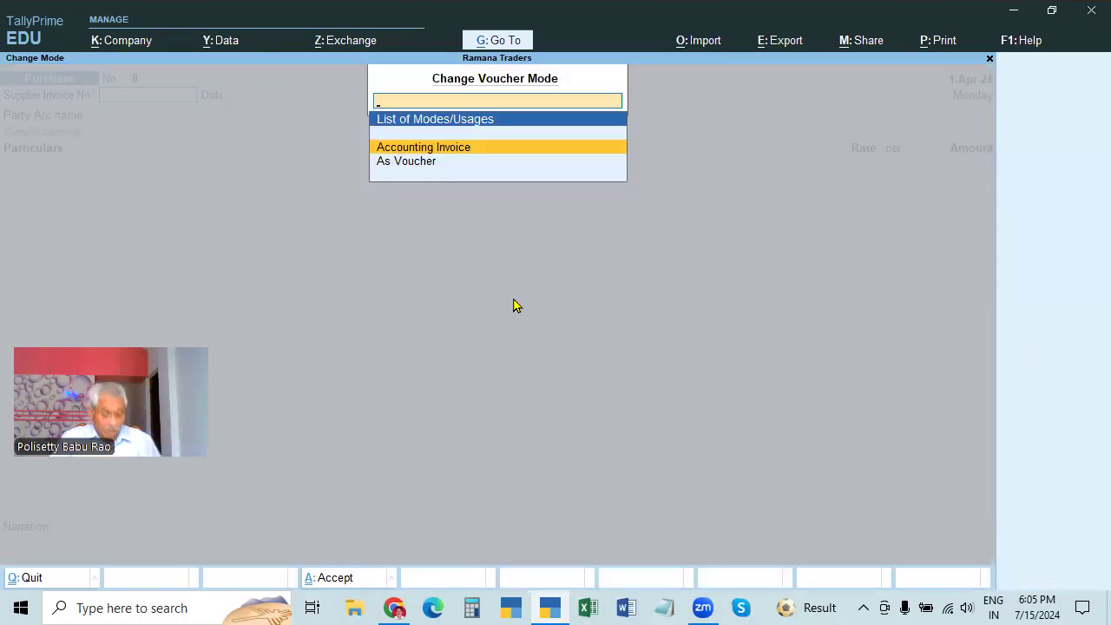
{"action": "key", "text": "Return"}
{"action": "key", "text": "Escape"}
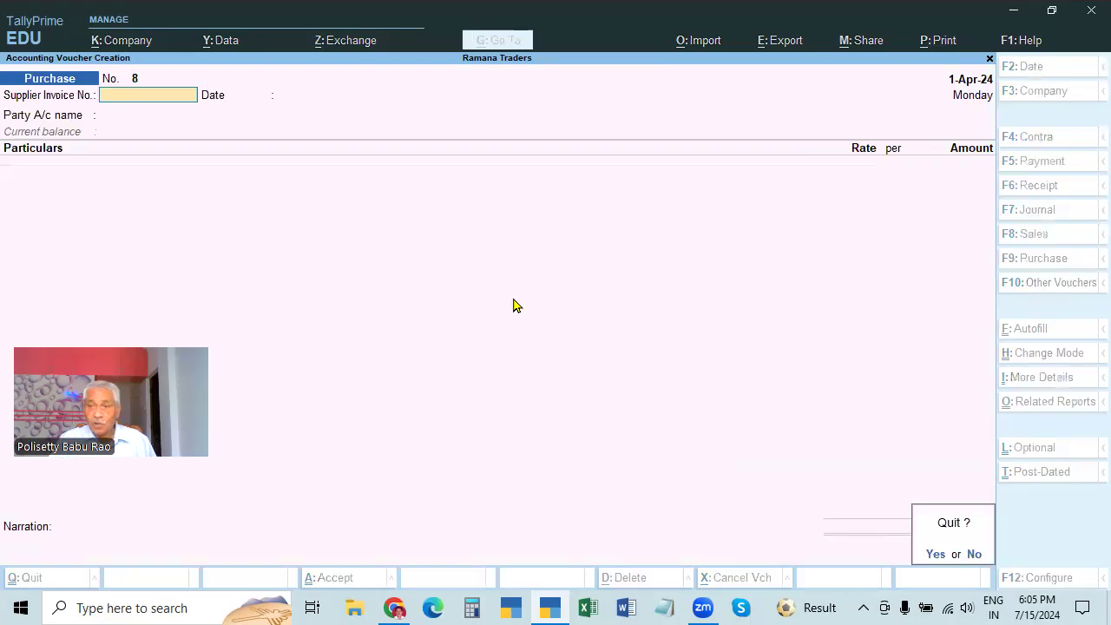
{"action": "key", "text": "Return"}
{"action": "key", "text": "Return"}
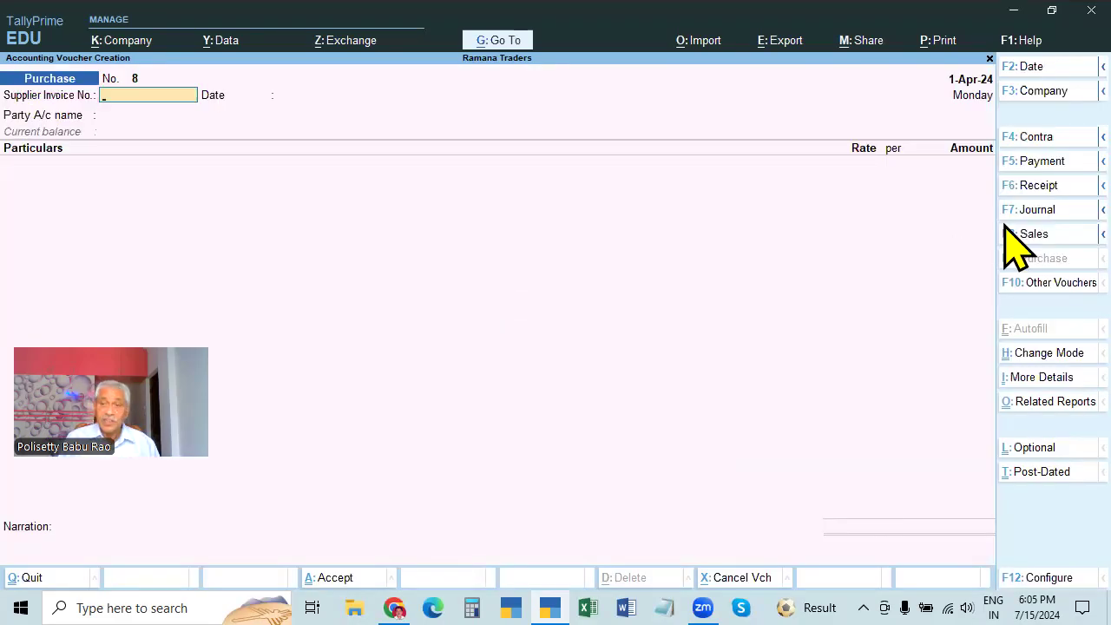
Change Purchase voucher 8 to As Voucher mode and confirm it as current
{"action": "left_click", "coordinate": [1041, 355]}
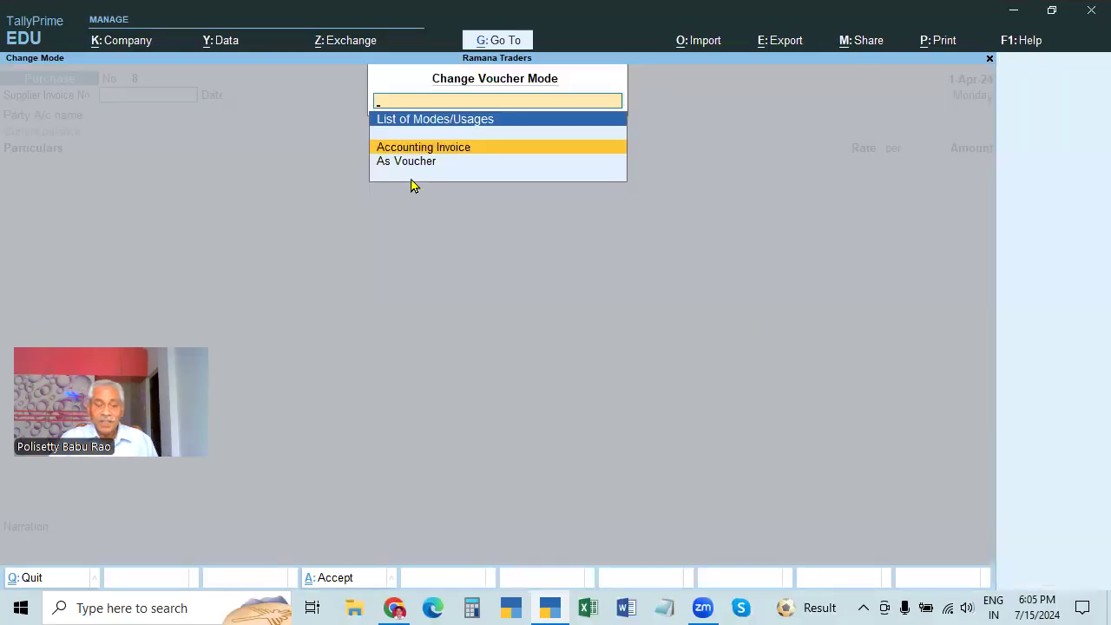
{"action": "key", "text": "Escape"}
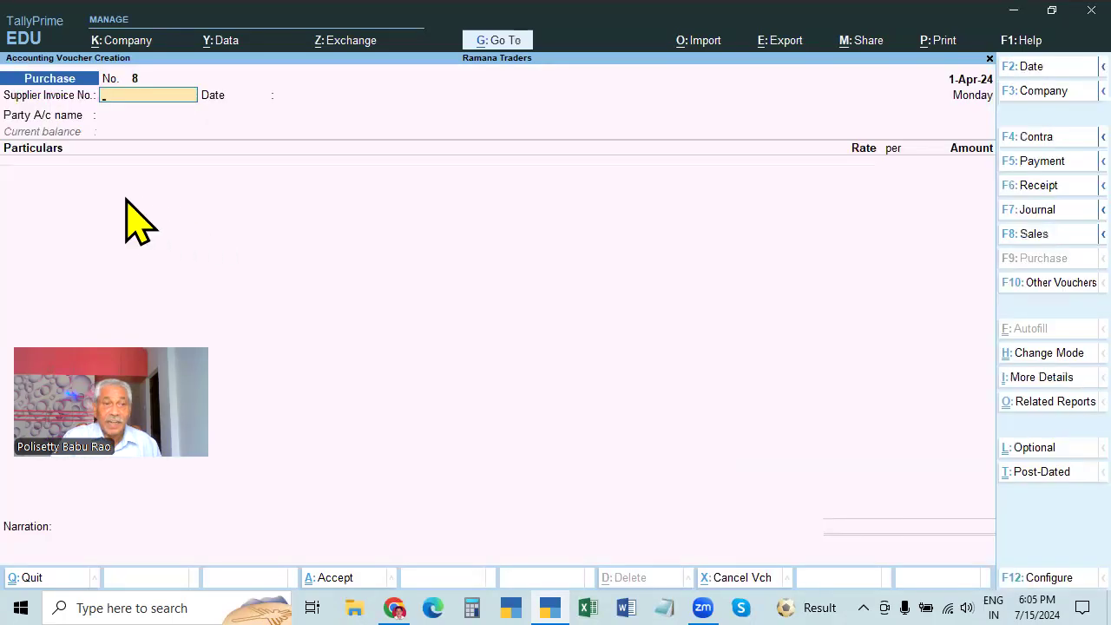
{"action": "left_click", "coordinate": [1038, 353]}
{"action": "left_click", "coordinate": [410, 163]}
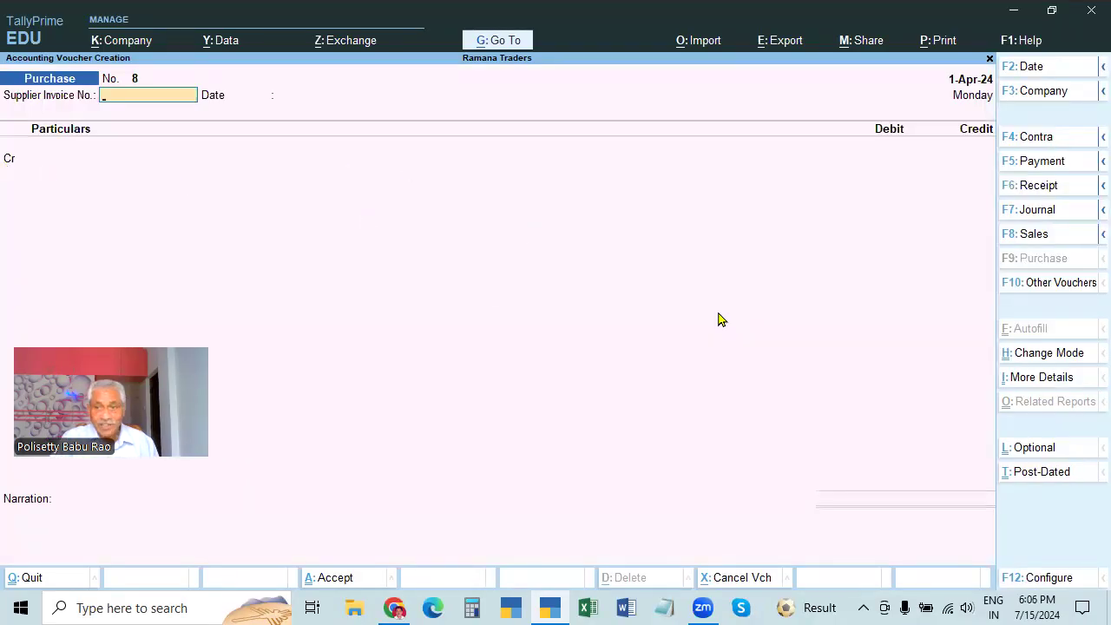
{"action": "left_click", "coordinate": [1033, 354]}
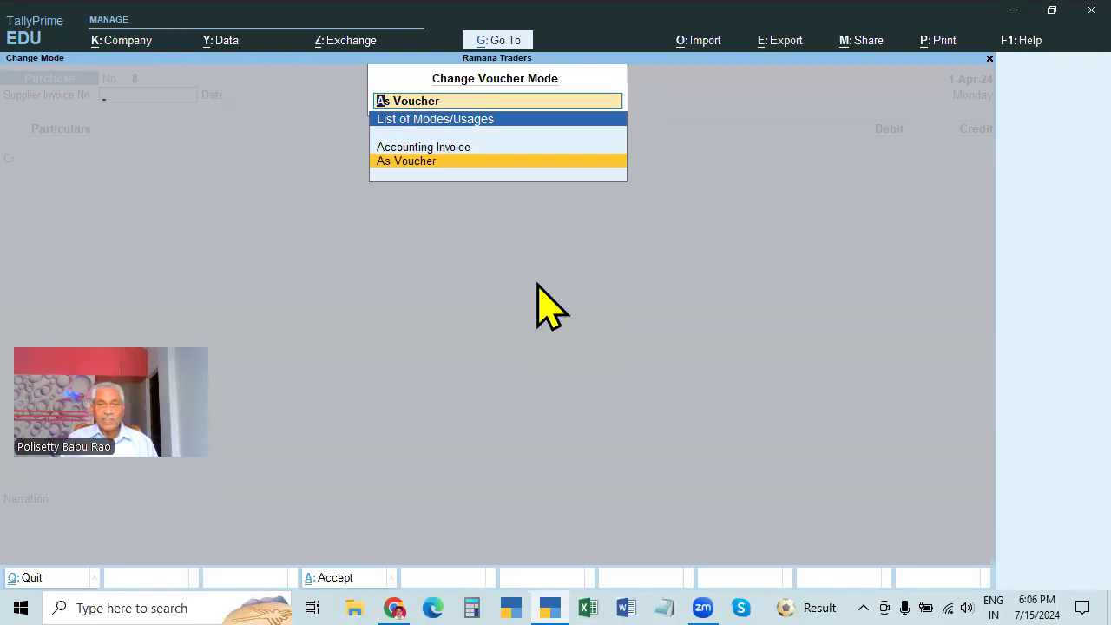
{"action": "key", "text": "Return"}
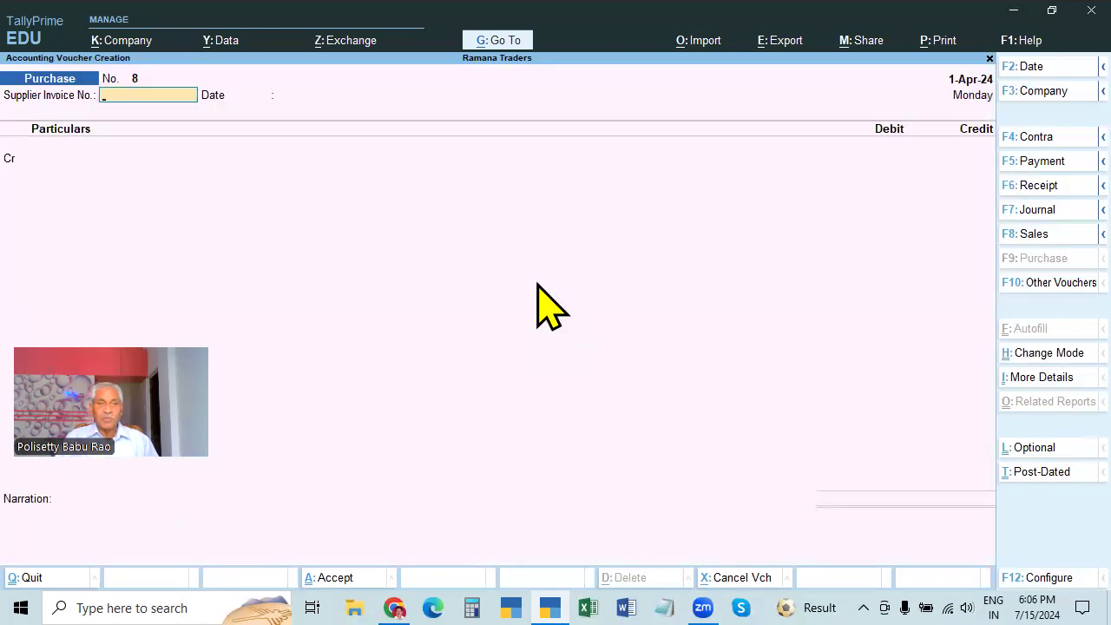
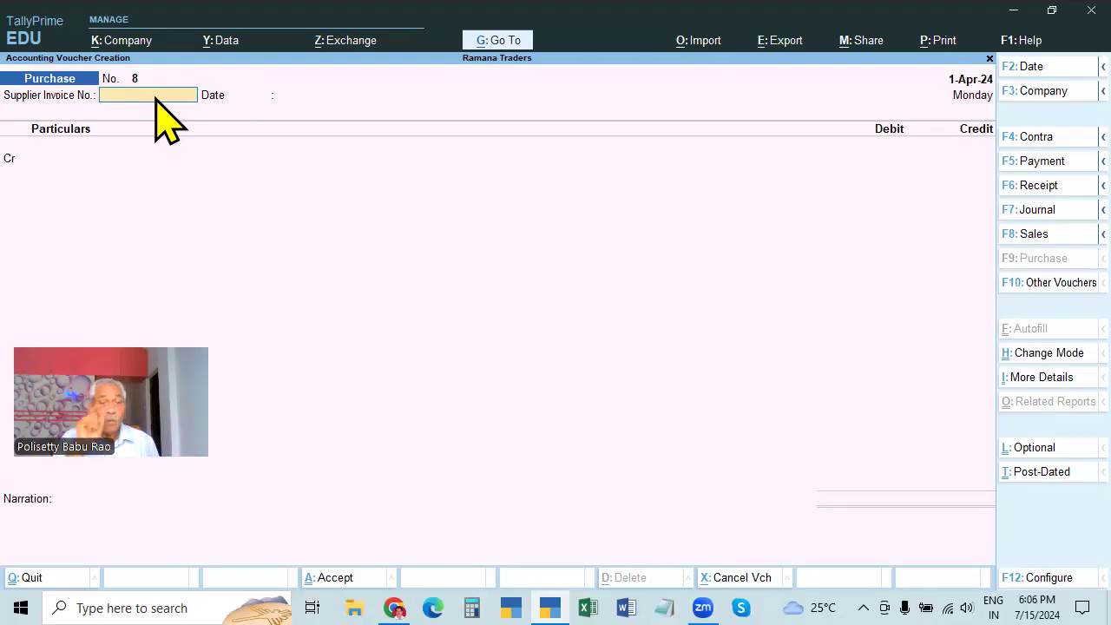
Enter supplier invoice number 12 on purchase voucher 8 and keep the 1-Apr-24 date
{"action": "type", "text": "2"}
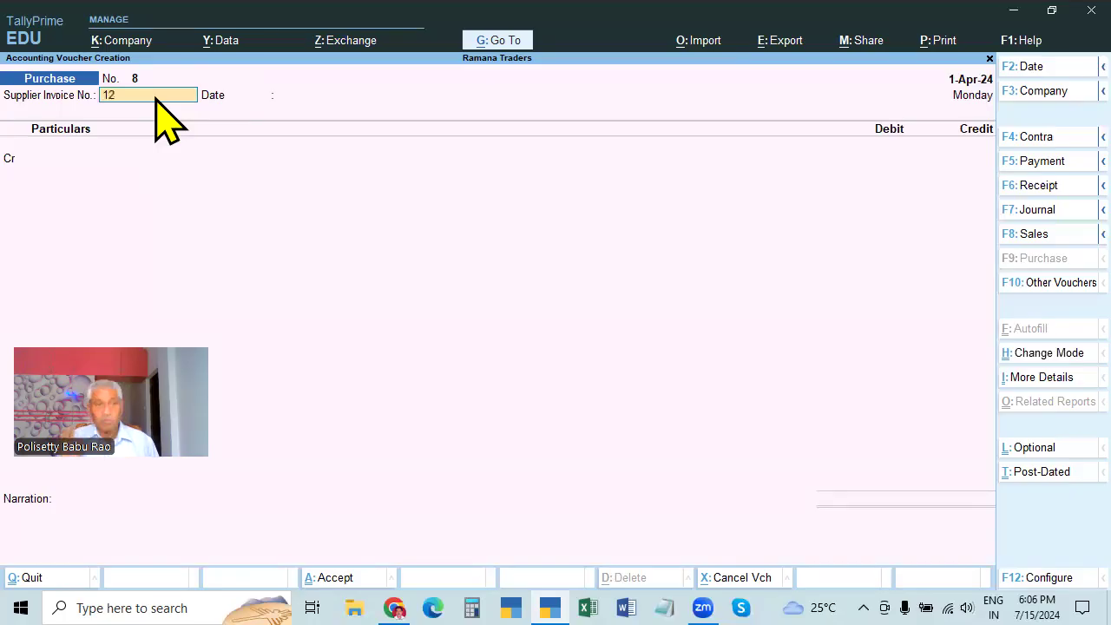
{"action": "key", "text": "Return"}
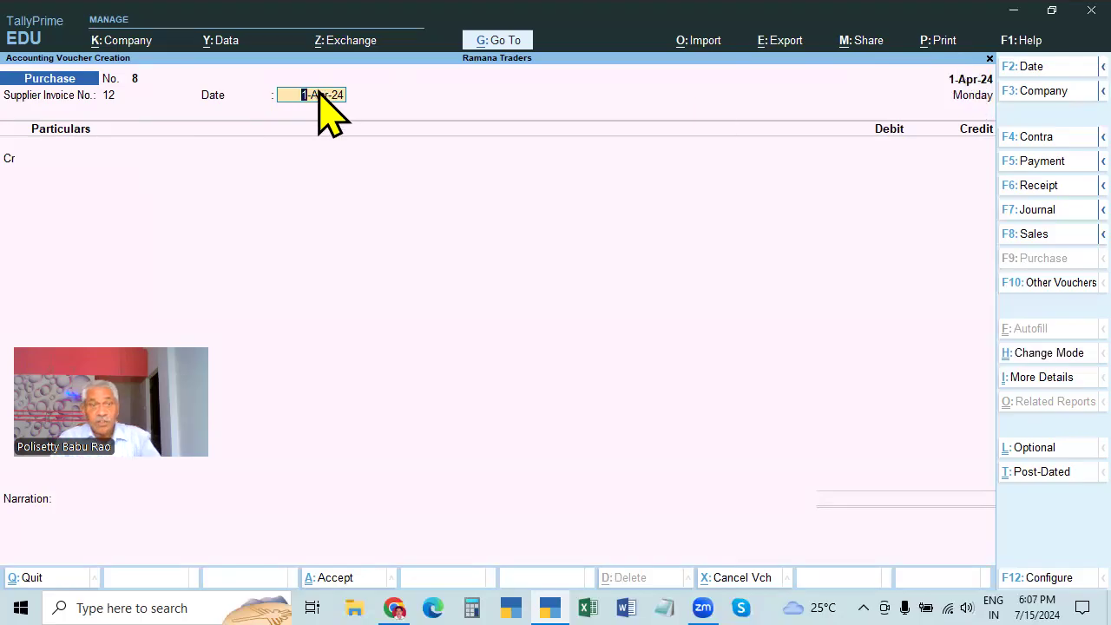
{"action": "key", "text": "Return"}
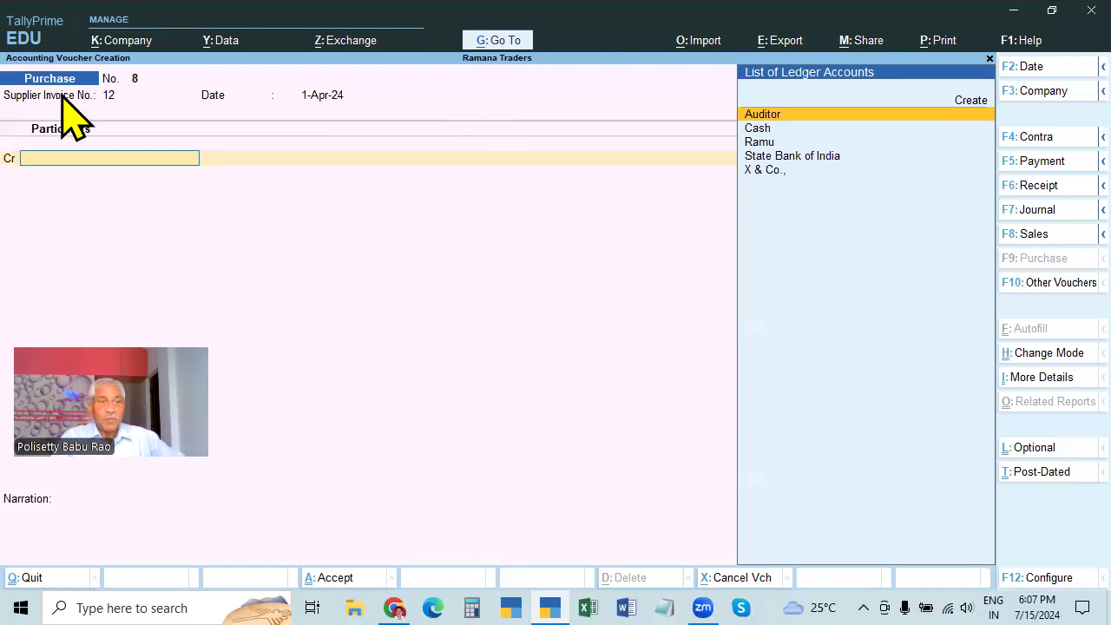
Select X & Co., as the credited party and review its ledger without changing anything
{"action": "left_click", "coordinate": [759, 171]}
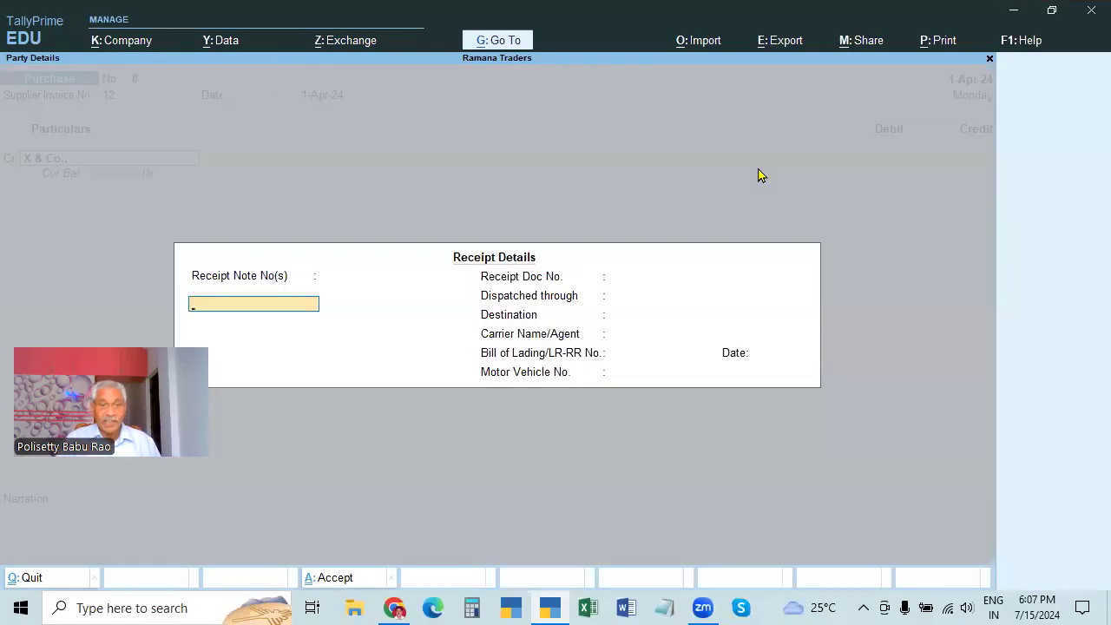
{"action": "key", "text": "Escape"}
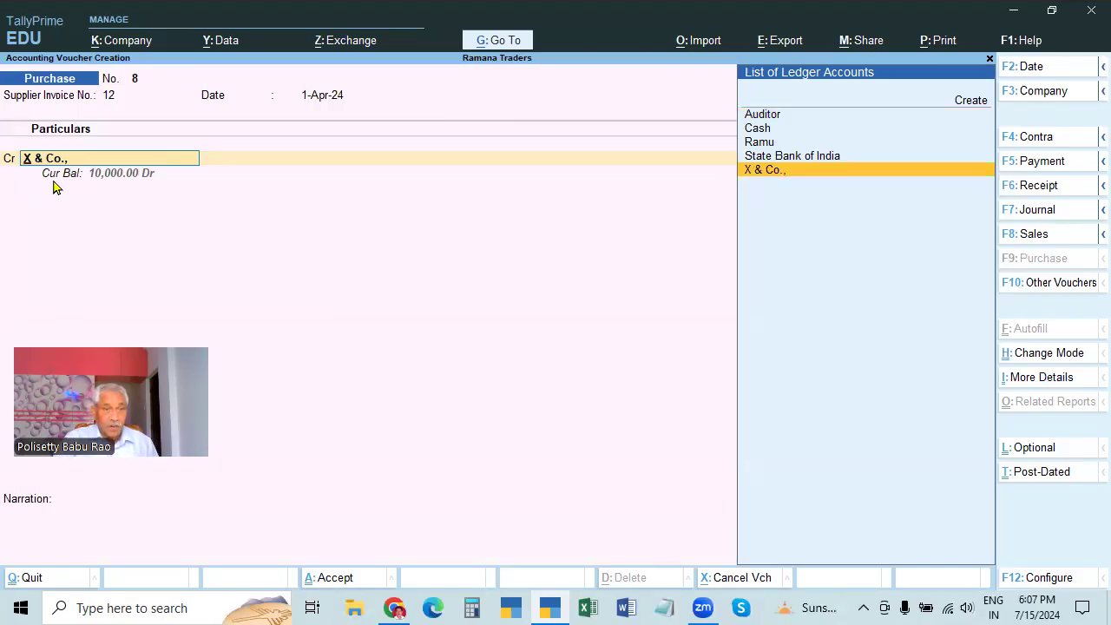
{"action": "key", "text": "ctrl"}
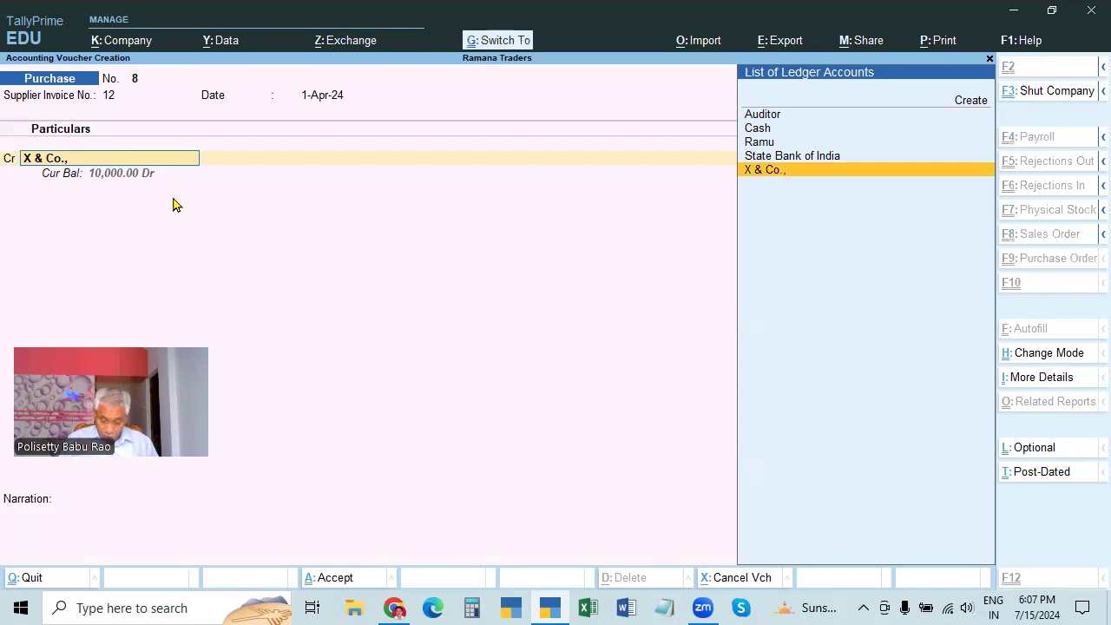
{"action": "key", "text": "ctrl+Return"}
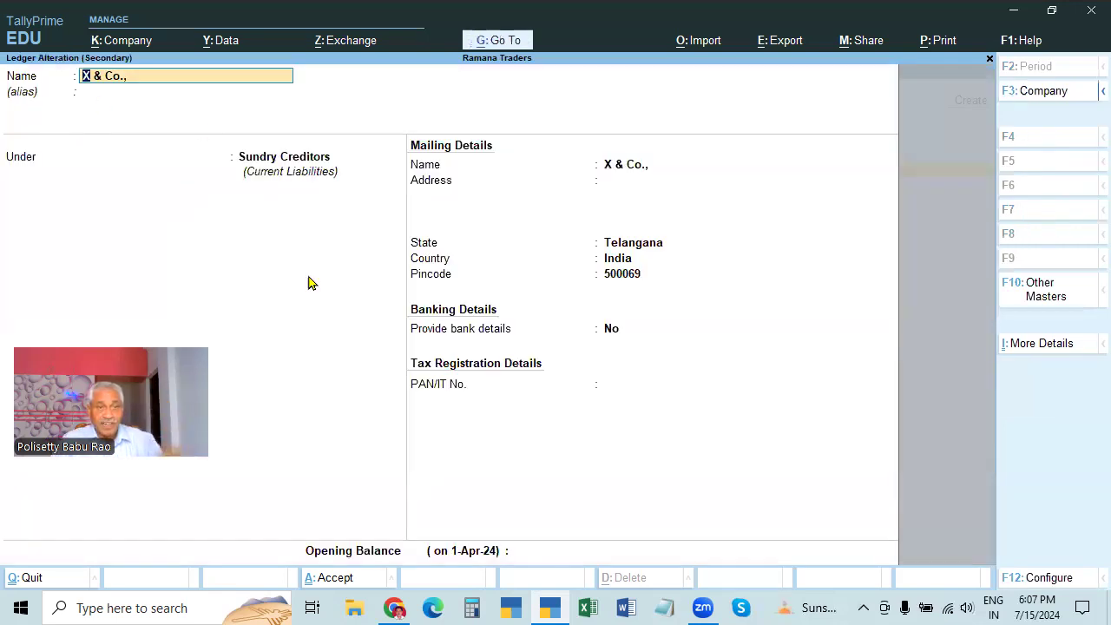
{"action": "key", "text": "BackSpace"}
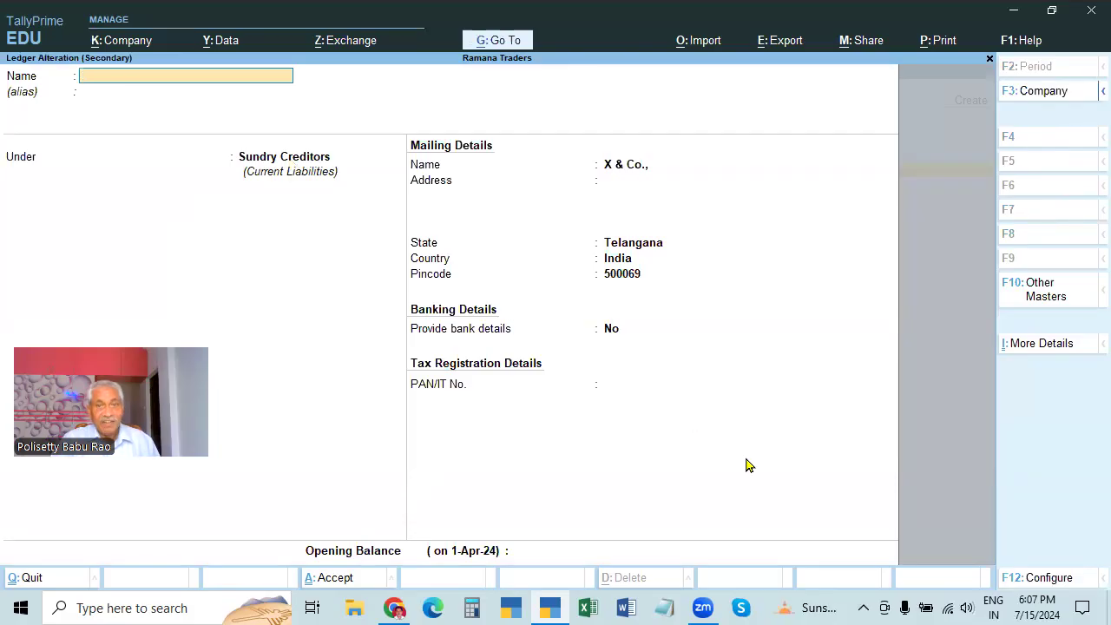
{"action": "key", "text": "Escape"}
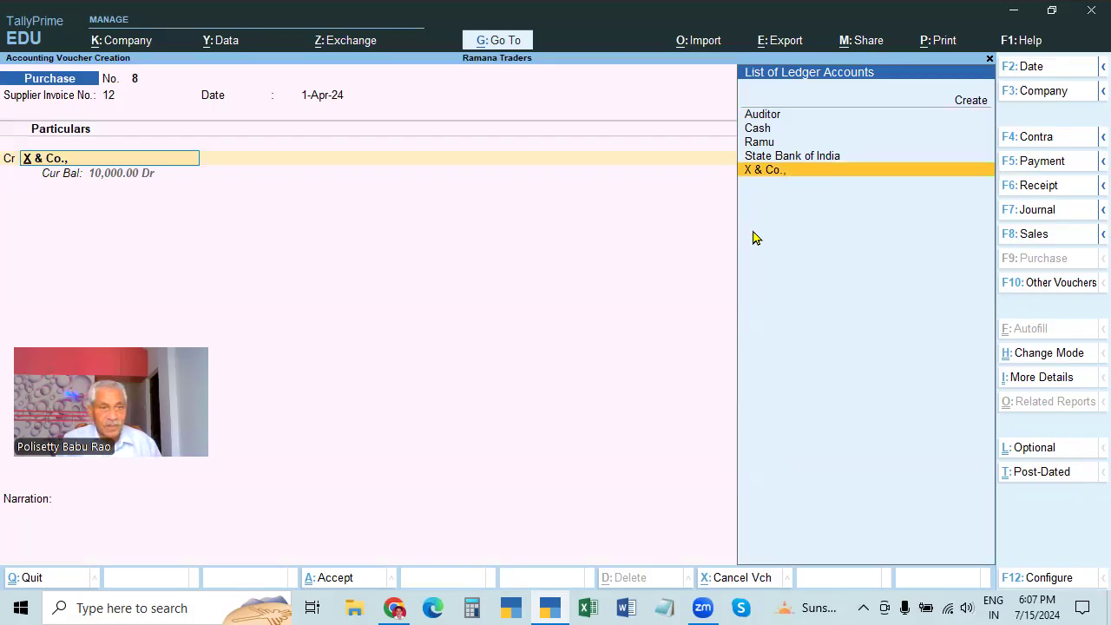
Accept X & Co.'s receipt and party details and enter a 20000 credit amount
{"action": "key", "text": "Return"}
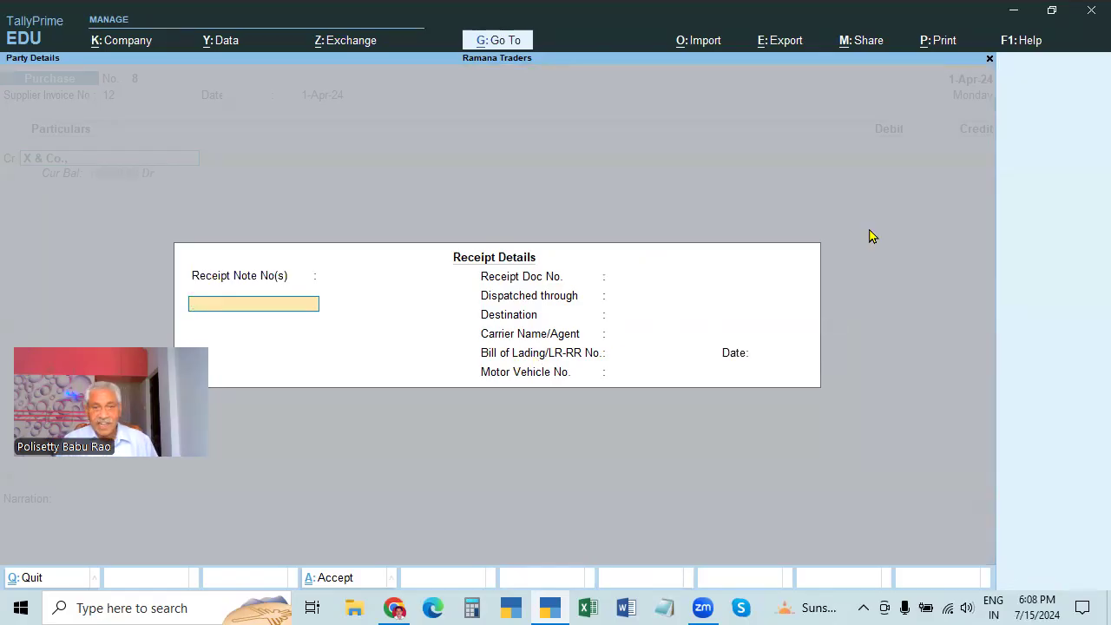
{"action": "key", "text": "Return"}
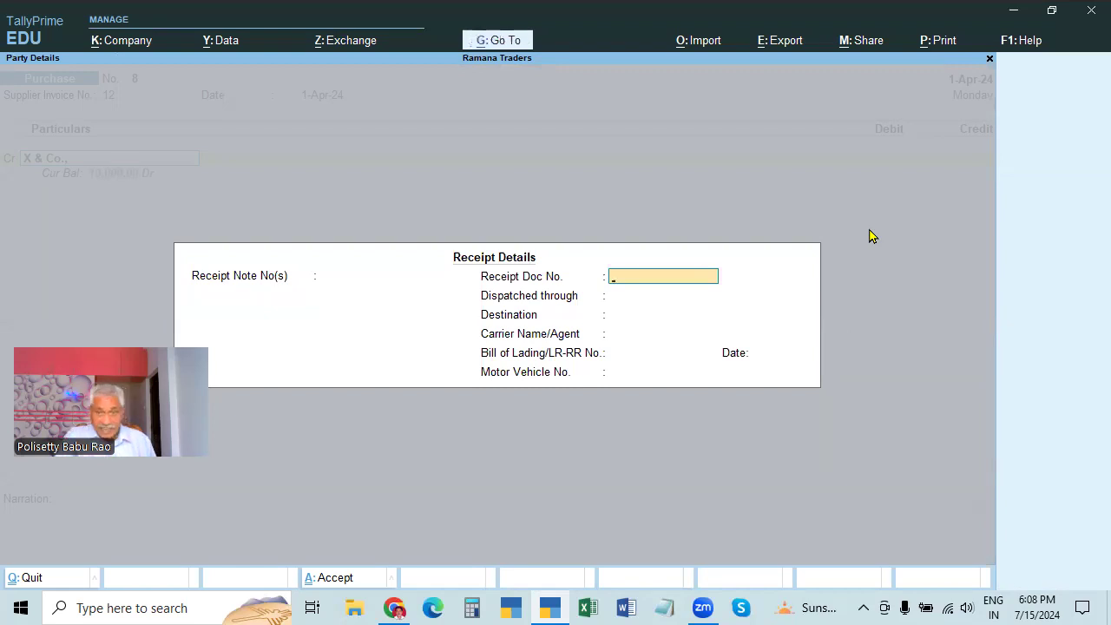
{"action": "key", "text": "Escape"}
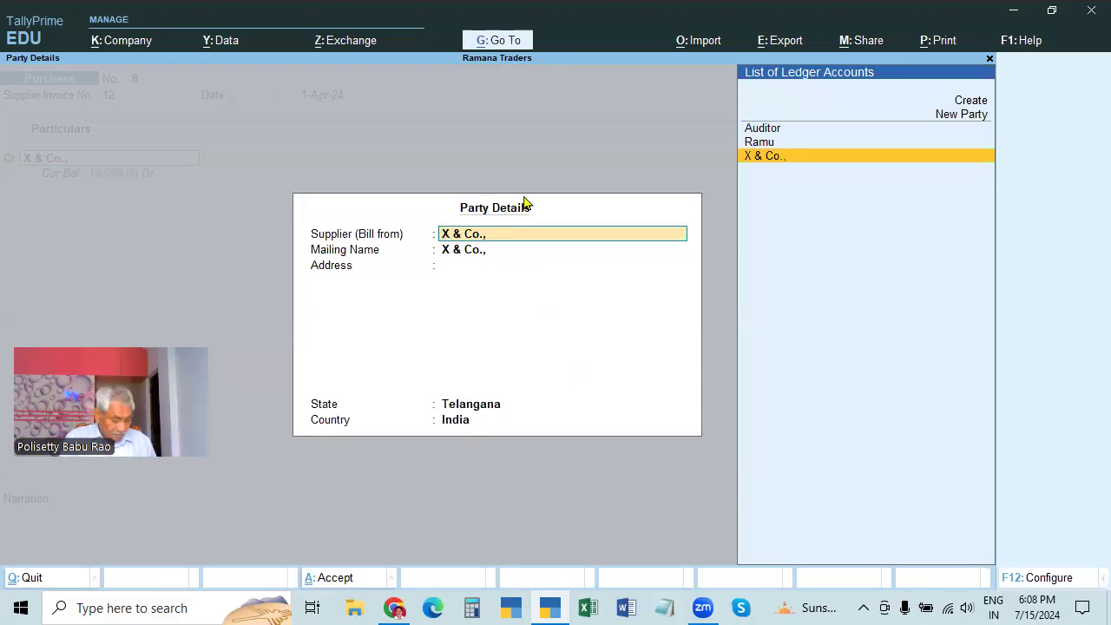
{"action": "key", "text": "ctrl+a"}
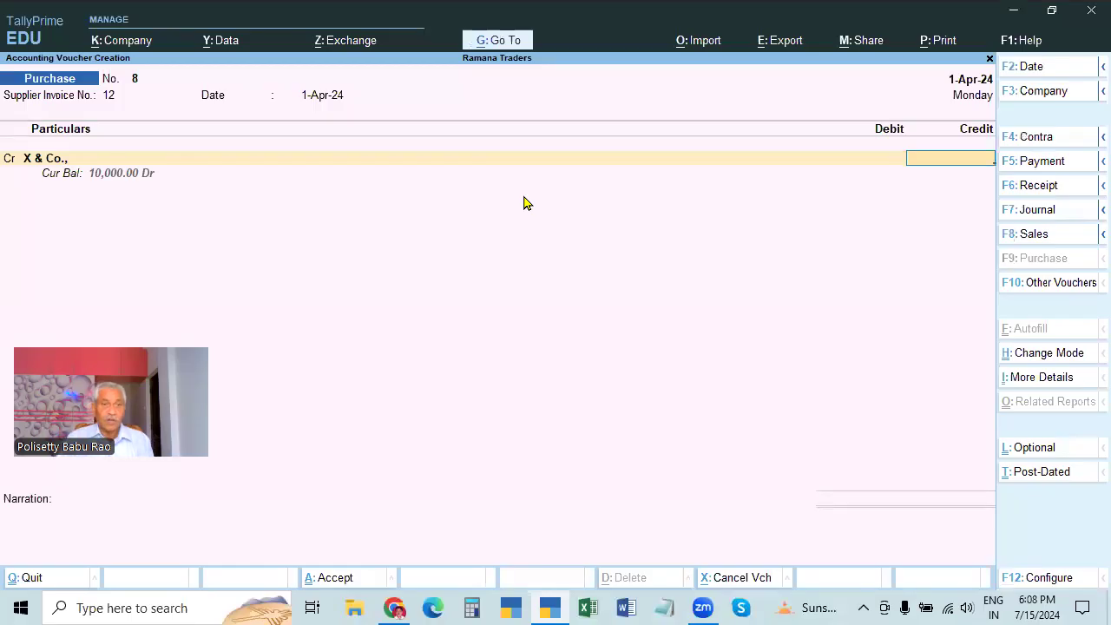
{"action": "type", "text": "20000"}
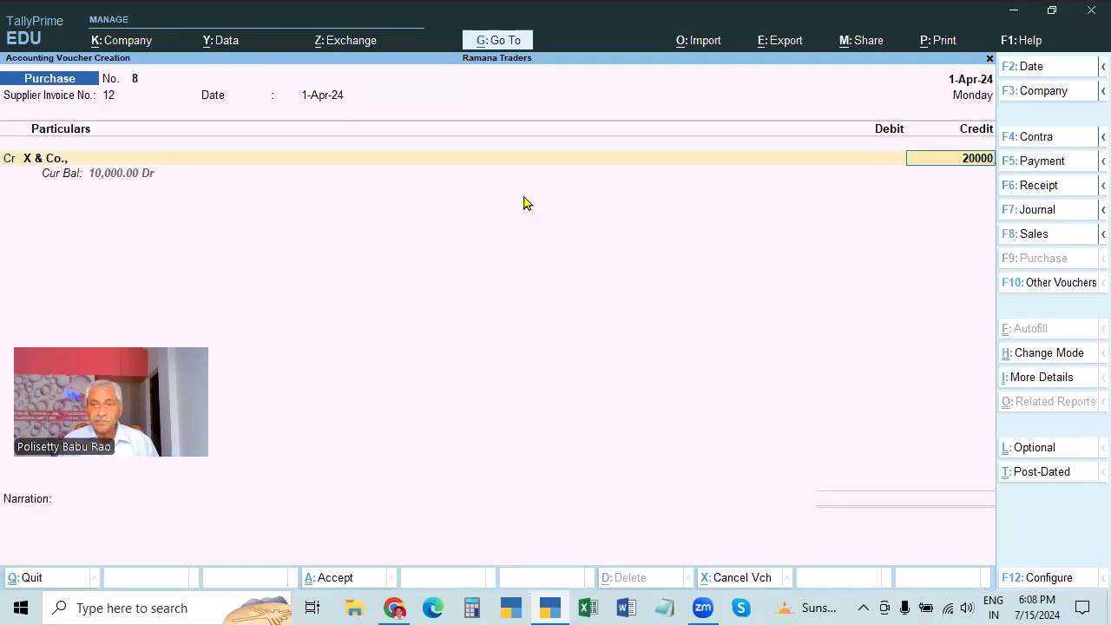
Debit Purchases 20,000, narrate 'BEING GOODS PURCHASED ON CREDIT', and save the voucher
{"action": "key", "text": "Return"}
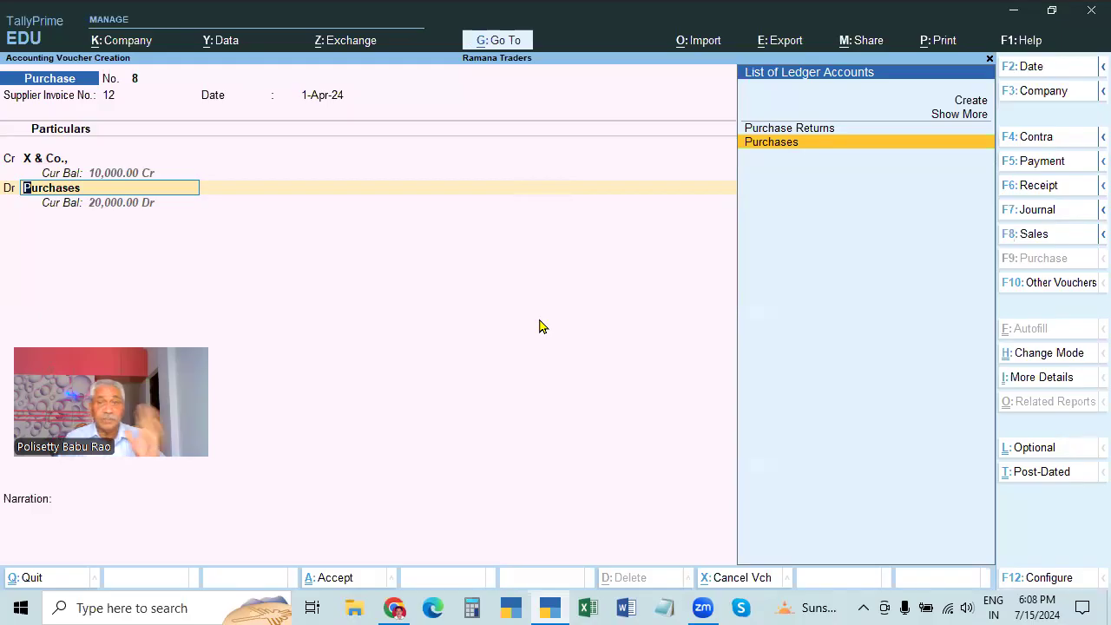
{"action": "key", "text": "Return"}
{"action": "key", "text": "Return"}
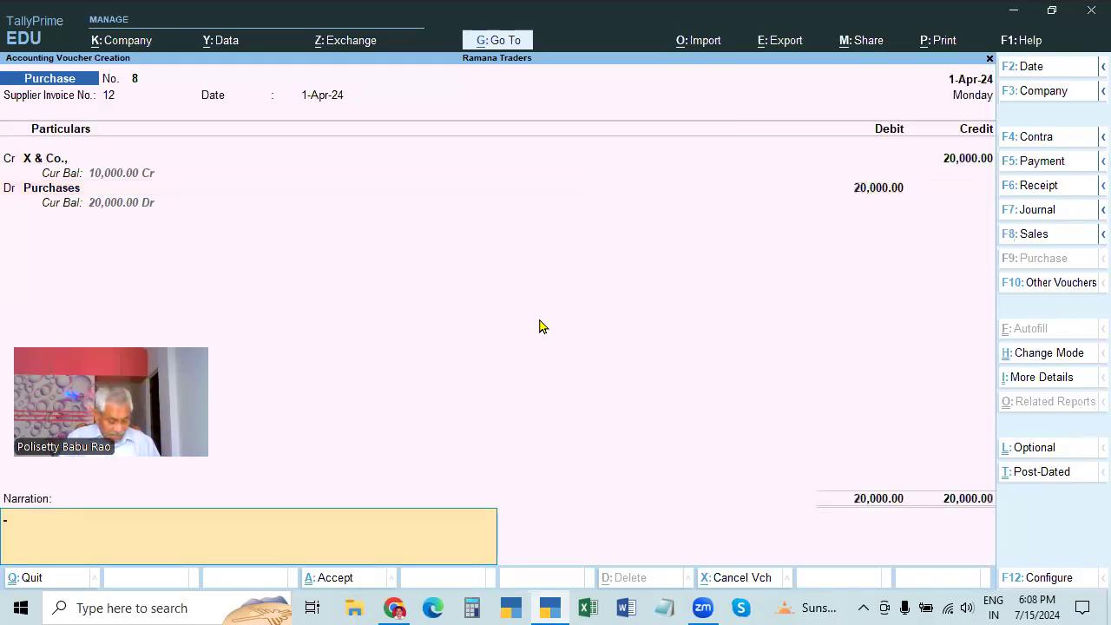
{"action": "type", "text": "BEING GOODS PURCHASED ON CREIDT"}
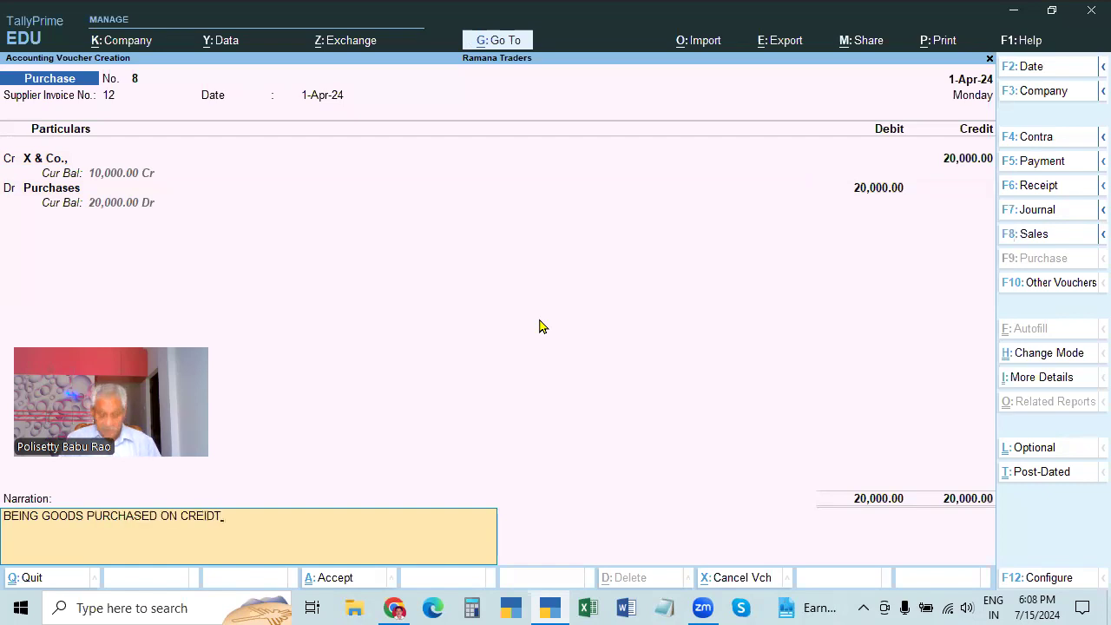
{"action": "key", "text": "BackSpace"}
{"action": "key", "text": "BackSpace"}
{"action": "type", "text": "DIT"}
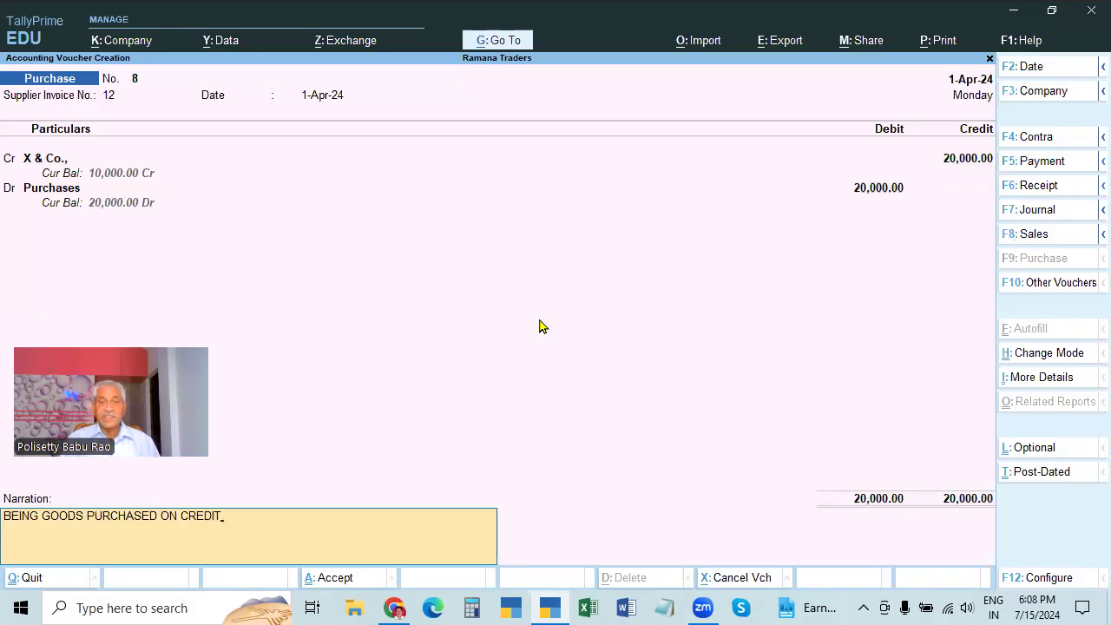
{"action": "key", "text": "Return"}
{"action": "key", "text": "Return"}
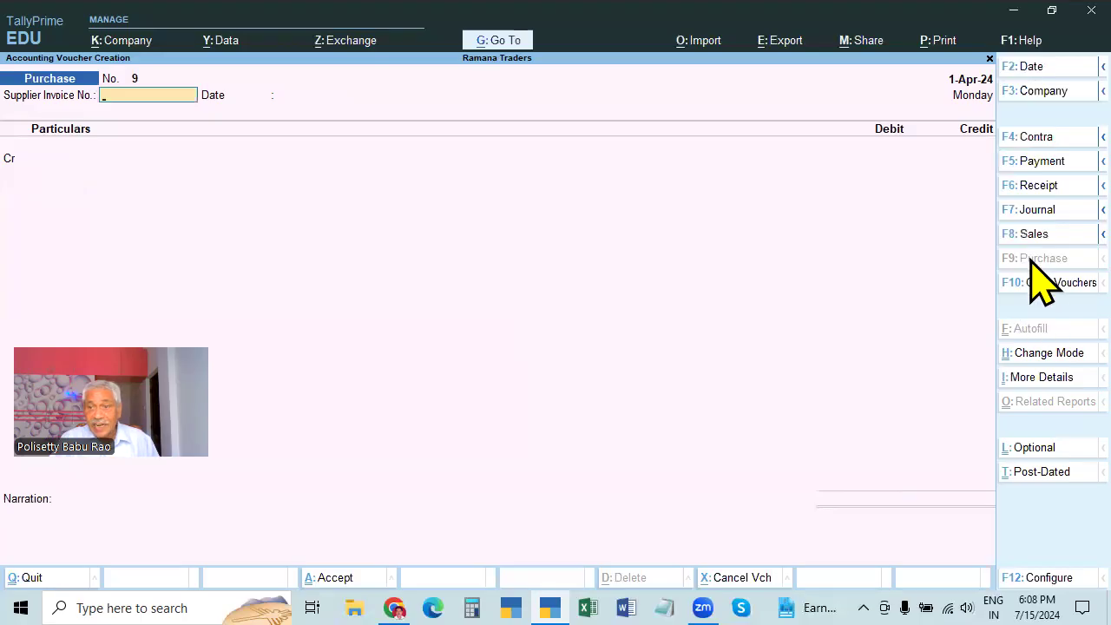
Change purchase voucher 9 to Accounting Invoice mode
{"action": "left_click", "coordinate": [1041, 356]}
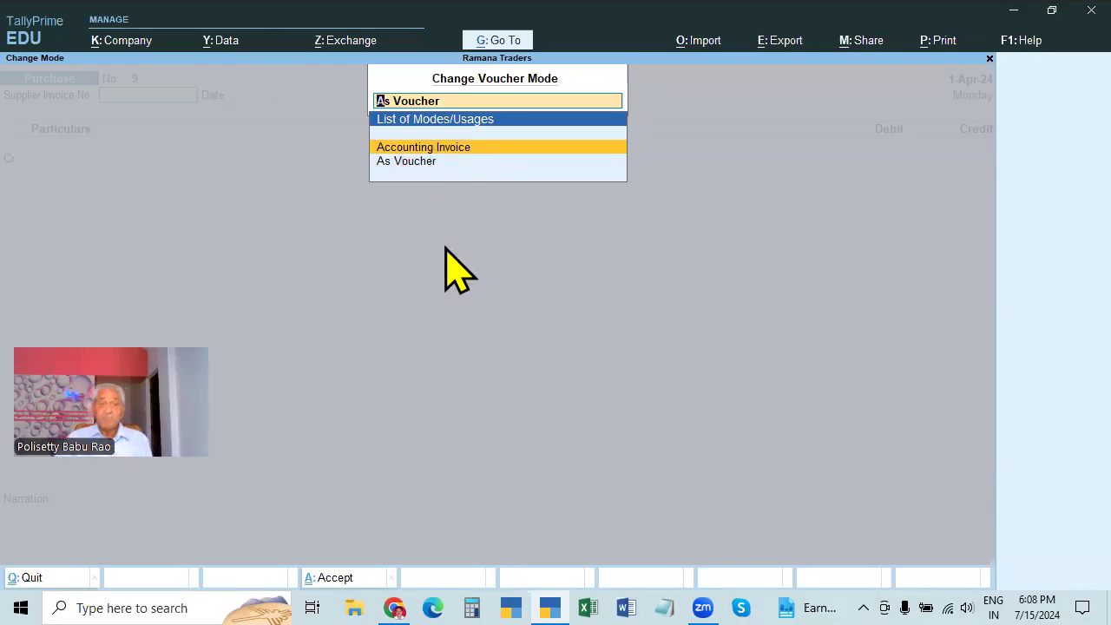
{"action": "left_click", "coordinate": [460, 155]}
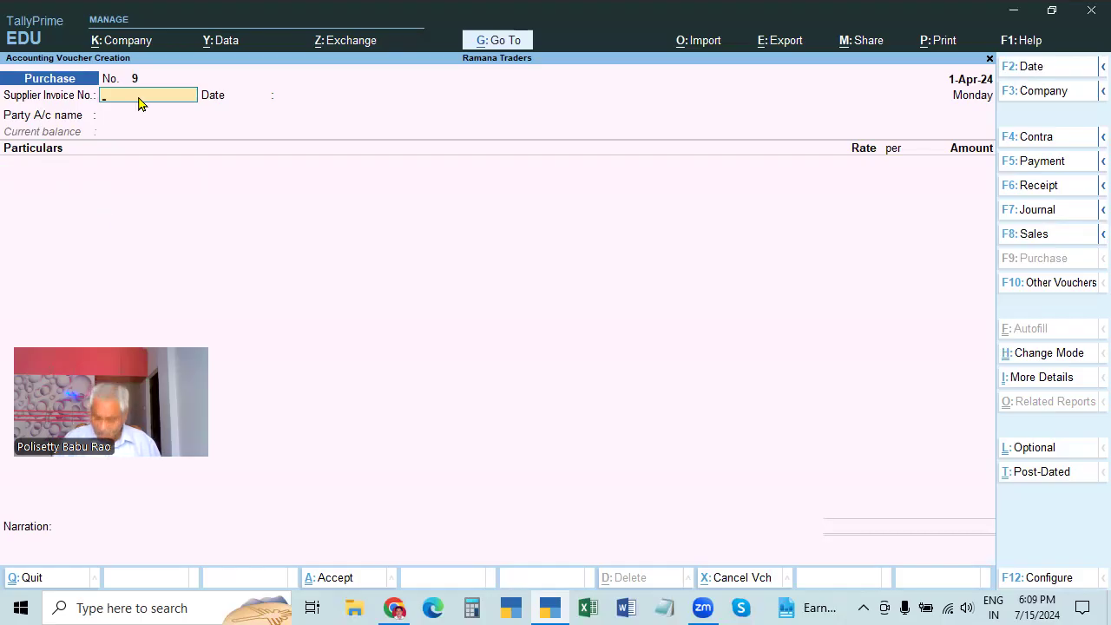
Enter supplier invoice 12 dated 1-Apr-24 with X & Co. as the party account
{"action": "type", "text": "12"}
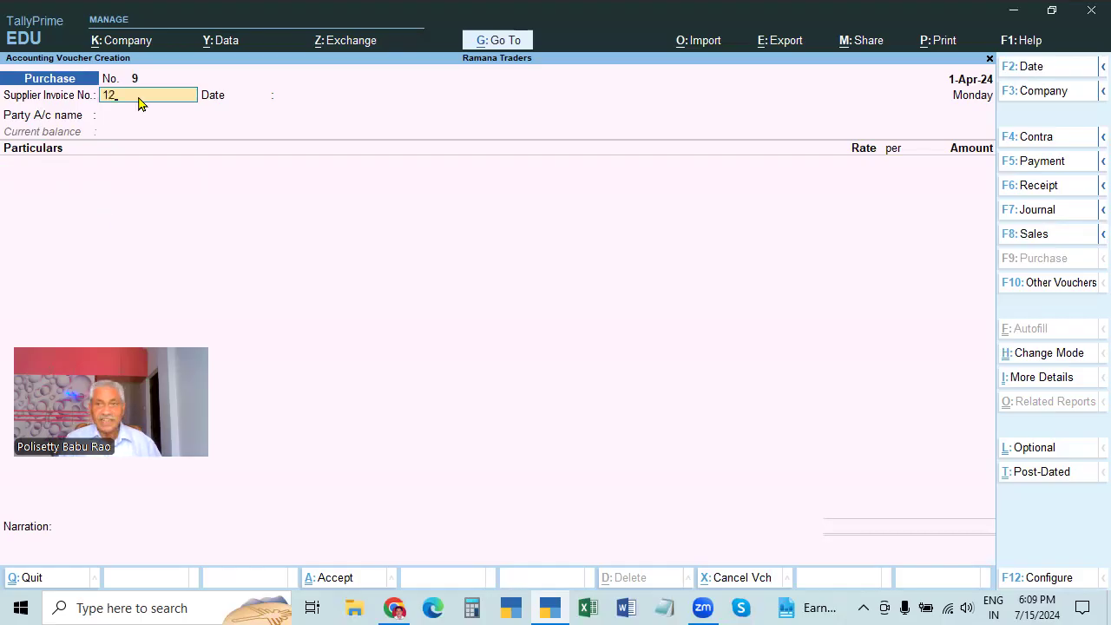
{"action": "key", "text": "Return"}
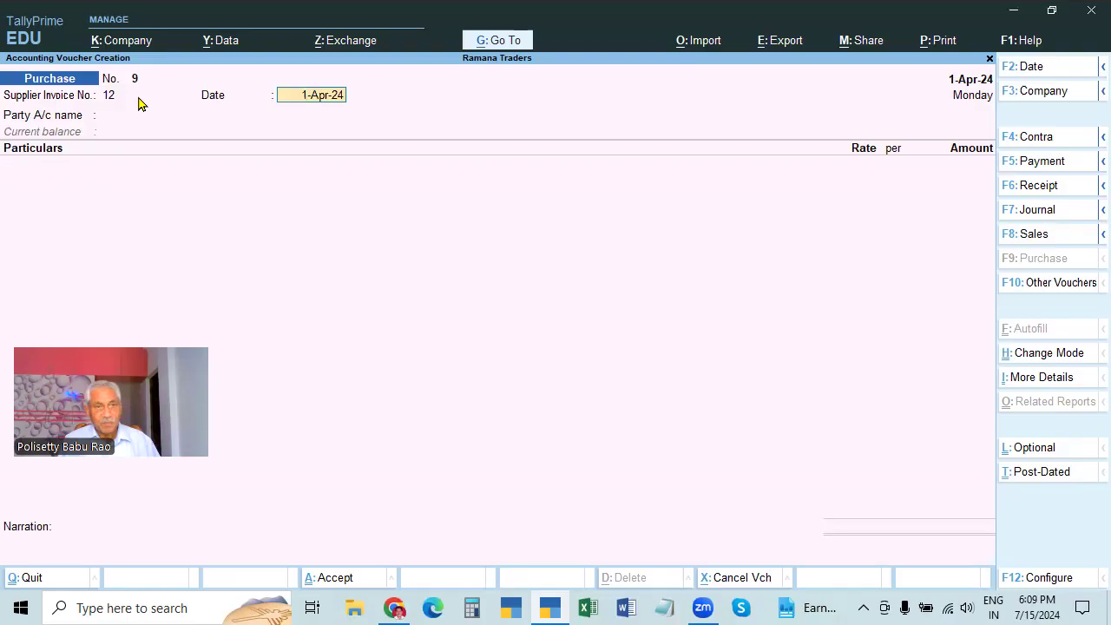
{"action": "key", "text": "Return"}
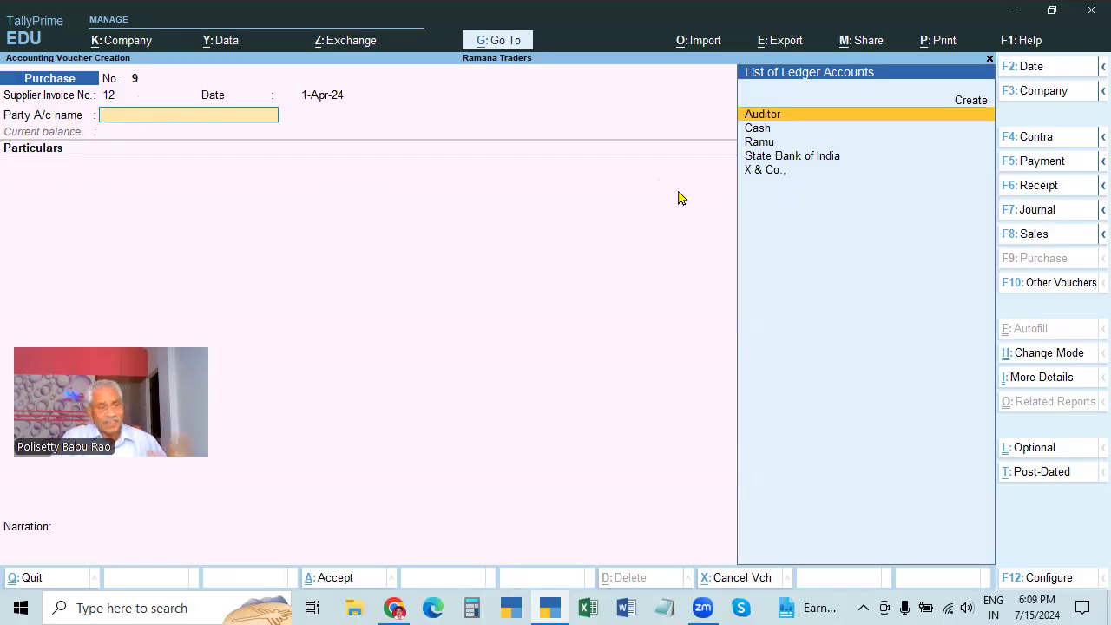
{"action": "left_click", "coordinate": [762, 170]}
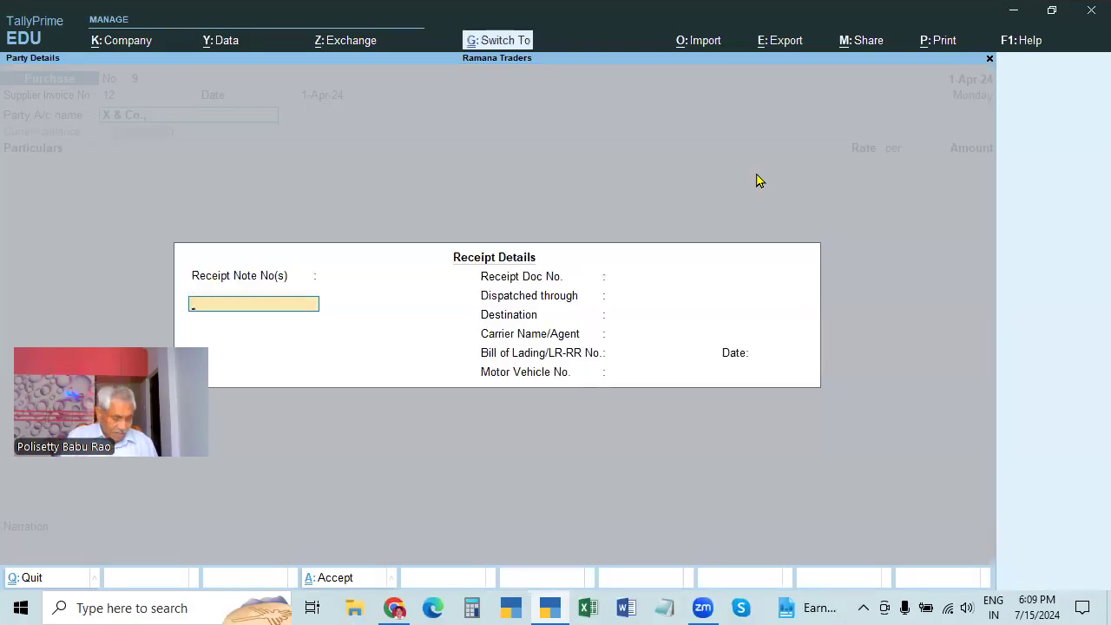
{"action": "key", "text": "Return"}
{"action": "key", "text": "Return"}
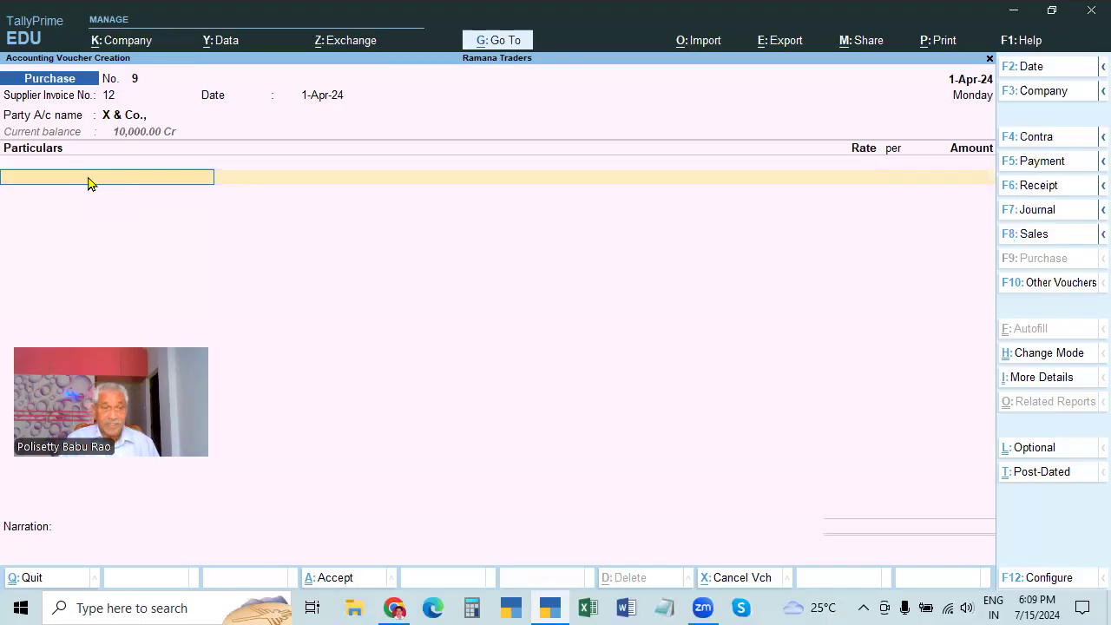
Charge Purchases 20,000, repeat the previous narration, and save purchase No. 9
{"action": "type", "text": "P"}
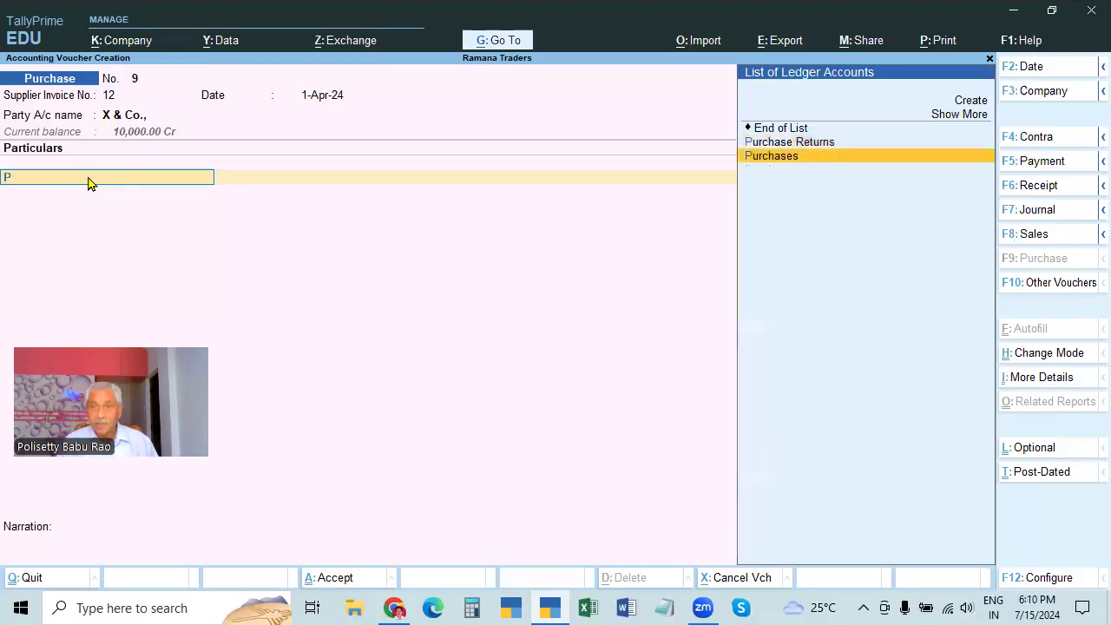
{"action": "key", "text": "Return"}
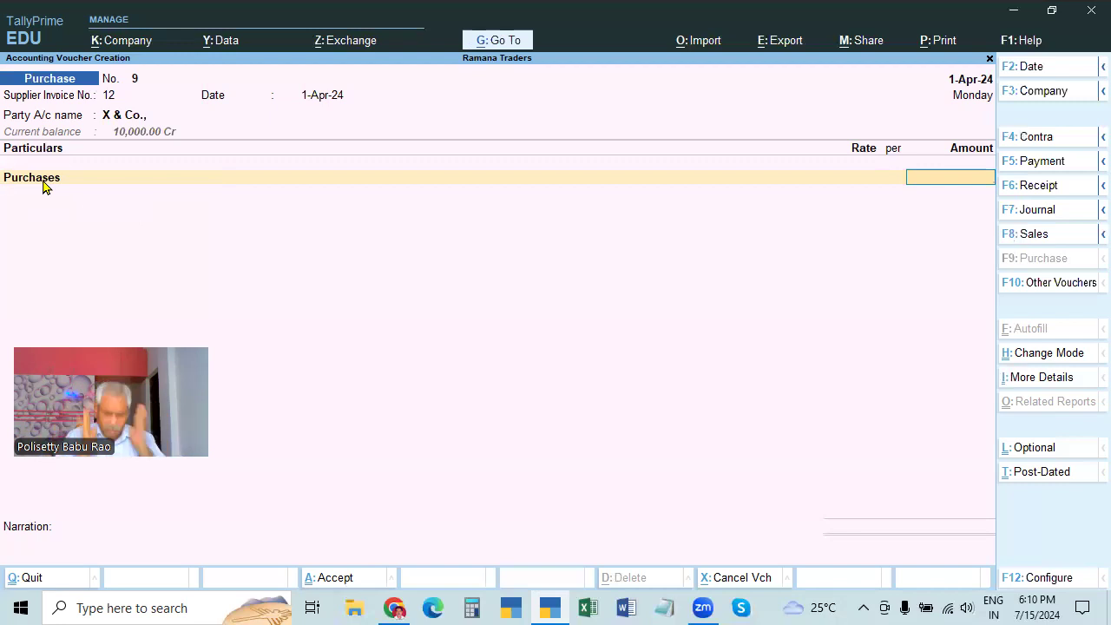
{"action": "type", "text": "20000"}
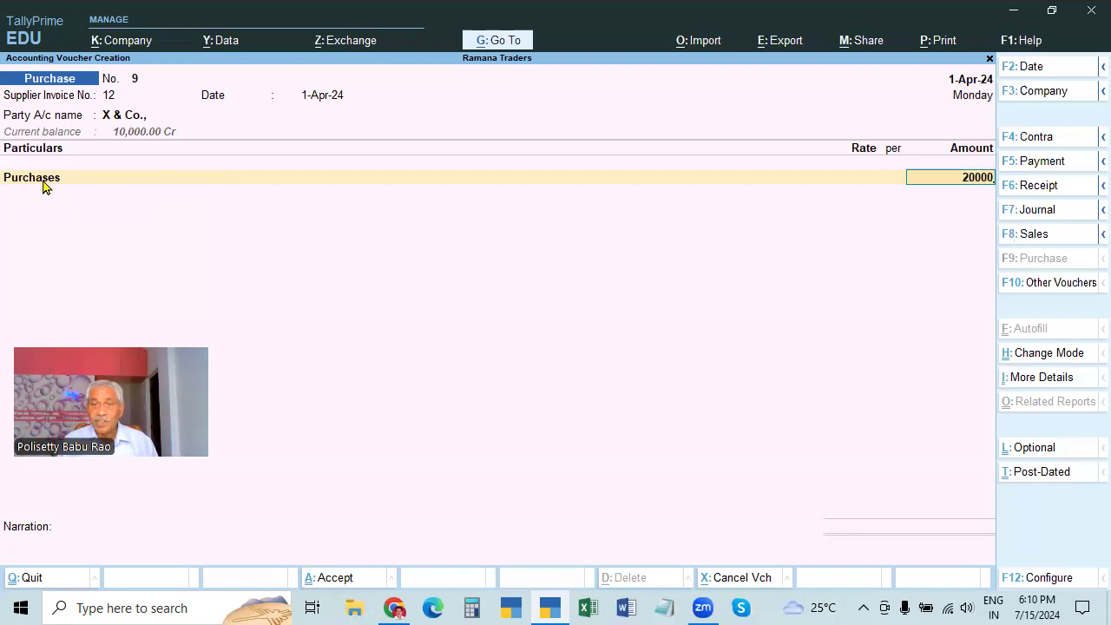
{"action": "key", "text": "Return"}
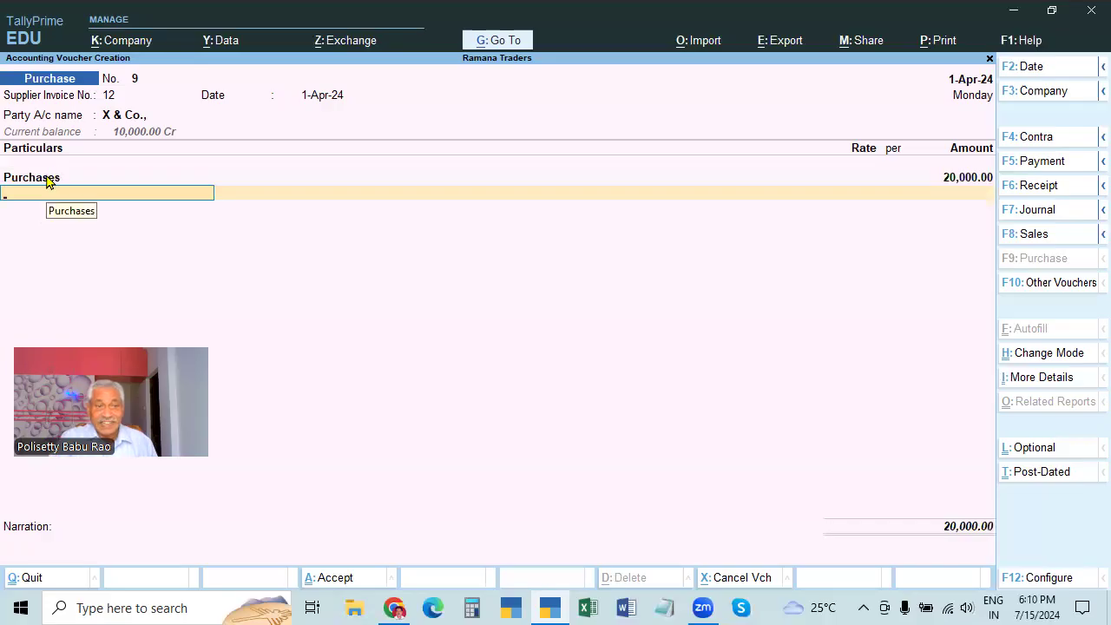
{"action": "left_click", "coordinate": [1038, 353]}
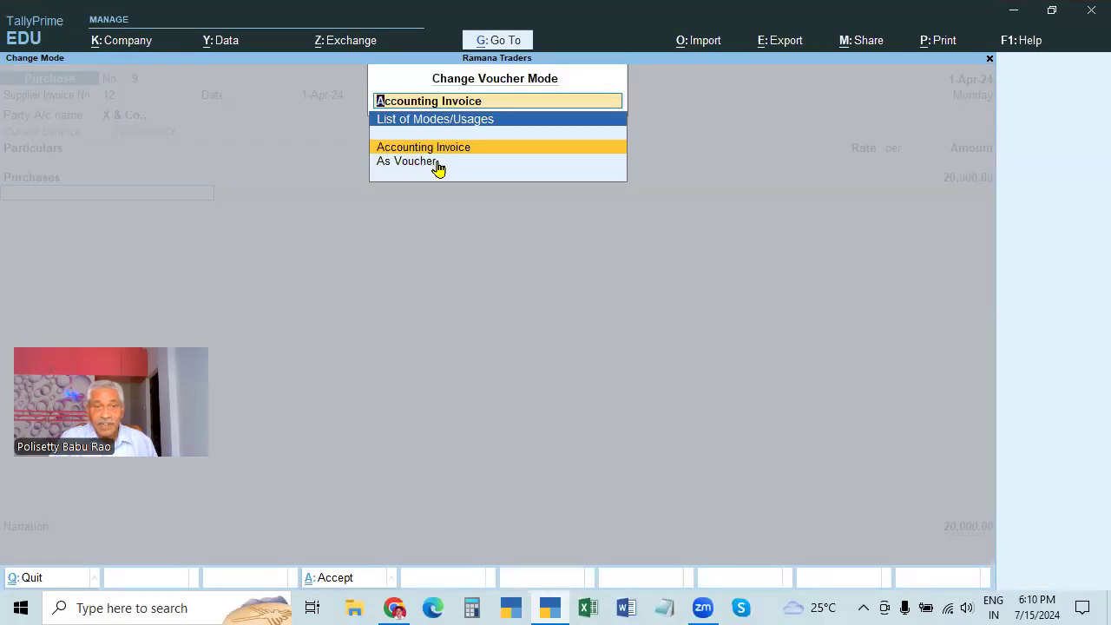
{"action": "key", "text": "Return"}
{"action": "key", "text": "Return"}
{"action": "key", "text": "Return"}
{"action": "key", "text": "Return"}
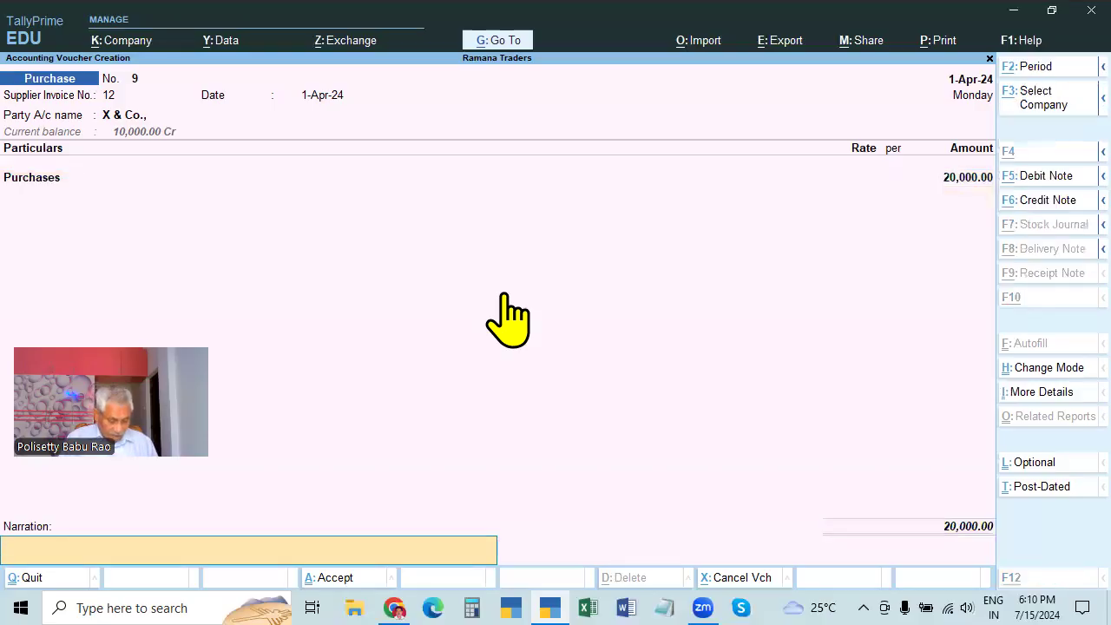
{"action": "key", "text": "alt+r"}
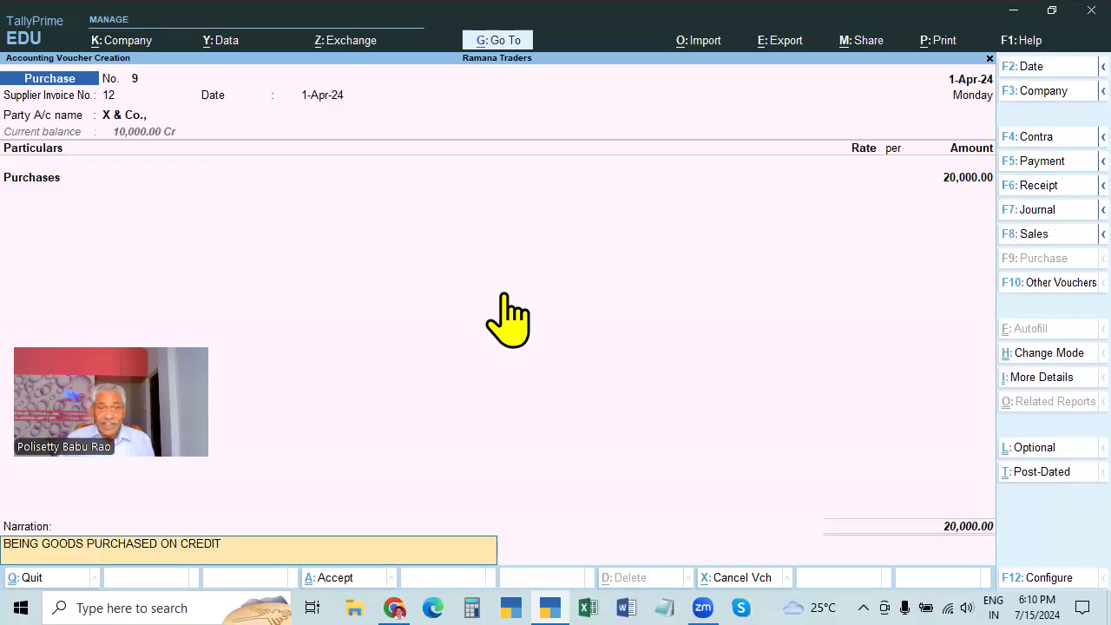
{"action": "key", "text": "Return"}
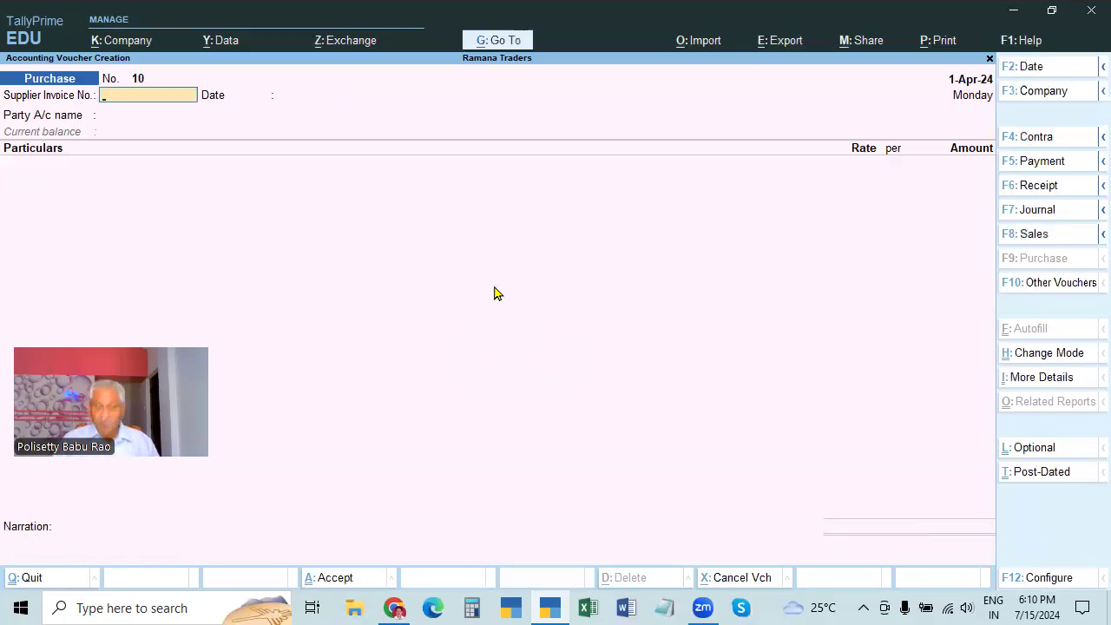
Enter supplier invoice 254 on purchase No. 10, choose X & Co., and accept its details
{"action": "type", "text": "254"}
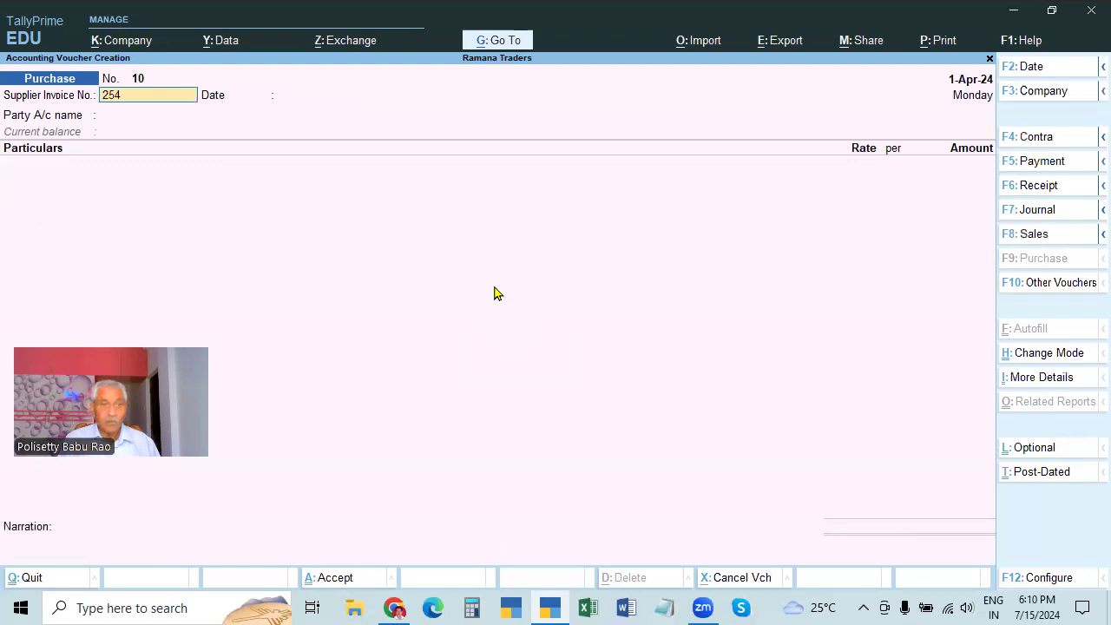
{"action": "key", "text": "Return"}
{"action": "key", "text": "Return"}
{"action": "key", "text": "Down"}
{"action": "key", "text": "Down"}
{"action": "key", "text": "Down"}
{"action": "key", "text": "Down"}
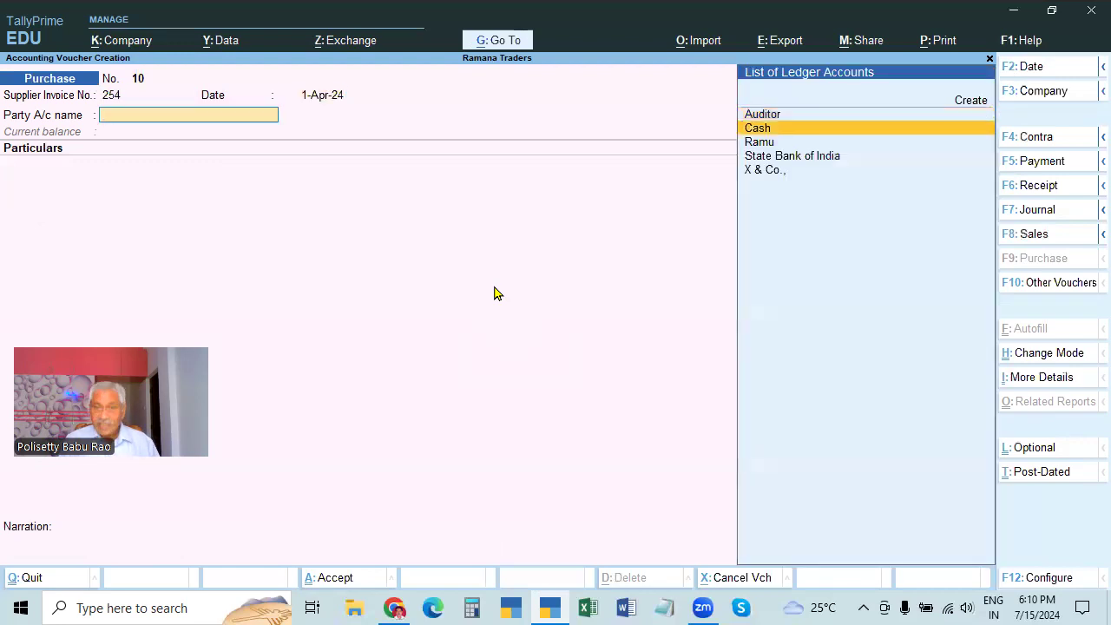
{"action": "key", "text": "Return"}
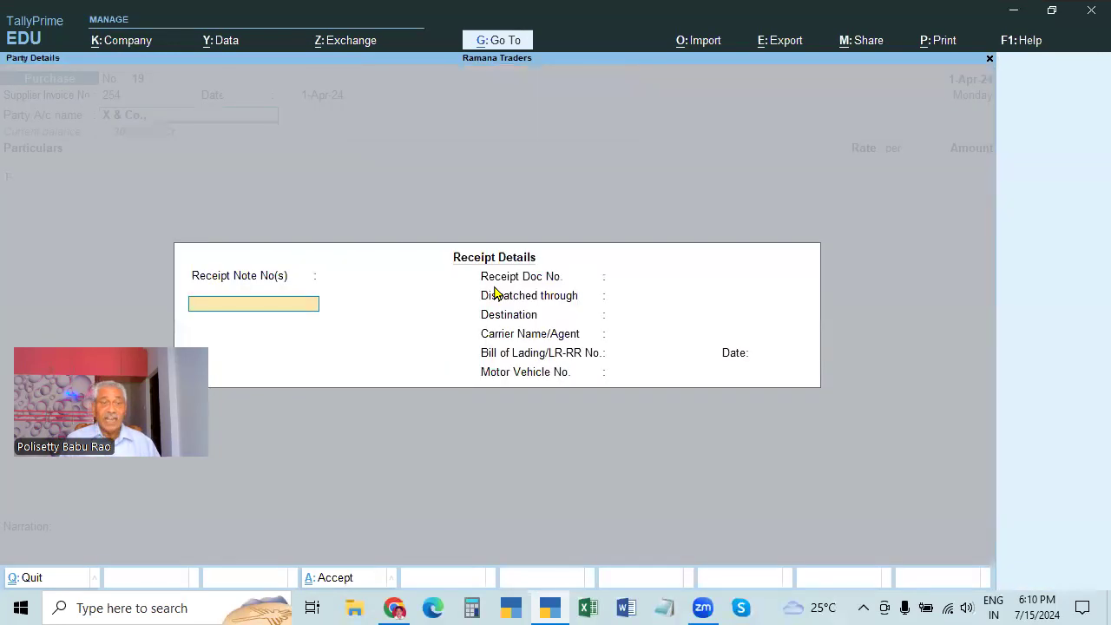
{"action": "key", "text": "ctrl+a"}
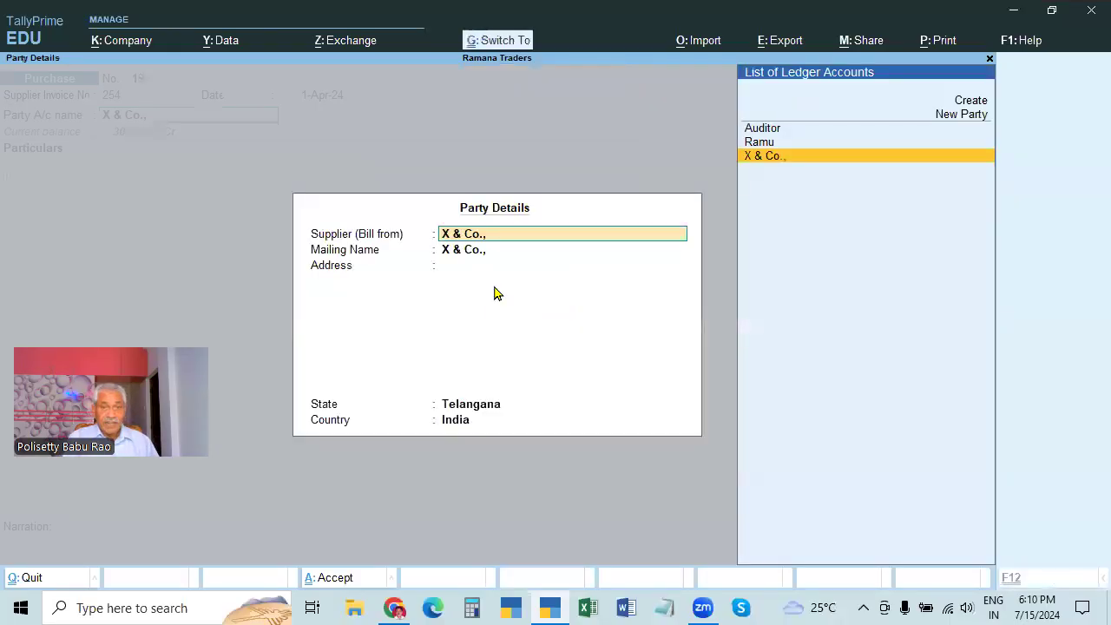
{"action": "key", "text": "ctrl+a"}
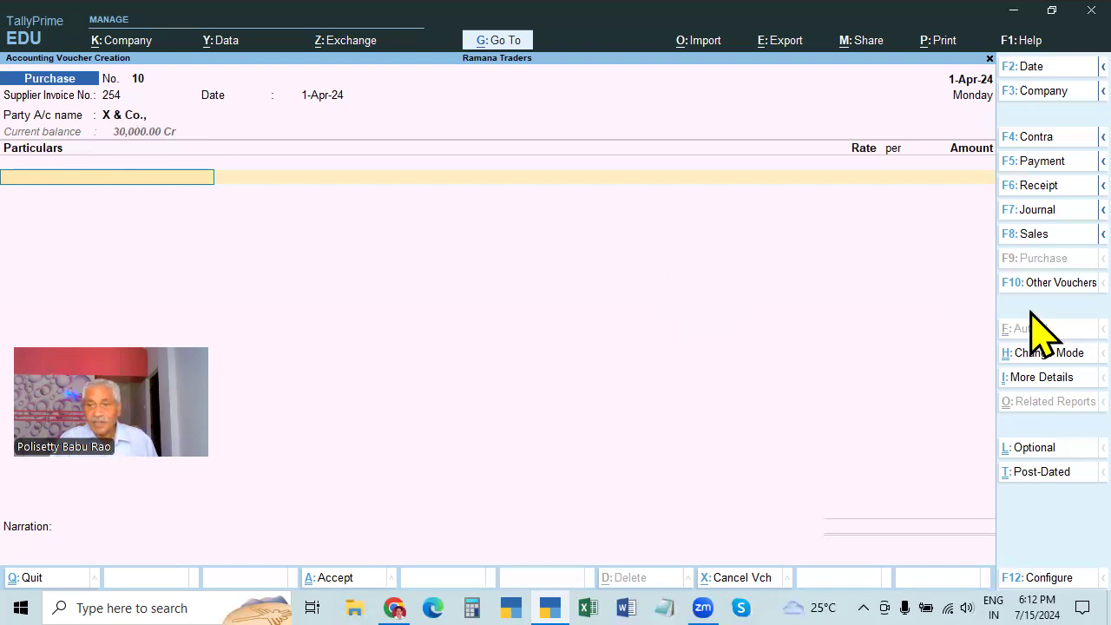
Keep voucher mode, view the saved purchase No. 9, then quit back to a new purchase
{"action": "left_click", "coordinate": [1036, 361]}
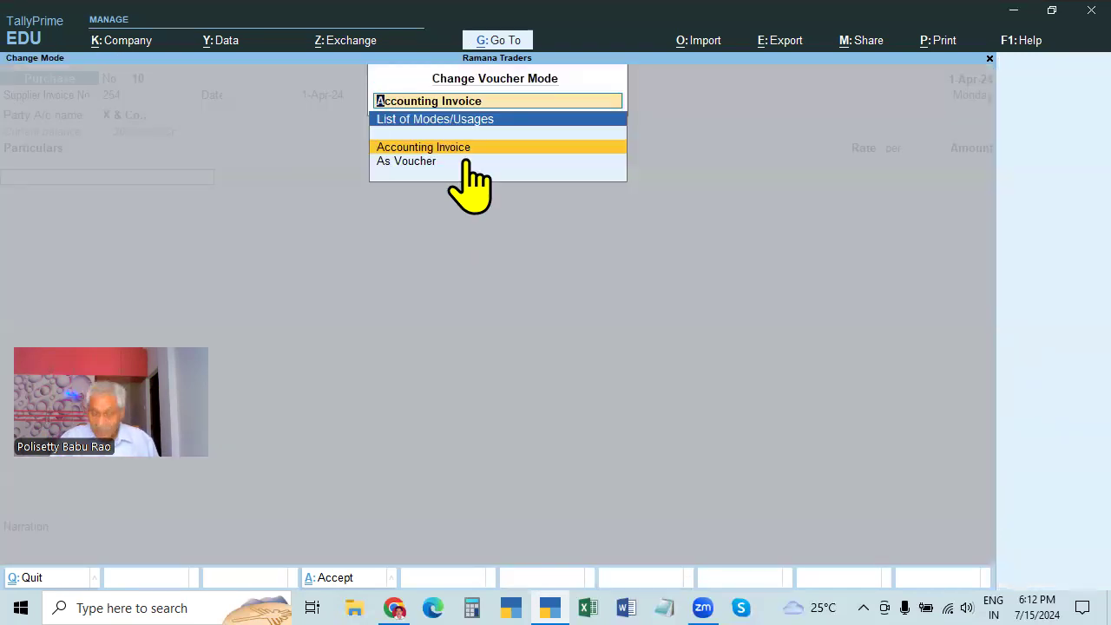
{"action": "left_click", "coordinate": [467, 162]}
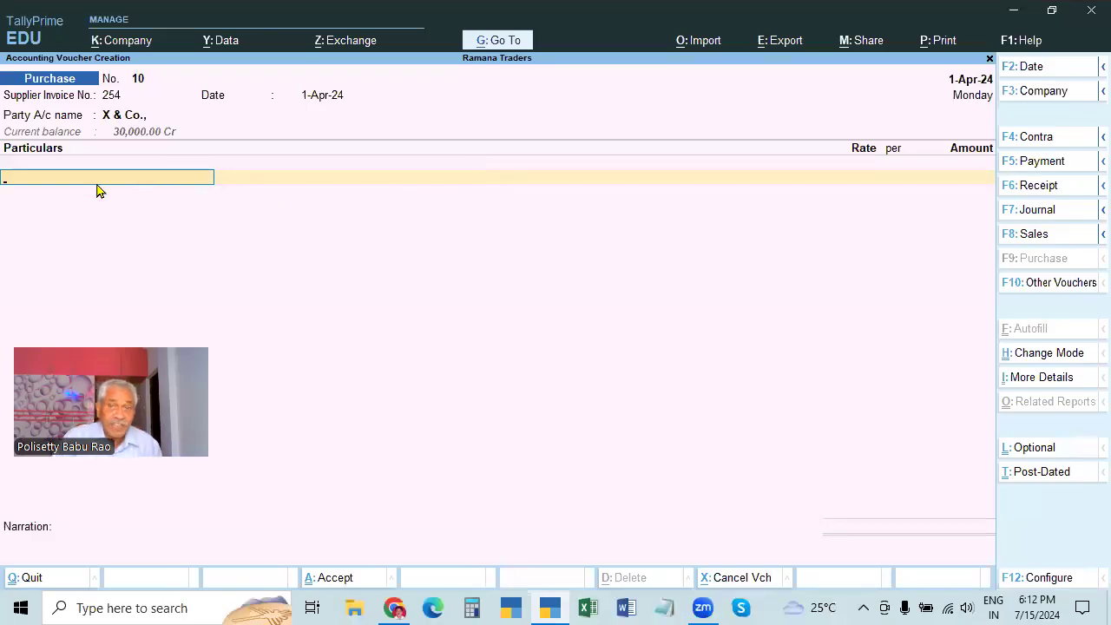
{"action": "key", "text": "Page_Up"}
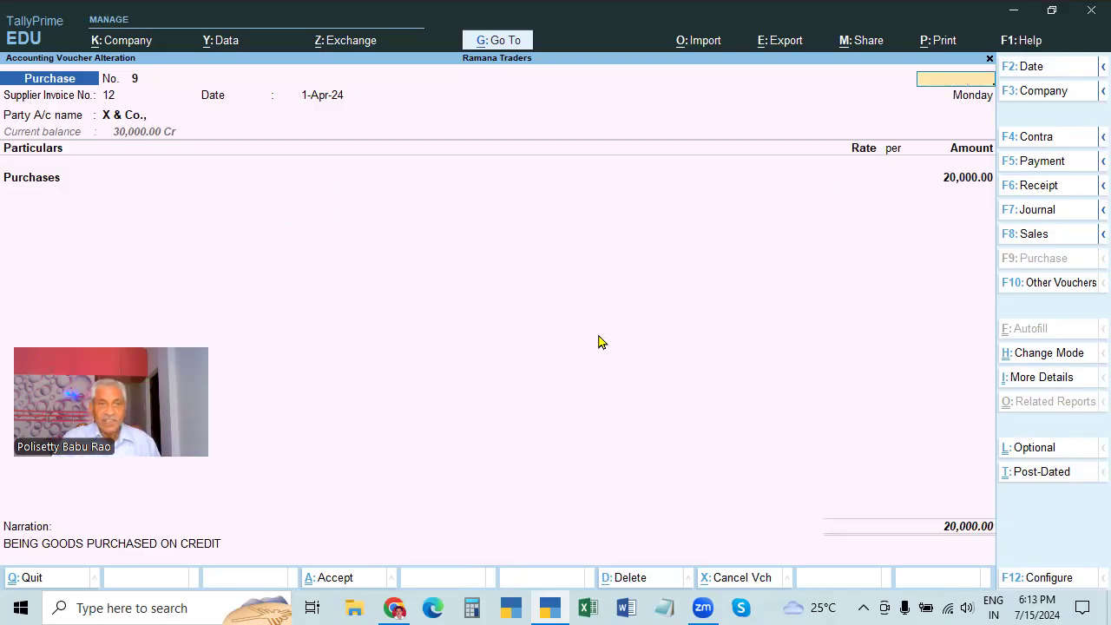
{"action": "key", "text": "Escape"}
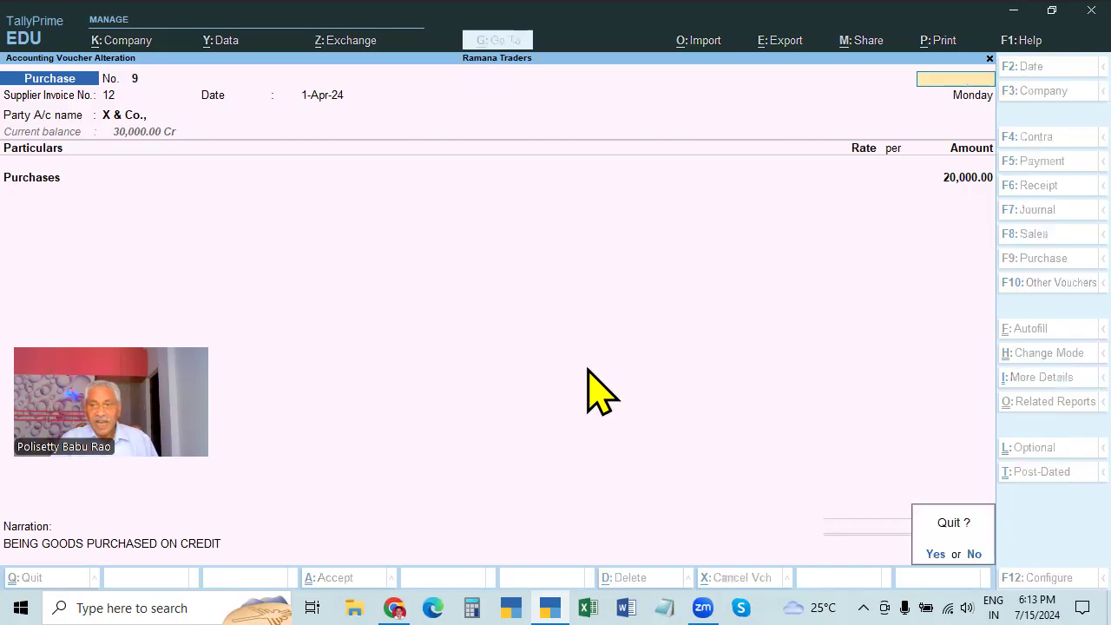
{"action": "key", "text": "y"}
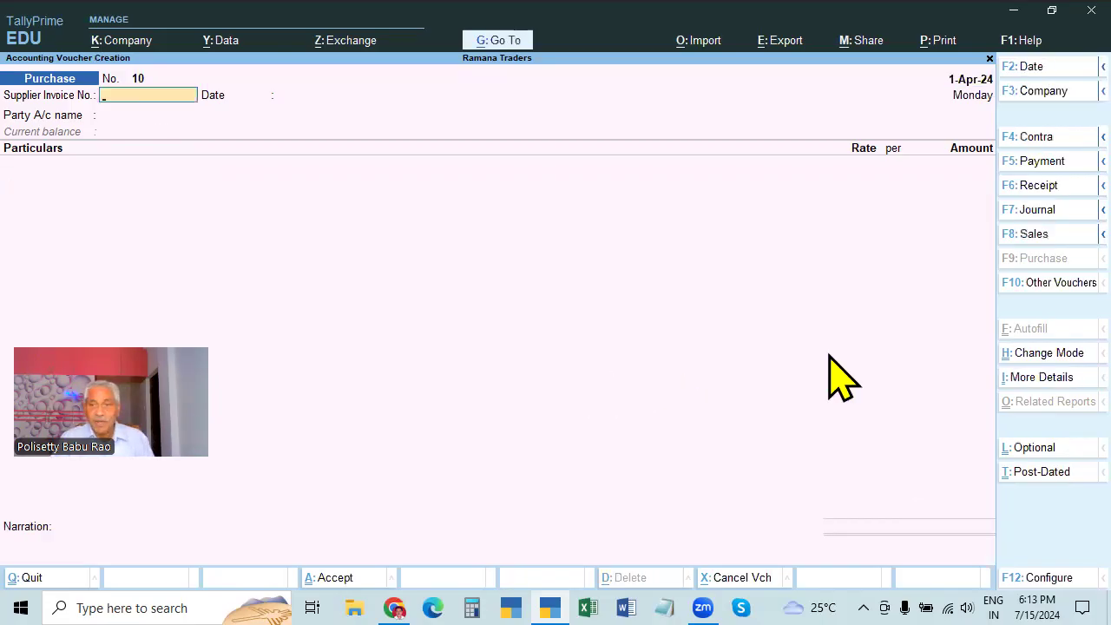
Enter supplier invoice 225 with Auditor as party on purchase No. 10, then start a new ledger
{"action": "type", "text": "225"}
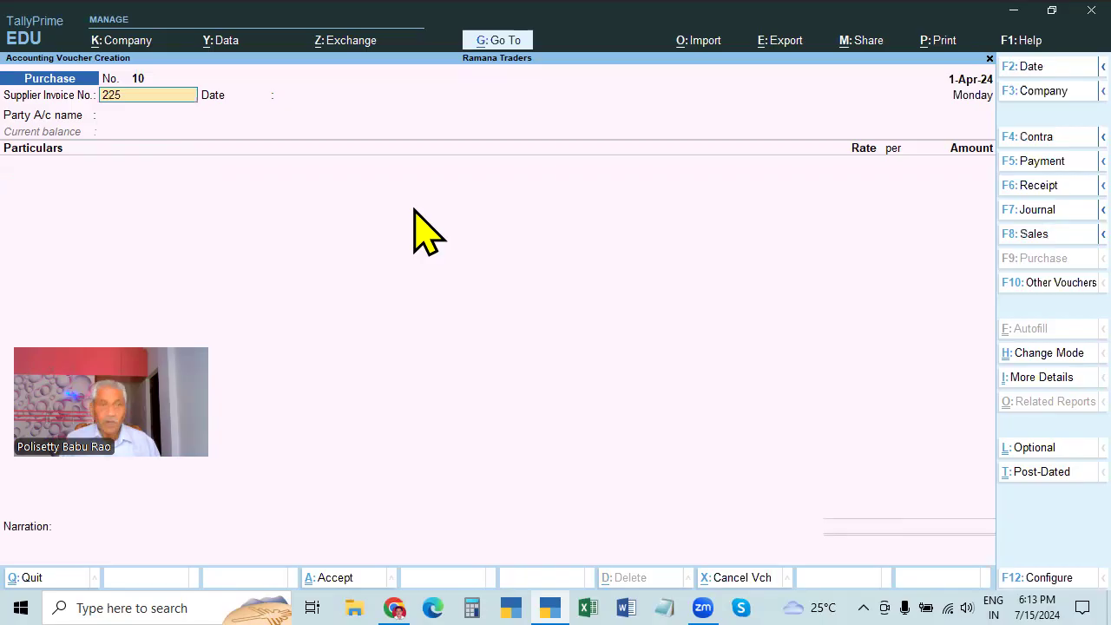
{"action": "key", "text": "Return"}
{"action": "key", "text": "Return"}
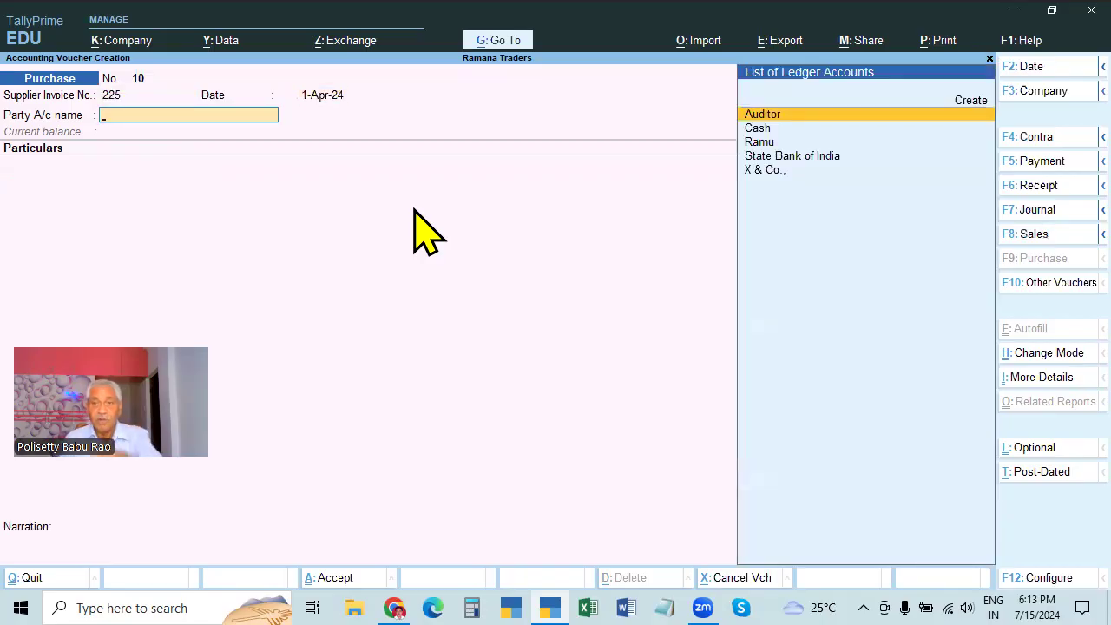
{"action": "key", "text": "Return"}
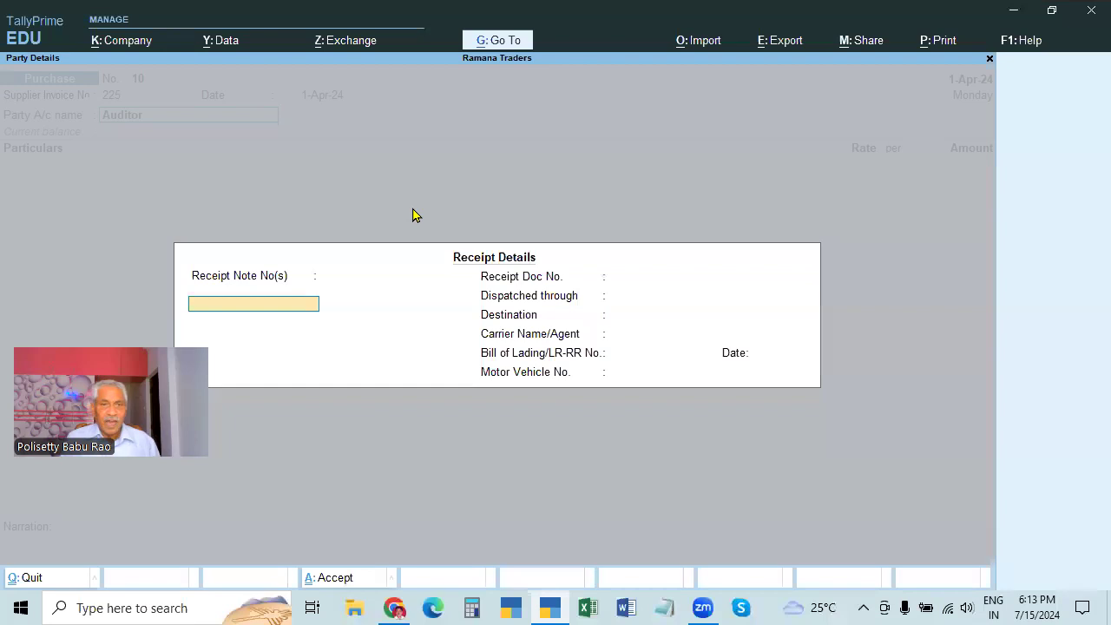
{"action": "key", "text": "ctrl"}
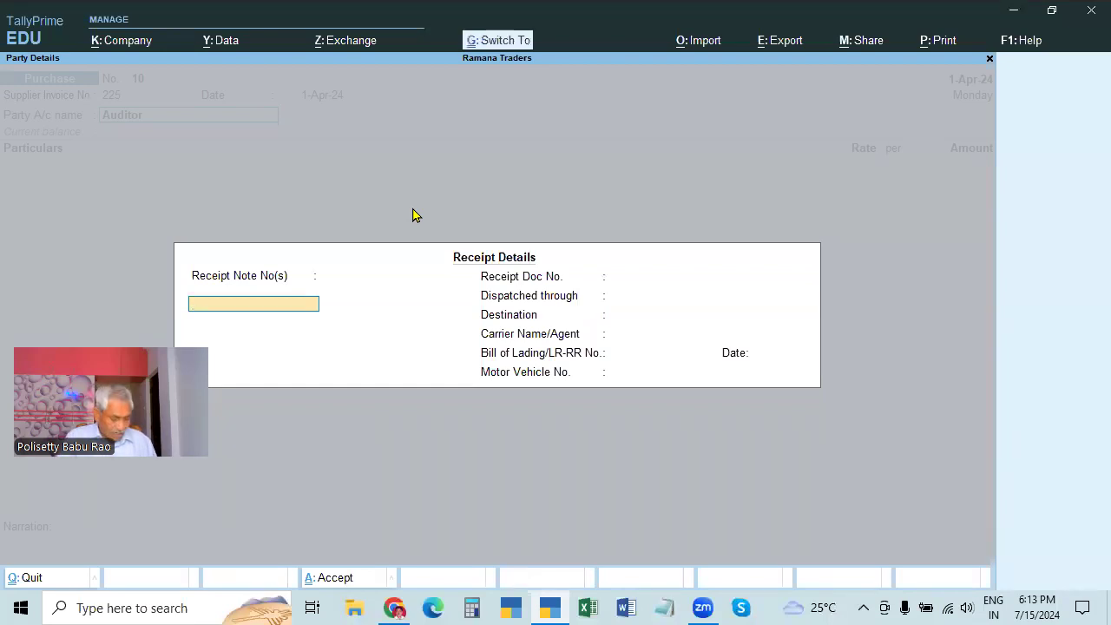
{"action": "key", "text": "ctrl+a"}
{"action": "key", "text": "ctrl+a"}
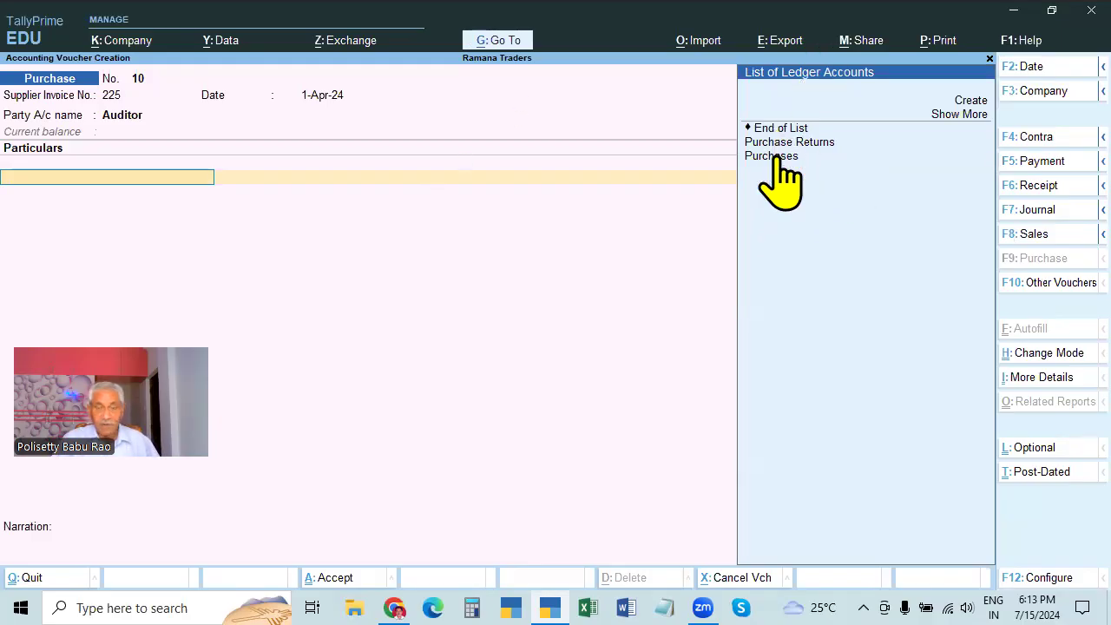
{"action": "key", "text": "alt+c"}
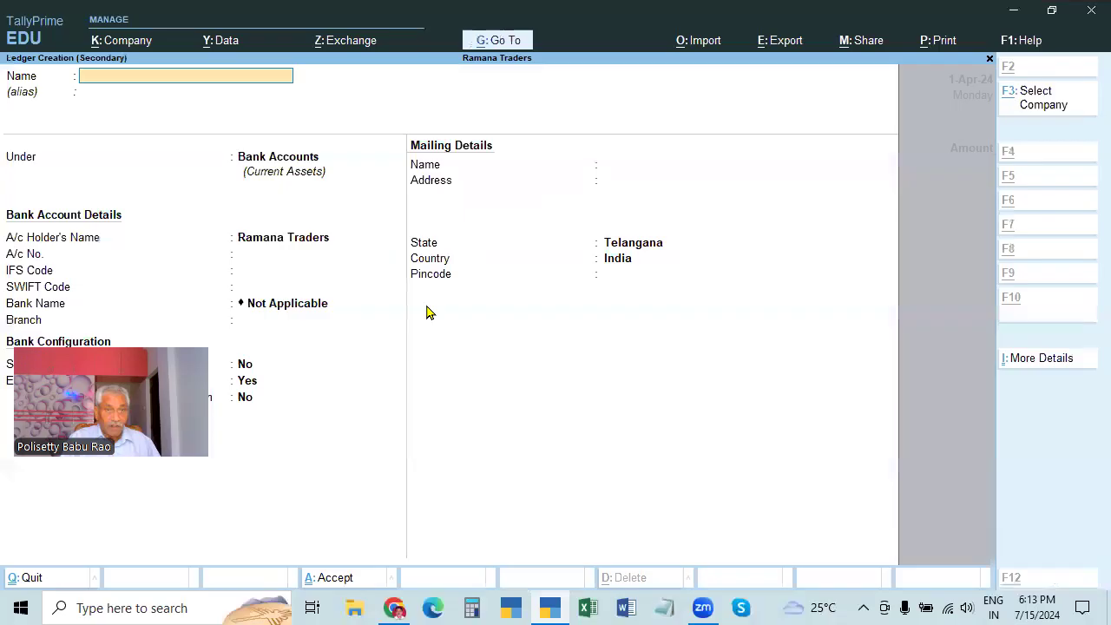
Create the ledger 'Accounting Charges Paid' under Indirect Expenses and save it
{"action": "type", "text": "Acc"}
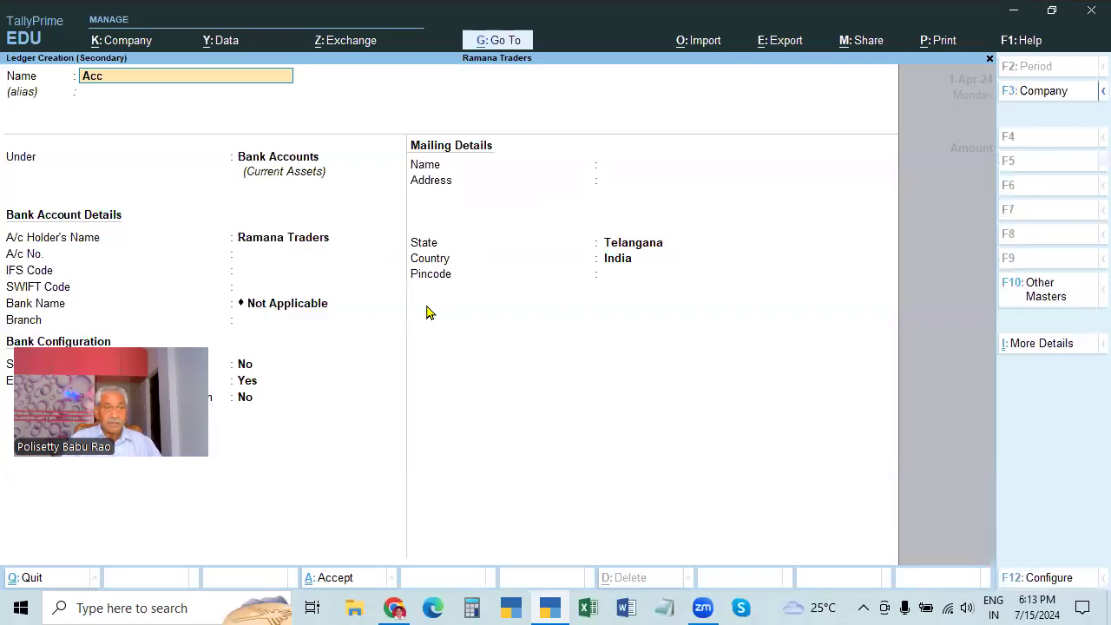
{"action": "type", "text": "ounting"}
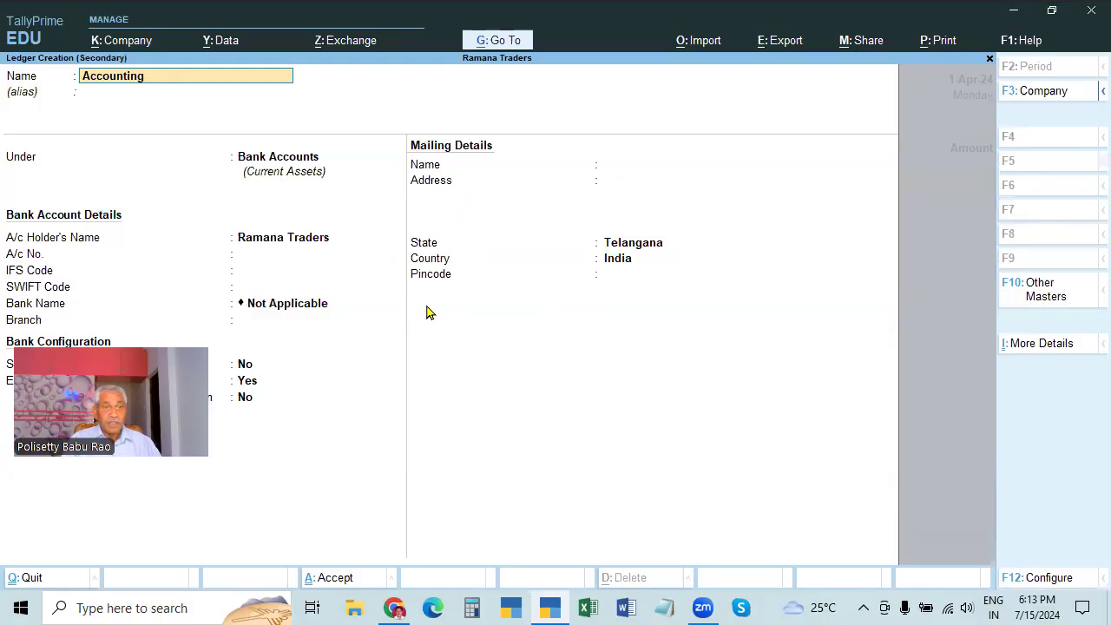
{"action": "type", "text": " Charges Paid"}
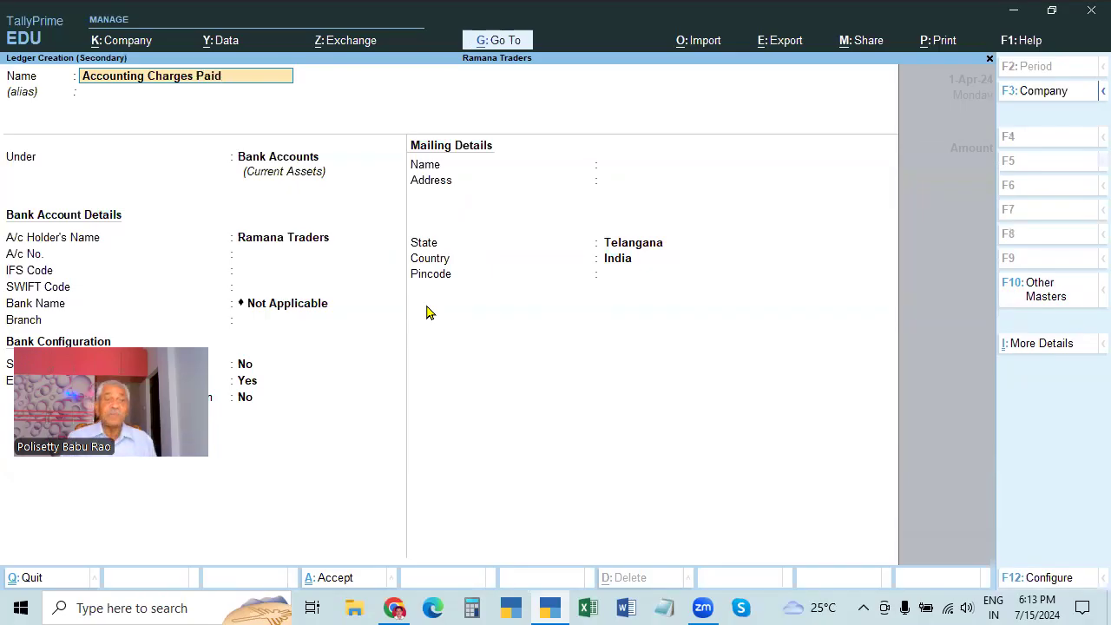
{"action": "key", "text": "Return"}
{"action": "key", "text": "Return"}
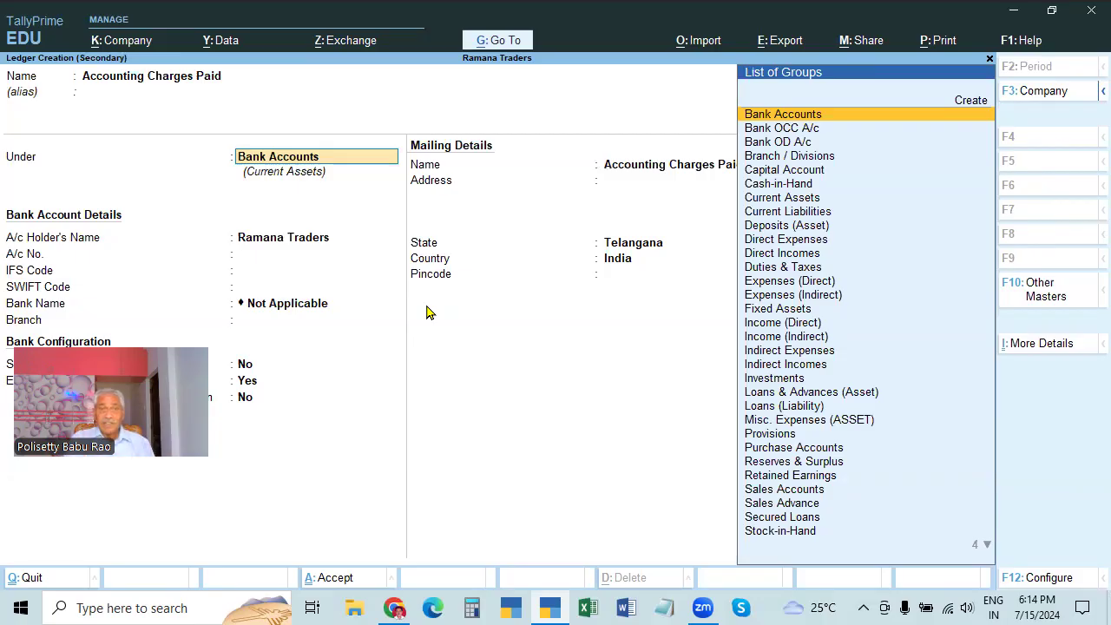
{"action": "type", "text": "In"}
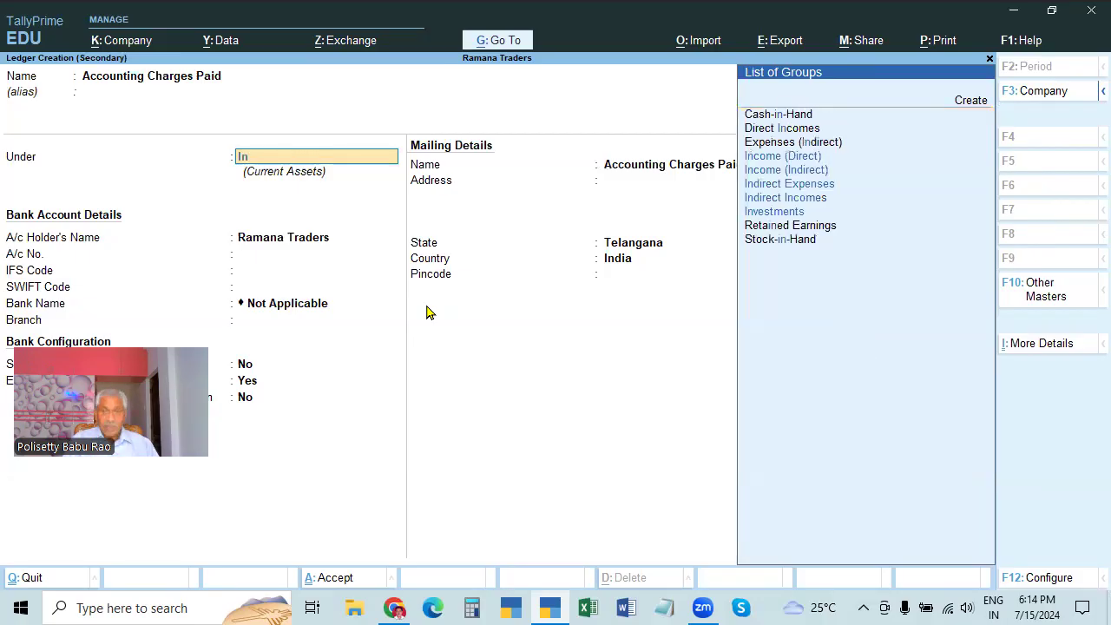
{"action": "key", "text": "Return"}
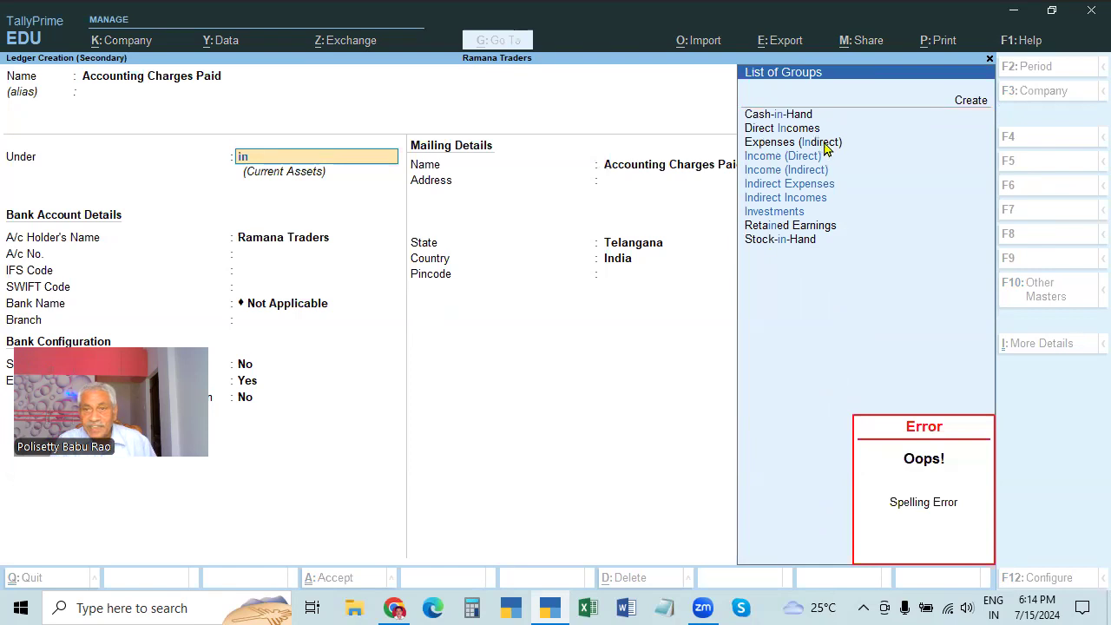
{"action": "left_click", "coordinate": [784, 185]}
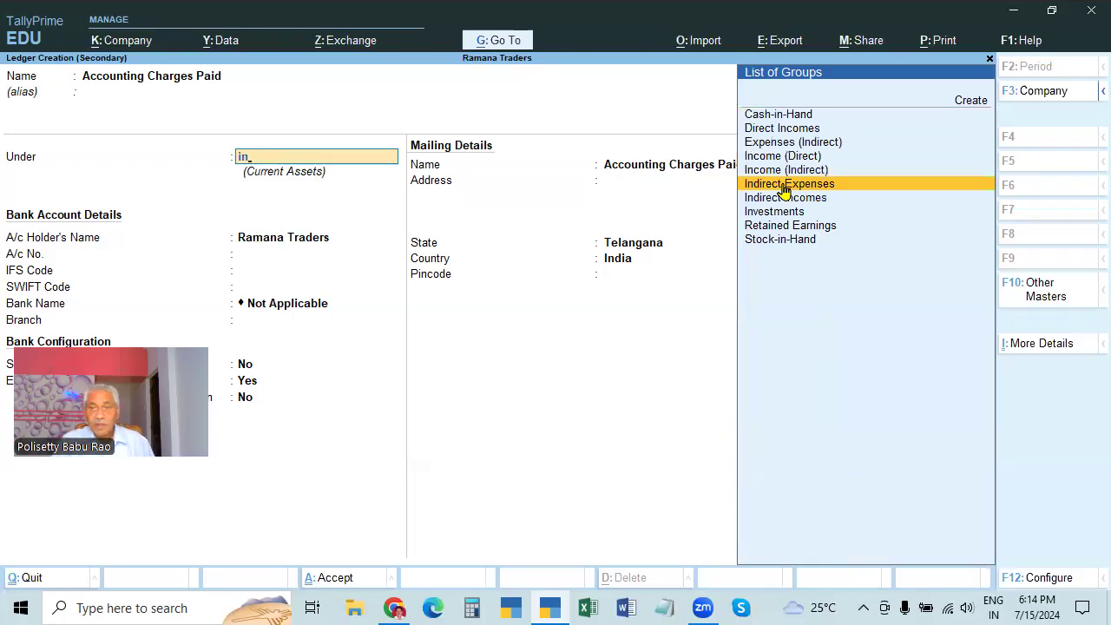
{"action": "left_click", "coordinate": [783, 185]}
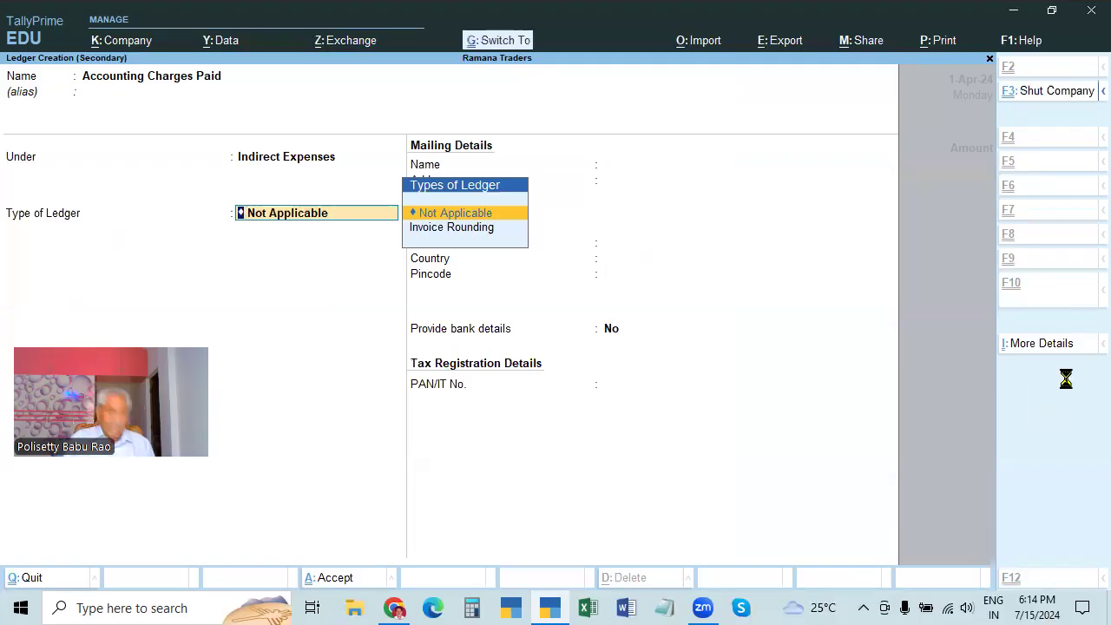
{"action": "key", "text": "ctrl+a"}
Enter 5,000 for Accounting Charges Paid, narrate 'BEING ACCOUNTING CHARGES', and save purchase No. 10
{"action": "type", "text": "5000"}
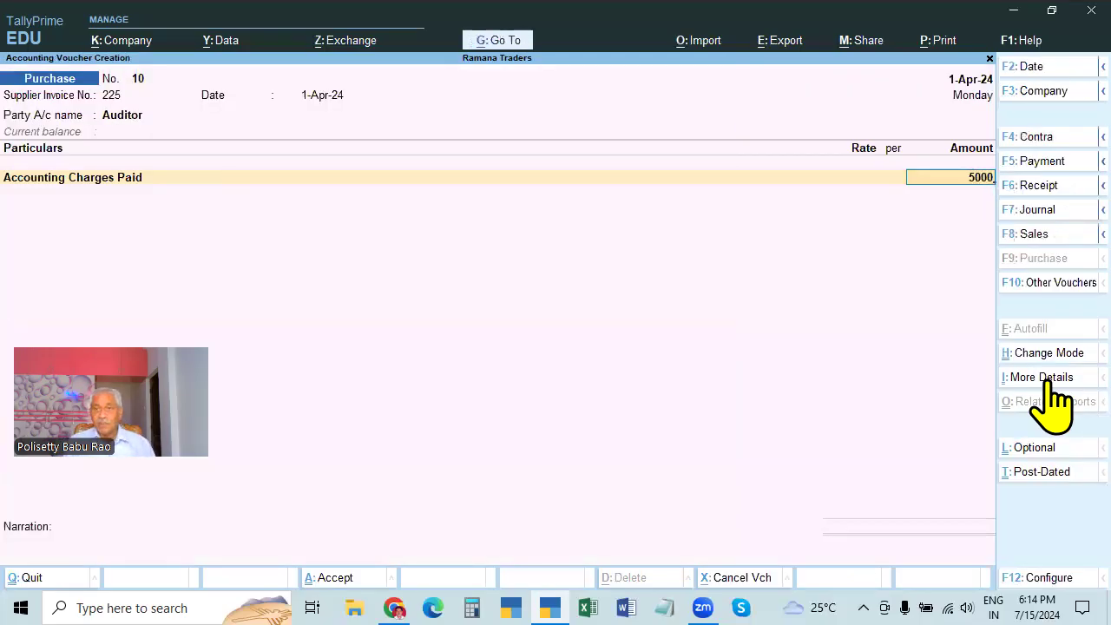
{"action": "key", "text": "Return"}
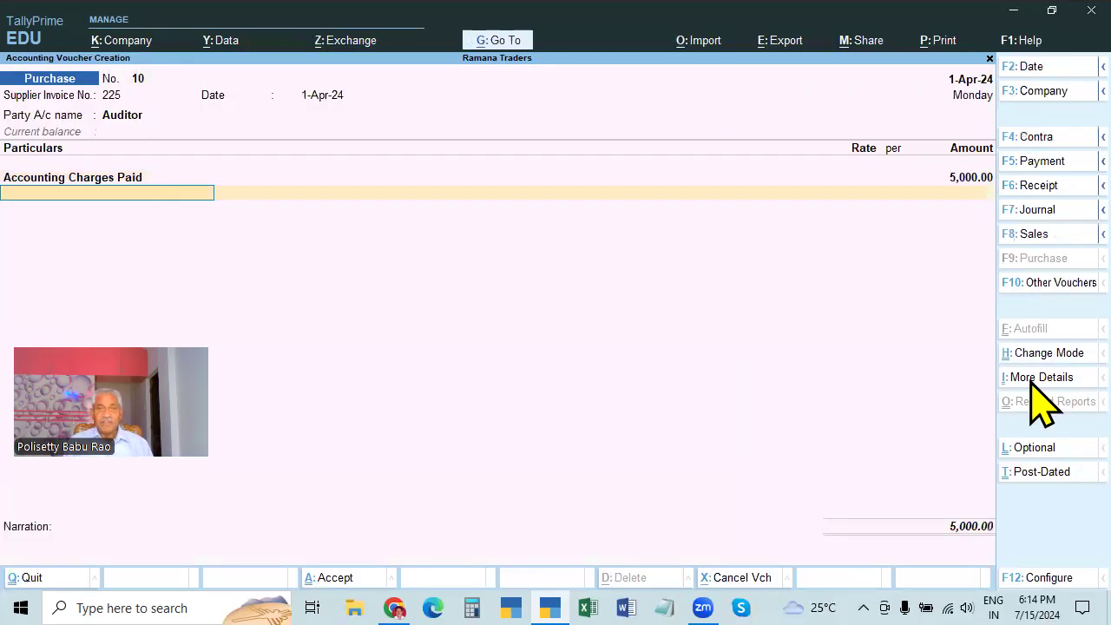
{"action": "key", "text": "Return"}
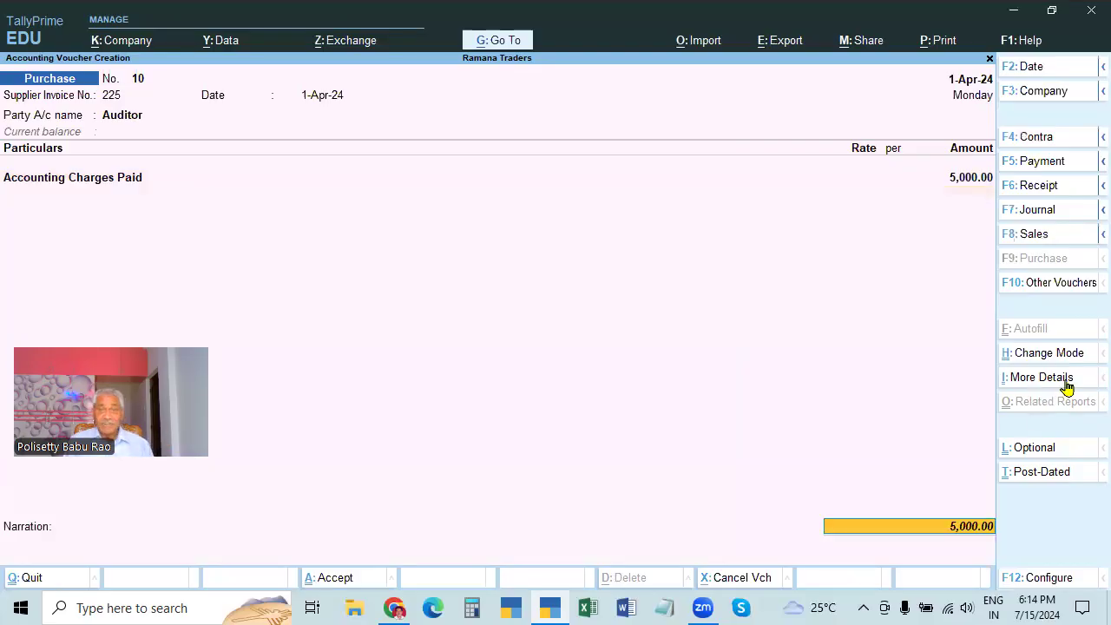
{"action": "key", "text": "Return"}
{"action": "type", "text": "BEING ACCOUNTING CHARGE"}
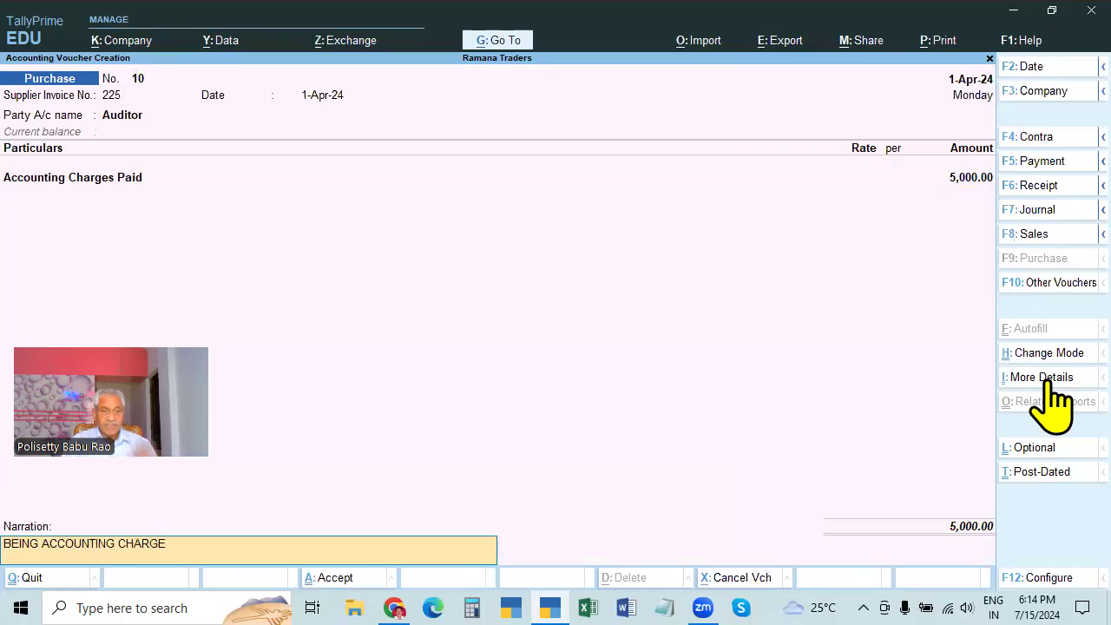
{"action": "type", "text": "S"}
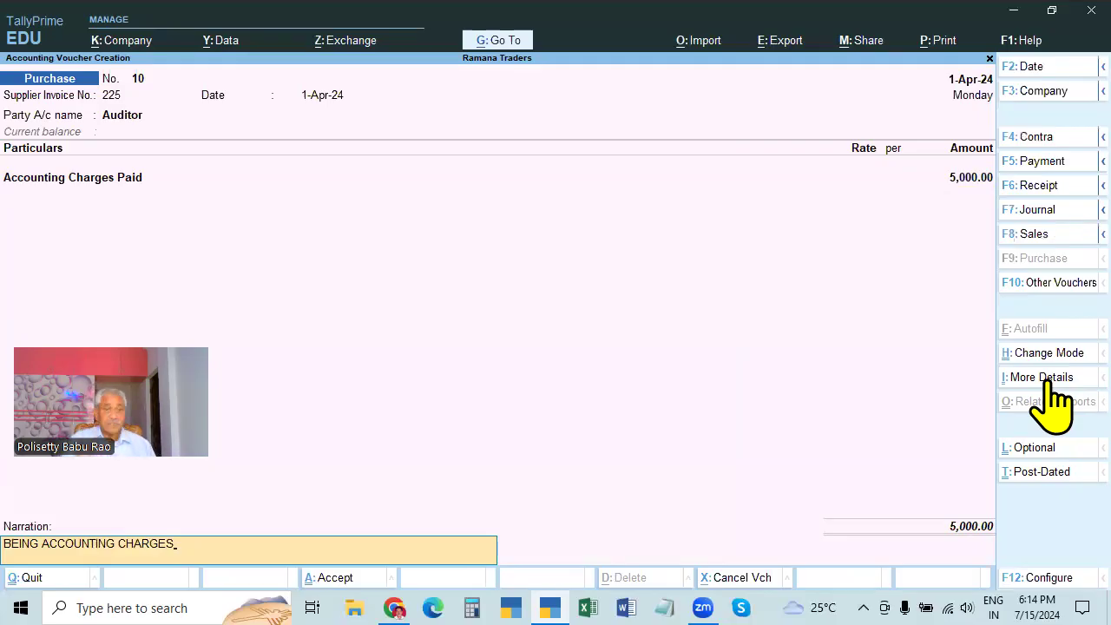
{"action": "key", "text": "Return"}
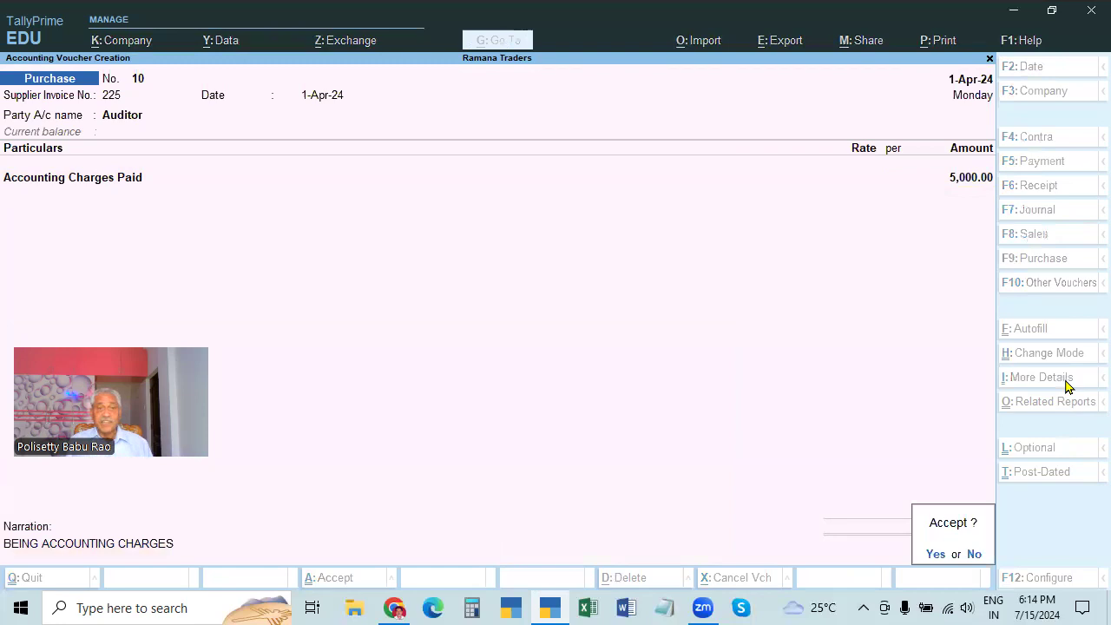
{"action": "key", "text": "Return"}
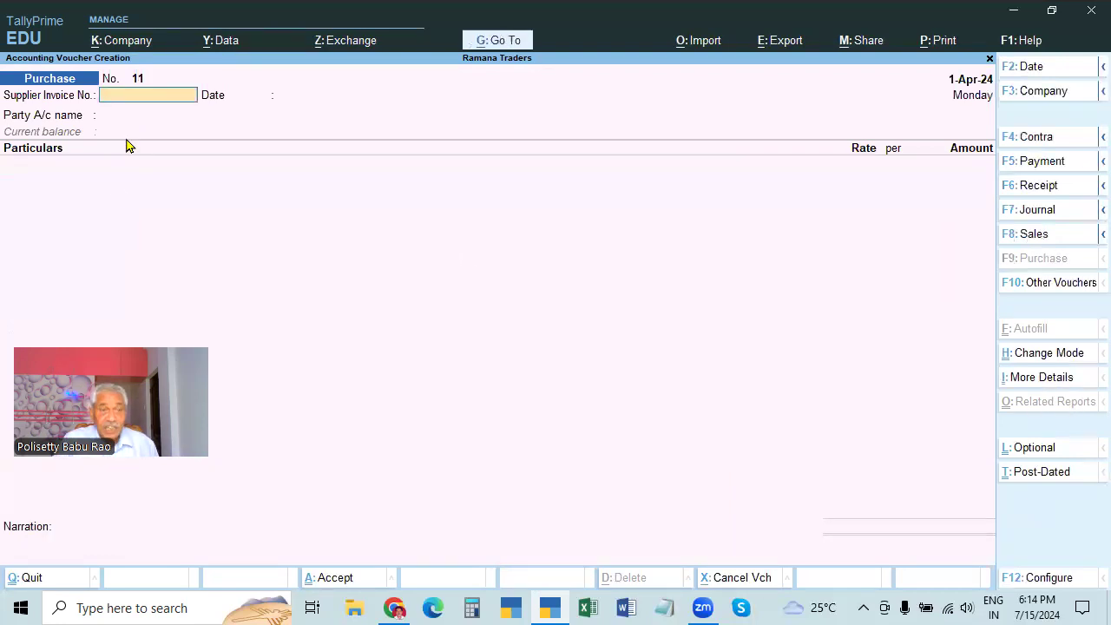
{"action": "left_click", "coordinate": [1041, 354]}
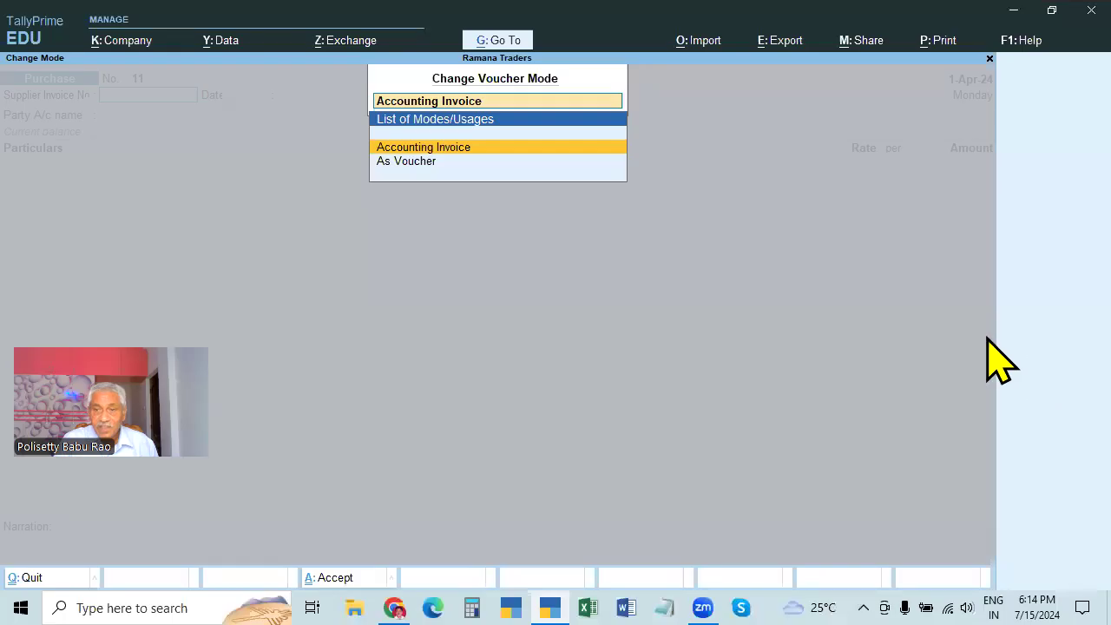
Switch the purchase entry to voucher mode, enter supplier invoice 258 and credit the Auditor ledger
{"action": "left_click", "coordinate": [408, 162]}
{"action": "type", "text": "258"}
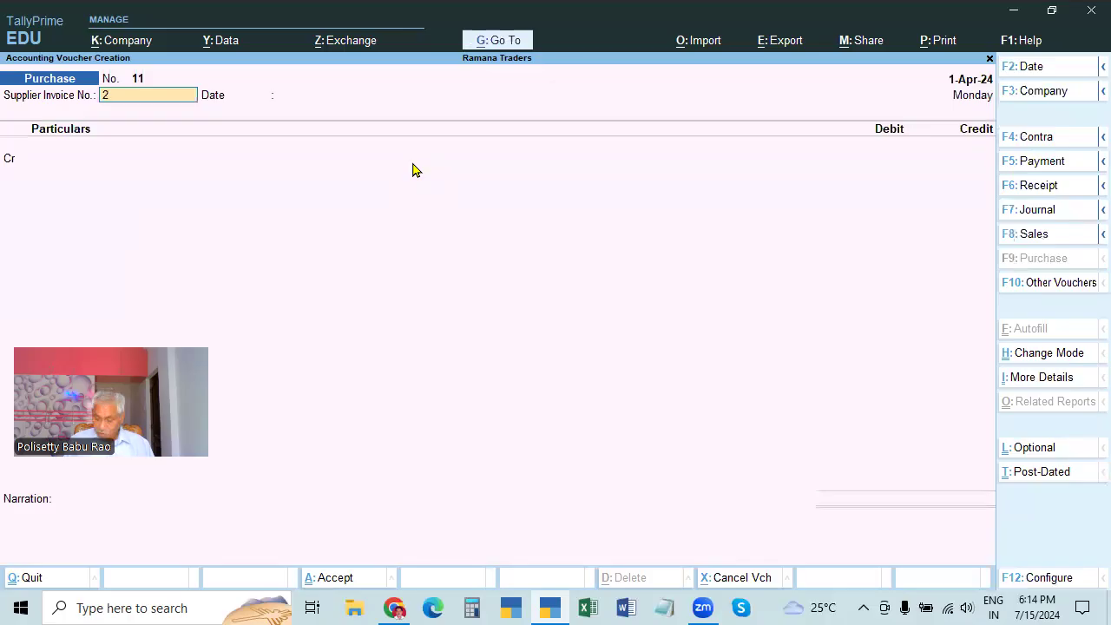
{"action": "key", "text": "Return"}
{"action": "key", "text": "Return"}
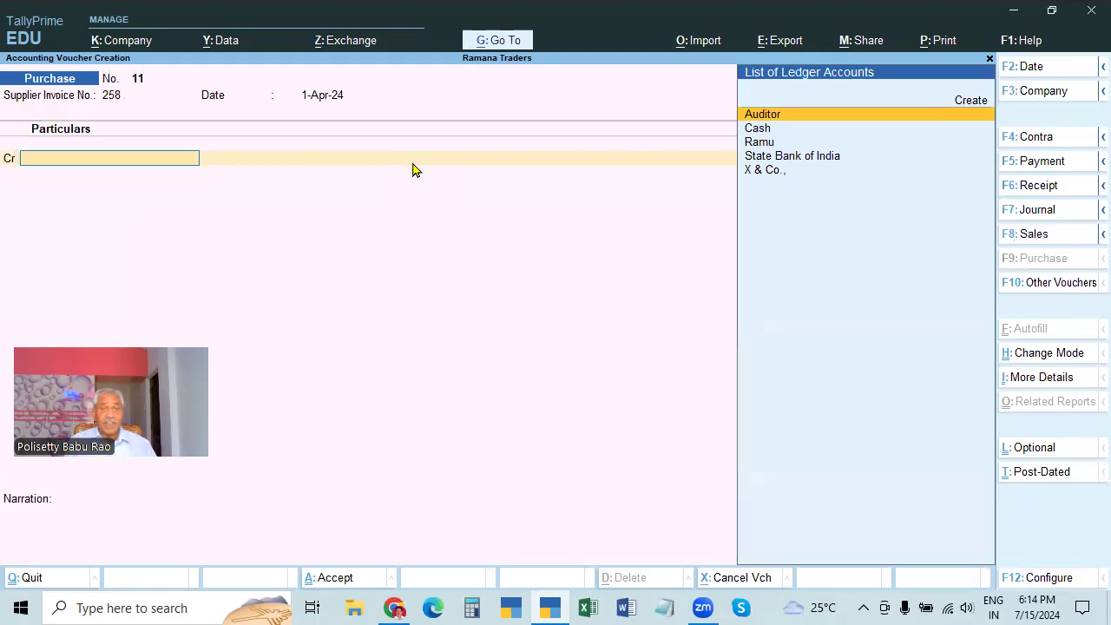
{"action": "key", "text": "Return"}
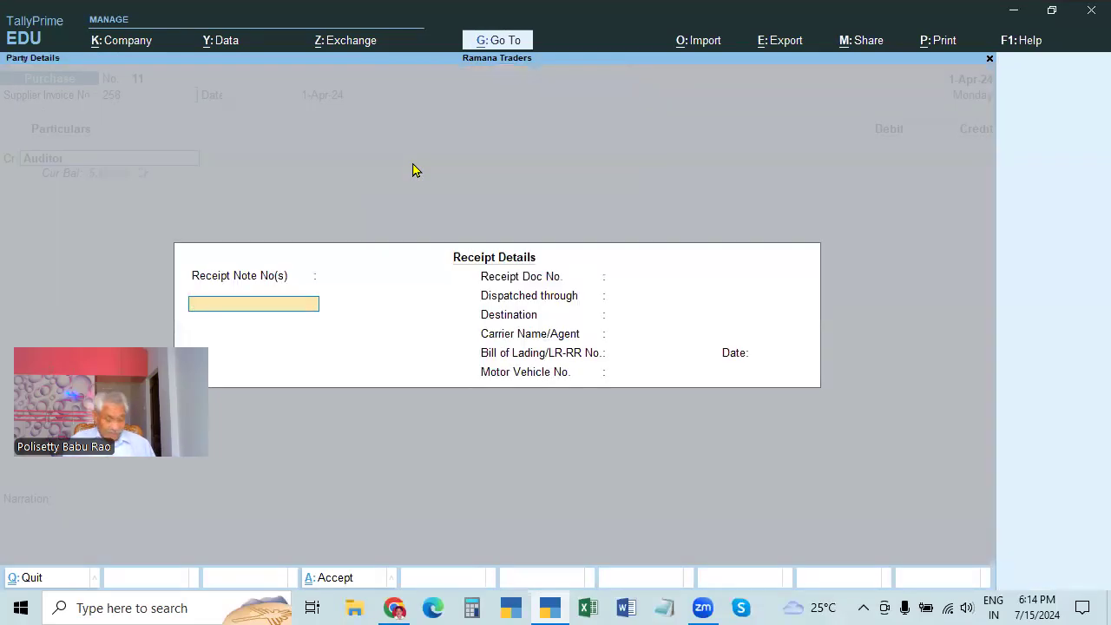
{"action": "key", "text": "ctrl+a"}
{"action": "key", "text": "ctrl+a"}
{"action": "type", "text": "10000"}
{"action": "key", "text": "Return"}
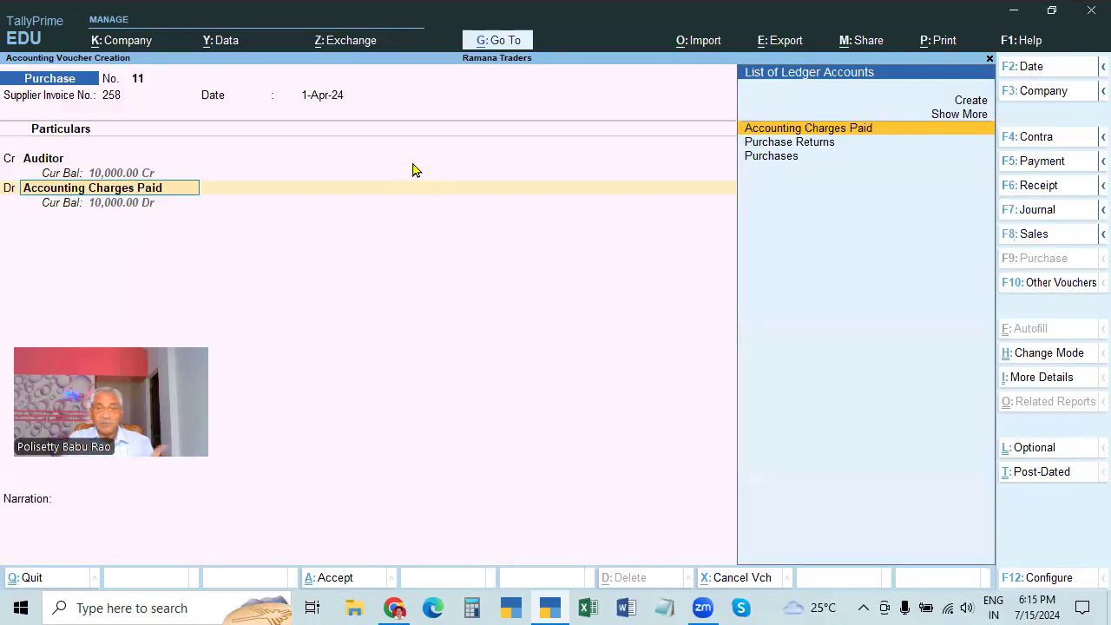
Debit Accounting Charges Paid 5,000, repeat narration BEING ACCOUNTING CHARGES, and save voucher No. 11
{"action": "key", "text": "Return"}
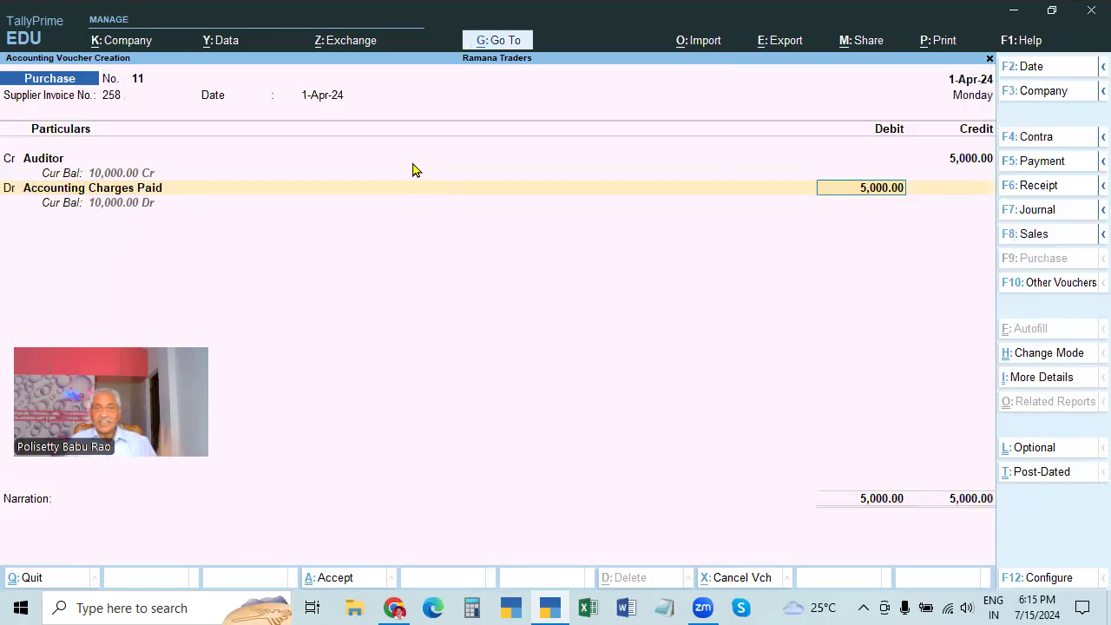
{"action": "key", "text": "Return"}
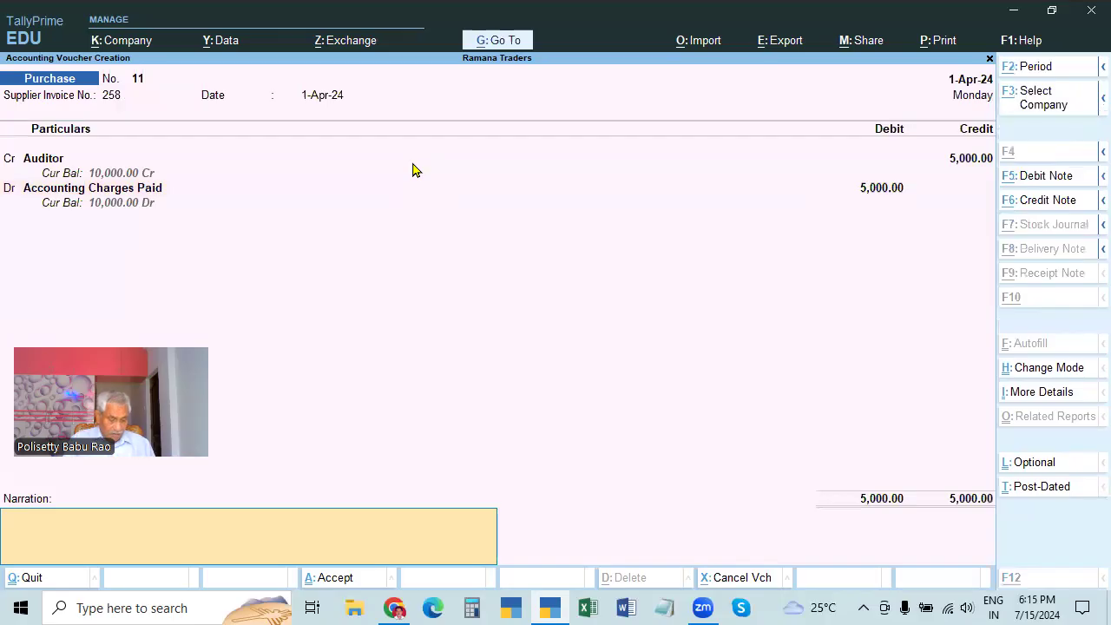
{"action": "type", "text": "BEING ACCOUNTING CHARGES"}
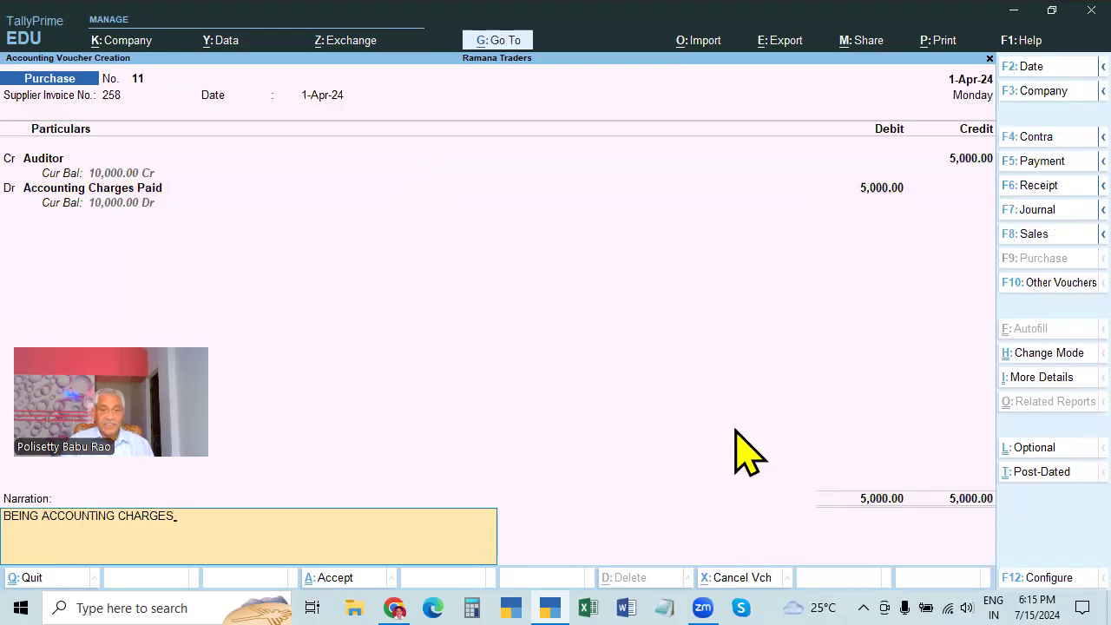
{"action": "key", "text": "Return"}
{"action": "key", "text": "Return"}
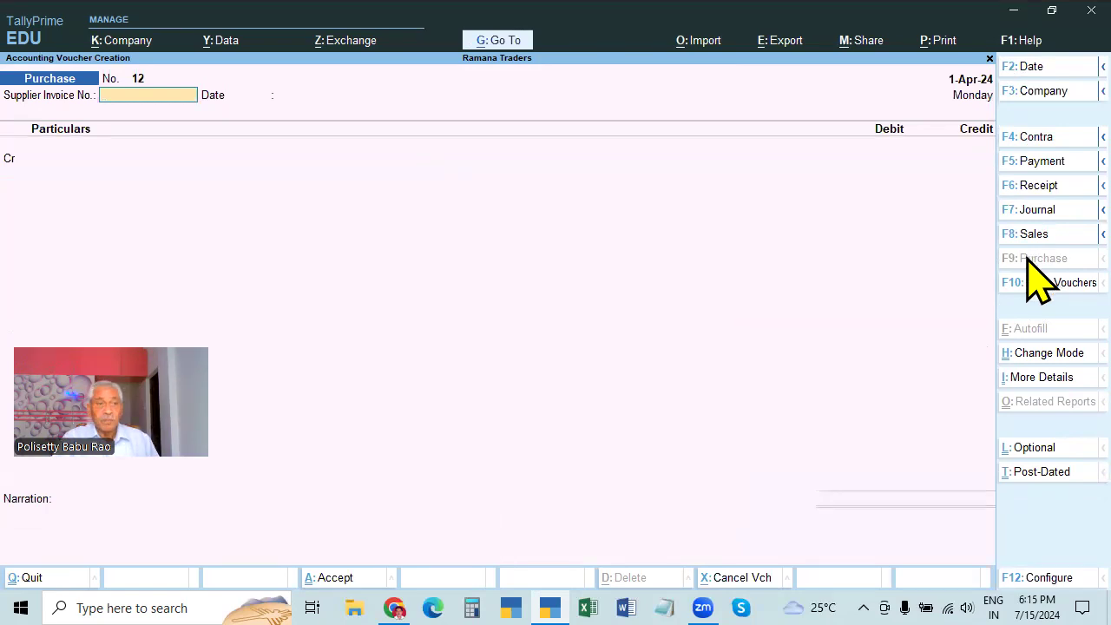
{"action": "left_click", "coordinate": [1042, 354]}
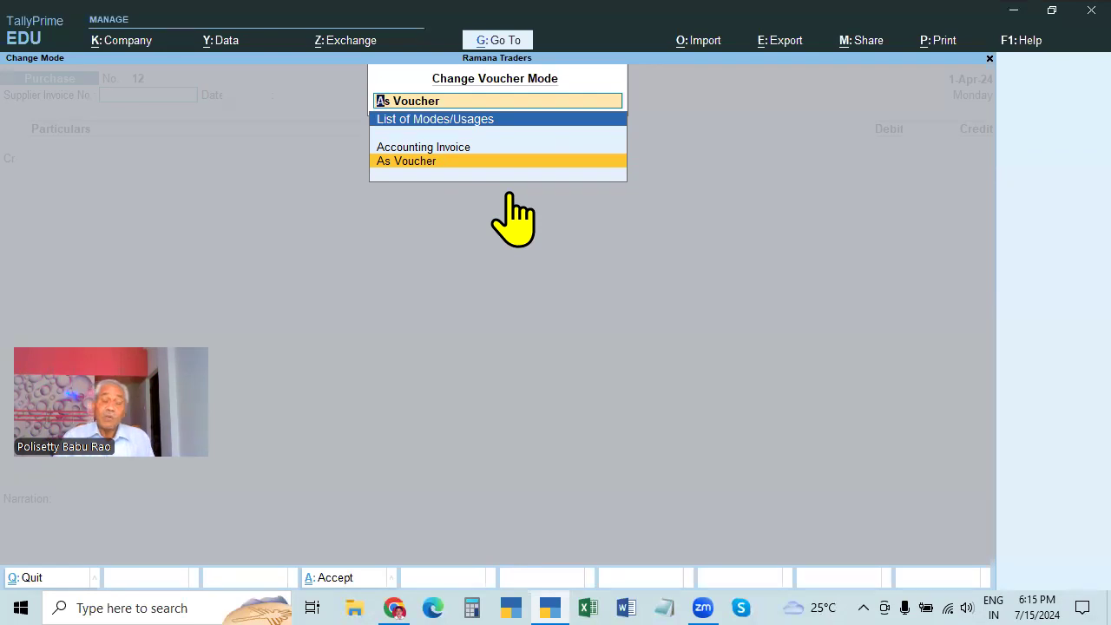
Put purchase voucher No. 12 in Accounting Invoice mode with Rate, per and Amount columns
{"action": "left_click", "coordinate": [457, 154]}
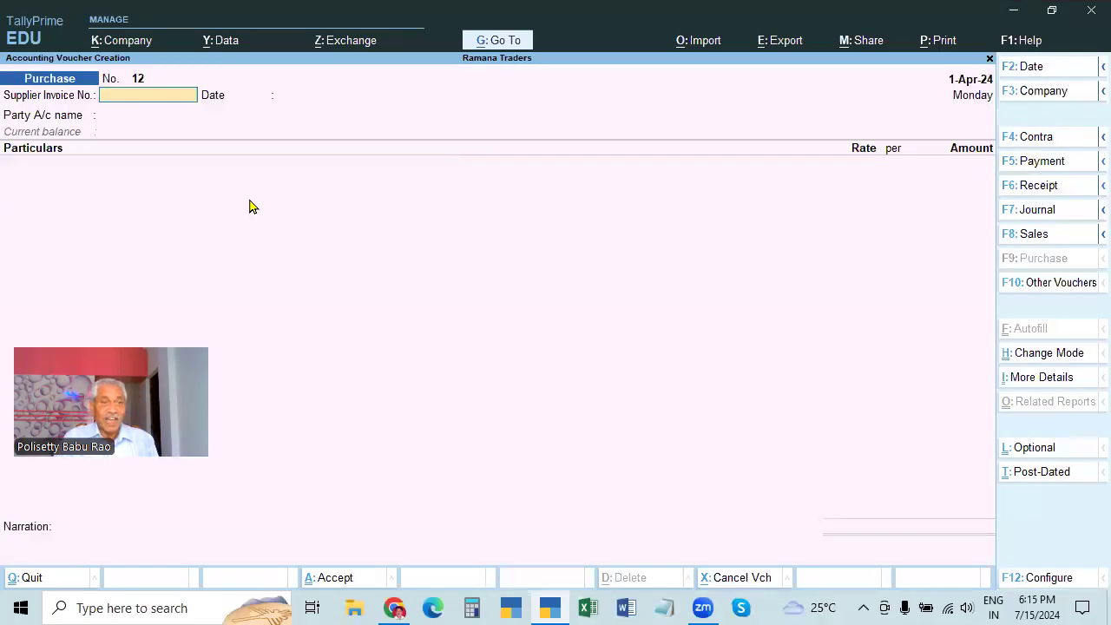
{"action": "left_click", "coordinate": [1042, 354]}
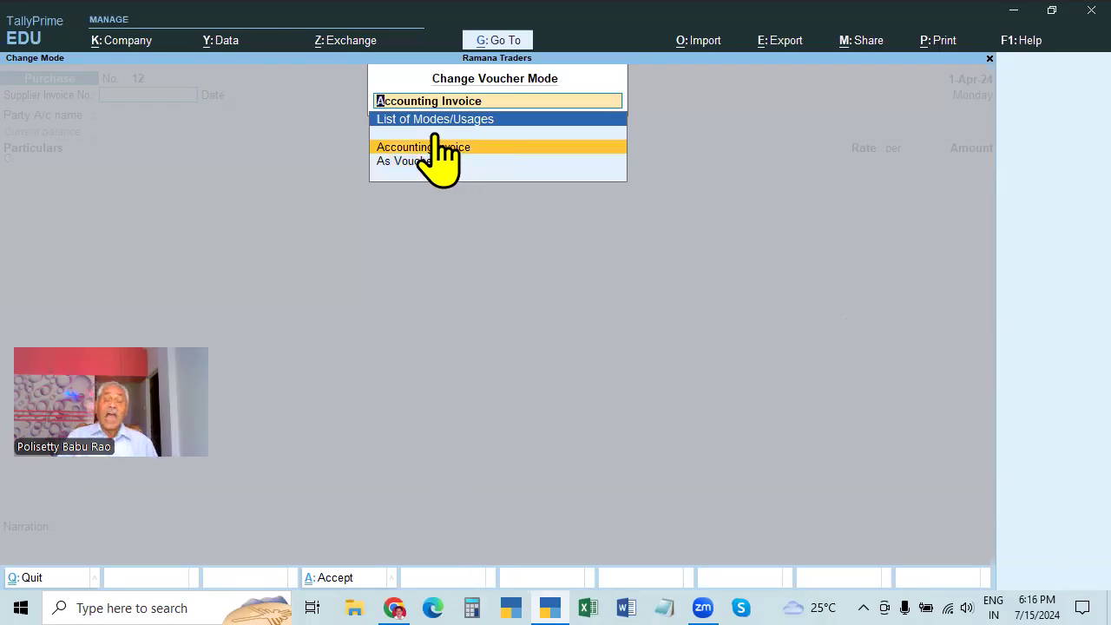
{"action": "type", "text": "it"}
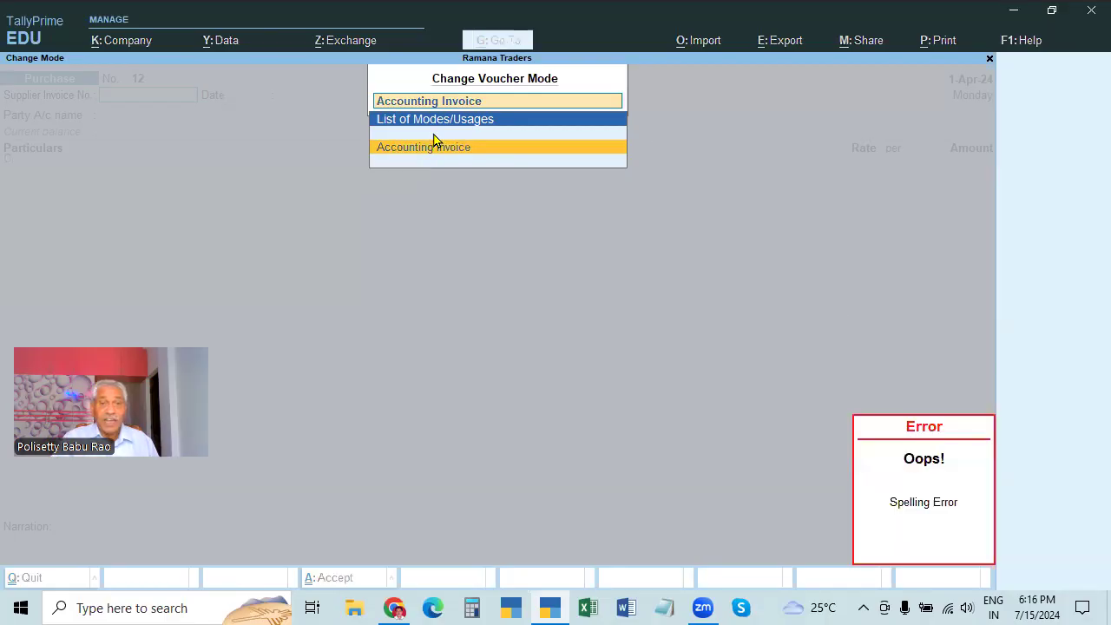
{"action": "key", "text": "BackSpace"}
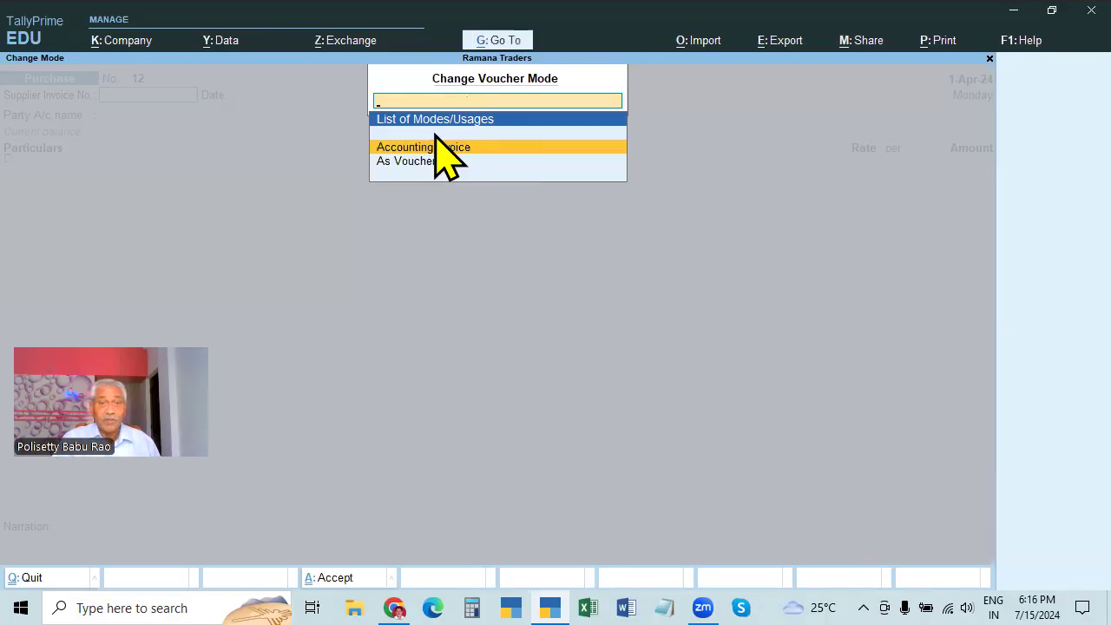
{"action": "key", "text": "Return"}
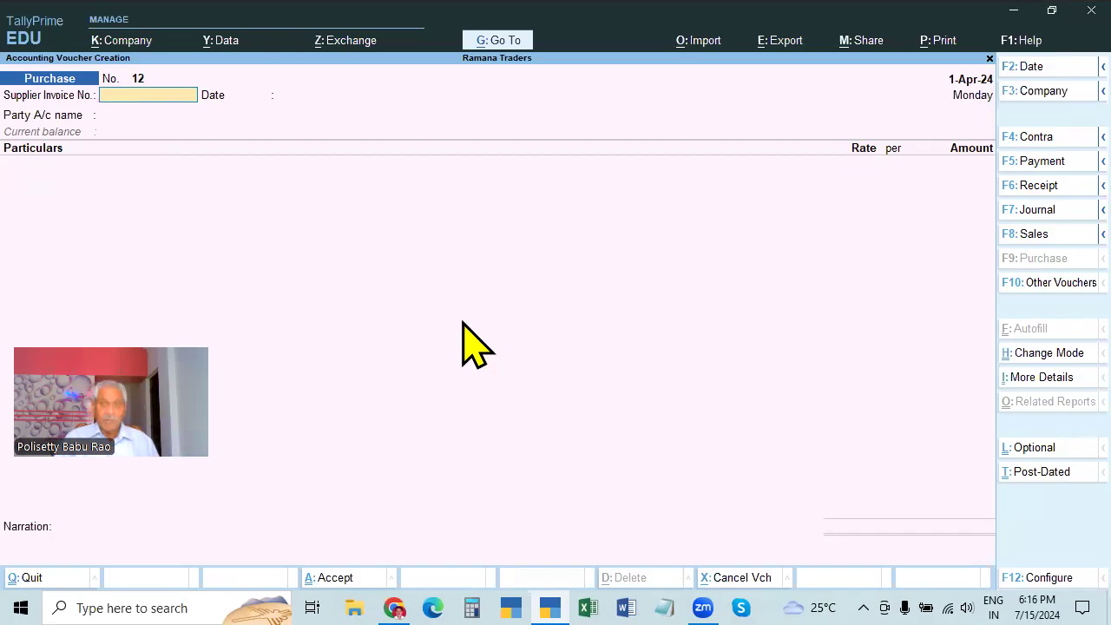
Start a new sales entry and set it to voucher mode
{"action": "left_click", "coordinate": [1030, 236]}
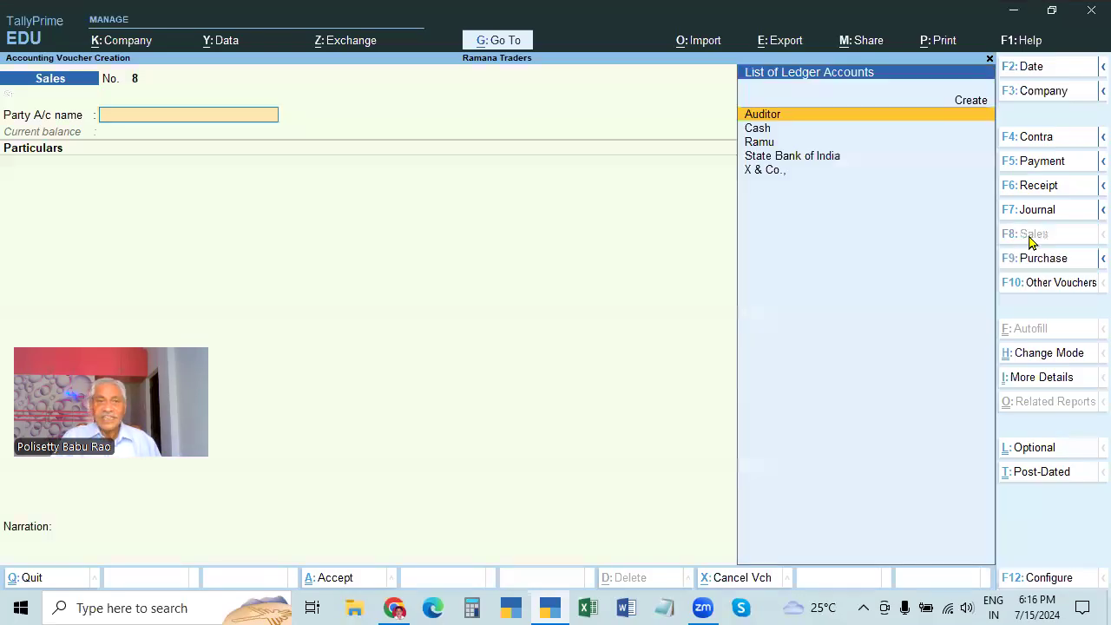
{"action": "left_click", "coordinate": [1033, 356]}
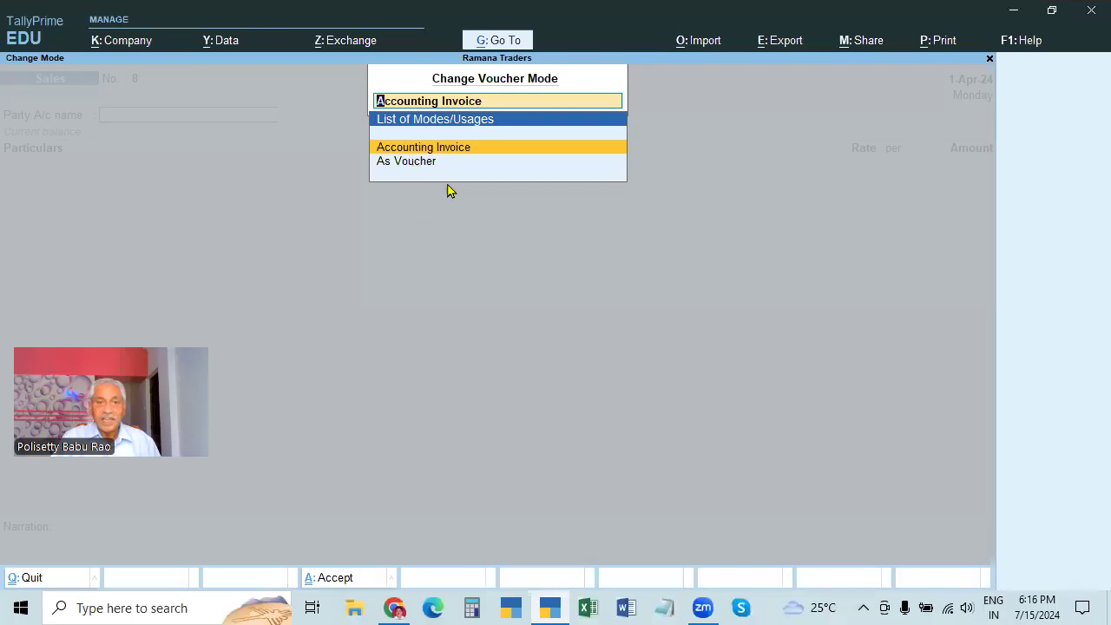
{"action": "key", "text": "Down"}
{"action": "key", "text": "Return"}
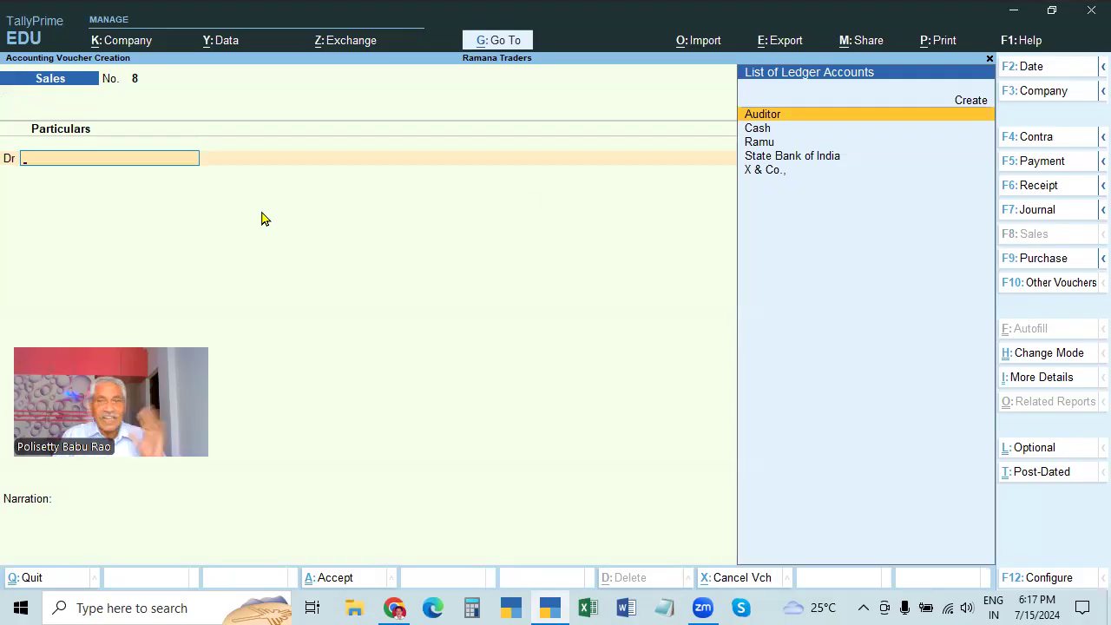
Debit Ramu 10,000 on sales voucher No. 8, skipping the dispatch and party details
{"action": "left_click", "coordinate": [761, 143]}
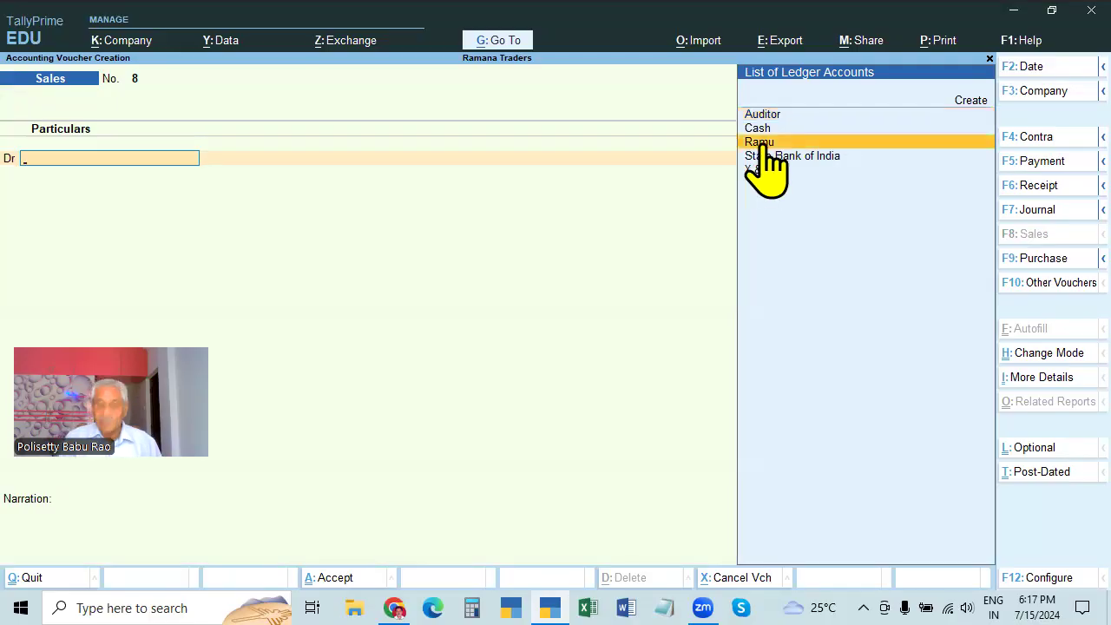
{"action": "left_click", "coordinate": [762, 144]}
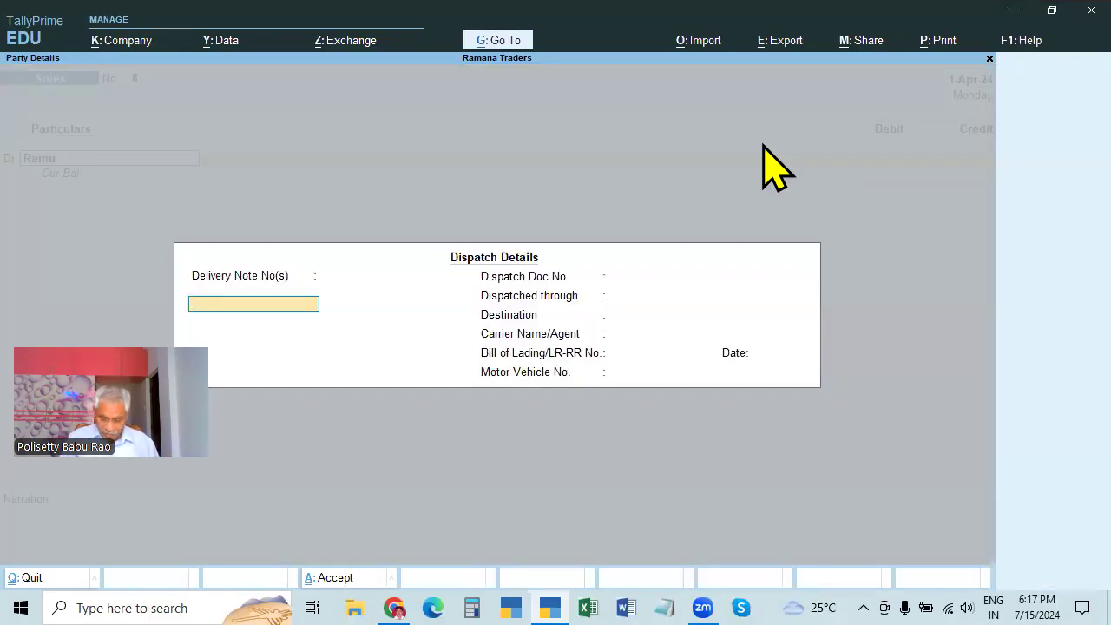
{"action": "key", "text": "Escape"}
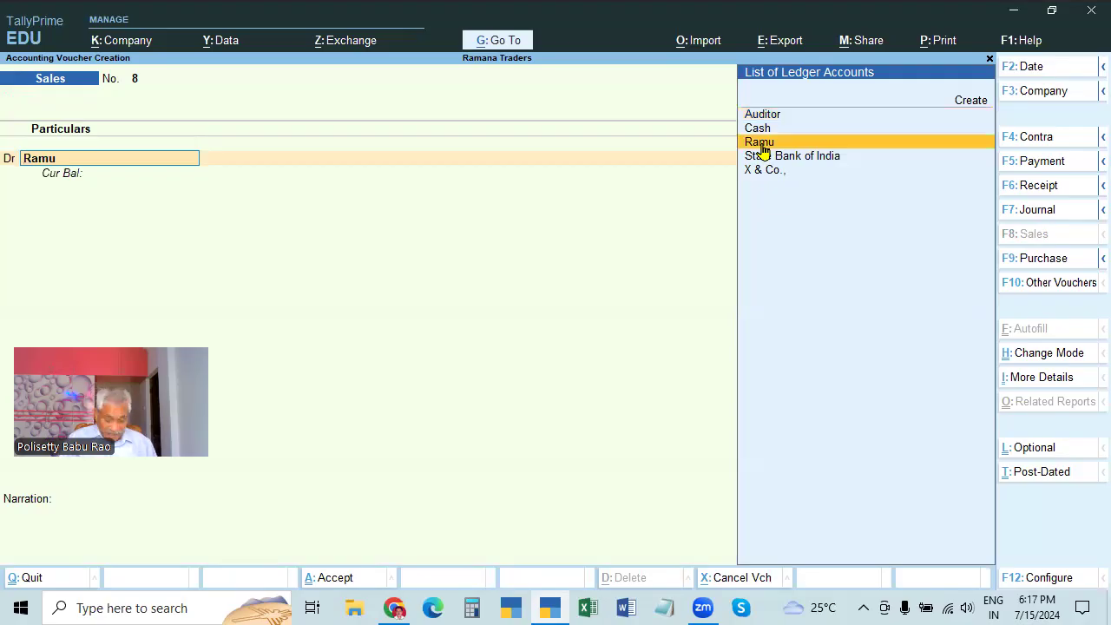
{"action": "key", "text": "ctrl+Return"}
{"action": "key", "text": "Escape"}
{"action": "key", "text": "Return"}
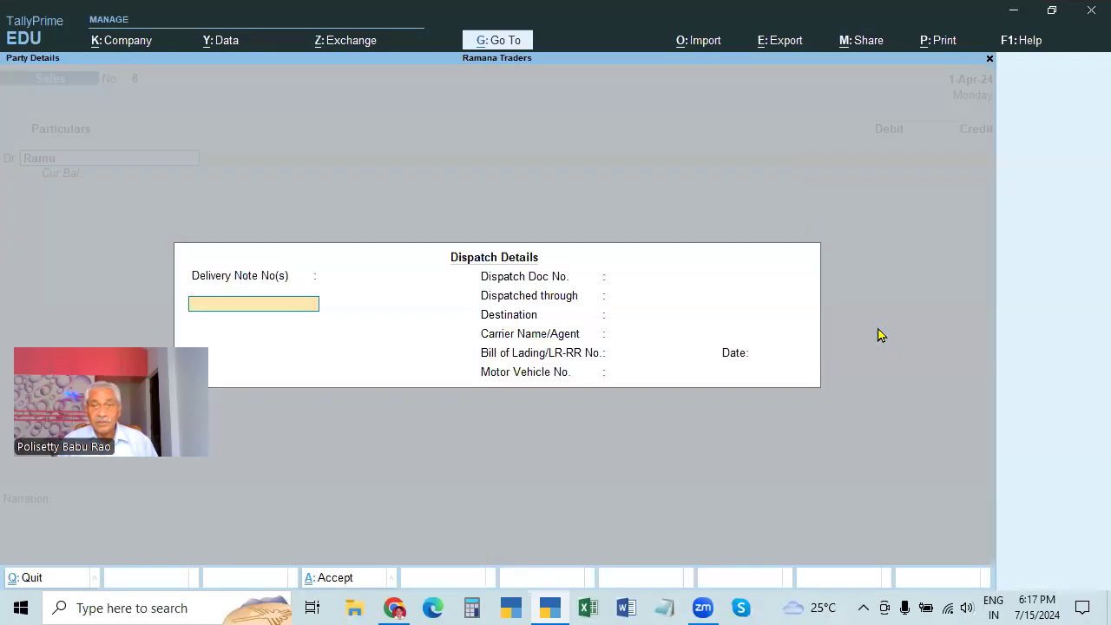
{"action": "key", "text": "Escape"}
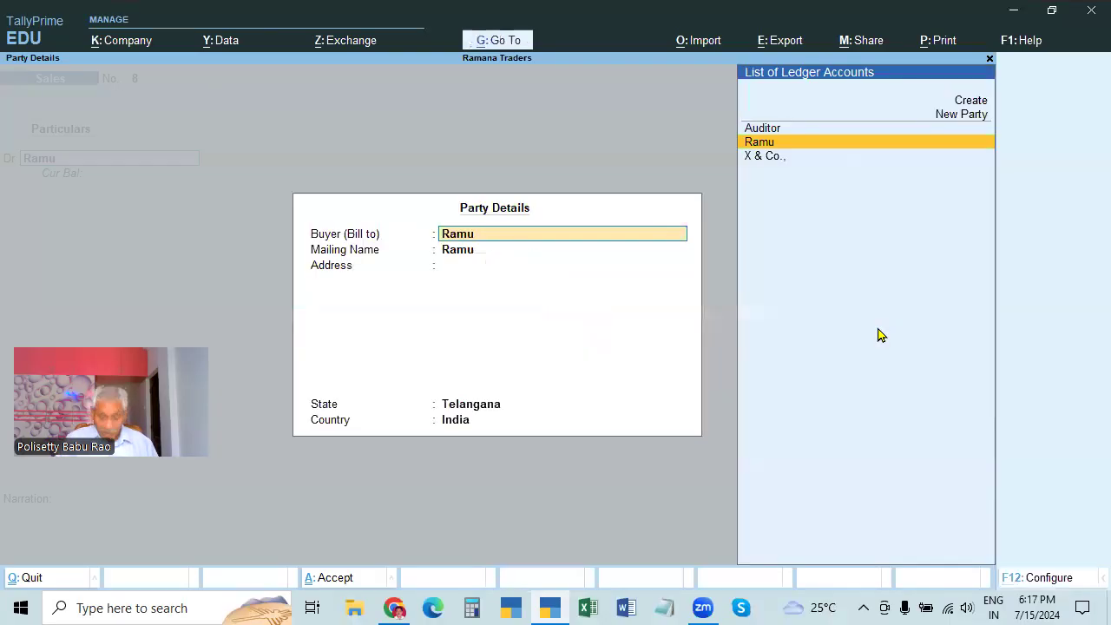
{"action": "key", "text": "Escape"}
{"action": "key", "text": "Return"}
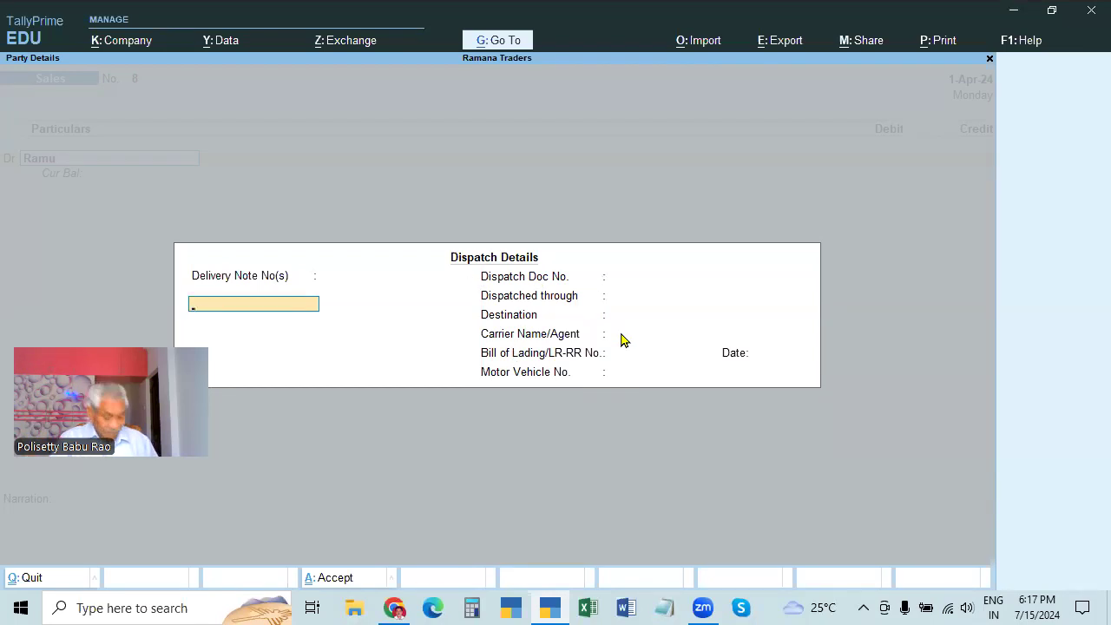
{"action": "key", "text": "Escape"}
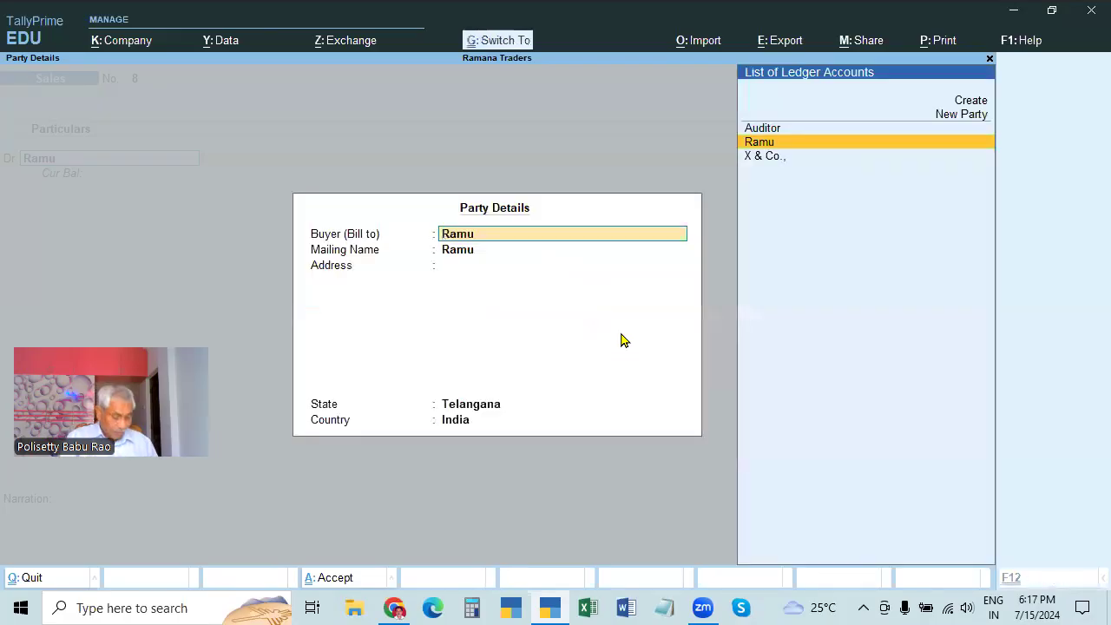
{"action": "key", "text": "ctrl+a"}
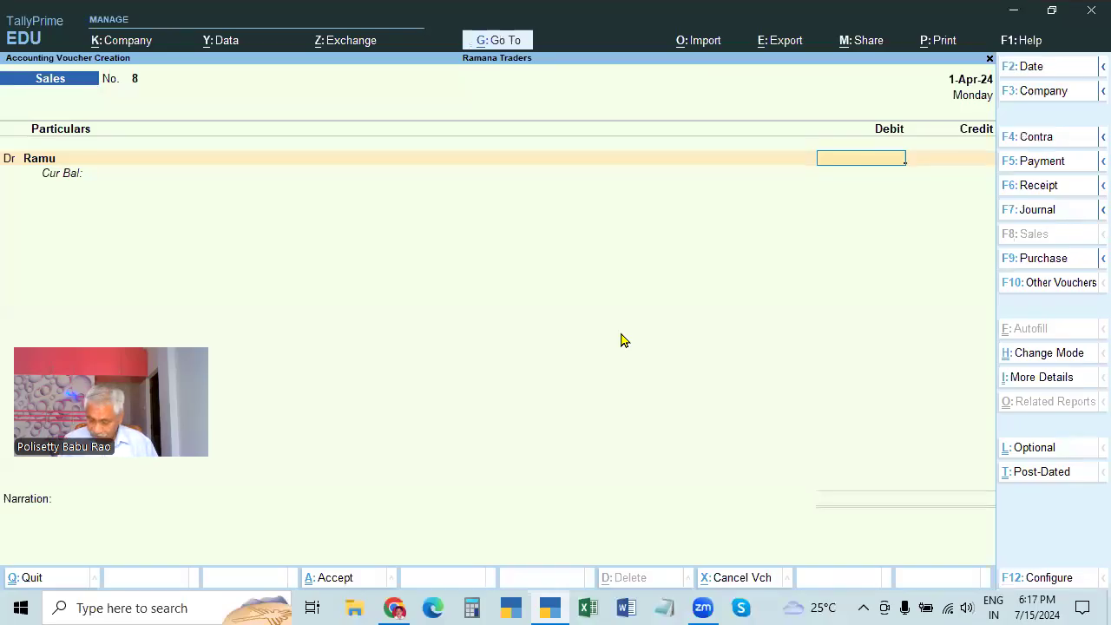
{"action": "type", "text": "10000"}
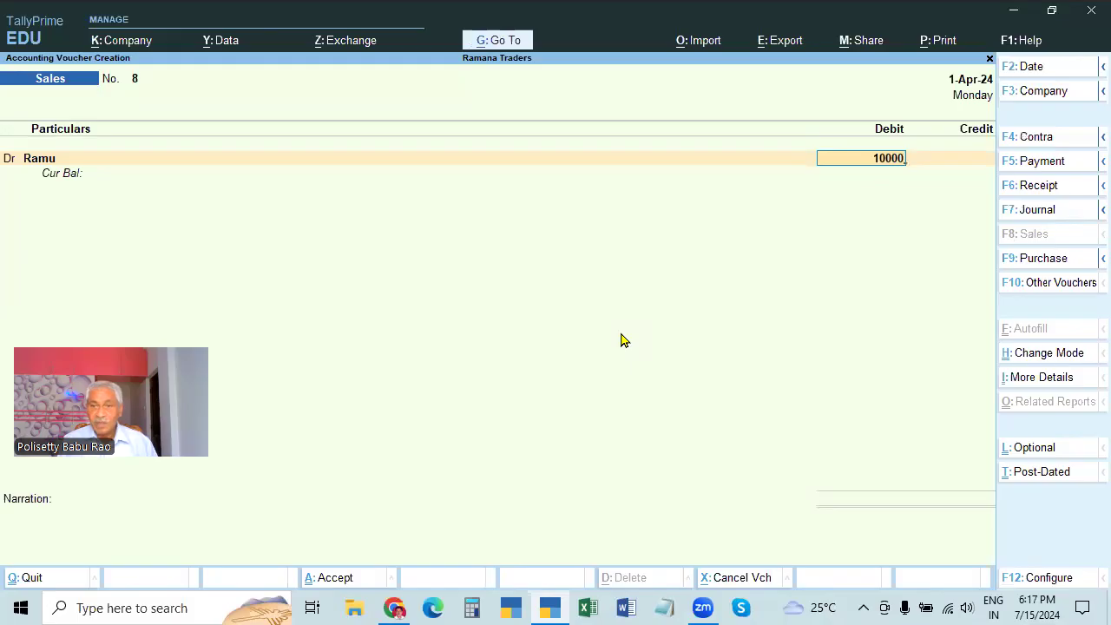
{"action": "key", "text": "Return"}
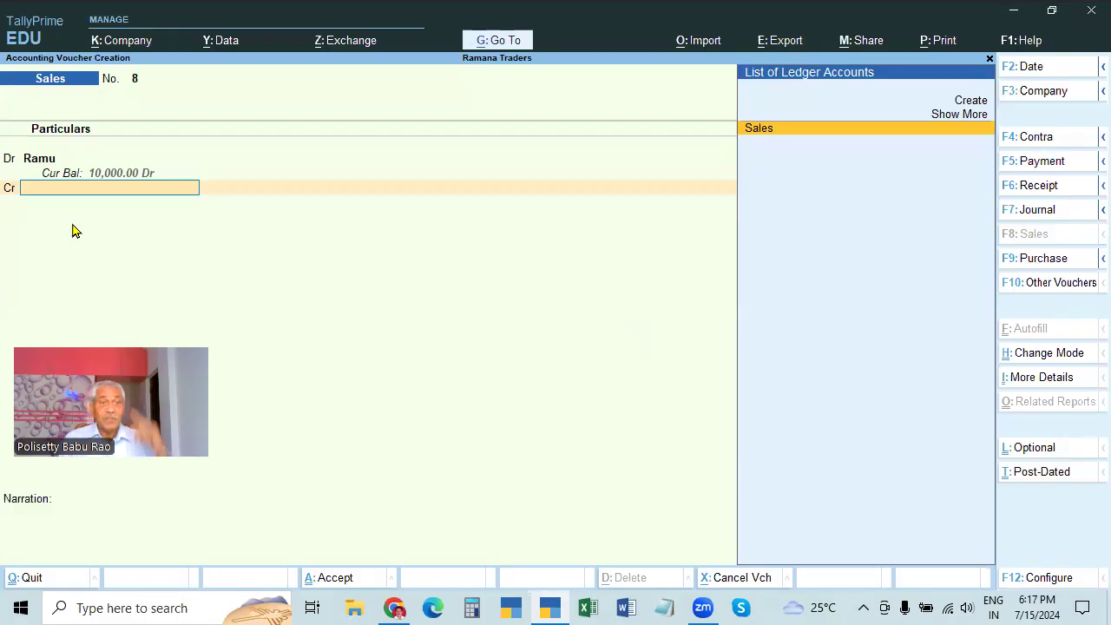
Credit Sales, add narration BEING GOODS SOLD ON CREDIT, and save voucher No. 8
{"action": "left_click", "coordinate": [43, 161]}
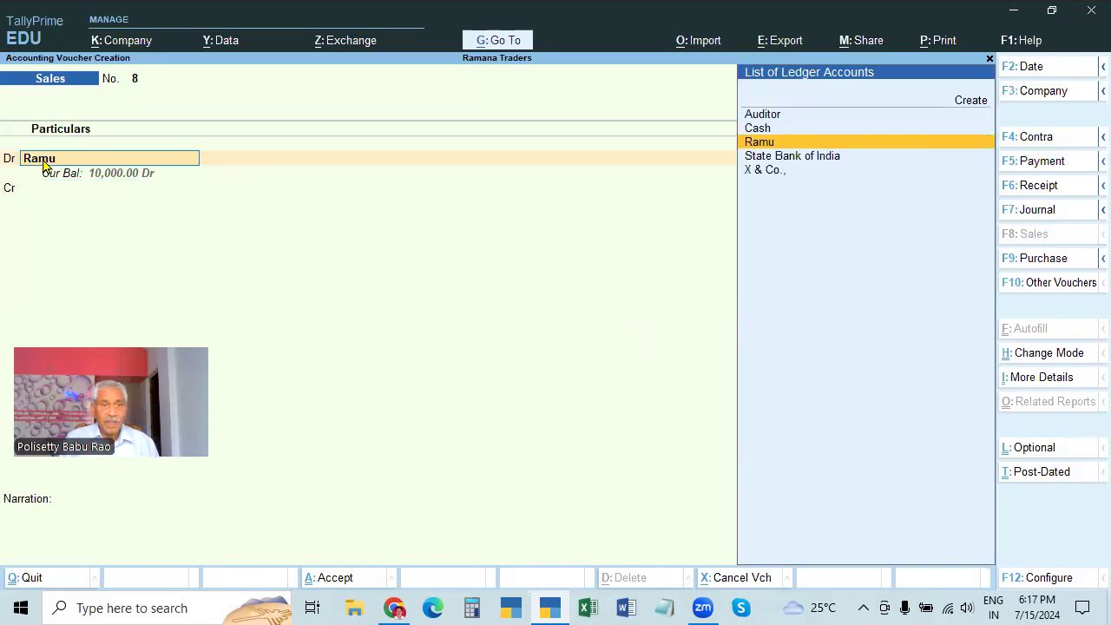
{"action": "key", "text": "Return"}
{"action": "key", "text": "ctrl+a"}
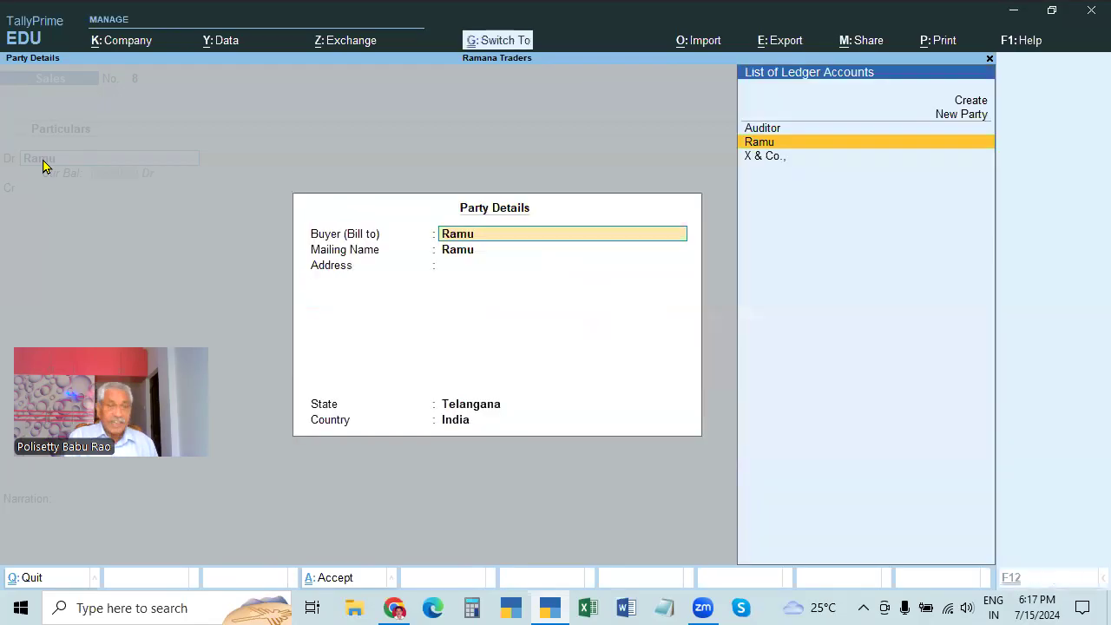
{"action": "key", "text": "ctrl+a"}
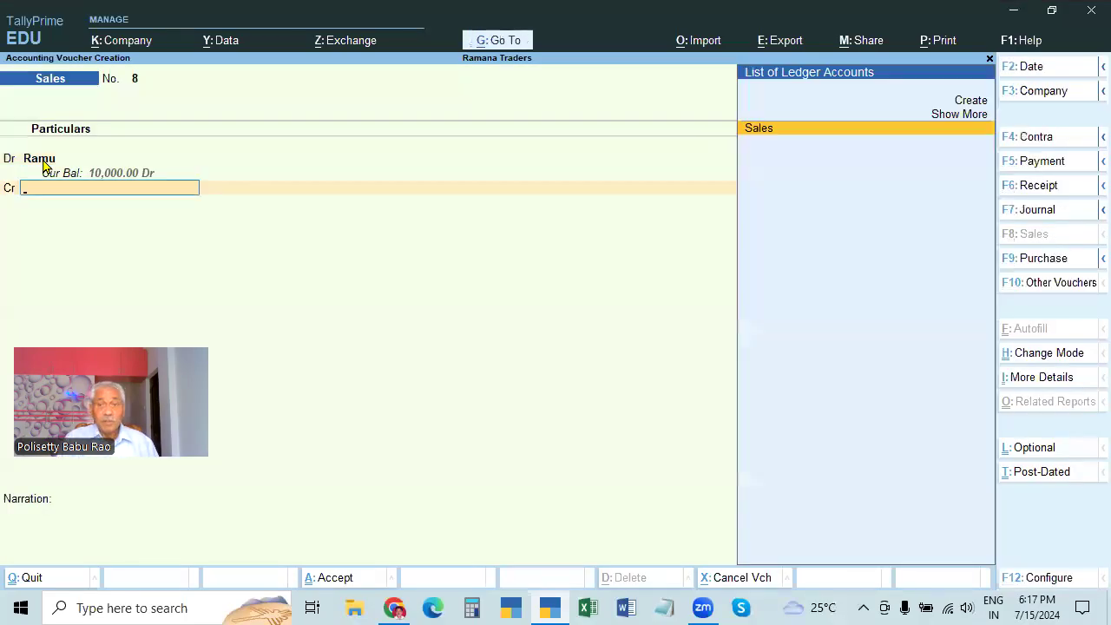
{"action": "key", "text": "Return"}
{"action": "key", "text": "Return"}
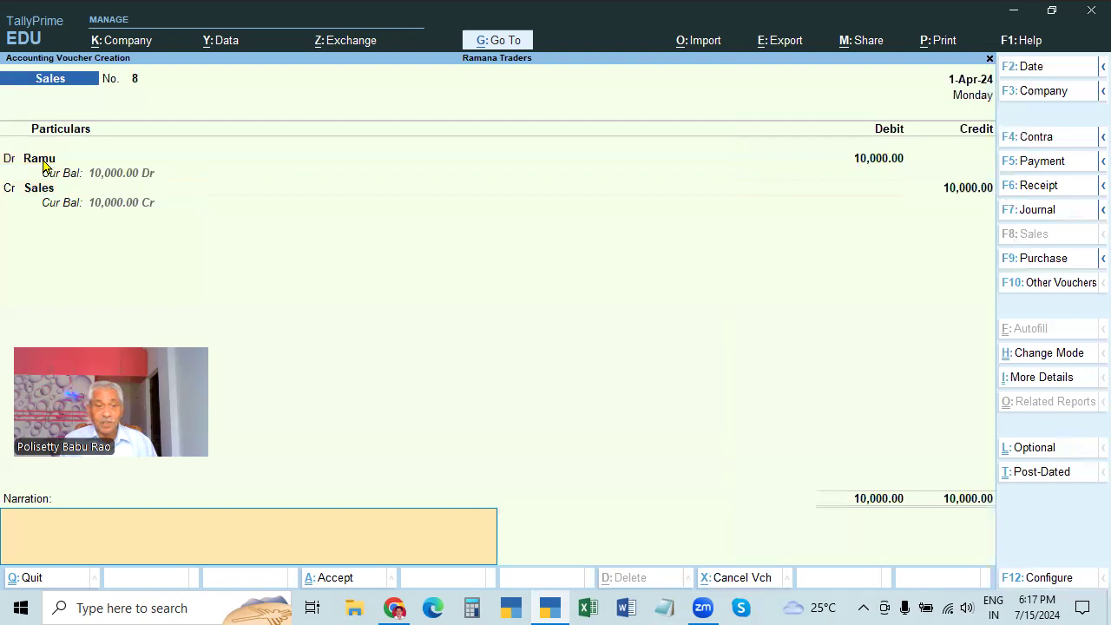
{"action": "type", "text": "BEING GOODS SOLD"}
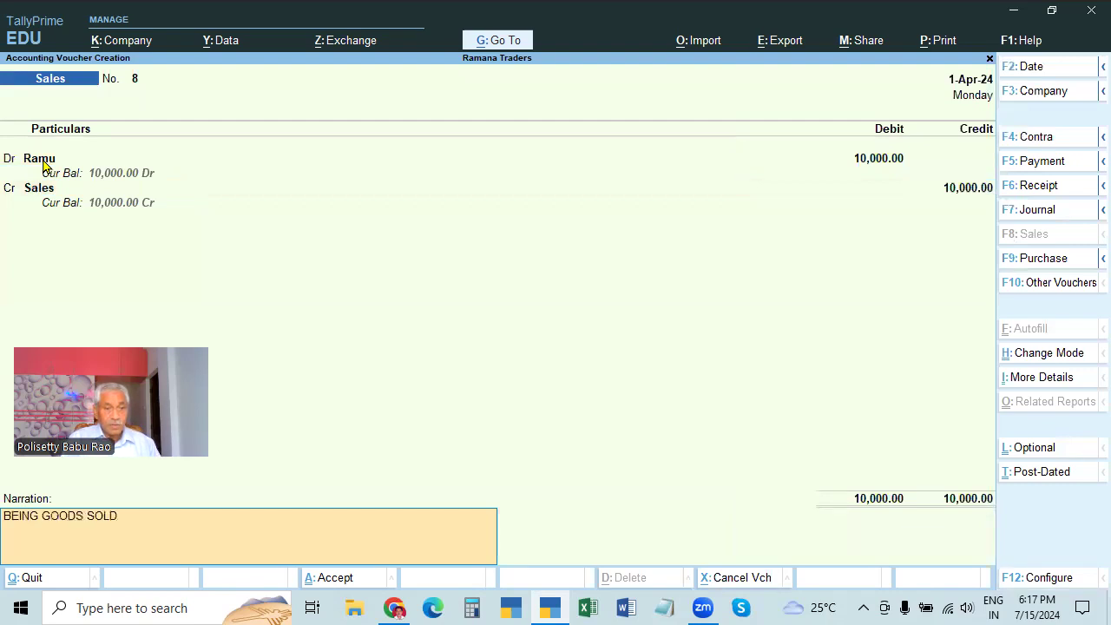
{"action": "type", "text": " ON CREDIT"}
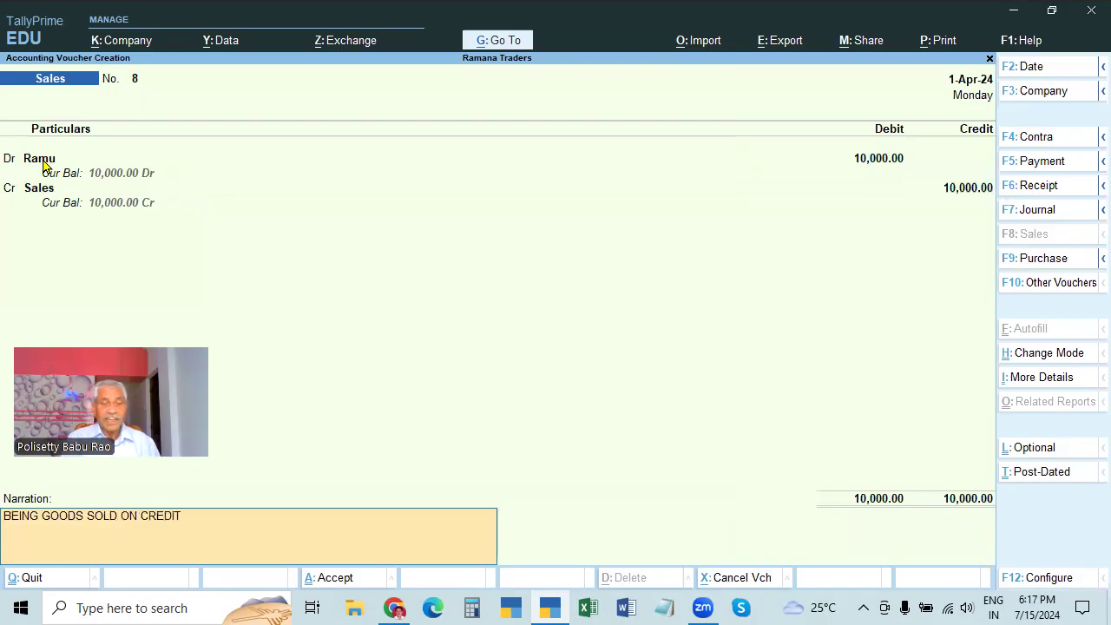
{"action": "key", "text": "Return"}
{"action": "key", "text": "Return"}
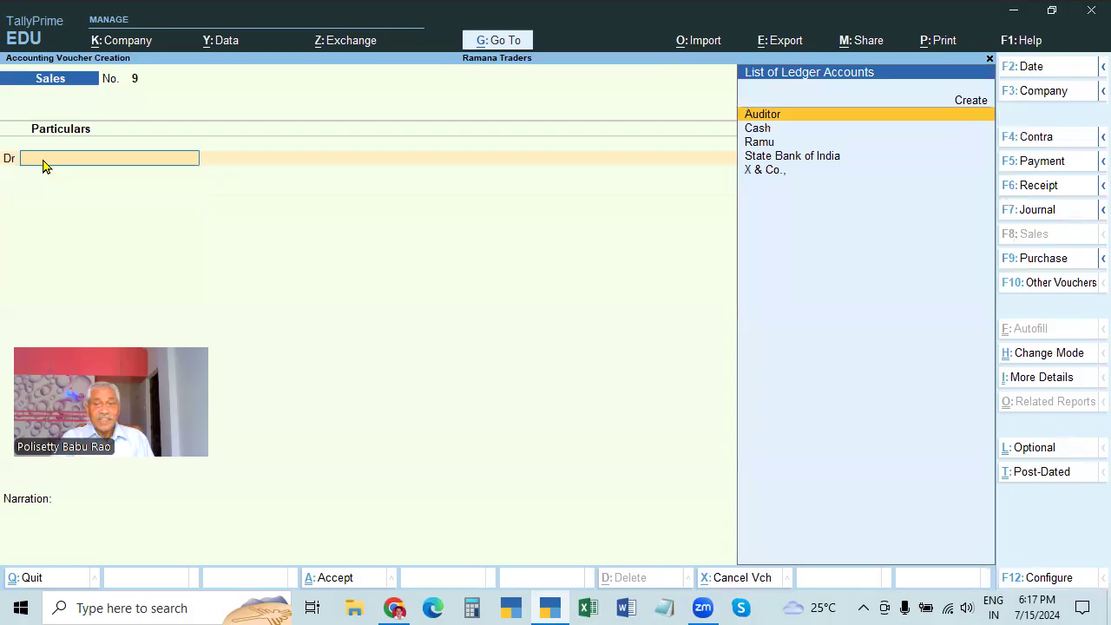
Switch sales No. 9 to invoice mode with Ramu as the party account
{"action": "left_click", "coordinate": [1040, 356]}
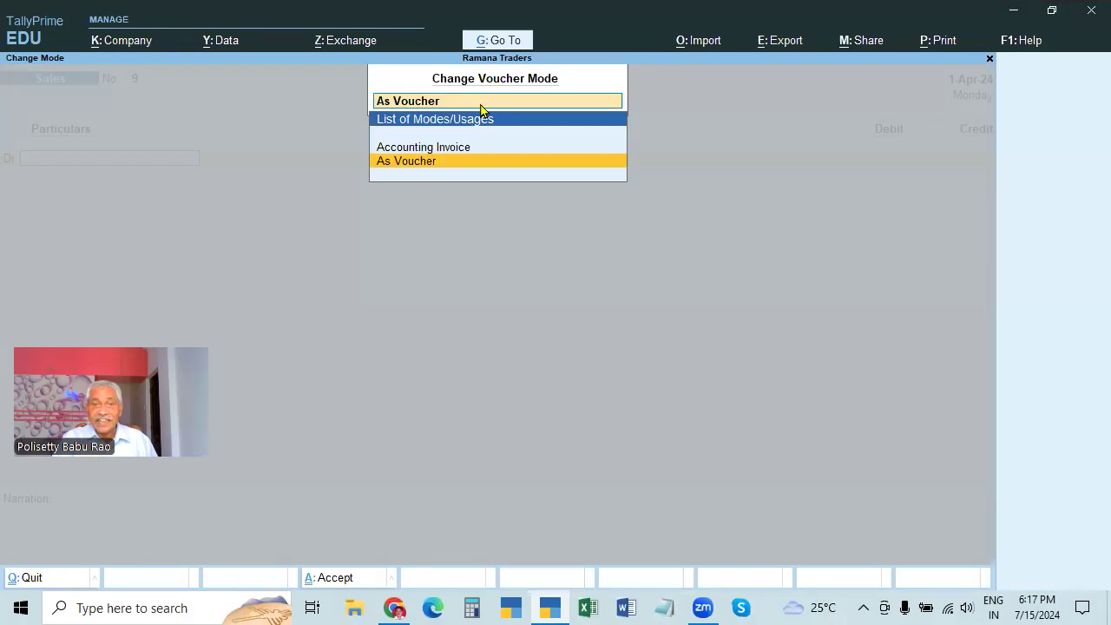
{"action": "left_click", "coordinate": [451, 150]}
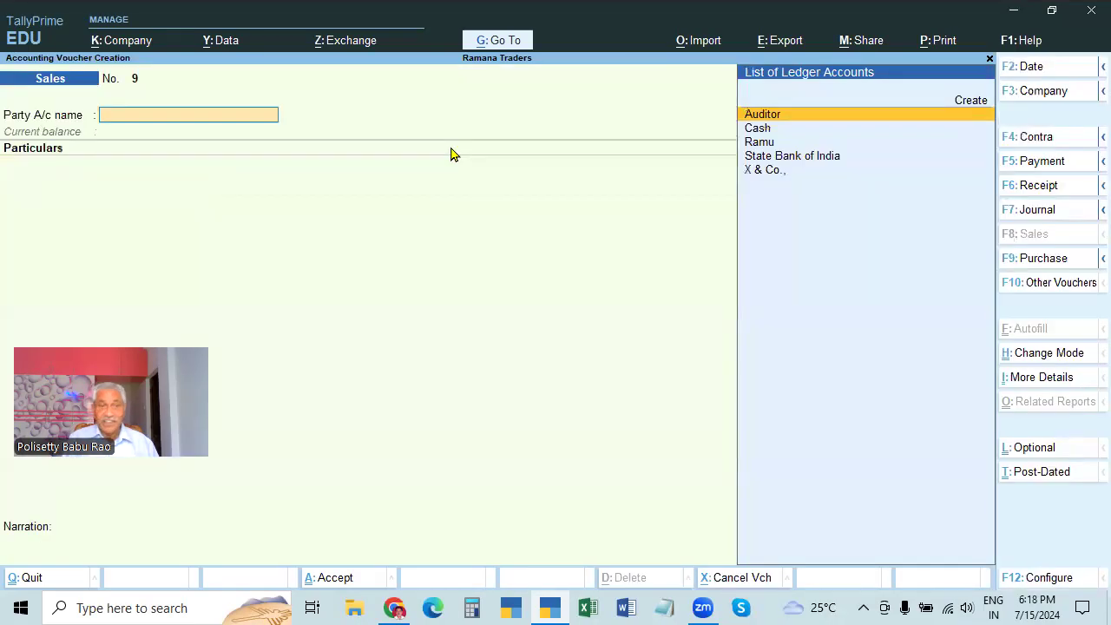
{"action": "key", "text": "Down"}
{"action": "key", "text": "Down"}
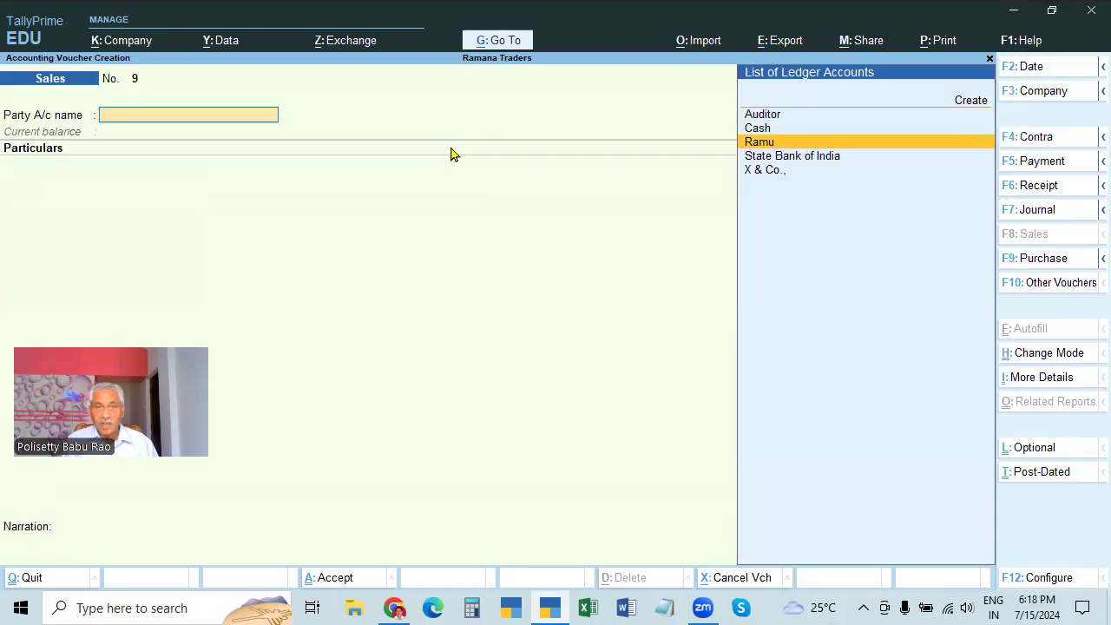
{"action": "key", "text": "Return"}
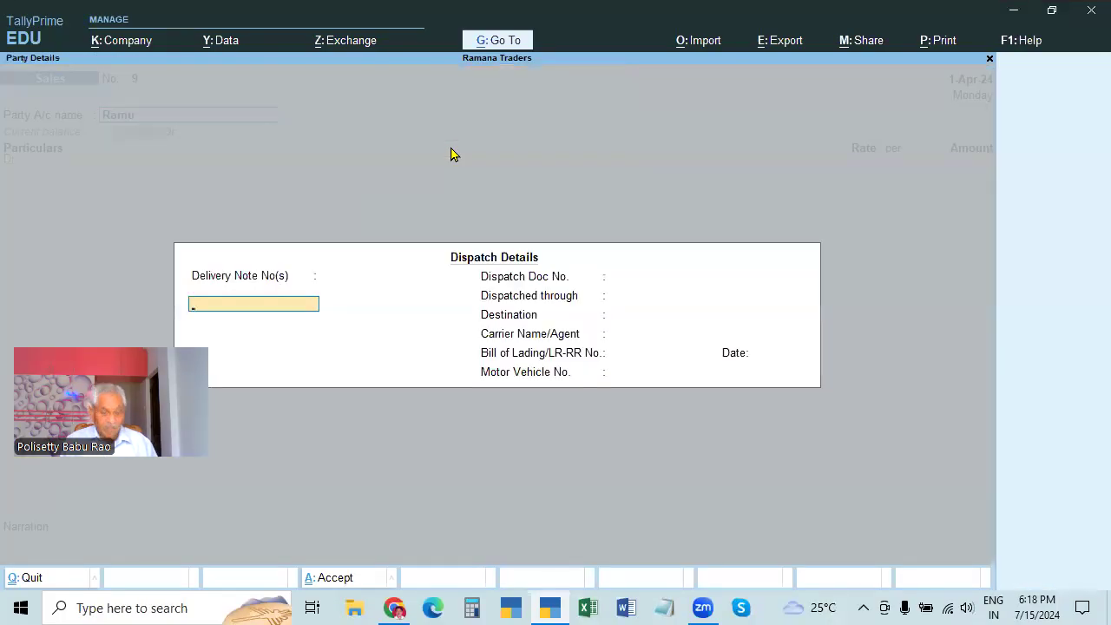
{"action": "key", "text": "ctrl+a"}
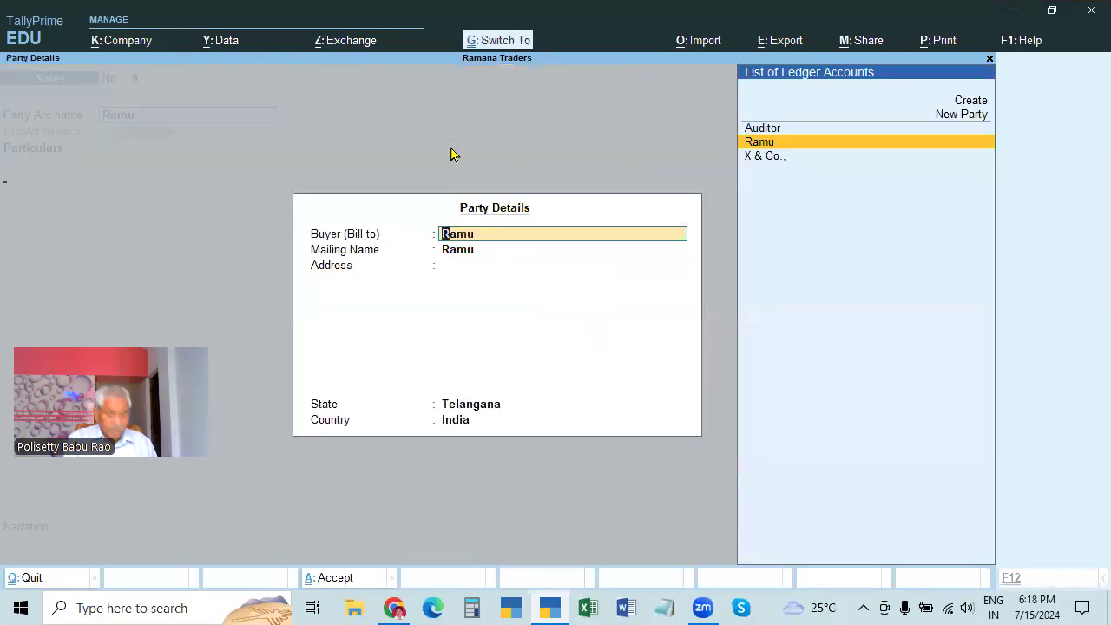
{"action": "key", "text": "ctrl+a"}
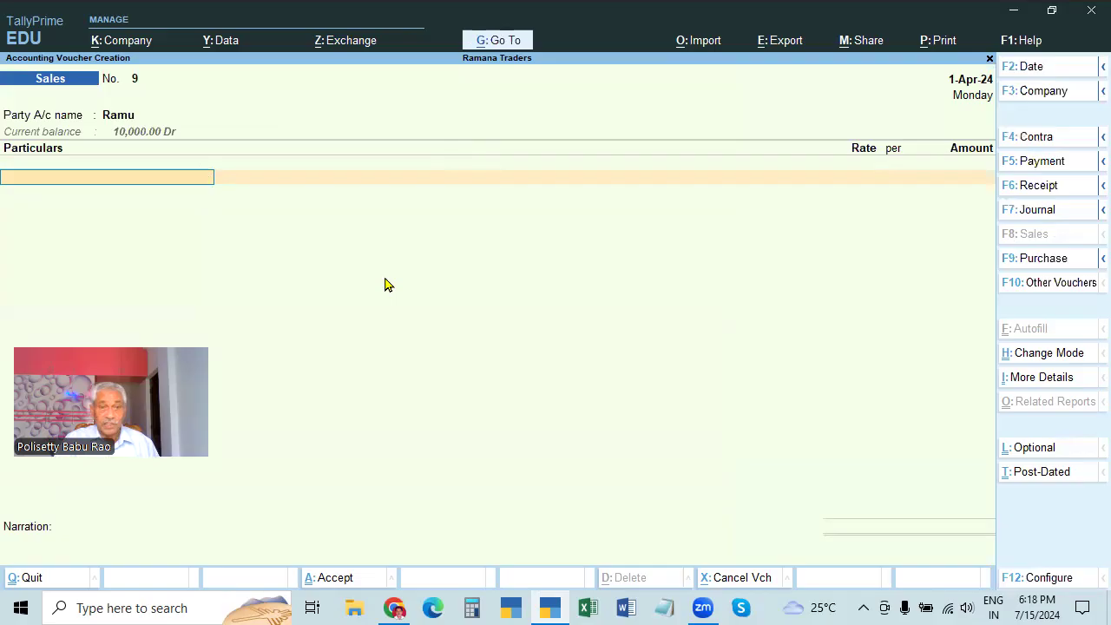
Add a Sales line of 10,000 with narration BEING GOODS SOLD ON CREDIT and save
{"action": "type", "text": "SA"}
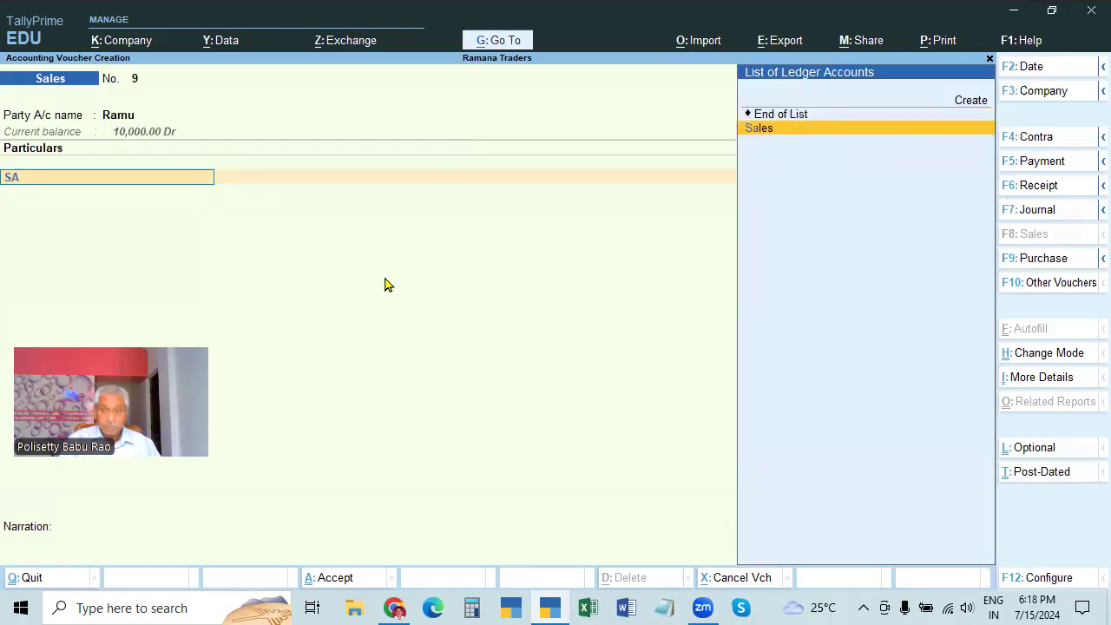
{"action": "key", "text": "Return"}
{"action": "type", "text": "10,000"}
{"action": "key", "text": "Return"}
{"action": "key", "text": "Return"}
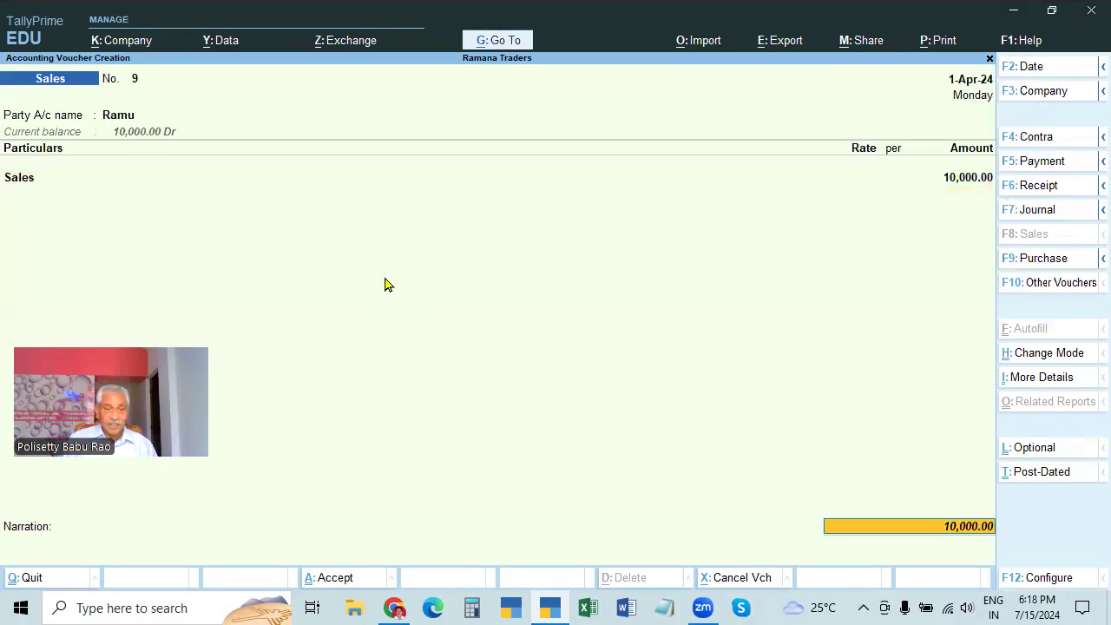
{"action": "type", "text": "BEING GOODS SOLD ON CREDIT"}
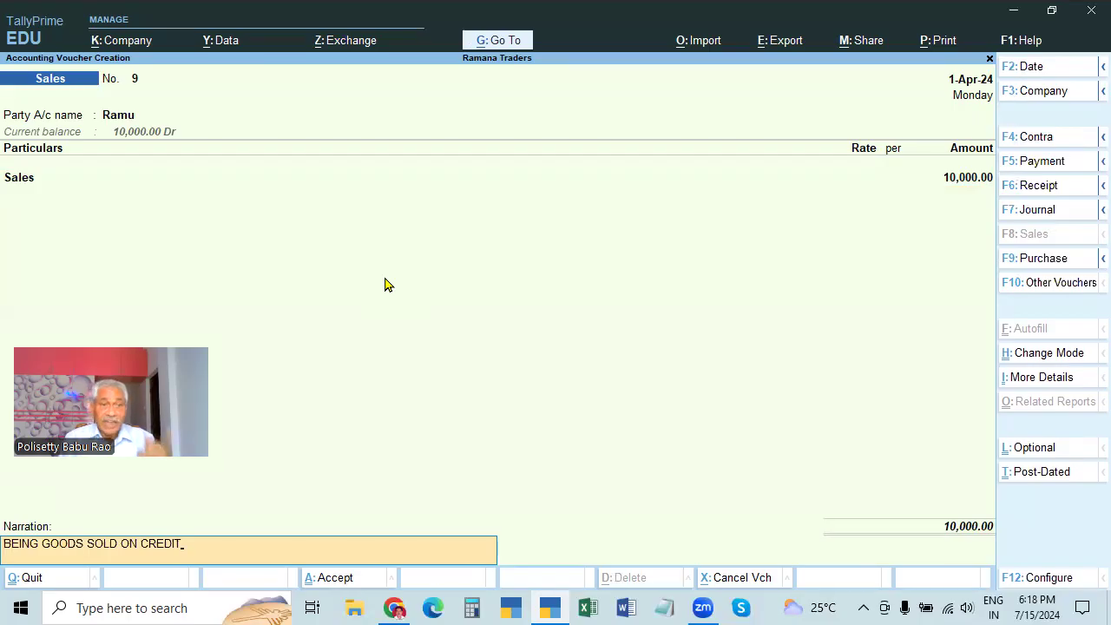
{"action": "key", "text": "Return"}
{"action": "key", "text": "Return"}
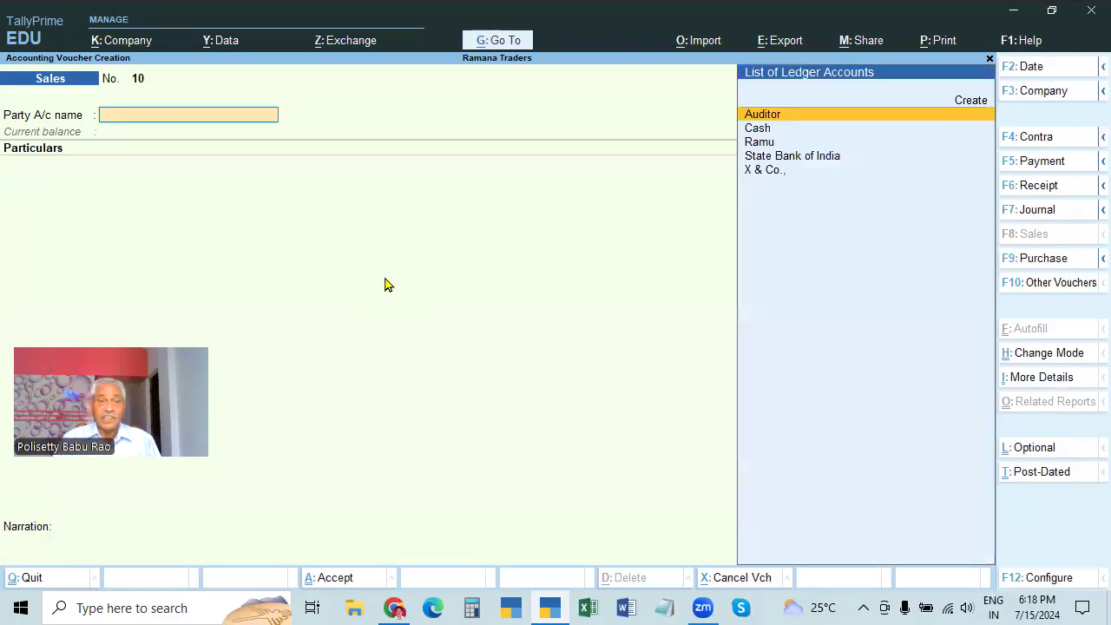
Switch sales No. 10 back to voucher mode without quitting the voucher
{"action": "left_click", "coordinate": [1038, 354]}
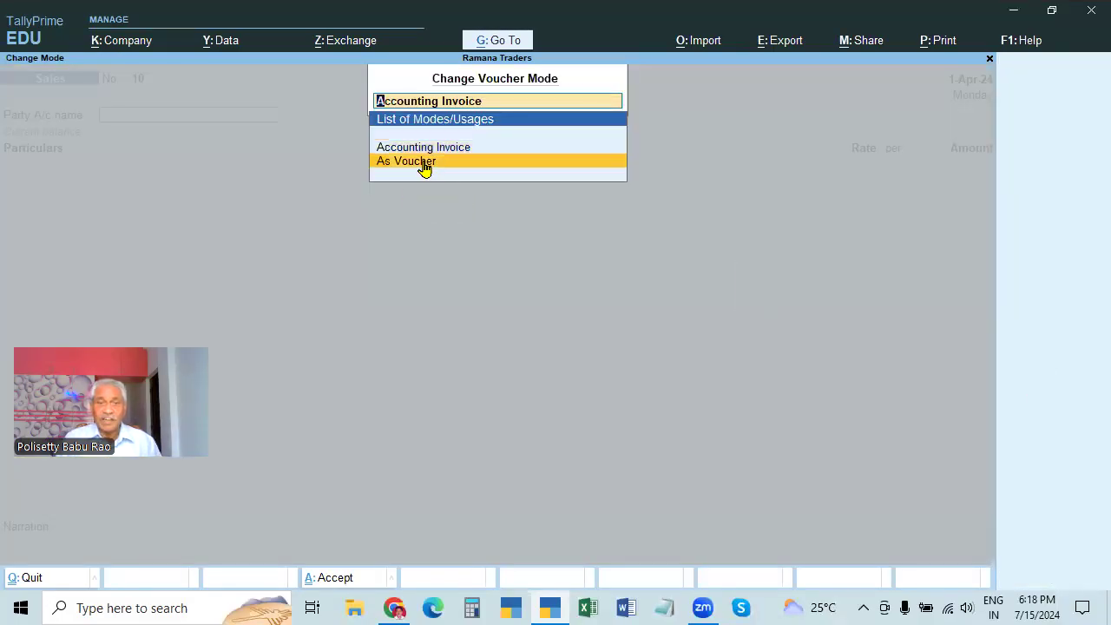
{"action": "left_click", "coordinate": [423, 162]}
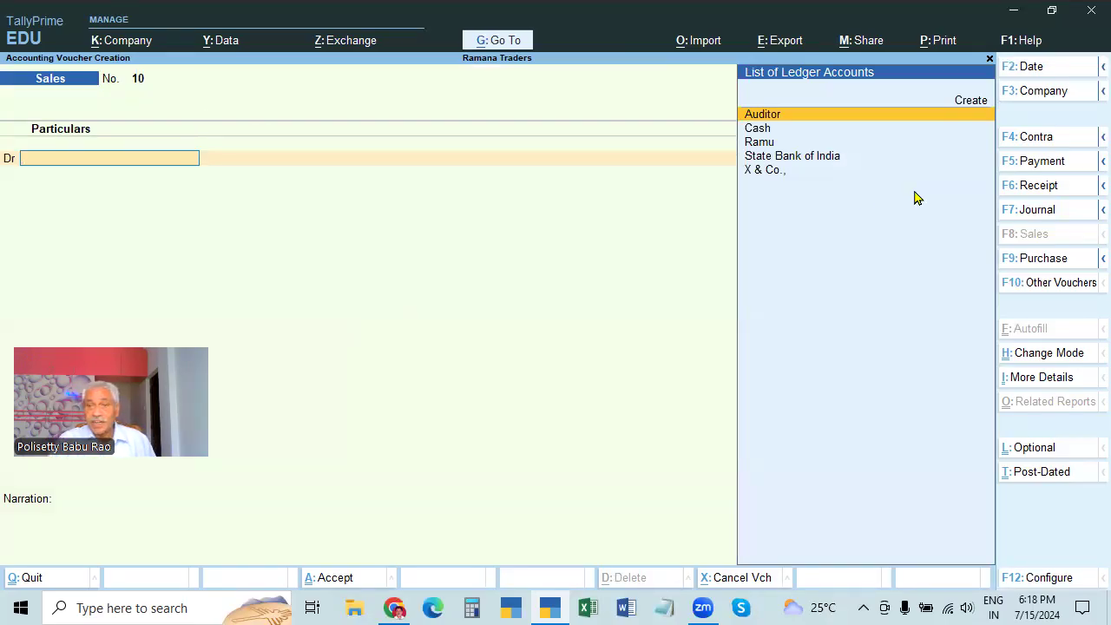
{"action": "key", "text": "Escape"}
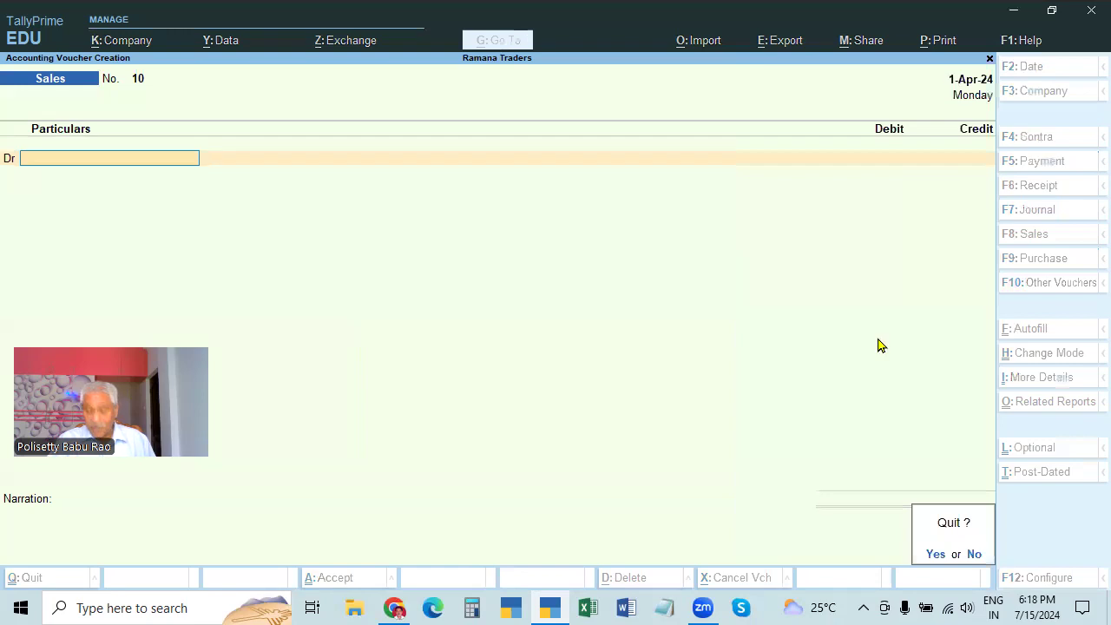
{"action": "key", "text": "n"}
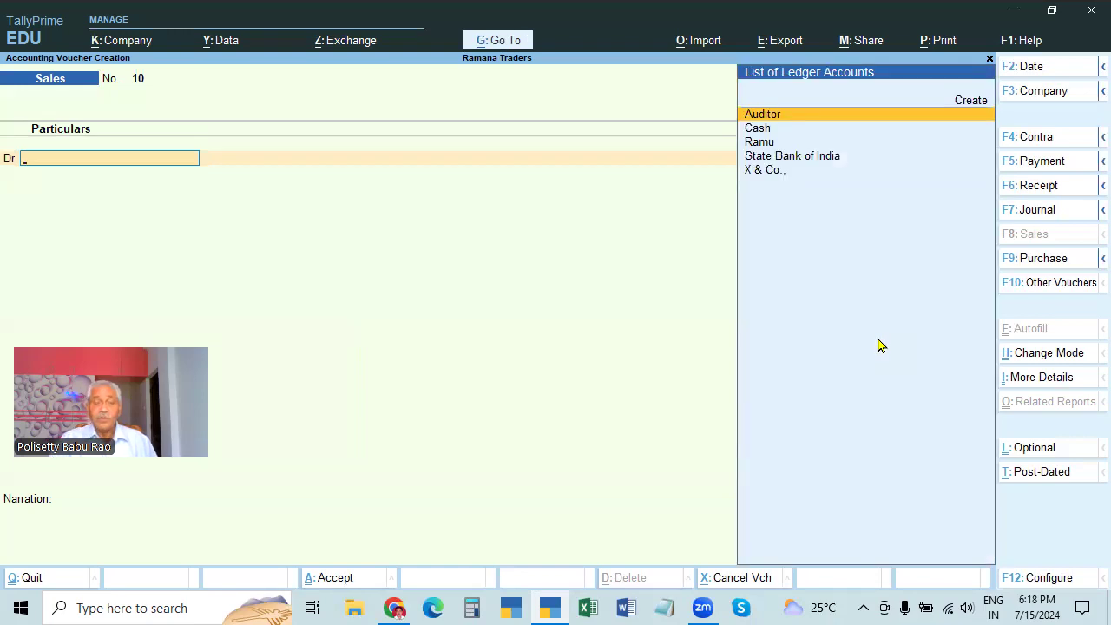
Date the voucher 2-Apr-24 and select Ramu as the debit ledger
{"action": "left_click", "coordinate": [1031, 68]}
{"action": "key", "text": "Escape"}
{"action": "key", "text": "Escape"}
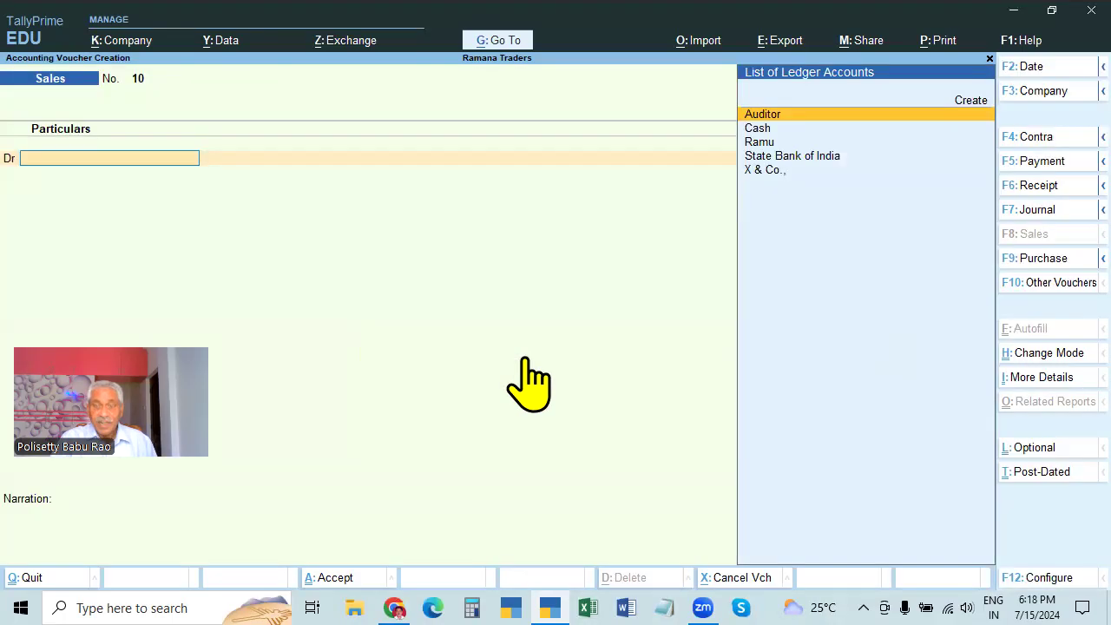
{"action": "key", "text": "F2"}
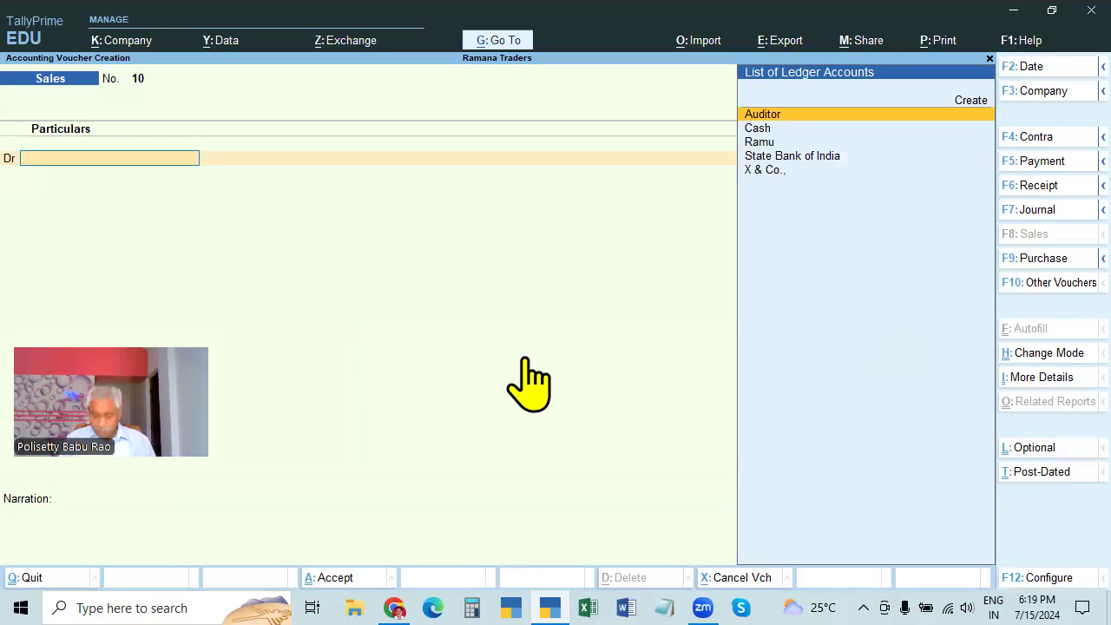
{"action": "key", "text": "Down"}
{"action": "key", "text": "Down"}
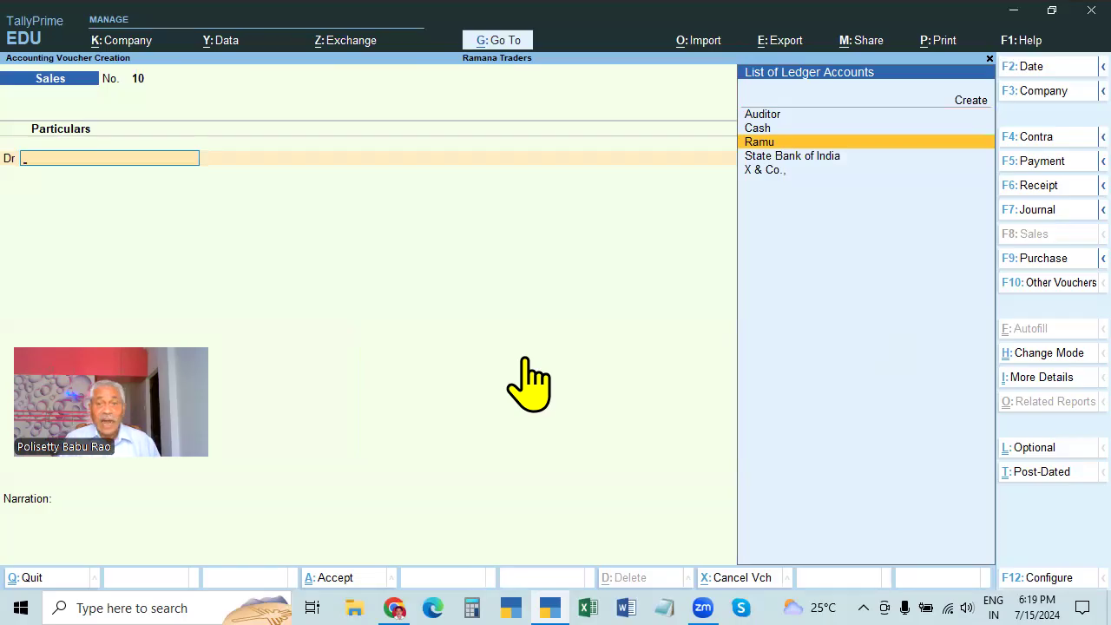
{"action": "key", "text": "Return"}
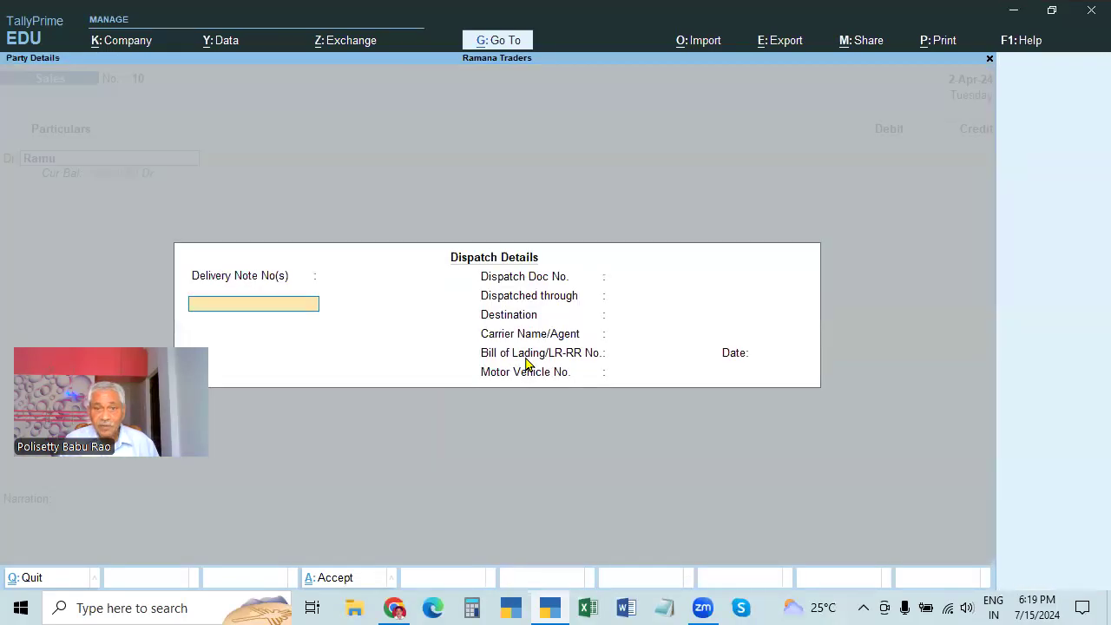
Skip the dispatch and party details and debit Ramu 10,000
{"action": "key", "text": "ctrl+a"}
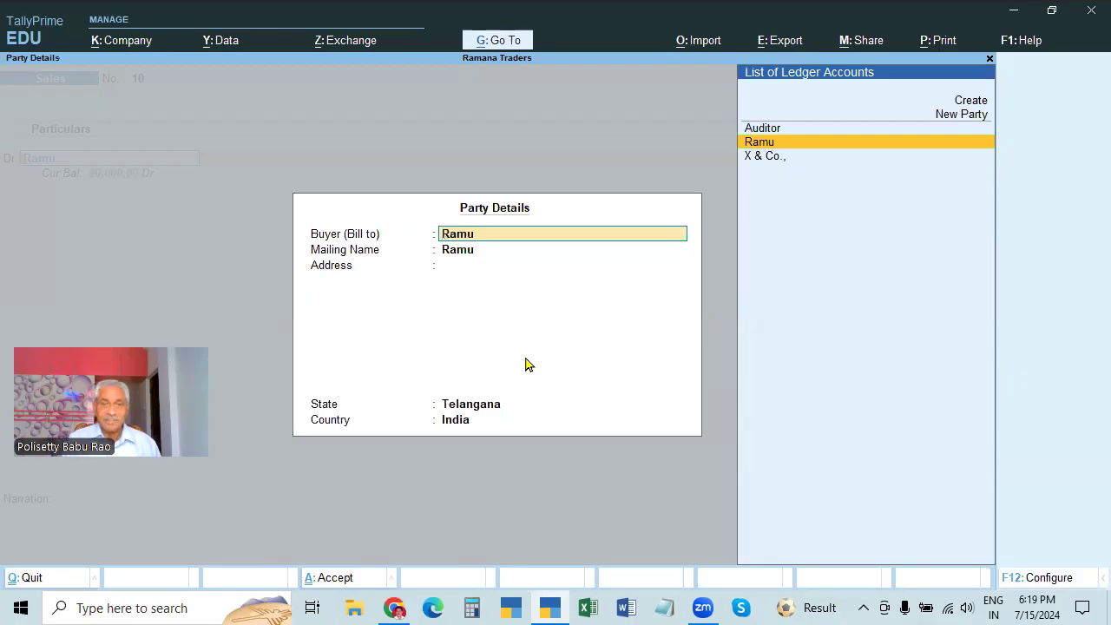
{"action": "key", "text": "ctrl+a"}
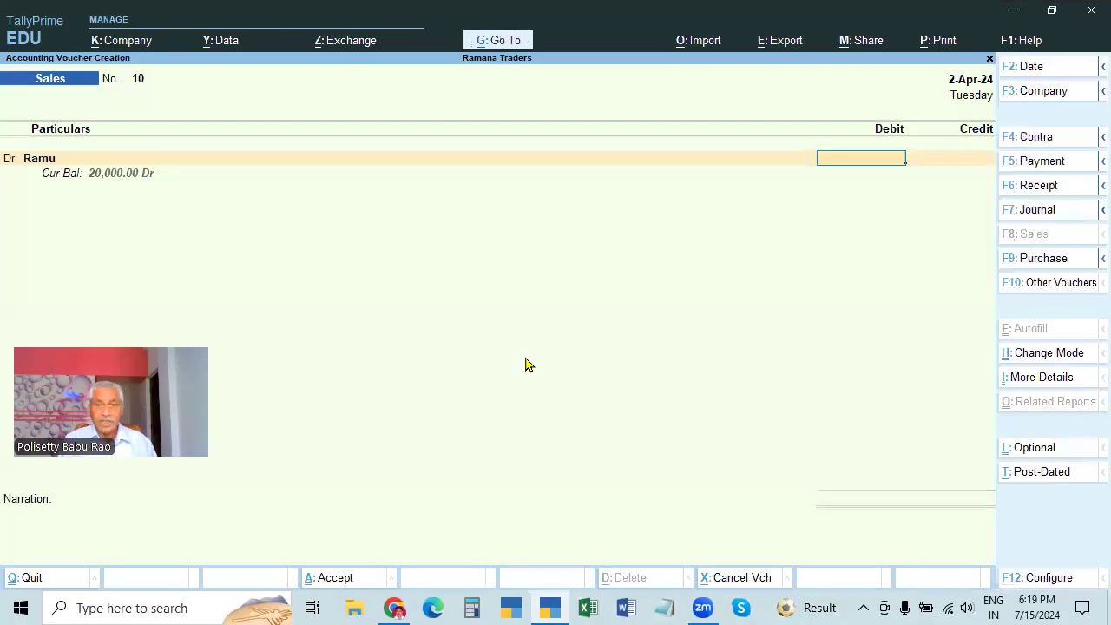
{"action": "type", "text": "10000"}
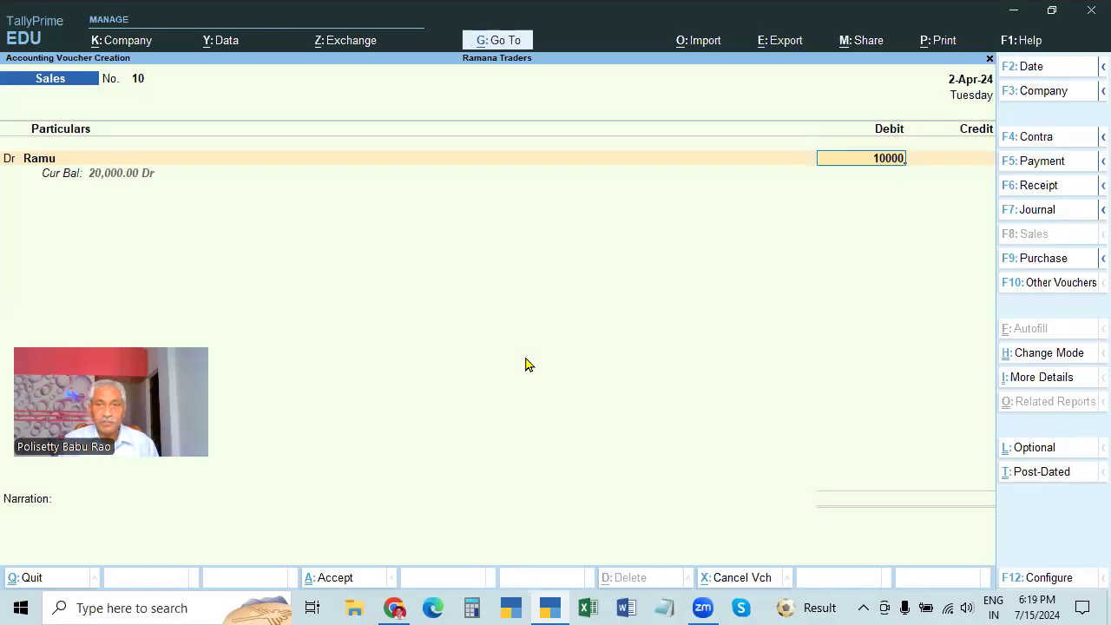
{"action": "key", "text": "Return"}
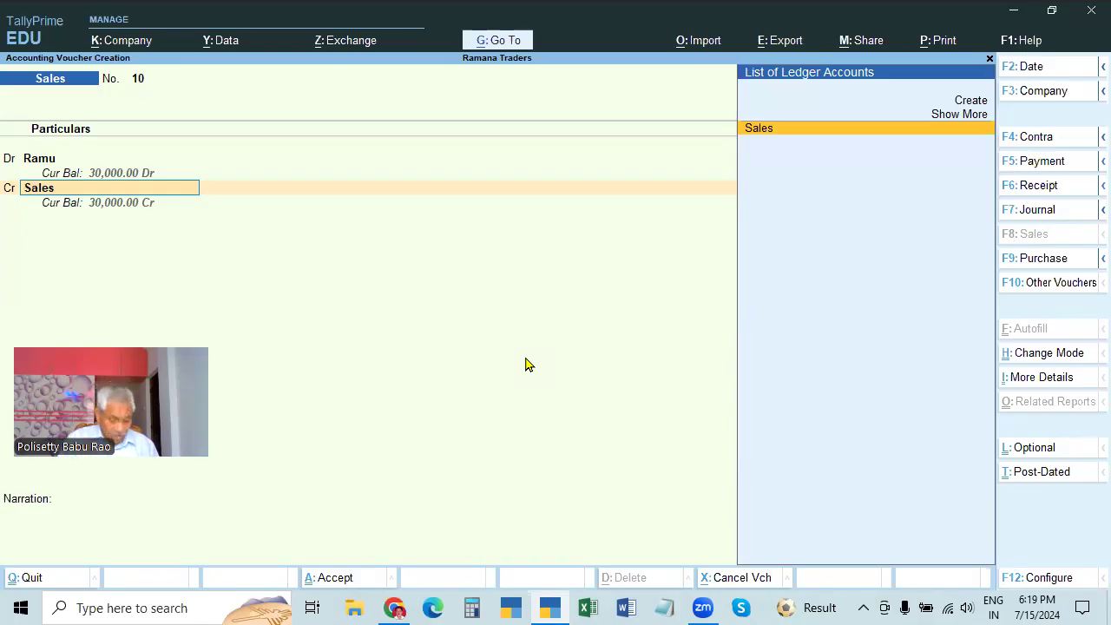
Expand the ledger list on the credit line and choose Create for a new ledger
{"action": "key", "text": "alt"}
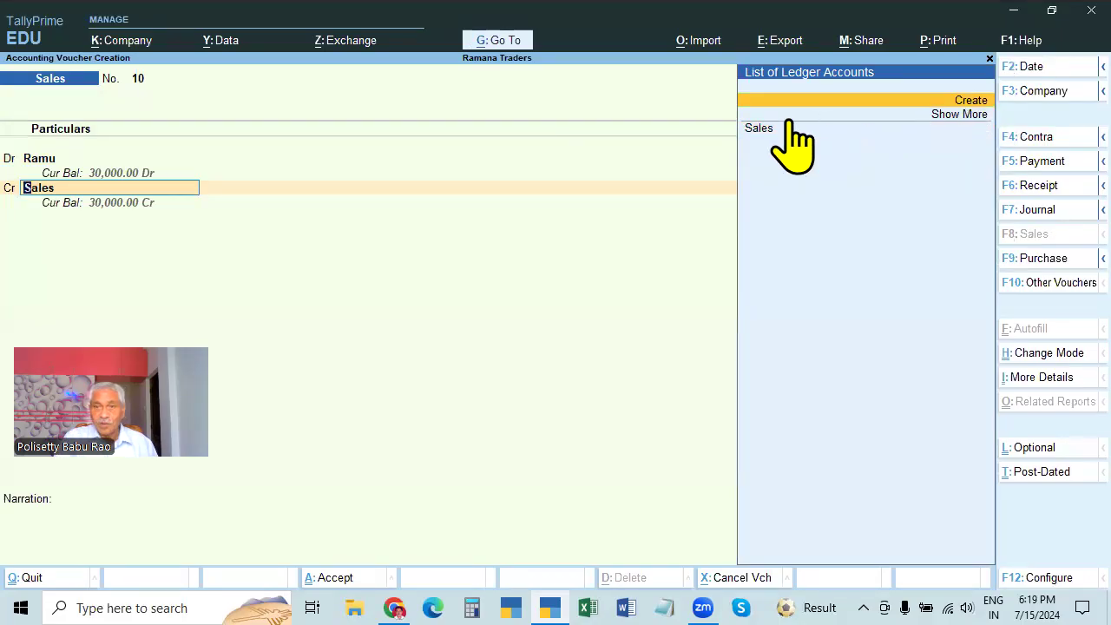
{"action": "left_click", "coordinate": [970, 120]}
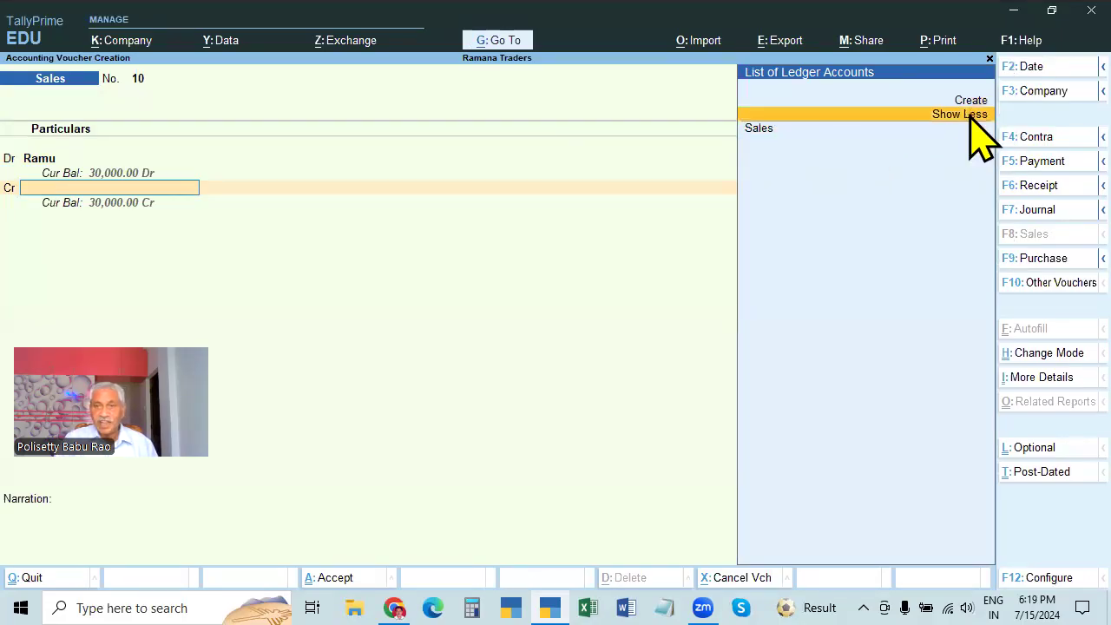
{"action": "left_click", "coordinate": [970, 117]}
{"action": "left_click", "coordinate": [970, 117]}
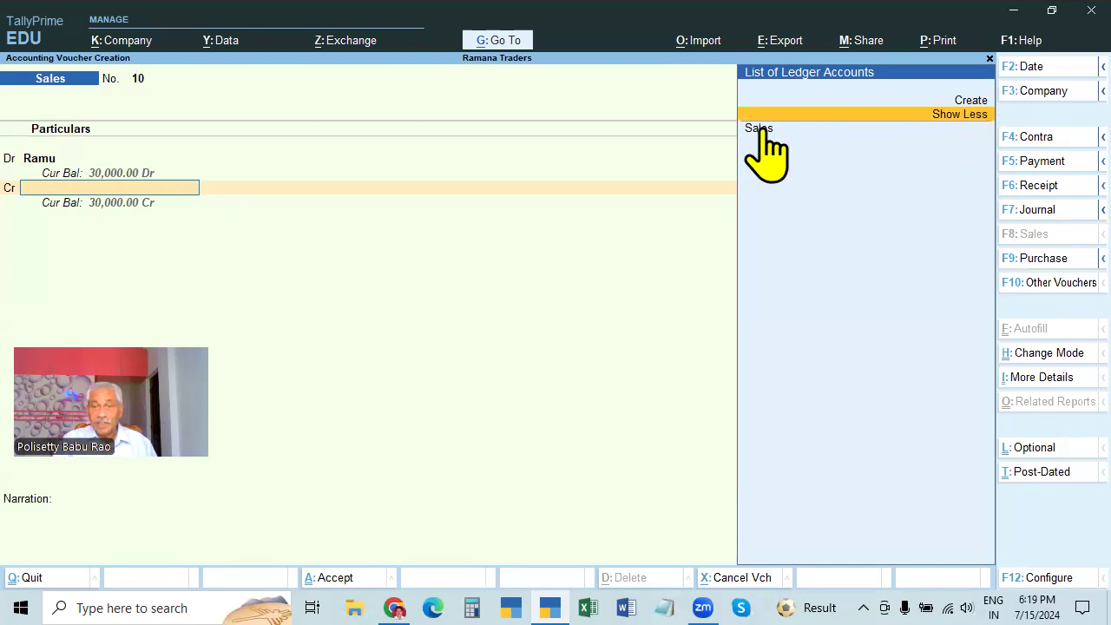
{"action": "left_click", "coordinate": [976, 102]}
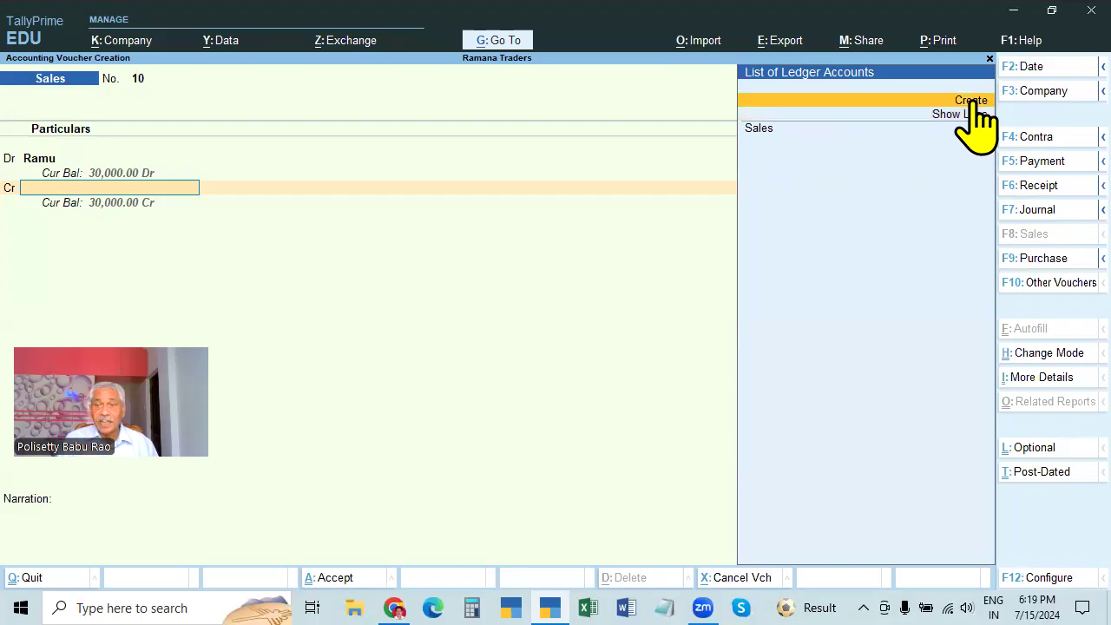
Create the ledger Audit Fees Received under Direct Incomes and return to the voucher
{"action": "left_click", "coordinate": [973, 102]}
{"action": "type", "text": "Audit"}
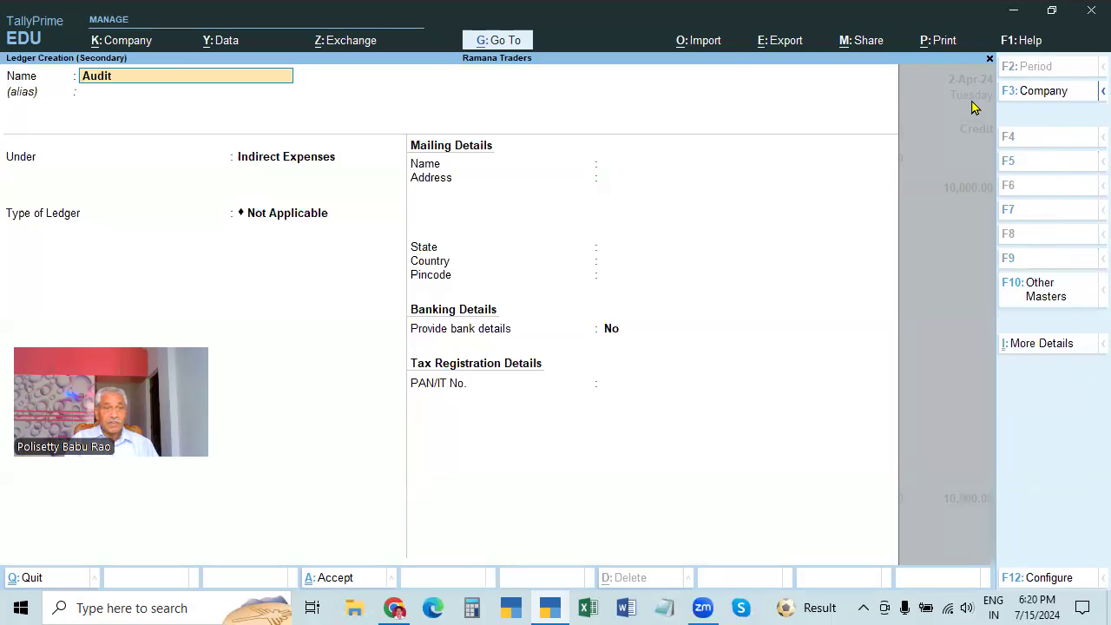
{"action": "type", "text": " Fees Received"}
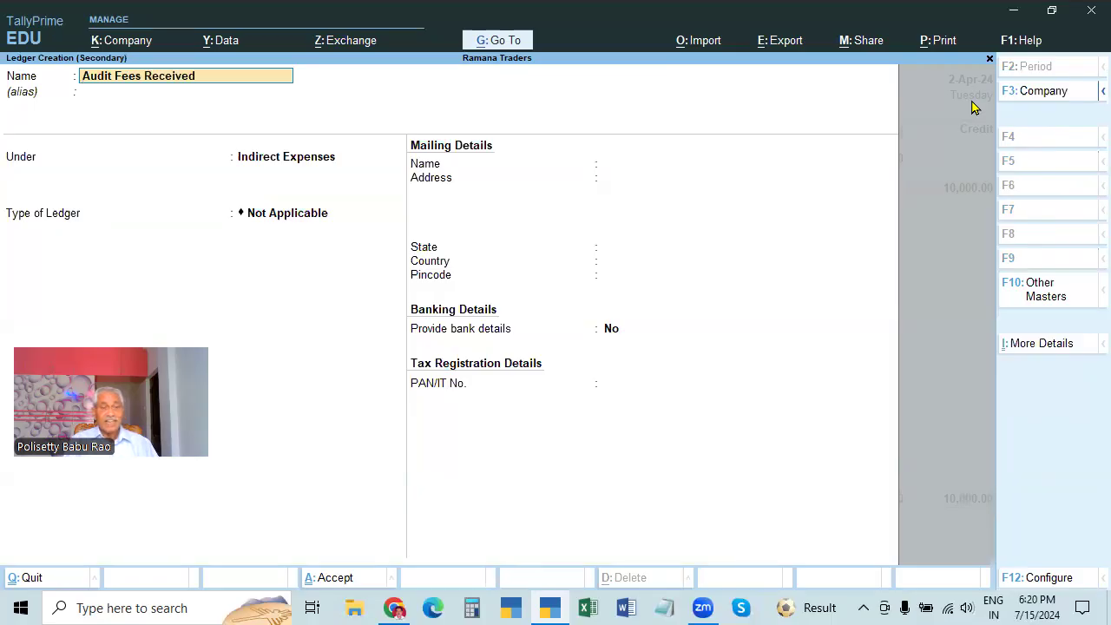
{"action": "key", "text": "Return"}
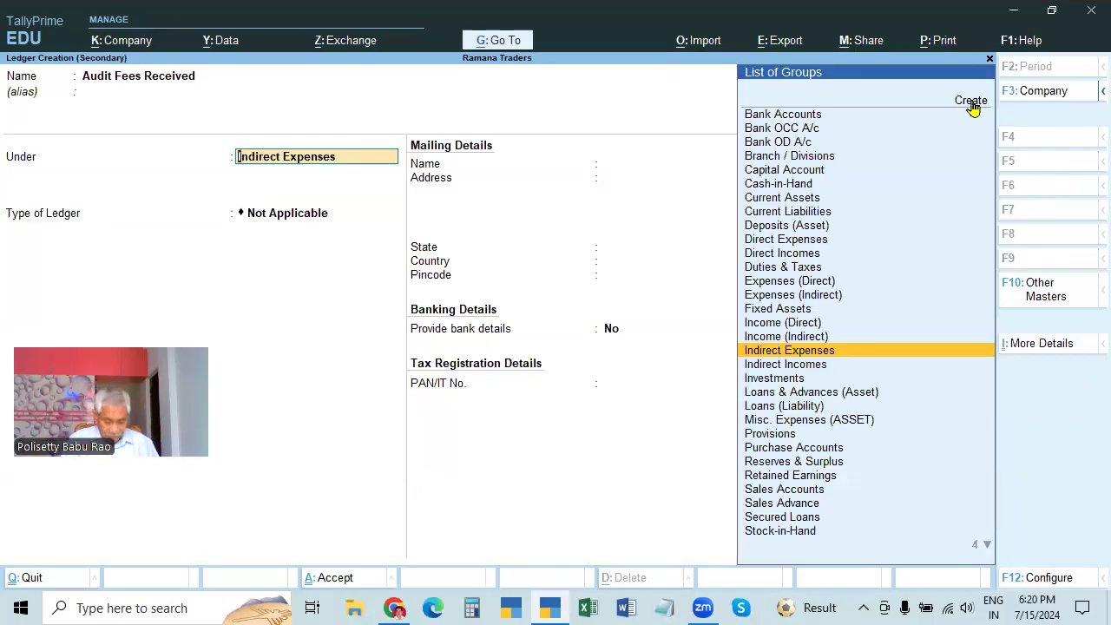
{"action": "type", "text": "Di"}
{"action": "key", "text": "Down"}
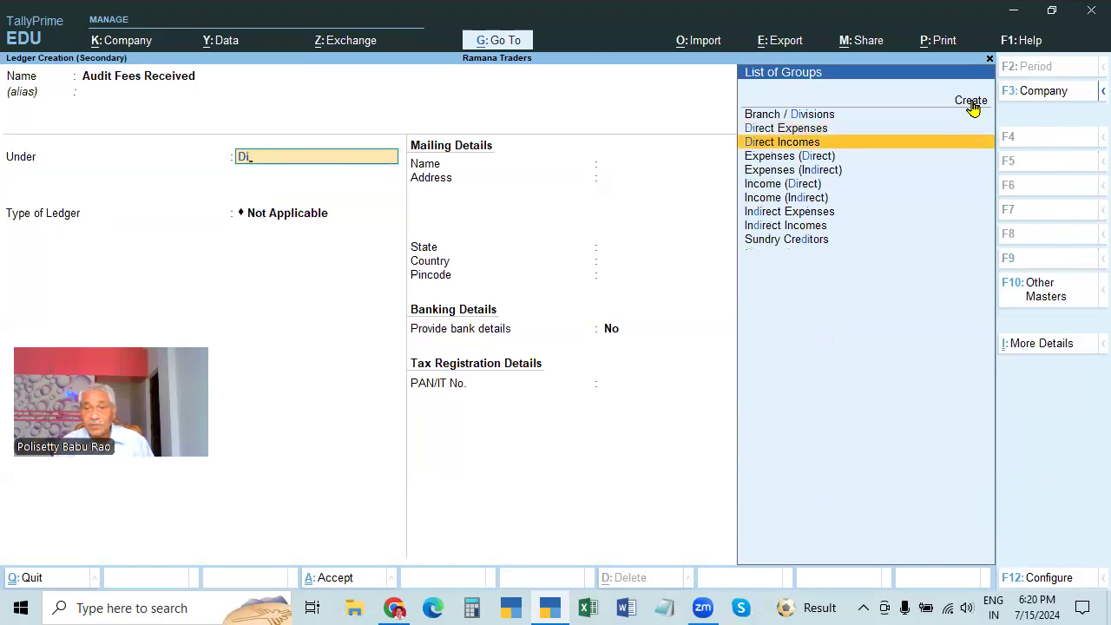
{"action": "key", "text": "Down"}
{"action": "key", "text": "Down"}
{"action": "key", "text": "Down"}
{"action": "key", "text": "Up"}
{"action": "key", "text": "Up"}
{"action": "key", "text": "Up"}
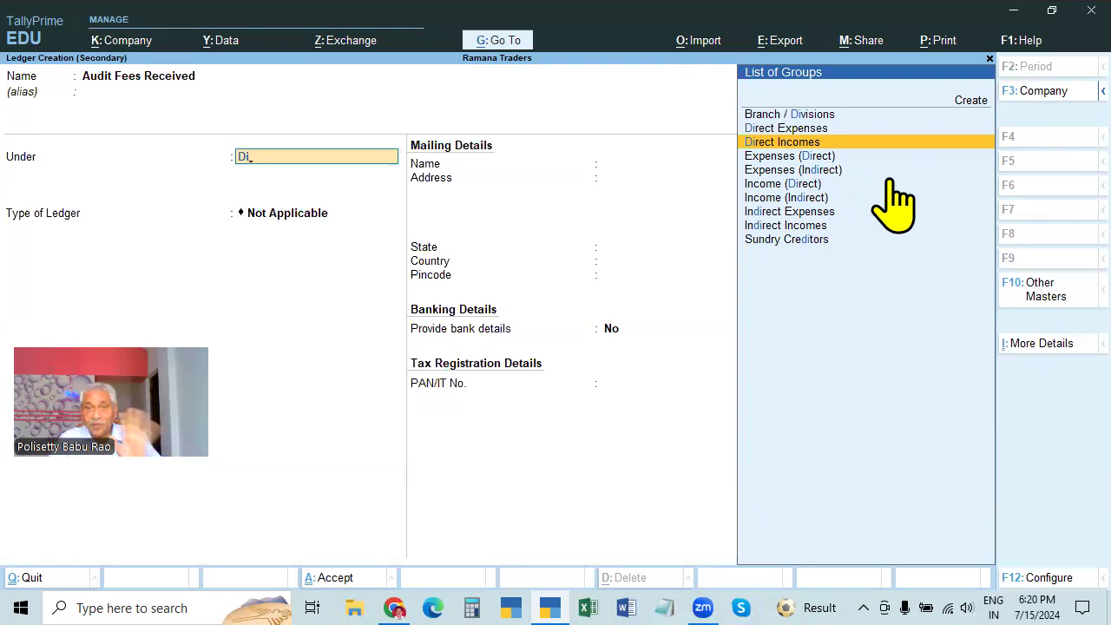
{"action": "key", "text": "Return"}
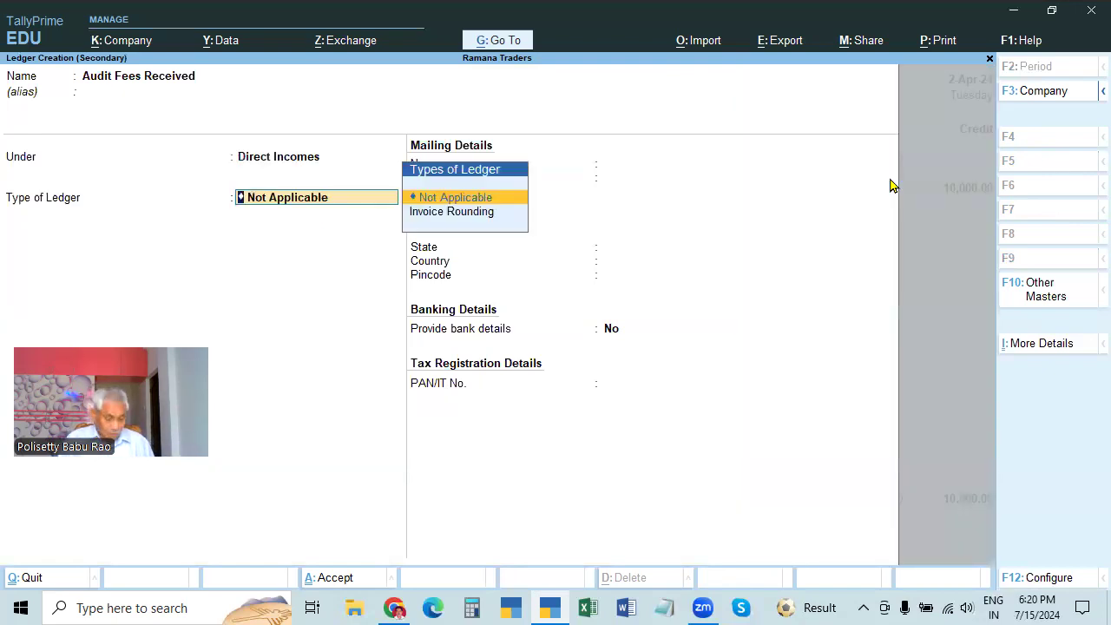
{"action": "key", "text": "ctrl"}
{"action": "key", "text": "ctrl+a"}
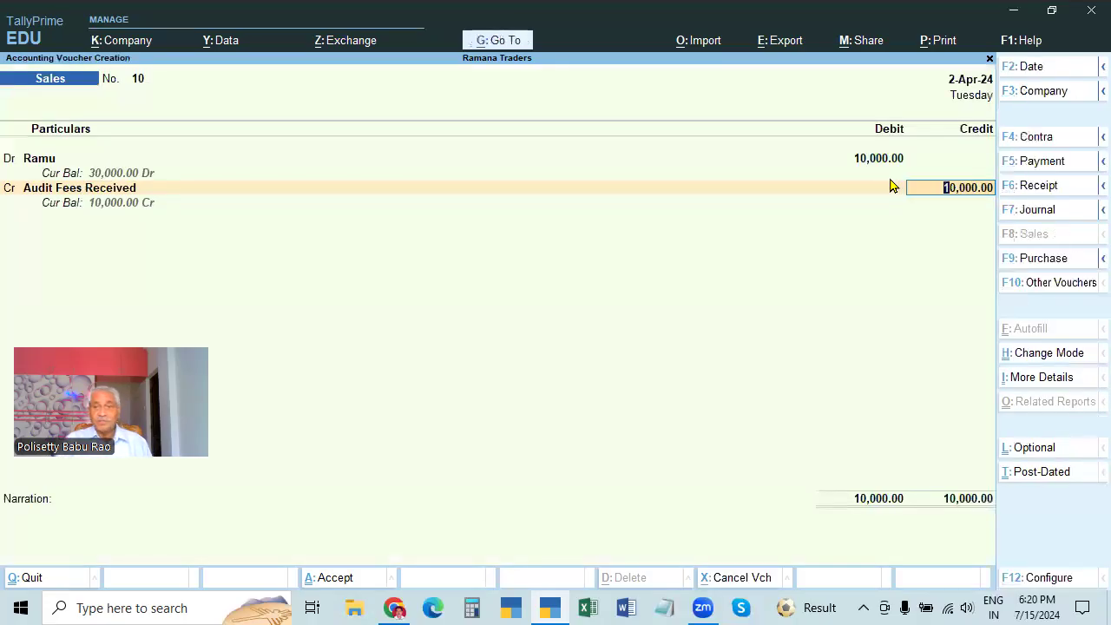
Credit it 10,000.00, narrate BEING AUDIT FEES, and save sales voucher 10
{"action": "key", "text": "Return"}
{"action": "type", "text": "audit"}
{"action": "key", "text": "BackSpace"}
{"action": "key", "text": "BackSpace"}
{"action": "key", "text": "BackSpace"}
{"action": "key", "text": "BackSpace"}
{"action": "key", "text": "BackSpace"}
{"action": "type", "text": "BEING AUDIT"}
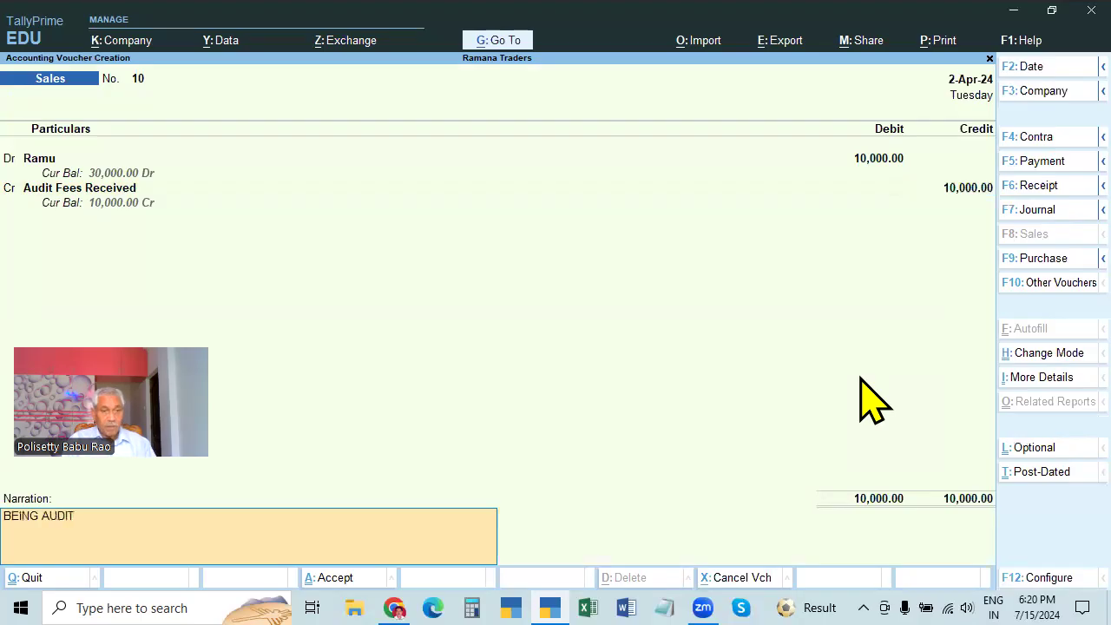
{"action": "type", "text": " FEES RECEIV"}
{"action": "key", "text": "BackSpace"}
{"action": "key", "text": "BackSpace"}
{"action": "key", "text": "BackSpace"}
{"action": "key", "text": "BackSpace"}
{"action": "key", "text": "BackSpace"}
{"action": "key", "text": "BackSpace"}
{"action": "key", "text": "BackSpace"}
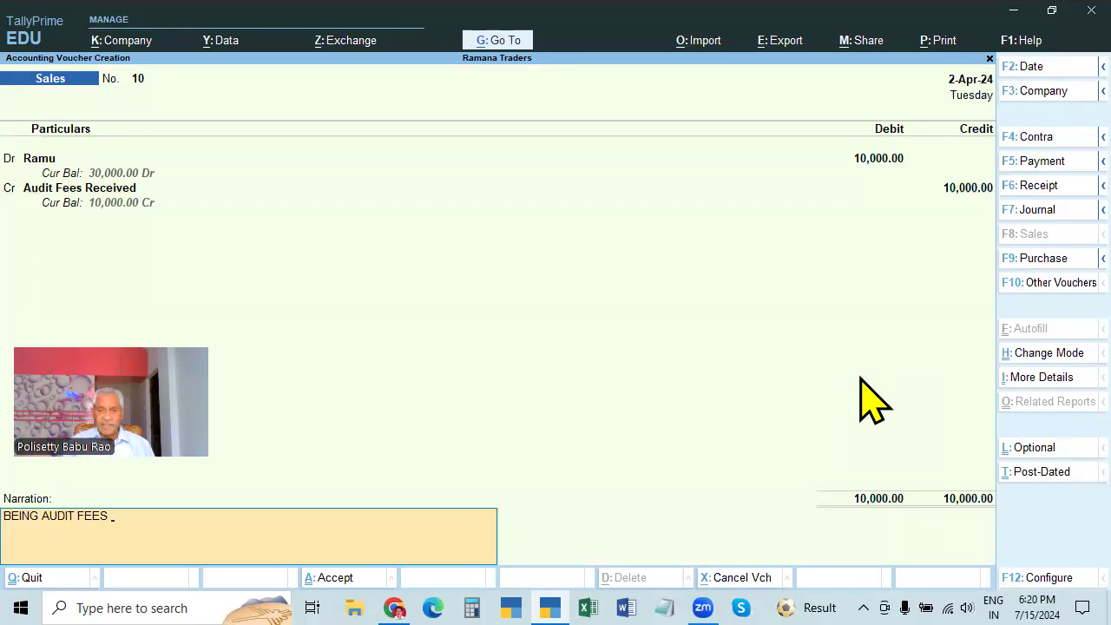
{"action": "key", "text": "Return"}
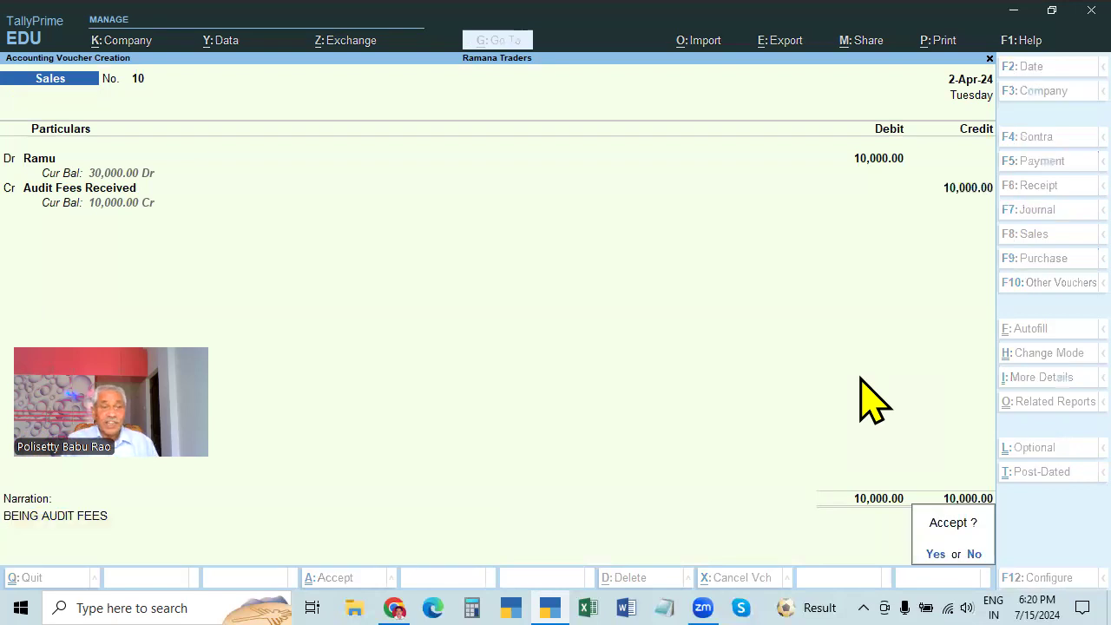
{"action": "key", "text": "Return"}
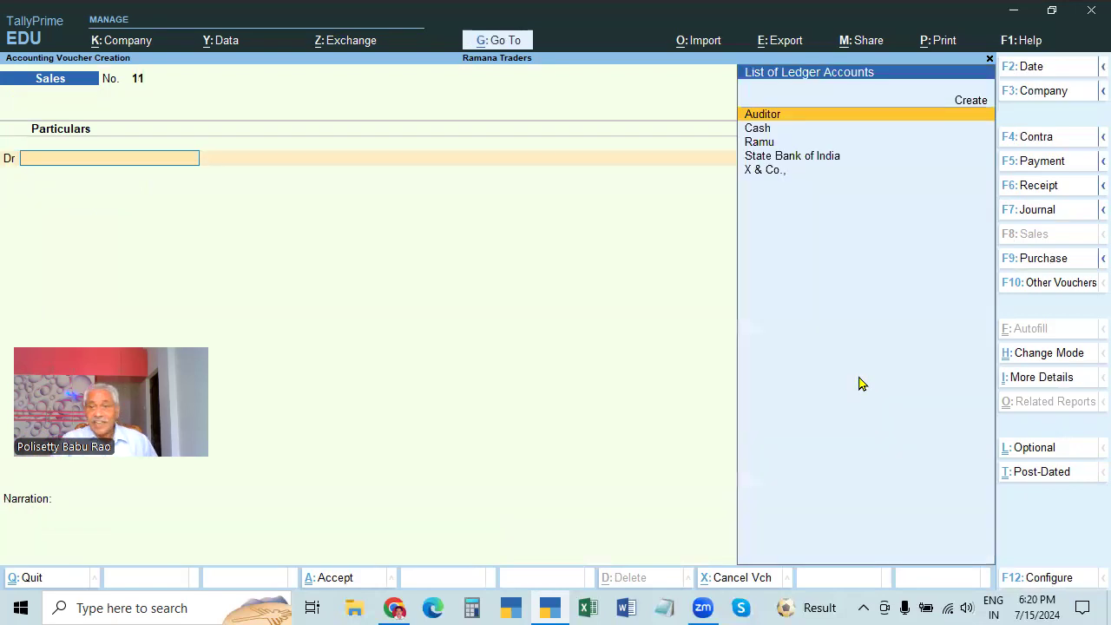
Switch sales voucher 11 to invoice mode with the customer as the party
{"action": "left_click", "coordinate": [1052, 356]}
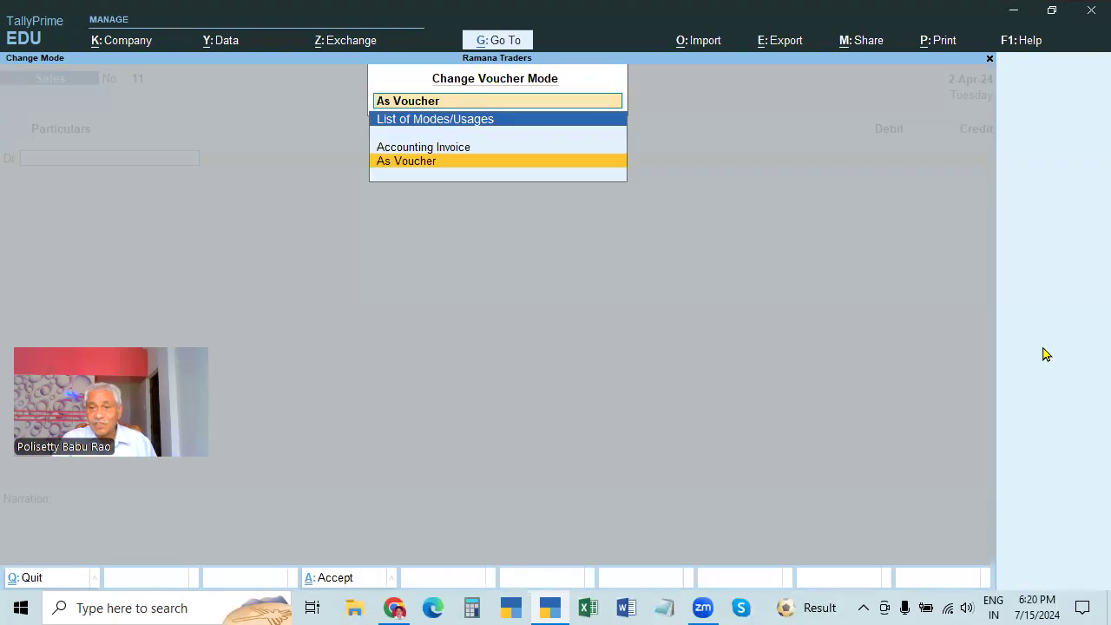
{"action": "left_click", "coordinate": [443, 149]}
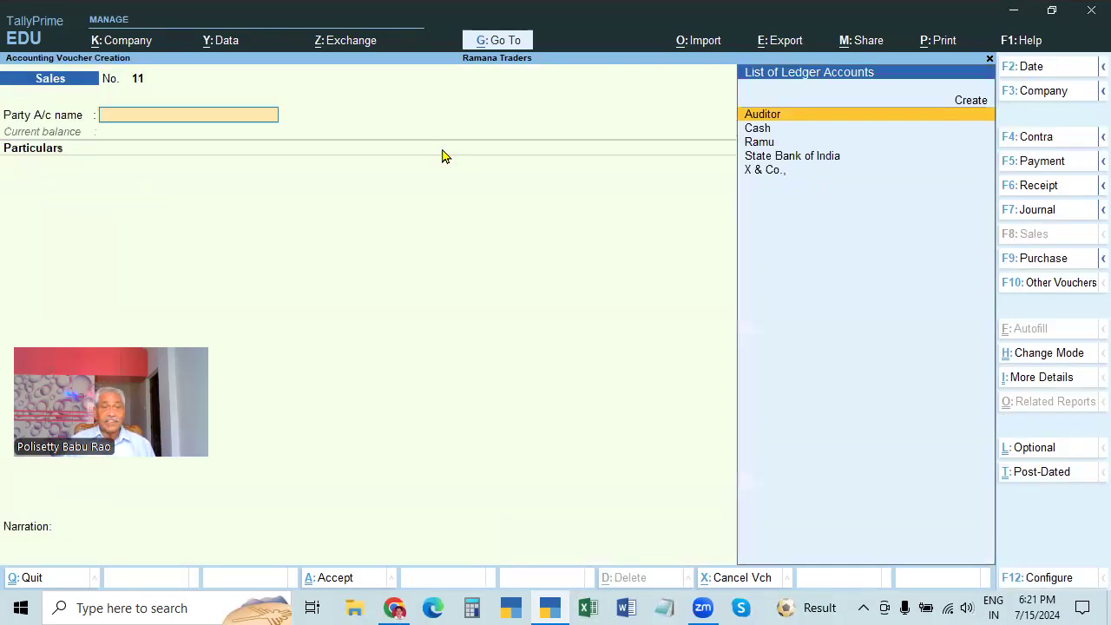
{"action": "key", "text": "Down"}
{"action": "key", "text": "Down"}
{"action": "key", "text": "Return"}
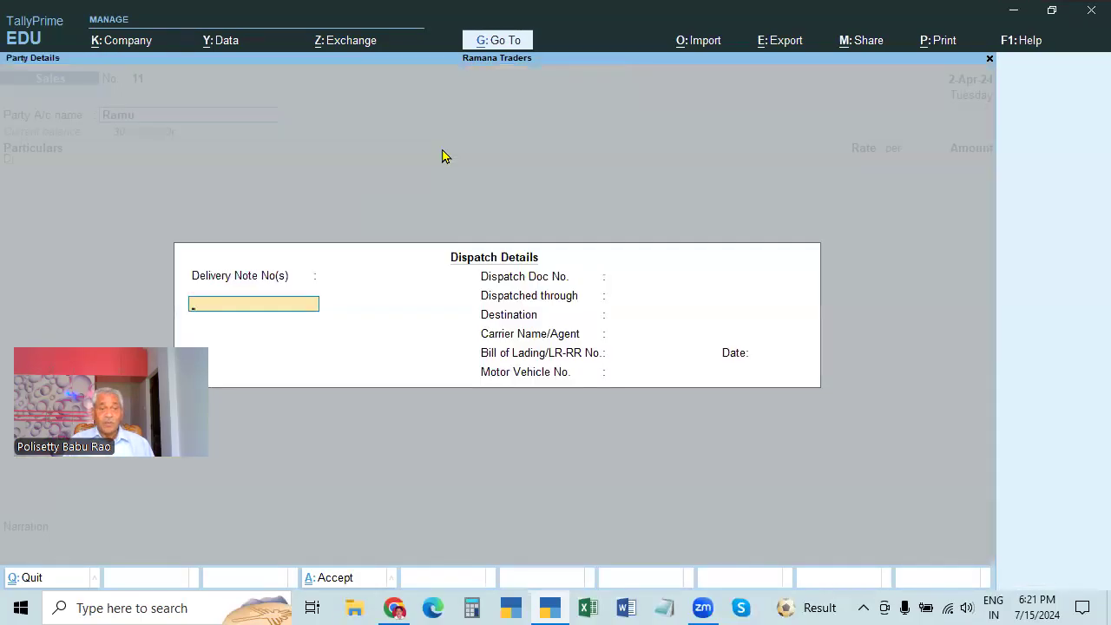
{"action": "key", "text": "ctrl+a"}
{"action": "key", "text": "ctrl+a"}
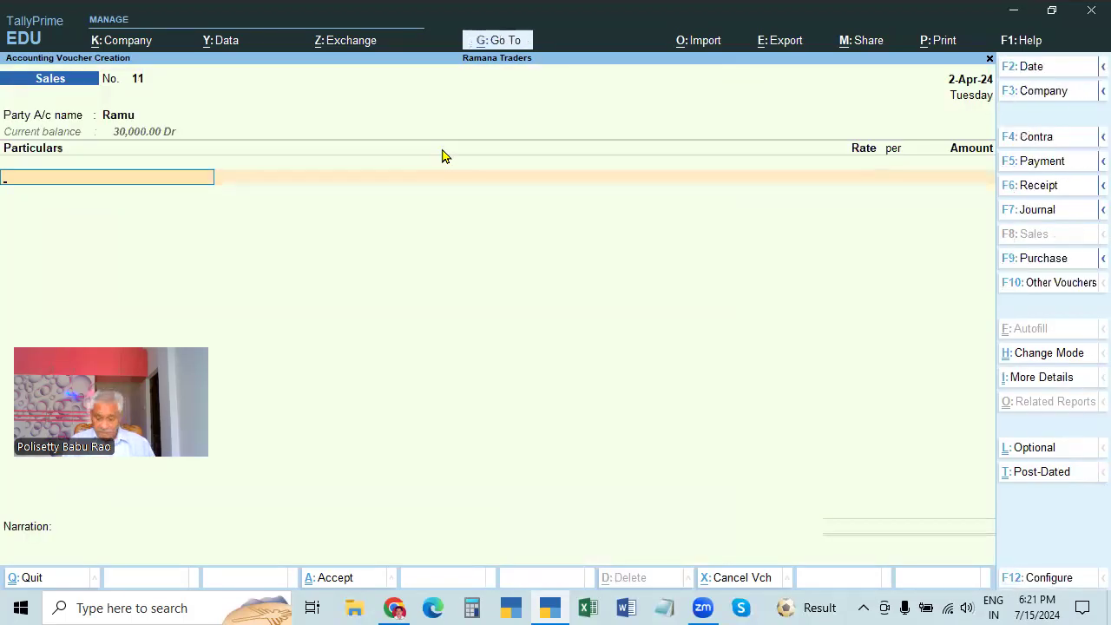
Add Audit Fees Received 10,000 with narration BEING AUDIT FEES and save voucher 11
{"action": "type", "text": "A"}
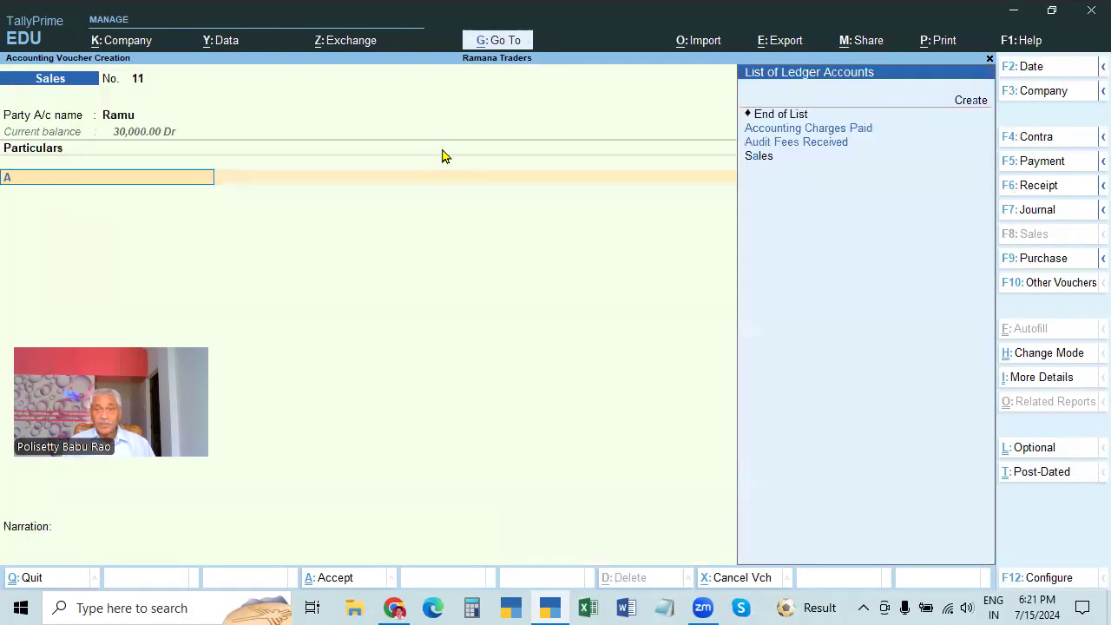
{"action": "key", "text": "Down"}
{"action": "key", "text": "Up"}
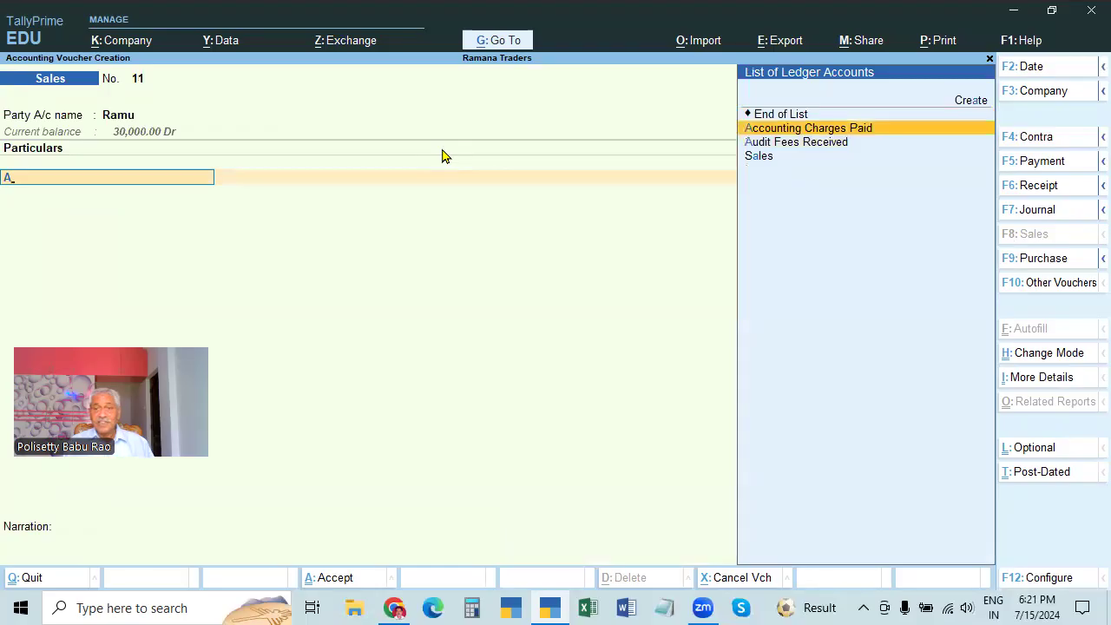
{"action": "key", "text": "Down"}
{"action": "key", "text": "Return"}
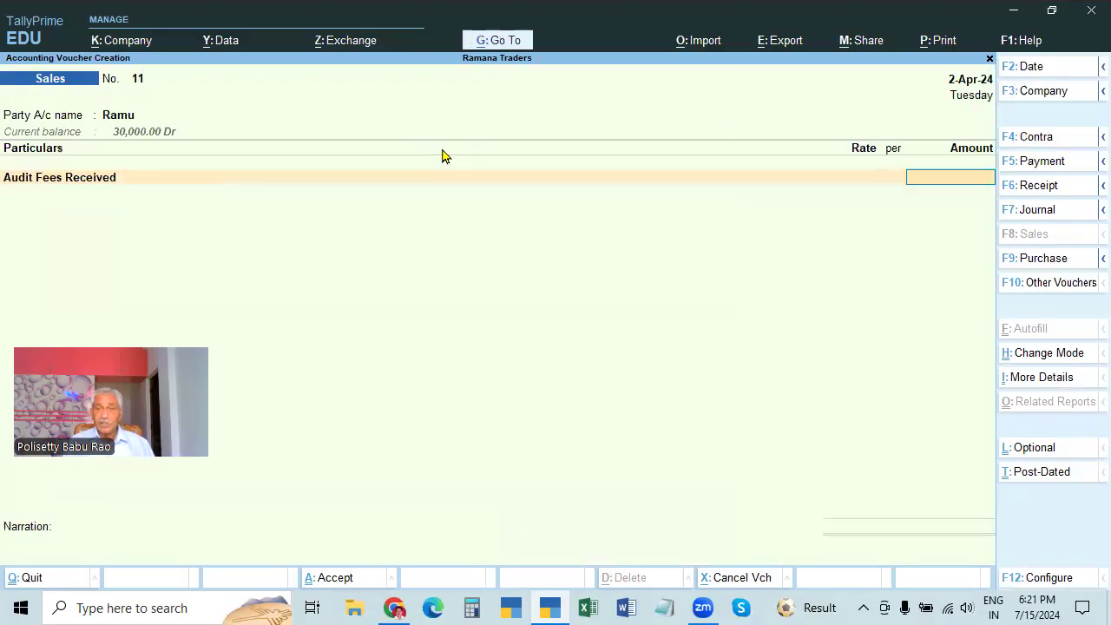
{"action": "type", "text": "10000"}
{"action": "key", "text": "Return"}
{"action": "key", "text": "Return"}
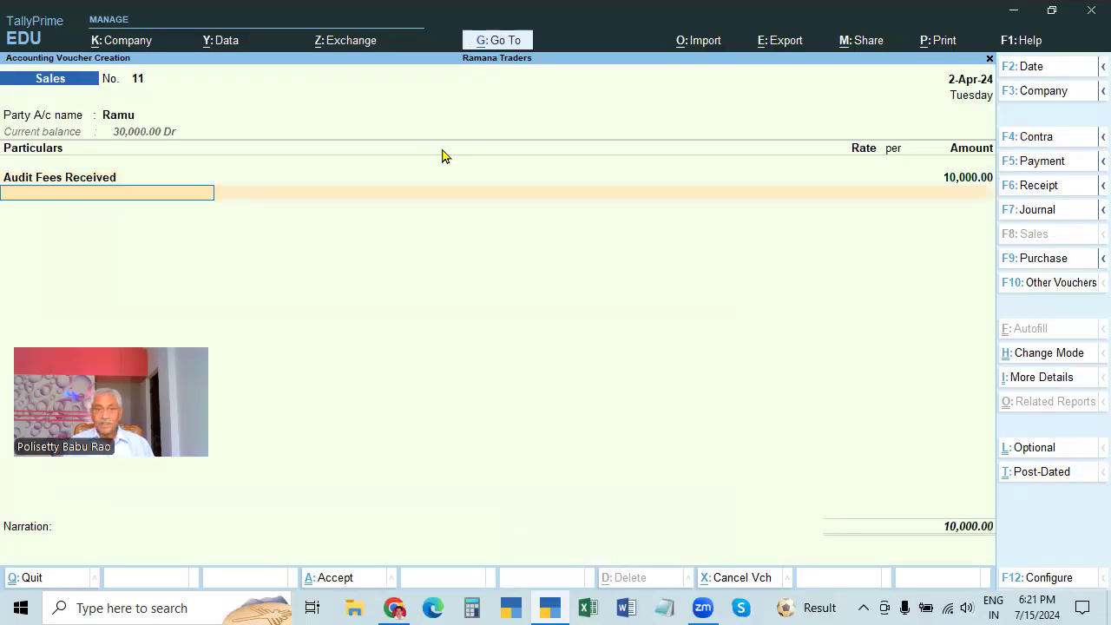
{"action": "key", "text": "Return"}
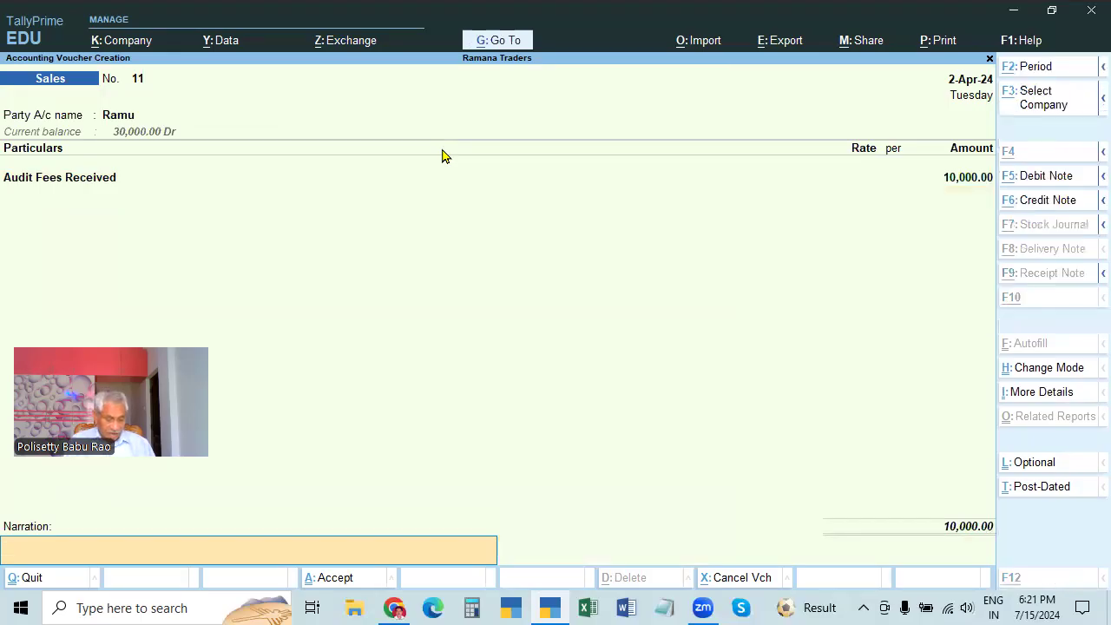
{"action": "type", "text": "BEING AUDIT FEES"}
{"action": "key", "text": "Return"}
{"action": "key", "text": "Return"}
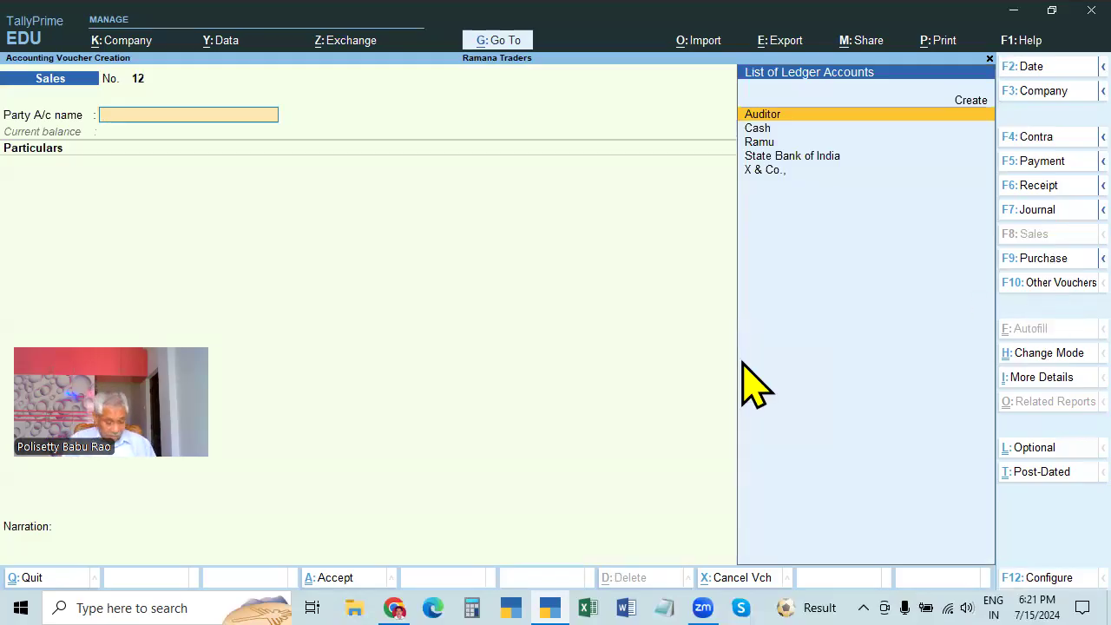
Begin a Ctrl+F9 debit note in voucher mode debiting X & Co., then abandon it
{"action": "key", "text": "ctrl+F9"}
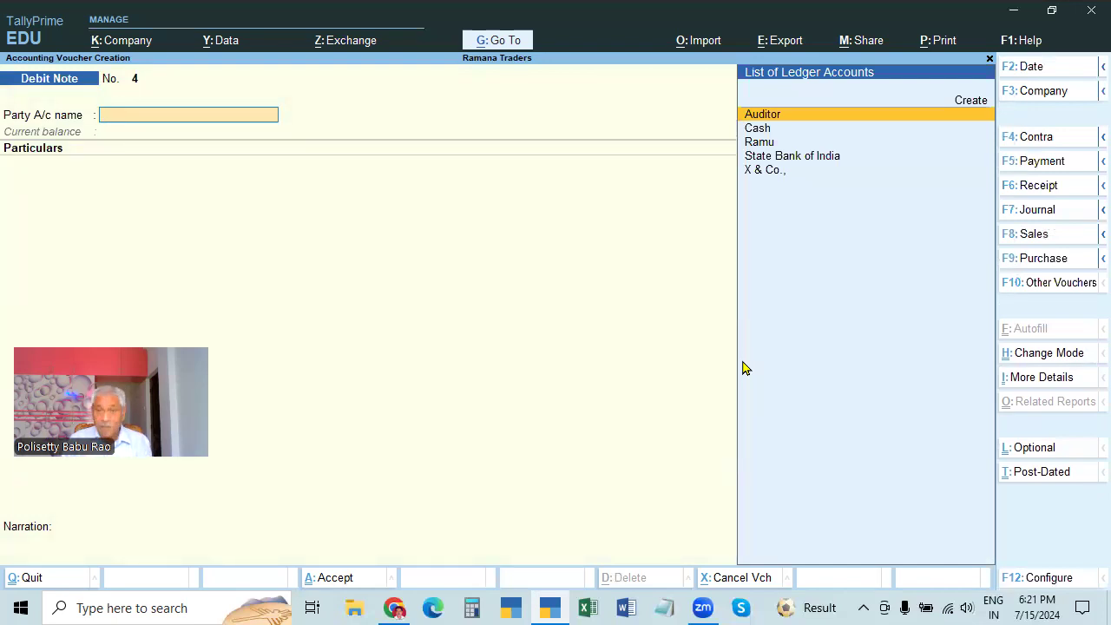
{"action": "key", "text": "Down"}
{"action": "key", "text": "Down"}
{"action": "key", "text": "Down"}
{"action": "key", "text": "Down"}
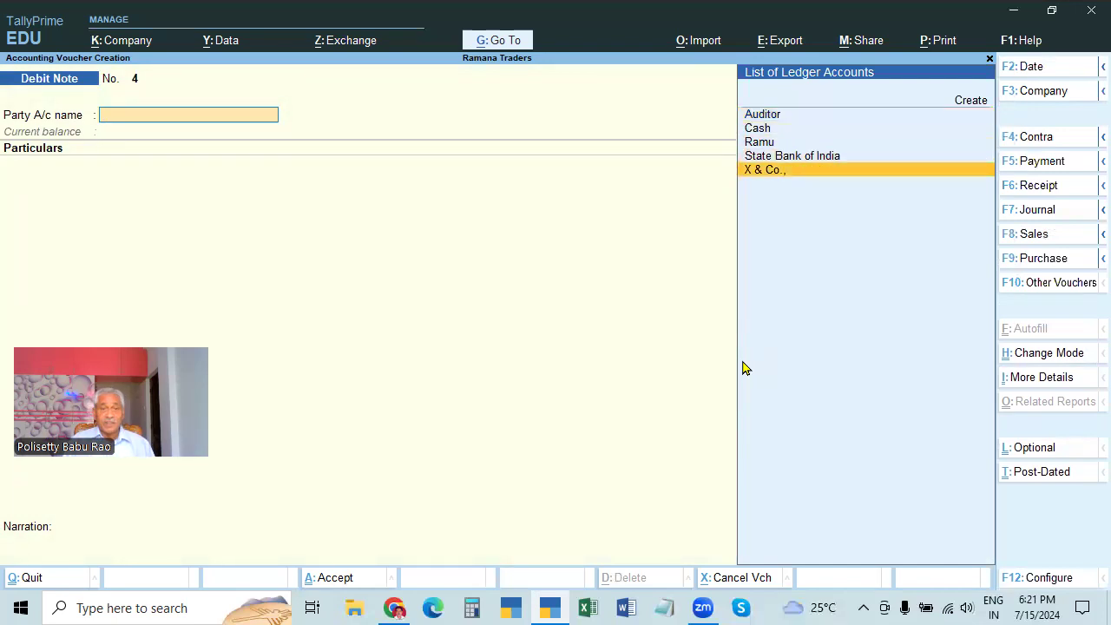
{"action": "left_click", "coordinate": [1042, 356]}
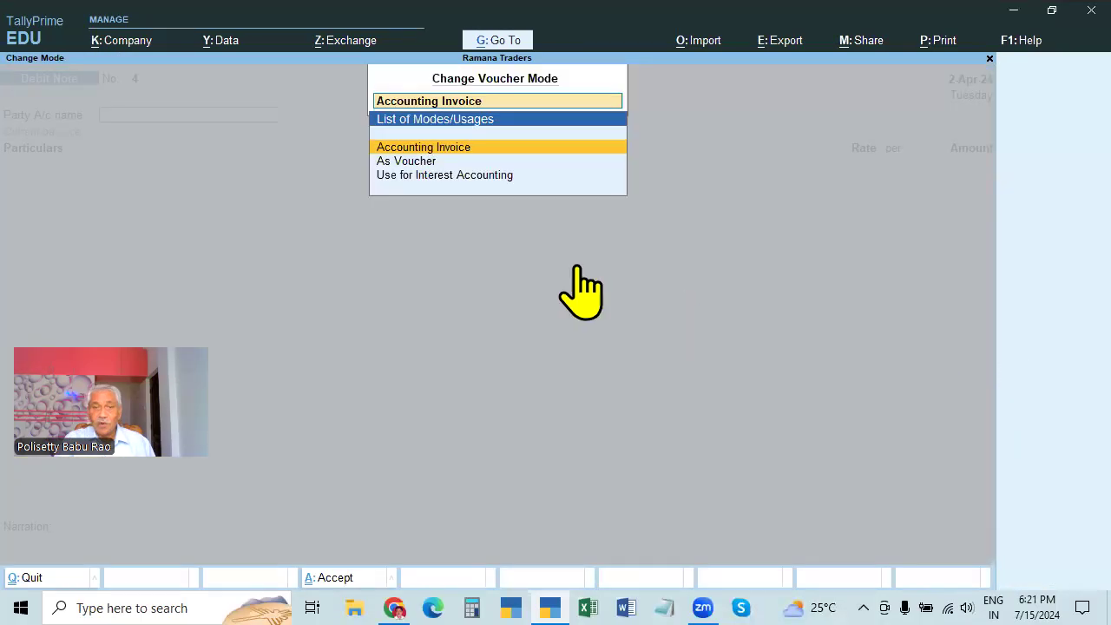
{"action": "left_click", "coordinate": [416, 161]}
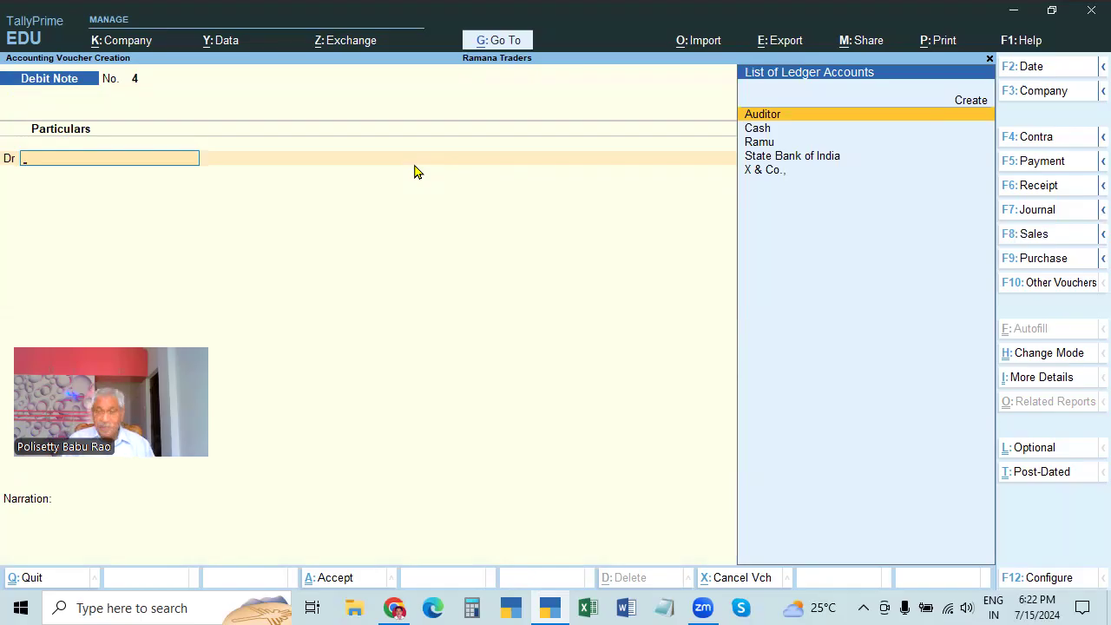
{"action": "key", "text": "Down"}
{"action": "key", "text": "Down"}
{"action": "key", "text": "Down"}
{"action": "key", "text": "Down"}
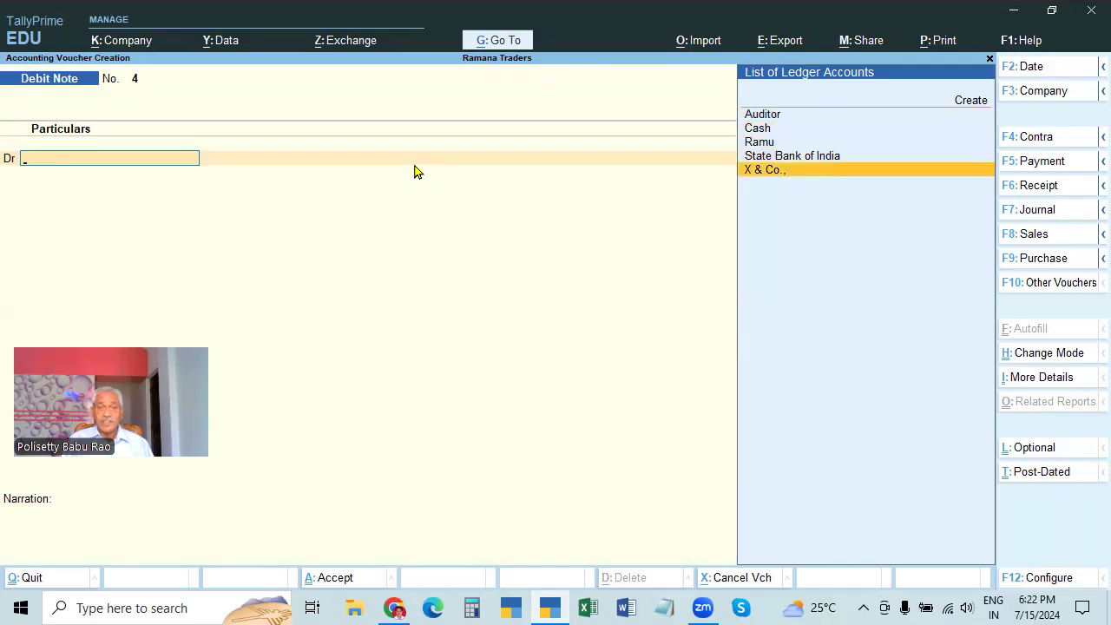
{"action": "key", "text": "Return"}
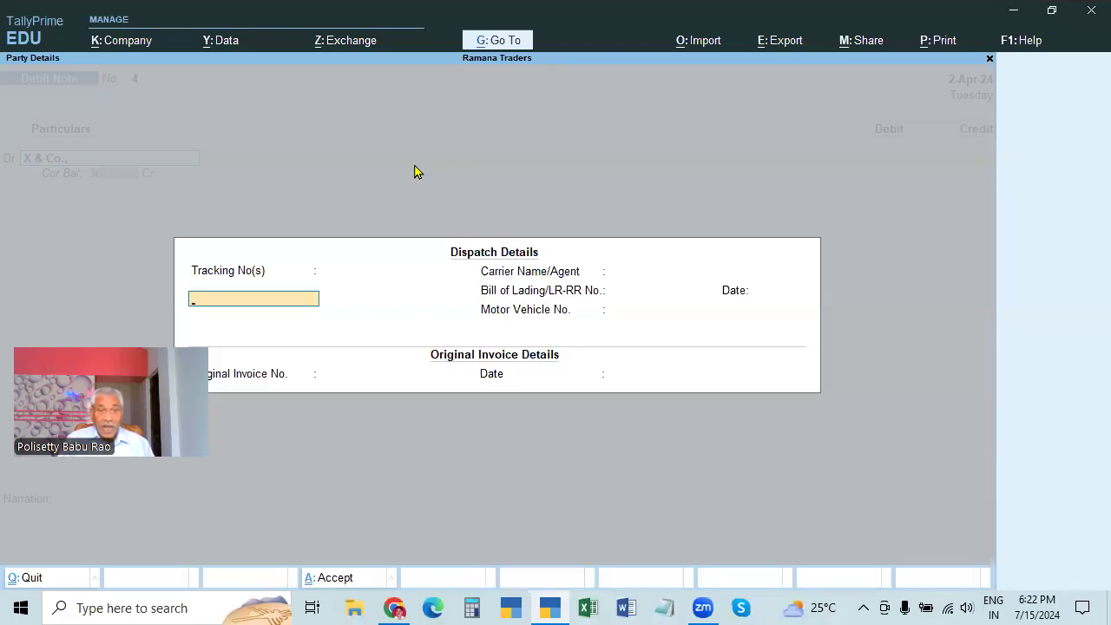
{"action": "key", "text": "Escape"}
{"action": "key", "text": "Escape"}
{"action": "key", "text": "Escape"}
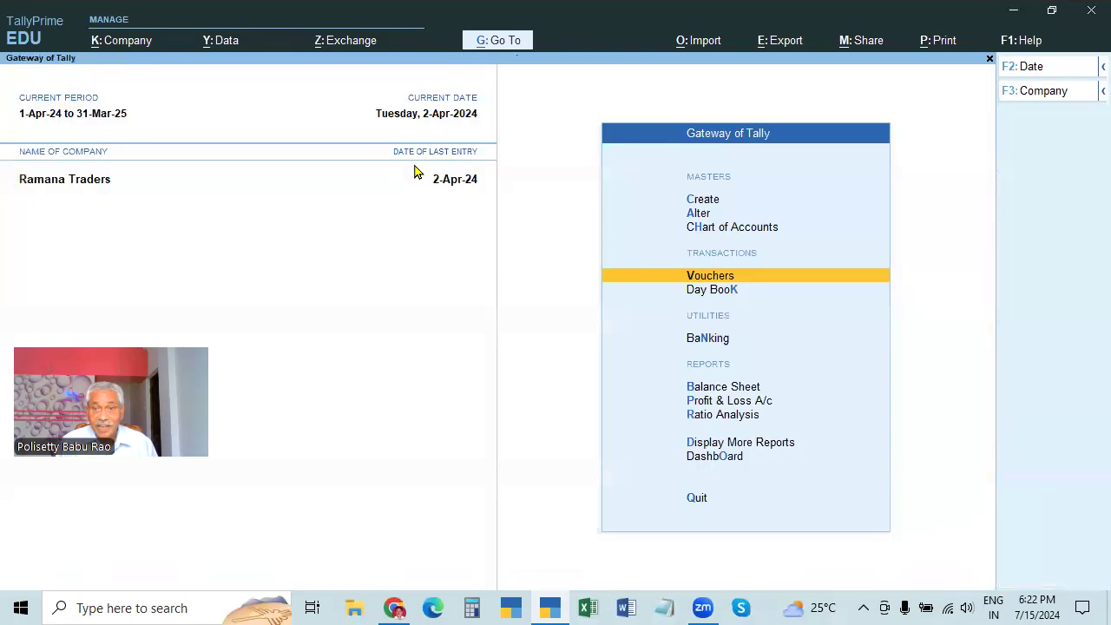
Show the Day Book for 1-Apr-24 to 2-Apr-24, listing all fourteen vouchers
{"action": "key", "text": "Return"}
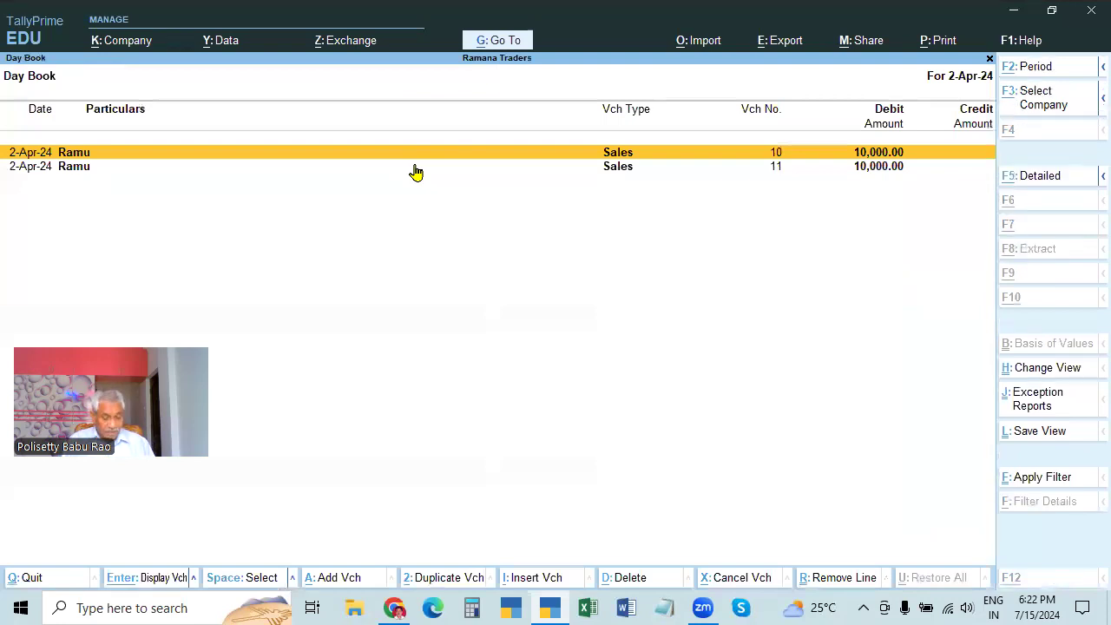
{"action": "key", "text": "F2"}
{"action": "key", "text": "BackSpace"}
{"action": "key", "text": "Return"}
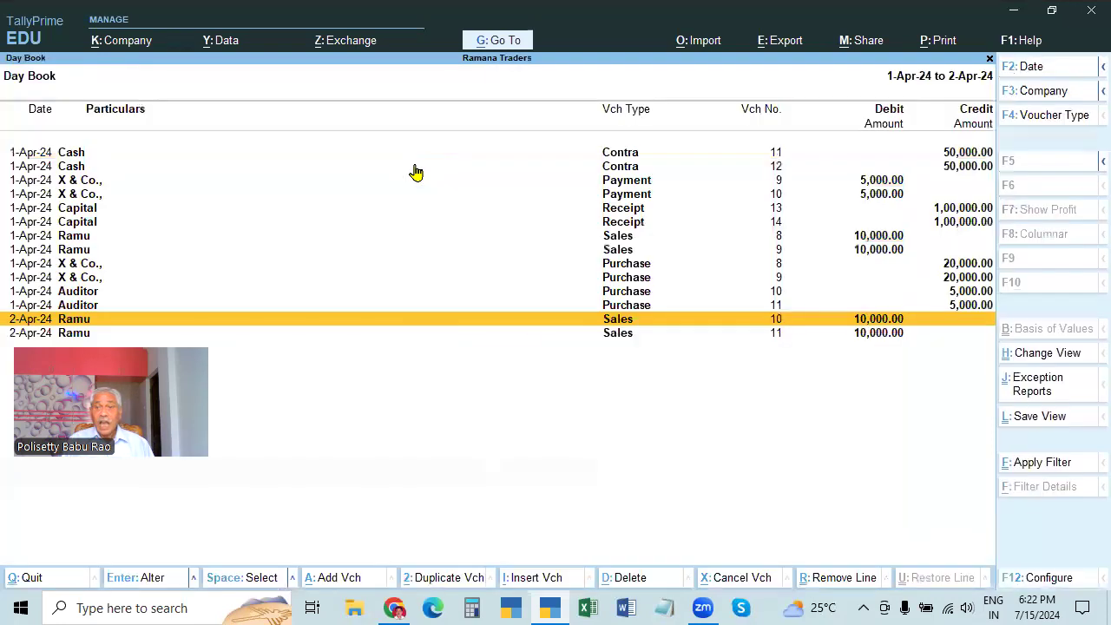
{"action": "left_click", "coordinate": [226, 306]}
{"action": "left_click", "coordinate": [289, 425]}
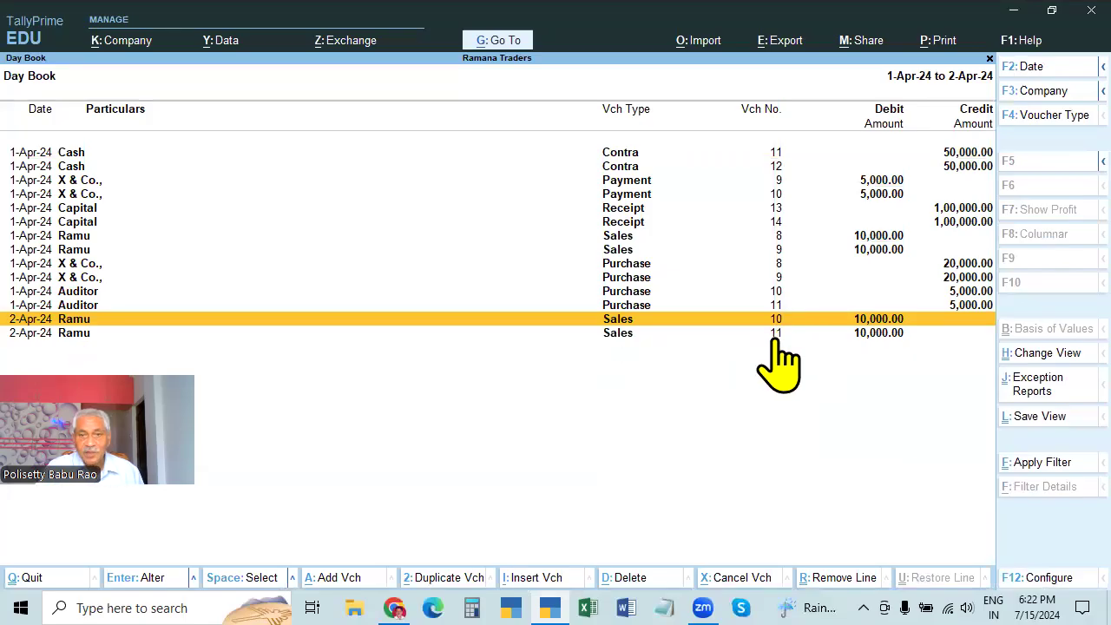
Leave the Day Book and start a new debit note entry
{"action": "key", "text": "Escape"}
{"action": "key", "text": "Escape"}
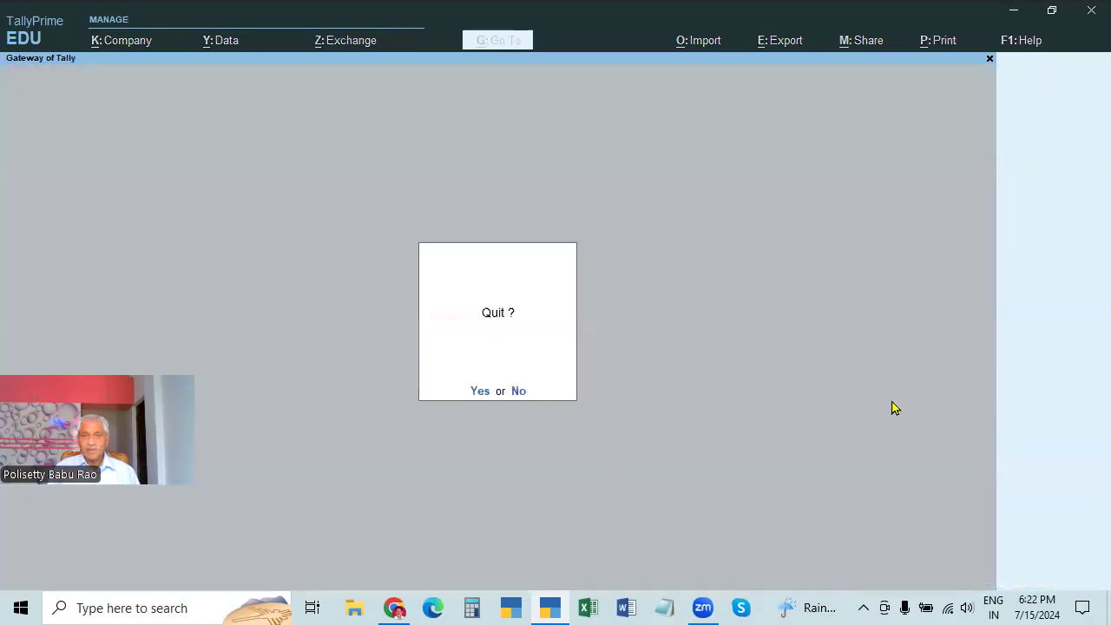
{"action": "key", "text": "n"}
{"action": "key", "text": "Down"}
{"action": "key", "text": "Down"}
{"action": "key", "text": "Down"}
{"action": "key", "text": "Return"}
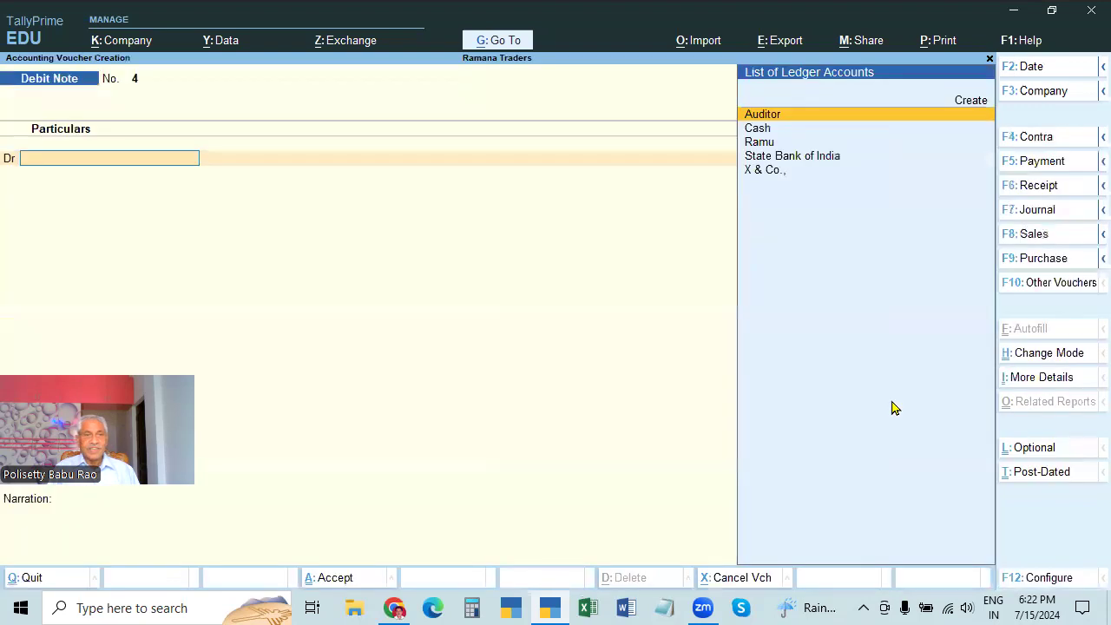
{"action": "key", "text": "Down"}
{"action": "key", "text": "Down"}
Select the supplier as party, with original invoice 8 dated 1.4 in dispatch details
{"action": "key", "text": "Return"}
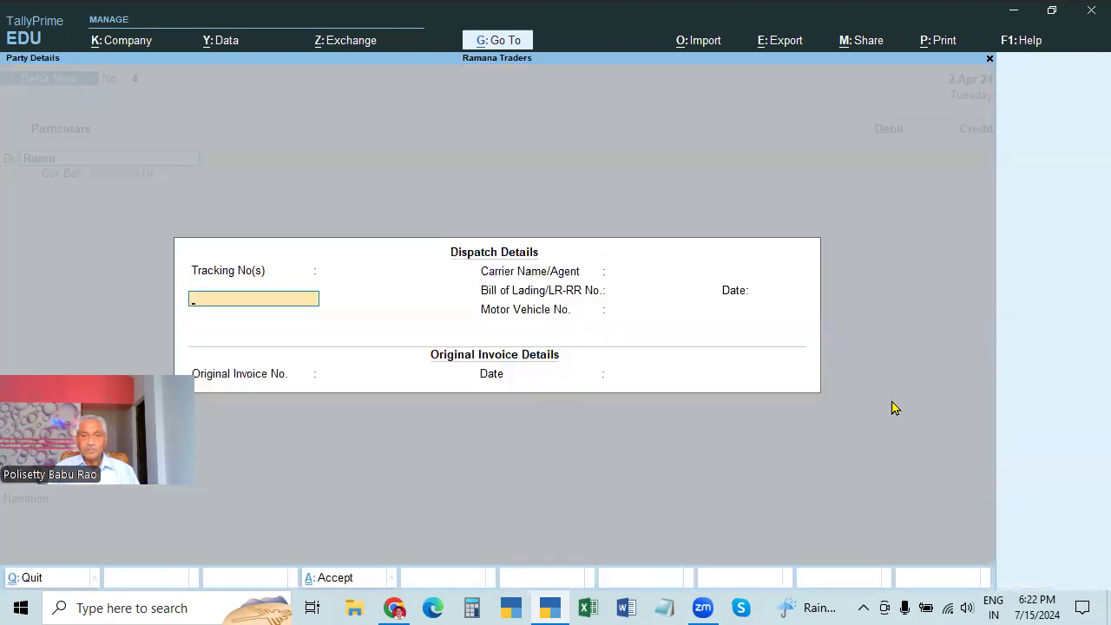
{"action": "key", "text": "Return"}
{"action": "key", "text": "Return"}
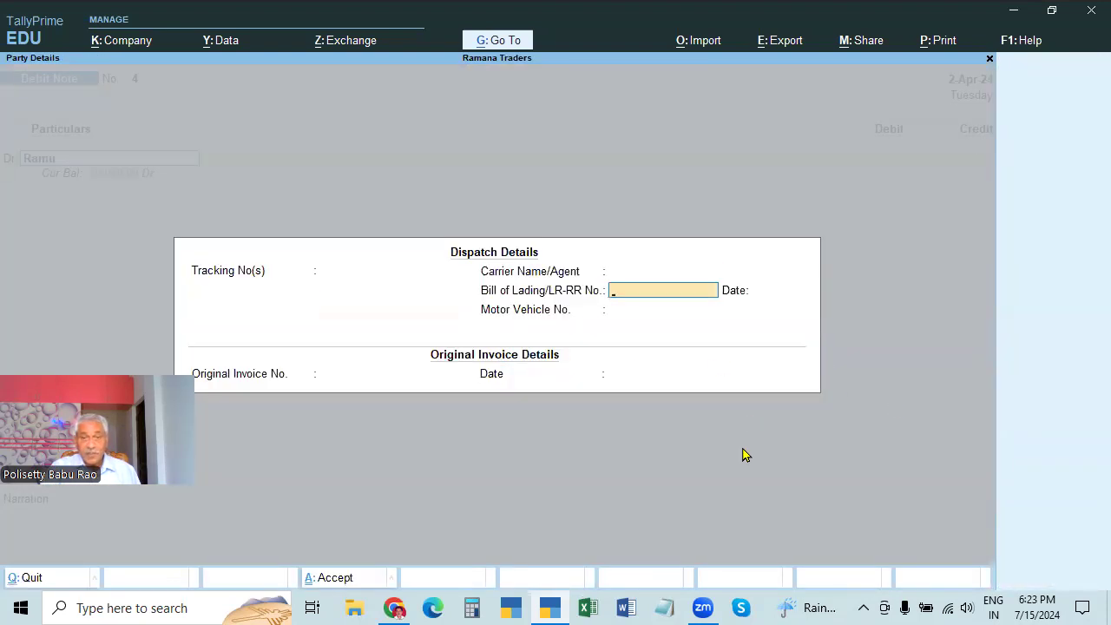
{"action": "key", "text": "Return"}
{"action": "key", "text": "Return"}
{"action": "key", "text": "Return"}
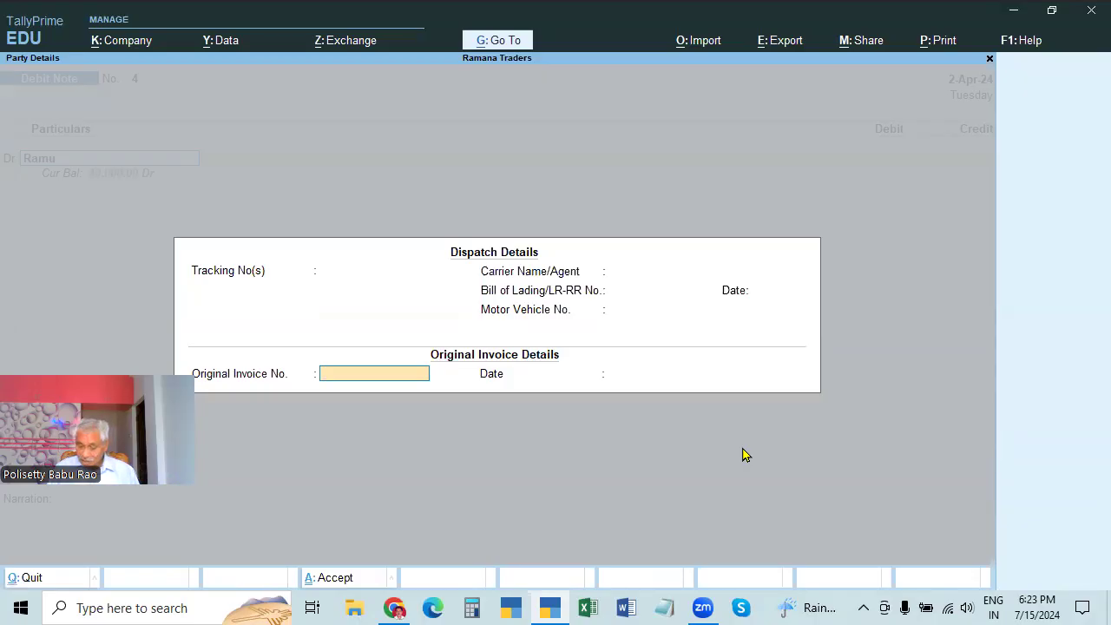
{"action": "type", "text": "8"}
{"action": "key", "text": "Return"}
{"action": "type", "text": "1.4"}
{"action": "key", "text": "Return"}
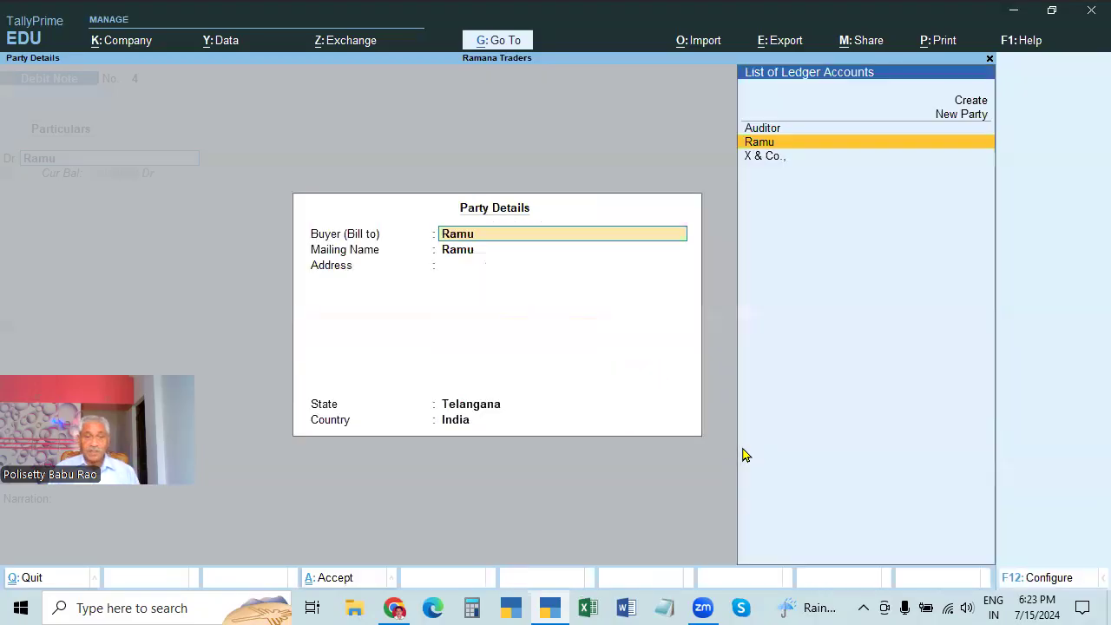
{"action": "key", "text": "ctrl+a"}
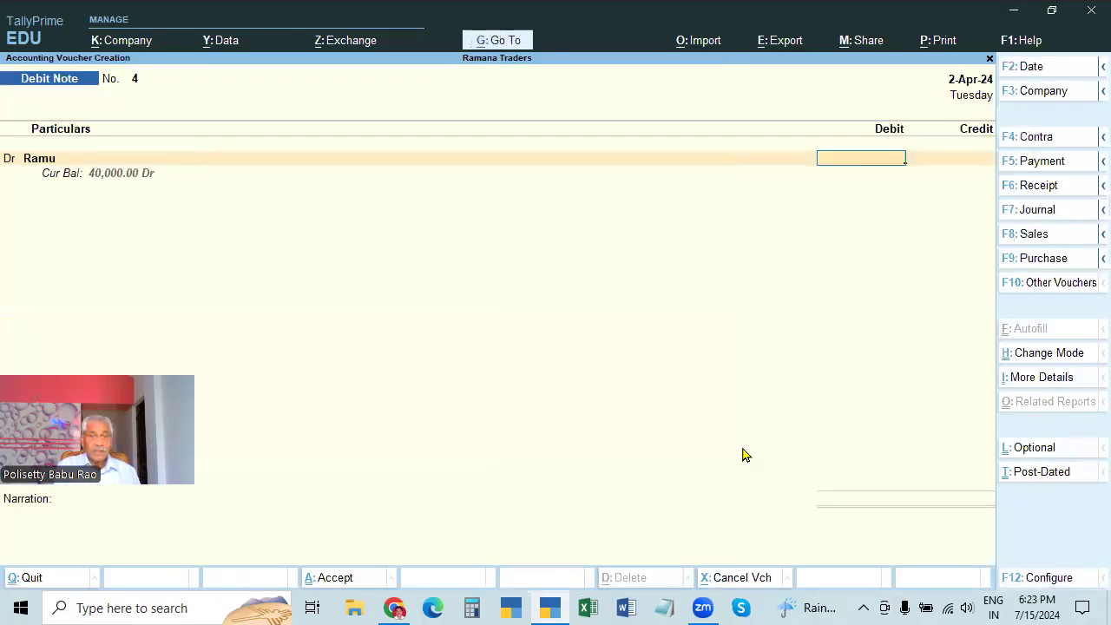
Debit the party 2000 and credit Purchase Returns 2,000
{"action": "type", "text": "2000"}
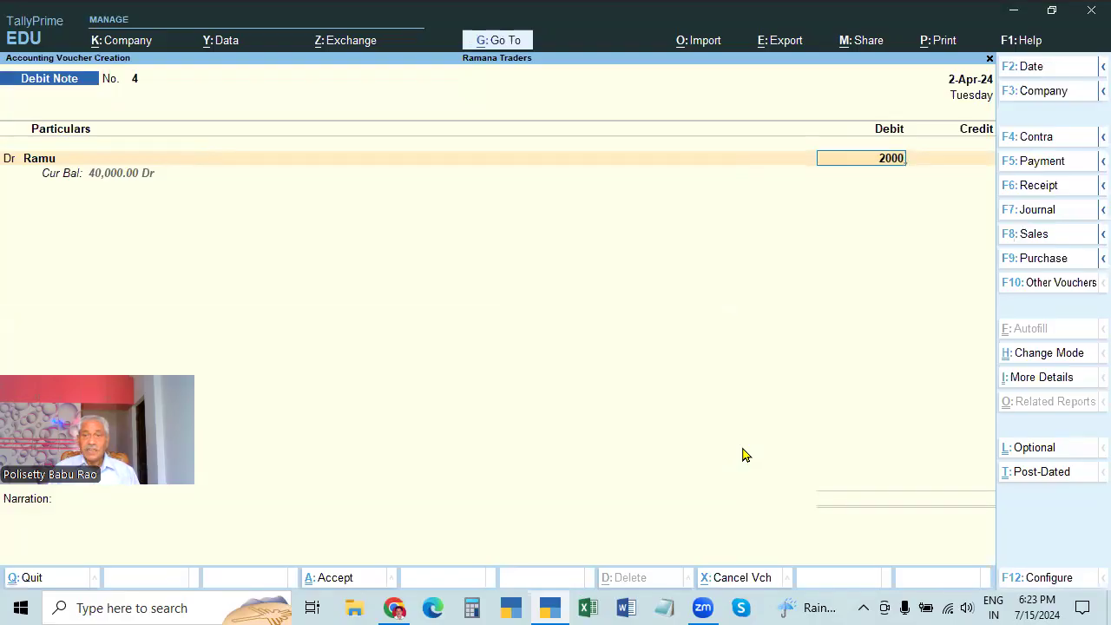
{"action": "key", "text": "Return"}
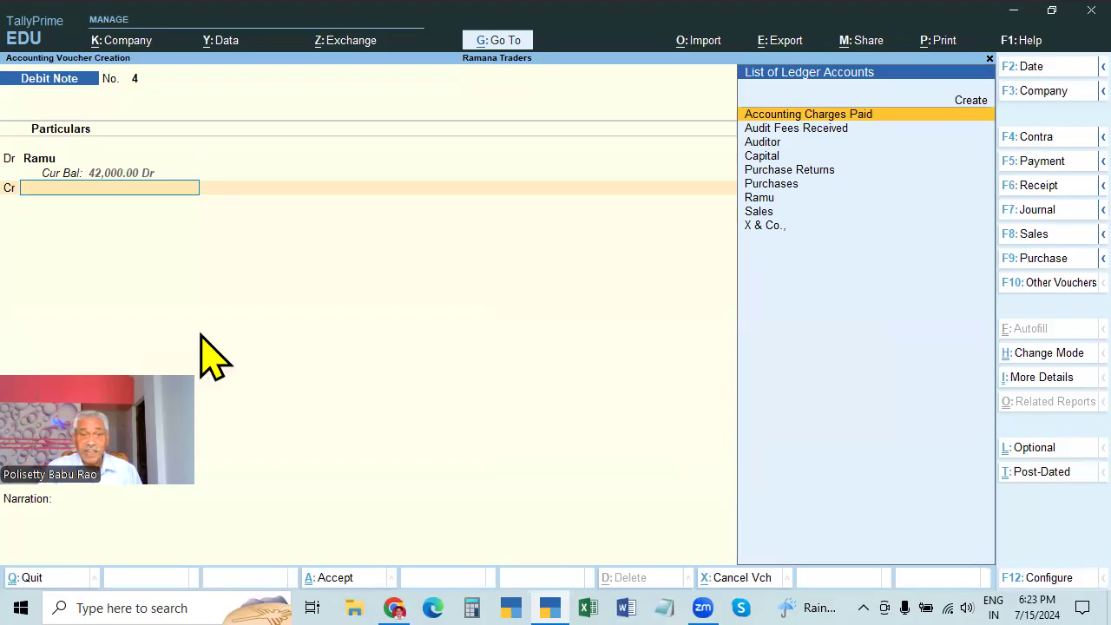
{"action": "left_click", "coordinate": [818, 171]}
{"action": "key", "text": "BackSpace"}
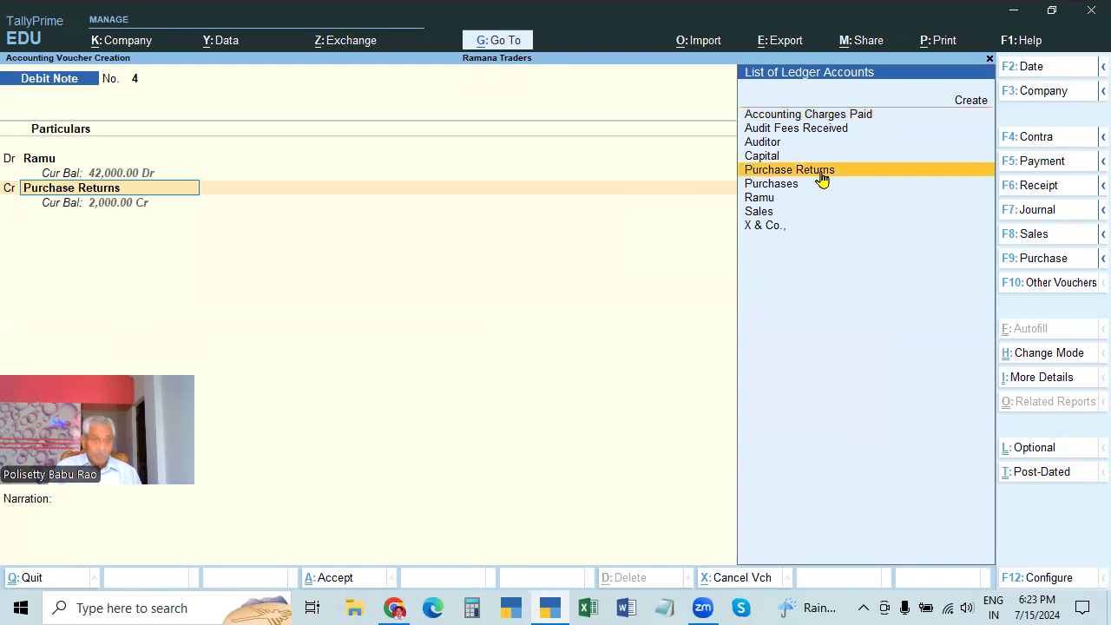
{"action": "key", "text": "ctrl+Return"}
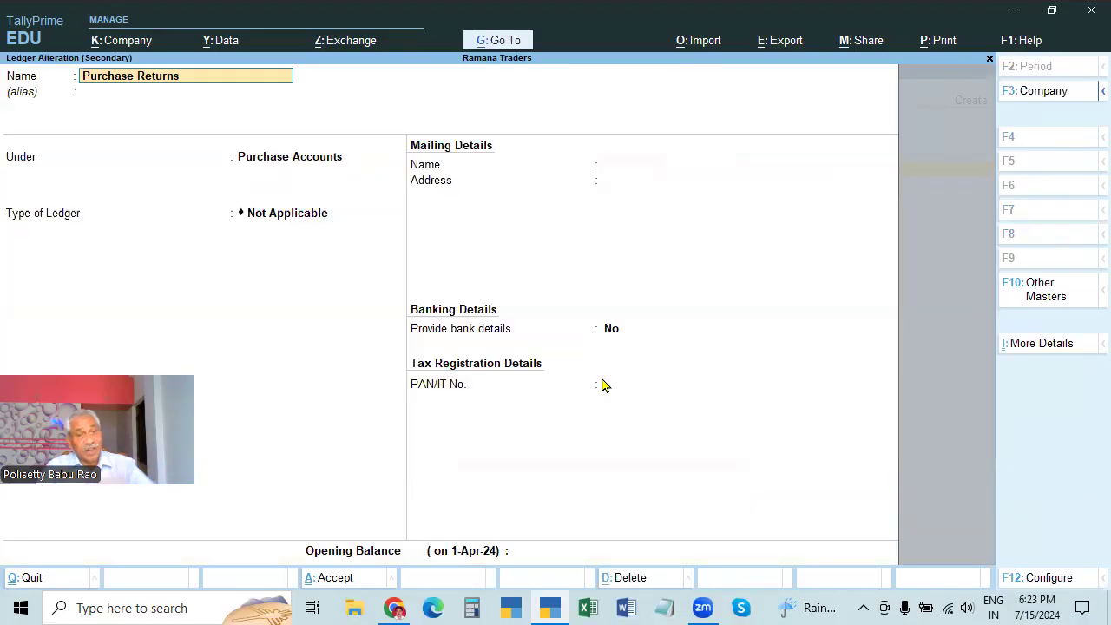
{"action": "key", "text": "ctrl+a"}
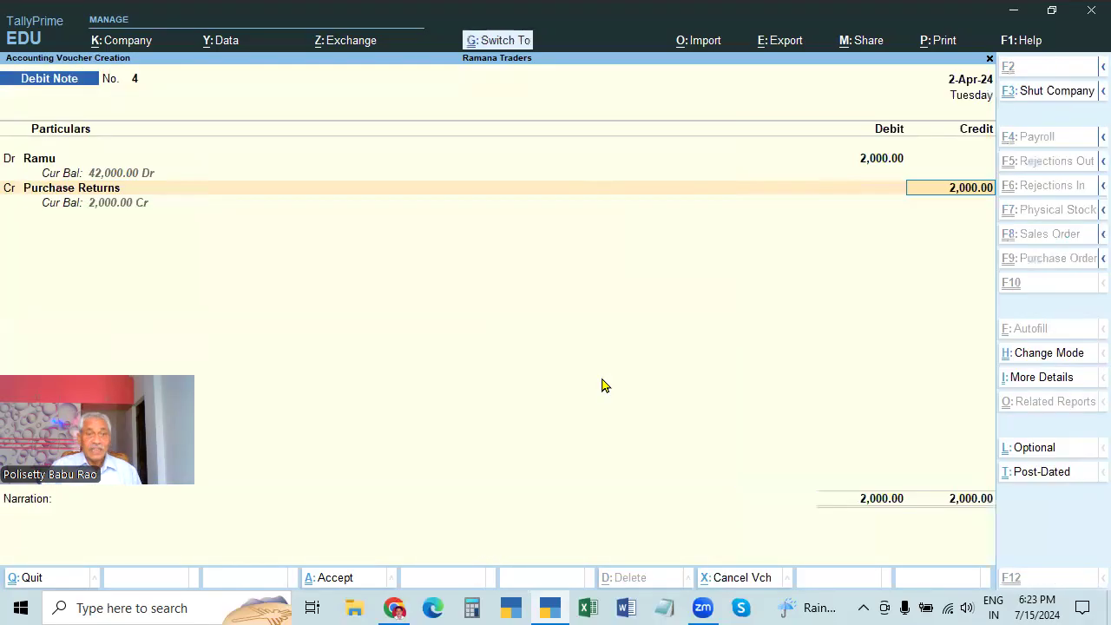
{"action": "key", "text": "Return"}
Add narration BEING PURCHASE RETURNS SENT and save debit note No. 4
{"action": "type", "text": "BEING PURCHASE RETURNS"}
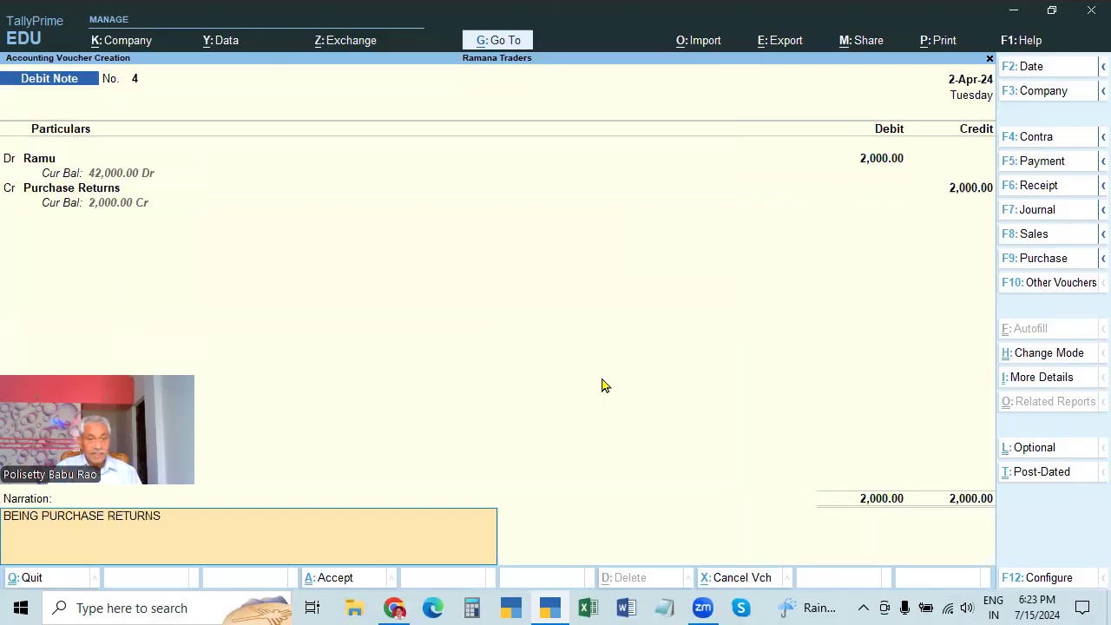
{"action": "key", "text": "Return"}
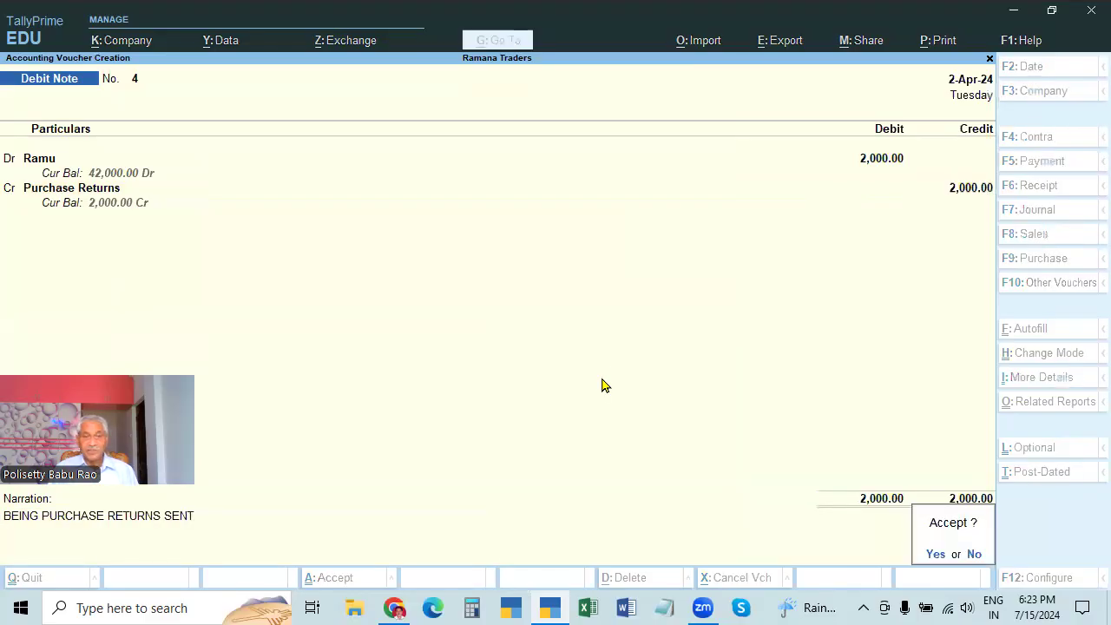
{"action": "key", "text": "Return"}
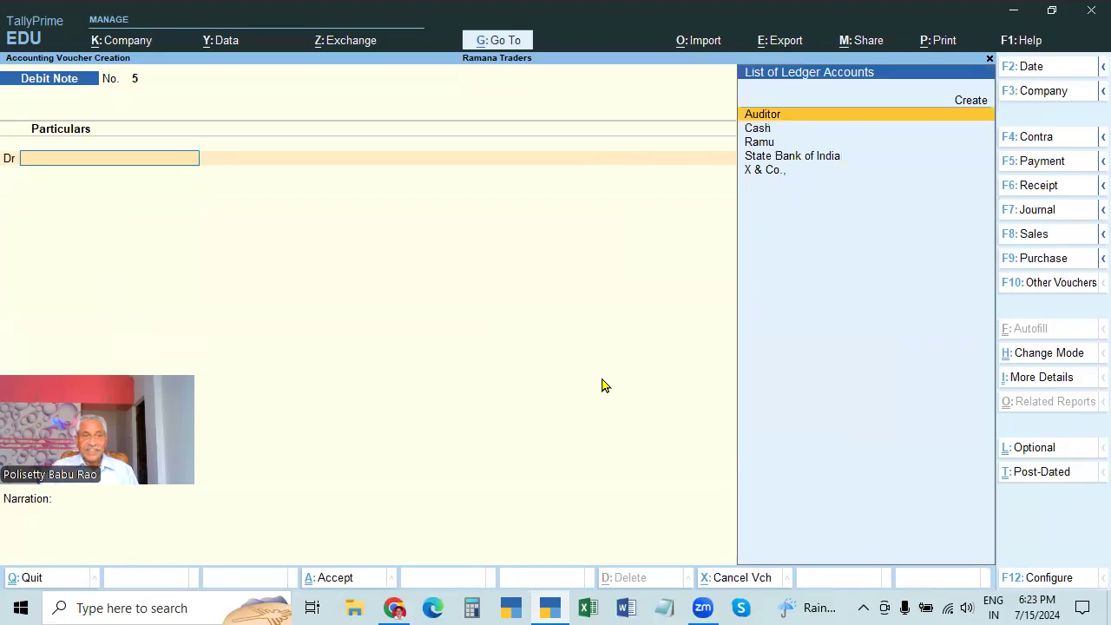
Switch to Accounting Invoice mode and choose X & Co., original invoice 9 dated 1.4
{"action": "left_click", "coordinate": [1030, 354]}
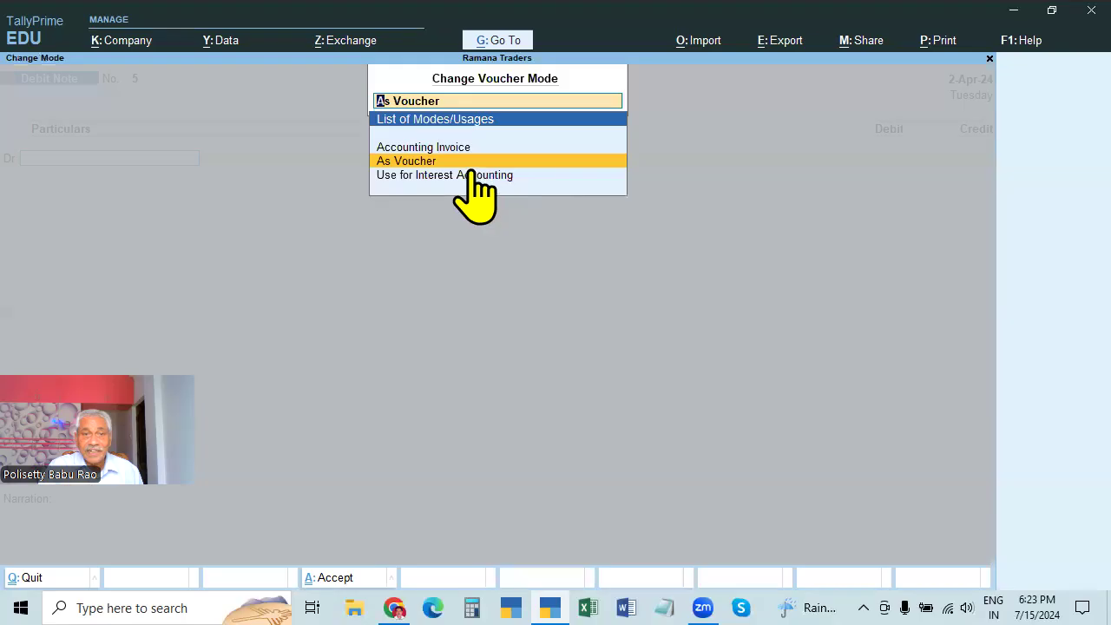
{"action": "key", "text": "Up"}
{"action": "key", "text": "Return"}
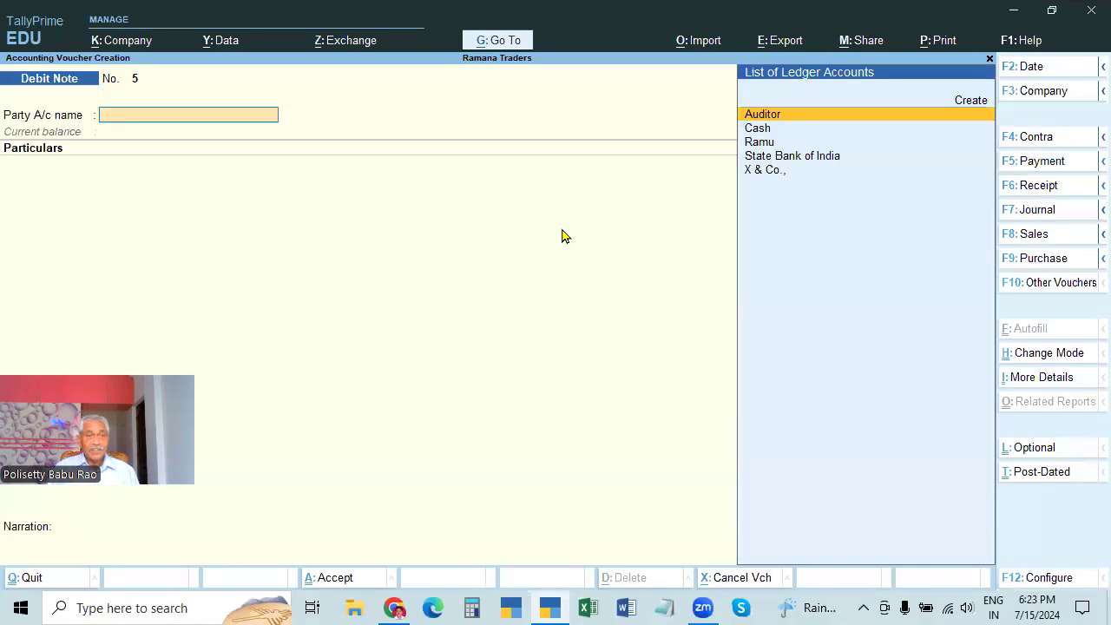
{"action": "key", "text": "Down"}
{"action": "key", "text": "Down"}
{"action": "key", "text": "Down"}
{"action": "key", "text": "Down"}
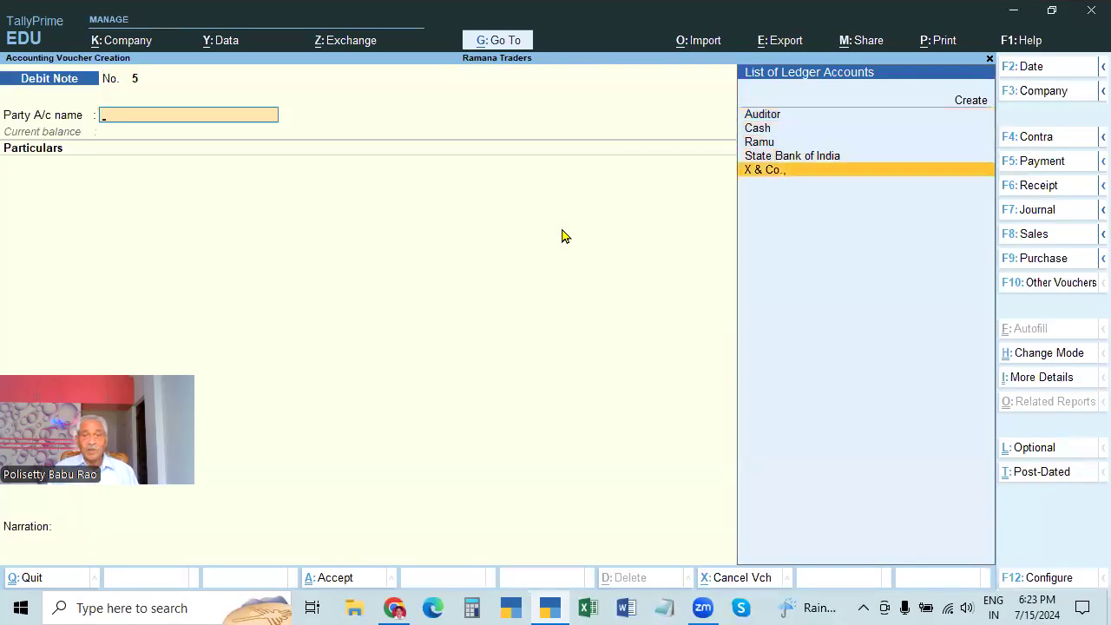
{"action": "key", "text": "Return"}
{"action": "key", "text": "Return"}
{"action": "key", "text": "Return"}
{"action": "key", "text": "Return"}
{"action": "key", "text": "Return"}
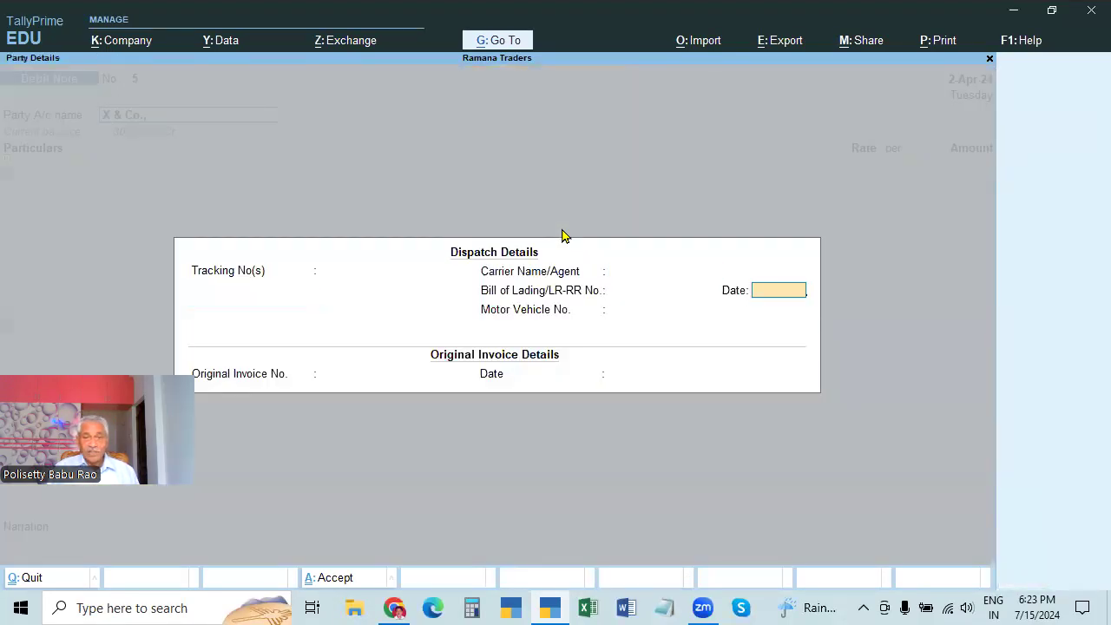
{"action": "type", "text": "9"}
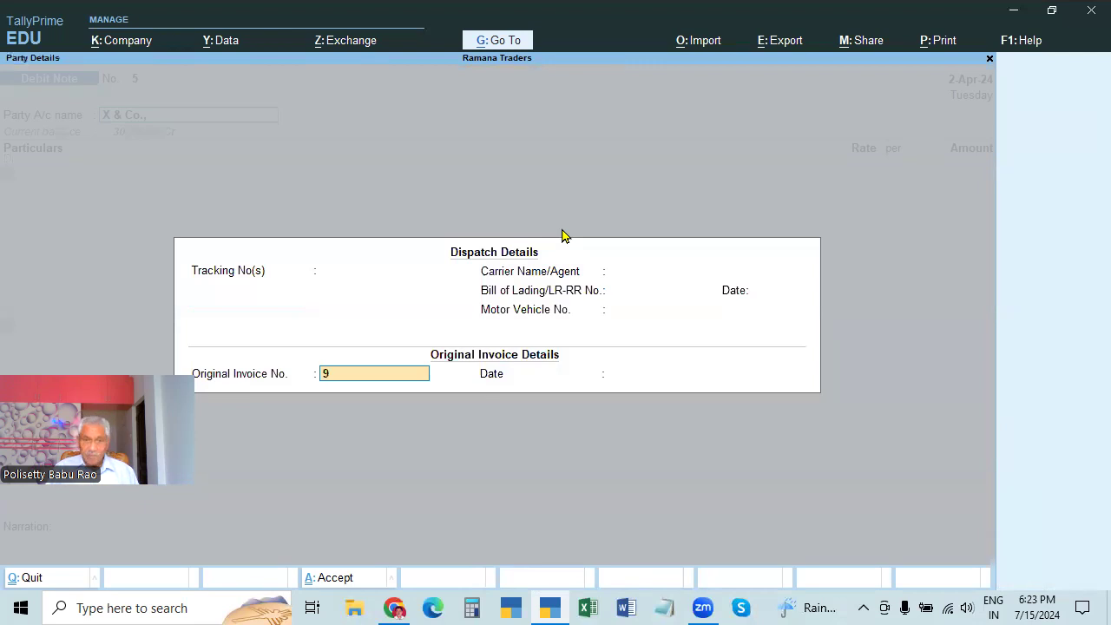
{"action": "key", "text": "Return"}
{"action": "type", "text": "1.4"}
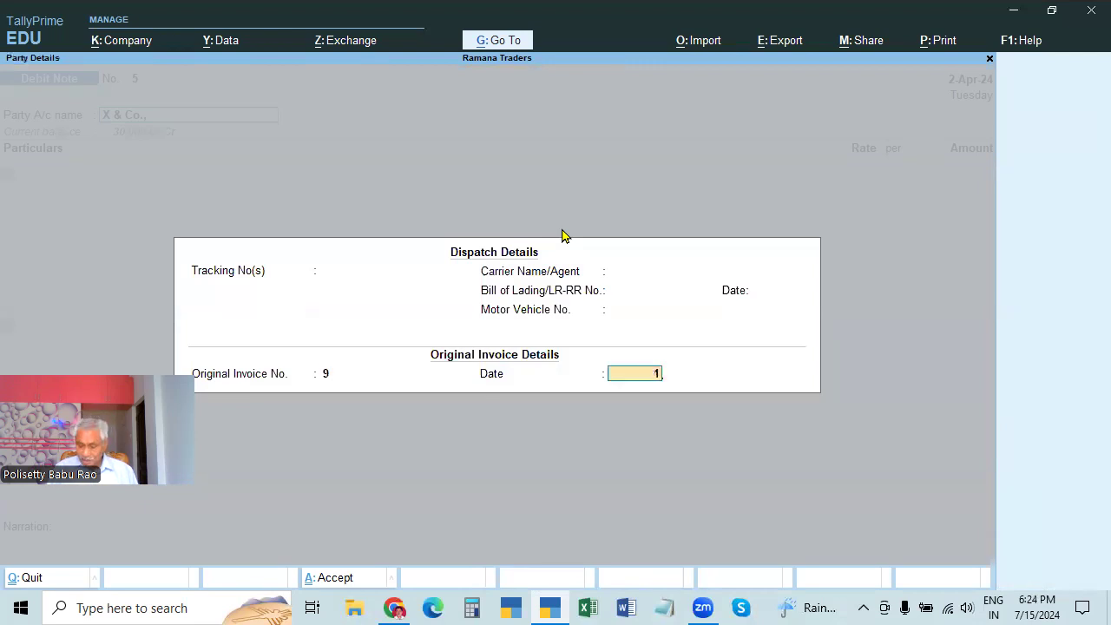
{"action": "key", "text": "Return"}
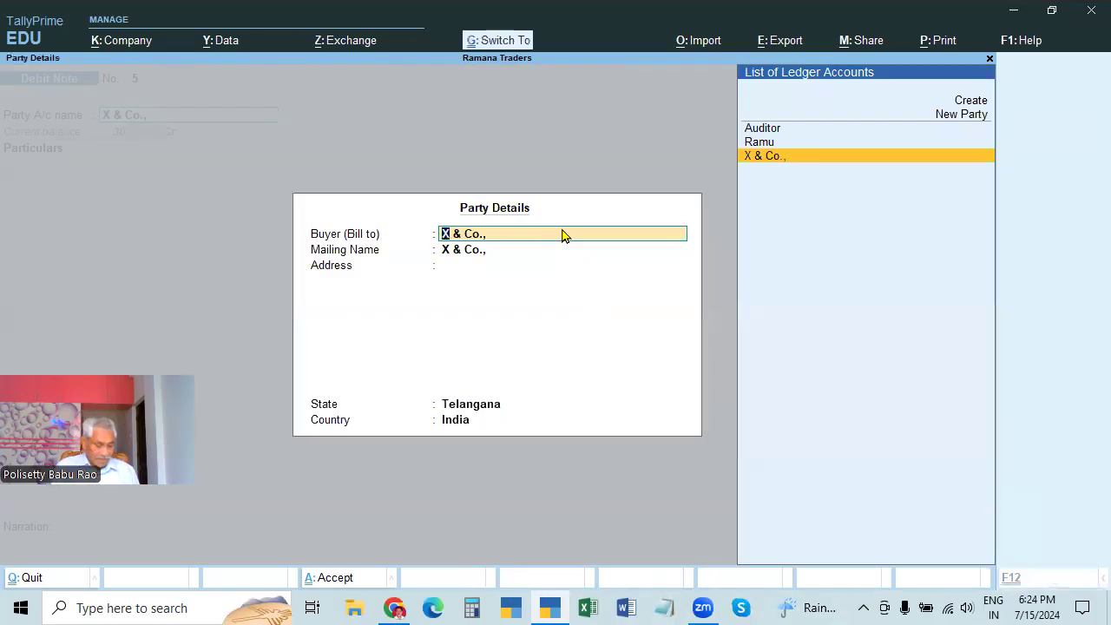
{"action": "key", "text": "ctrl+a"}
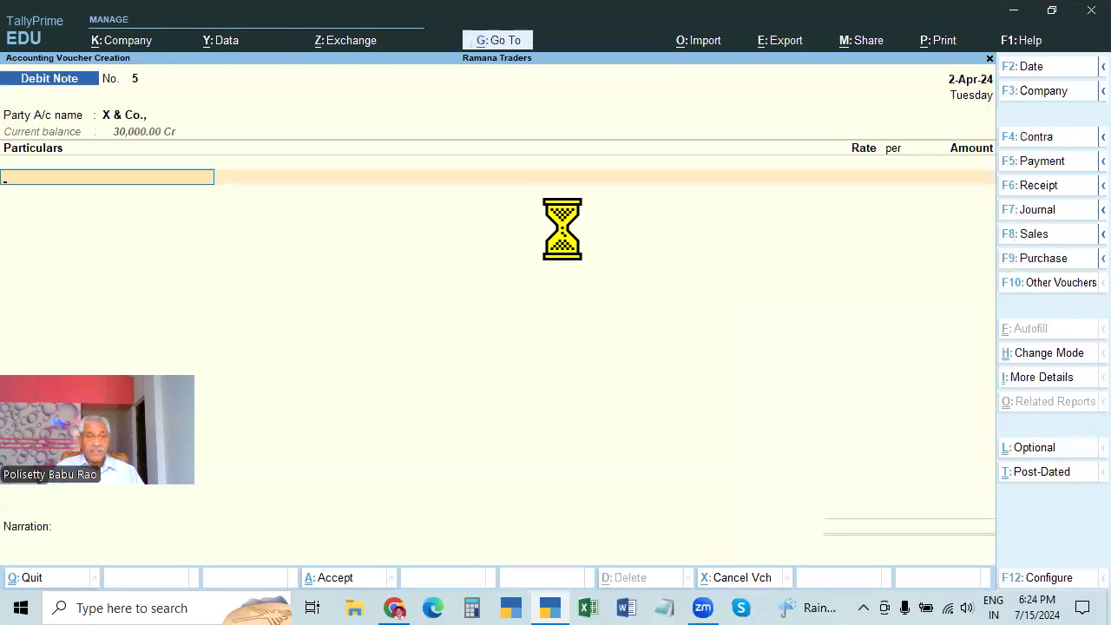
Add Purchase Returns for 2000, fill the narration, and save debit note No. 5
{"action": "type", "text": "p"}
{"action": "key", "text": "Return"}
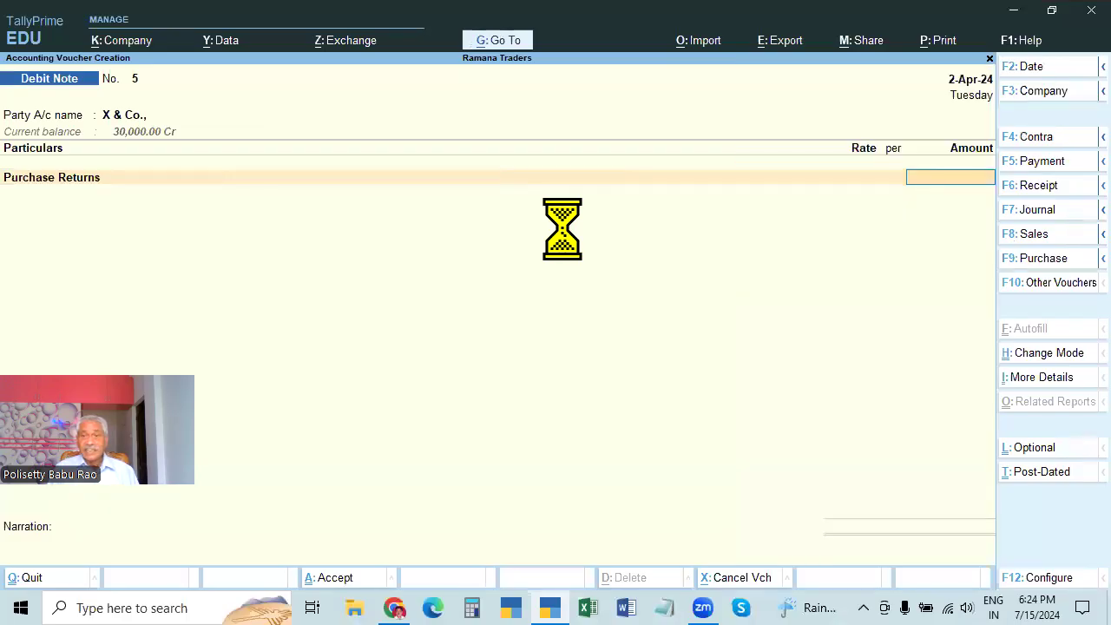
{"action": "type", "text": "2000"}
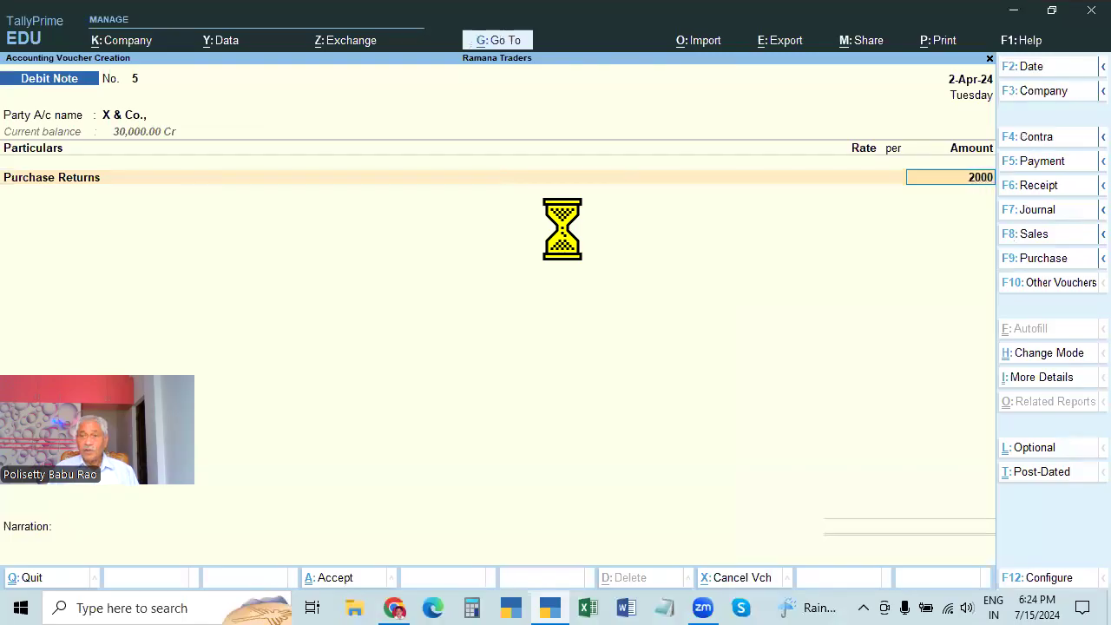
{"action": "key", "text": "Return"}
{"action": "key", "text": "Return"}
{"action": "key", "text": "Return"}
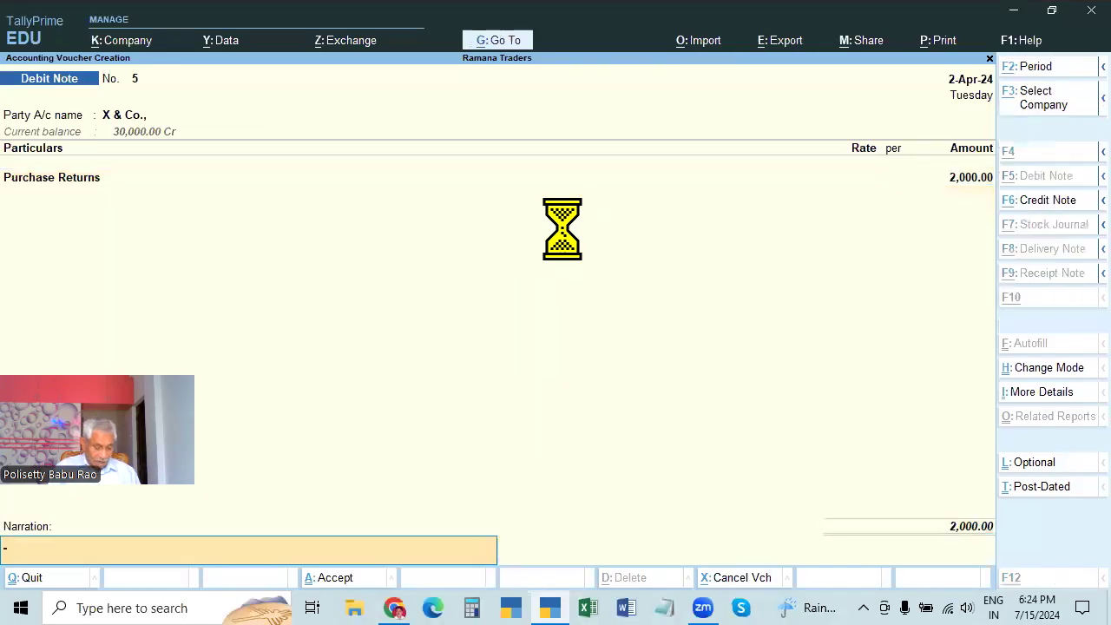
{"action": "key", "text": "alt+r"}
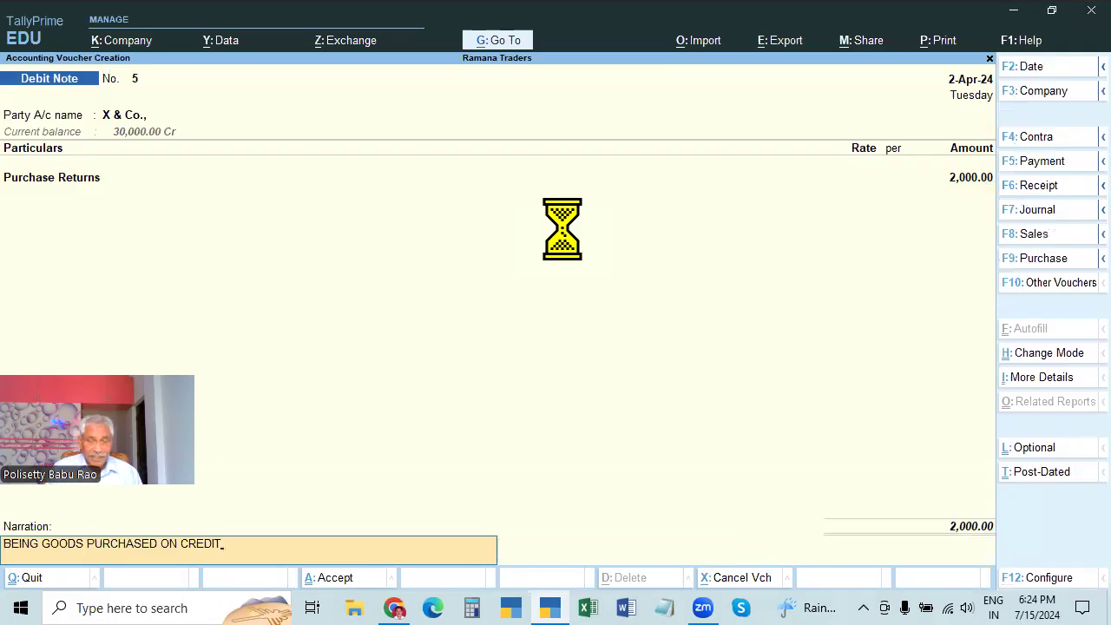
{"action": "key", "text": "Return"}
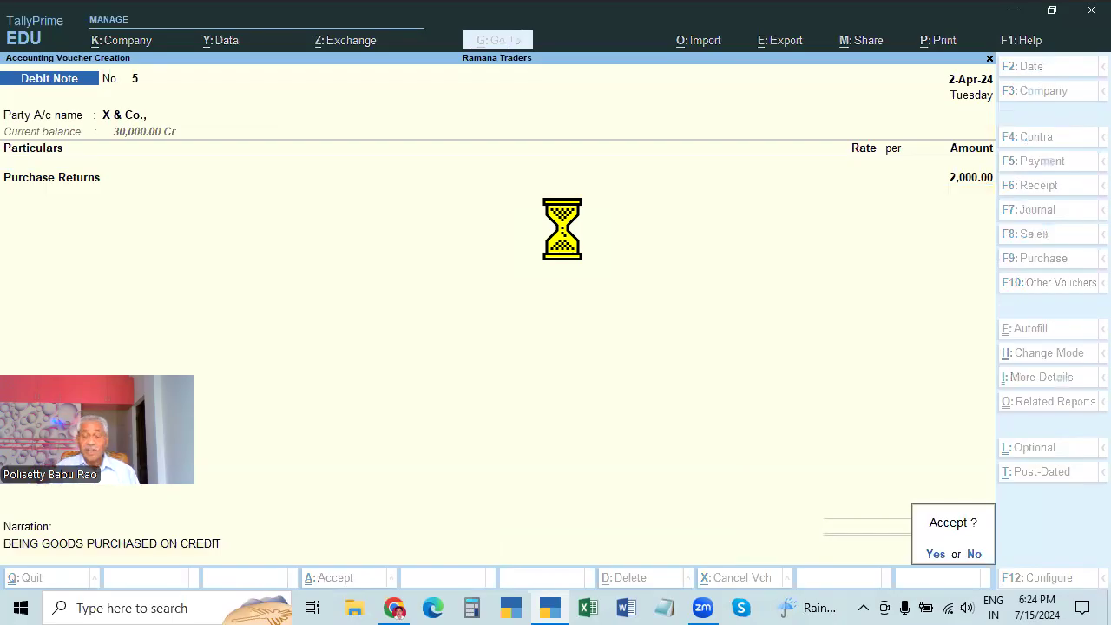
{"action": "key", "text": "Return"}
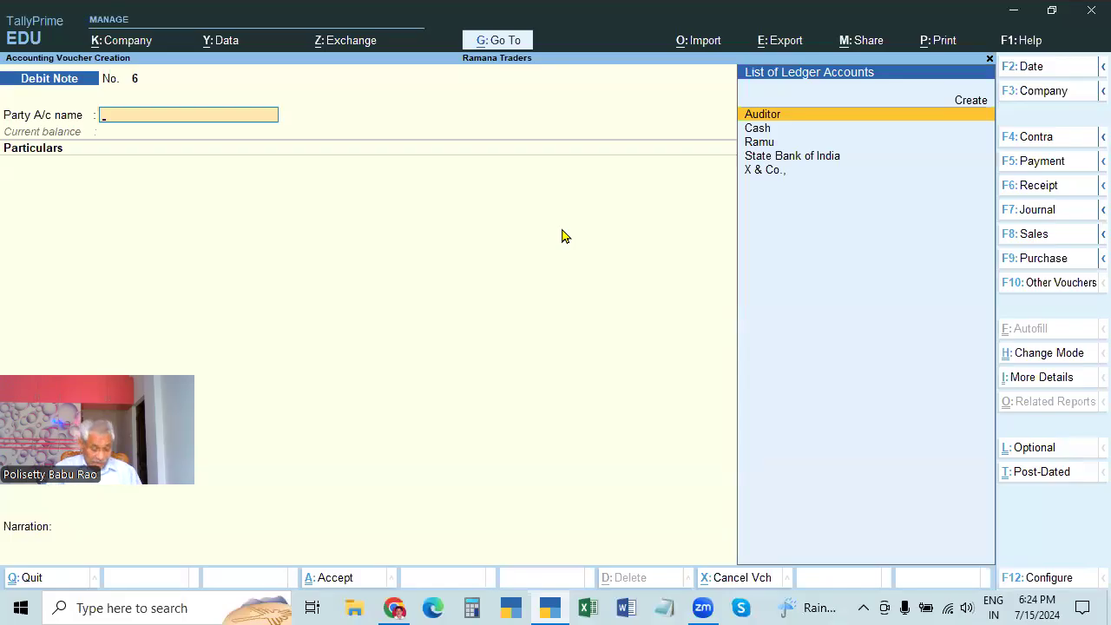
Switch to a credit note in voucher mode
{"action": "key", "text": "alt"}
{"action": "key", "text": "alt+F6"}
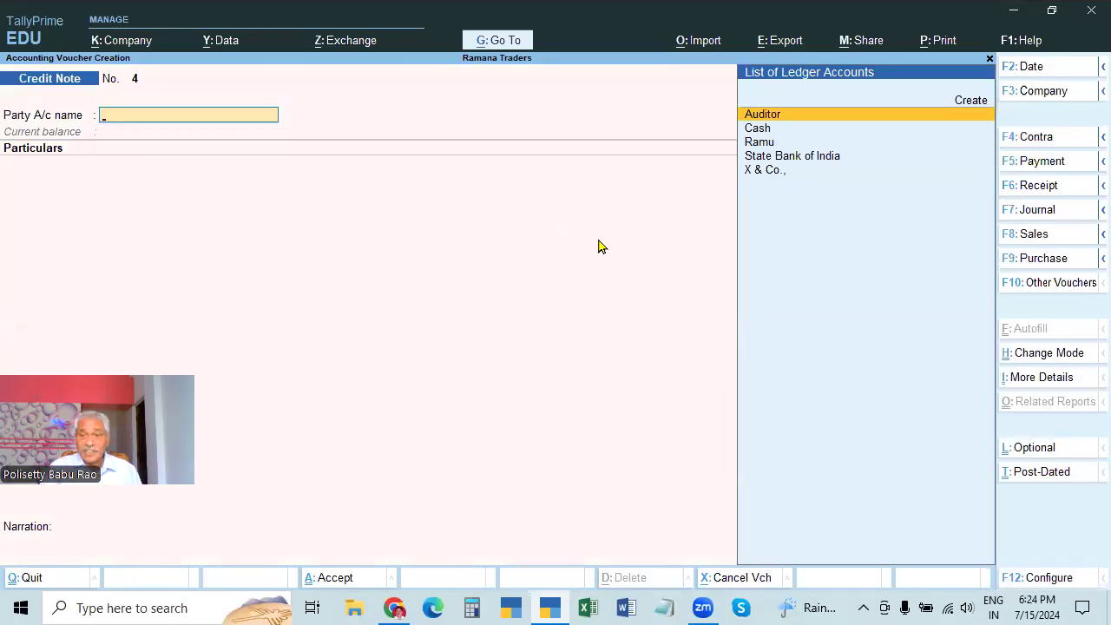
{"action": "left_click", "coordinate": [1028, 354]}
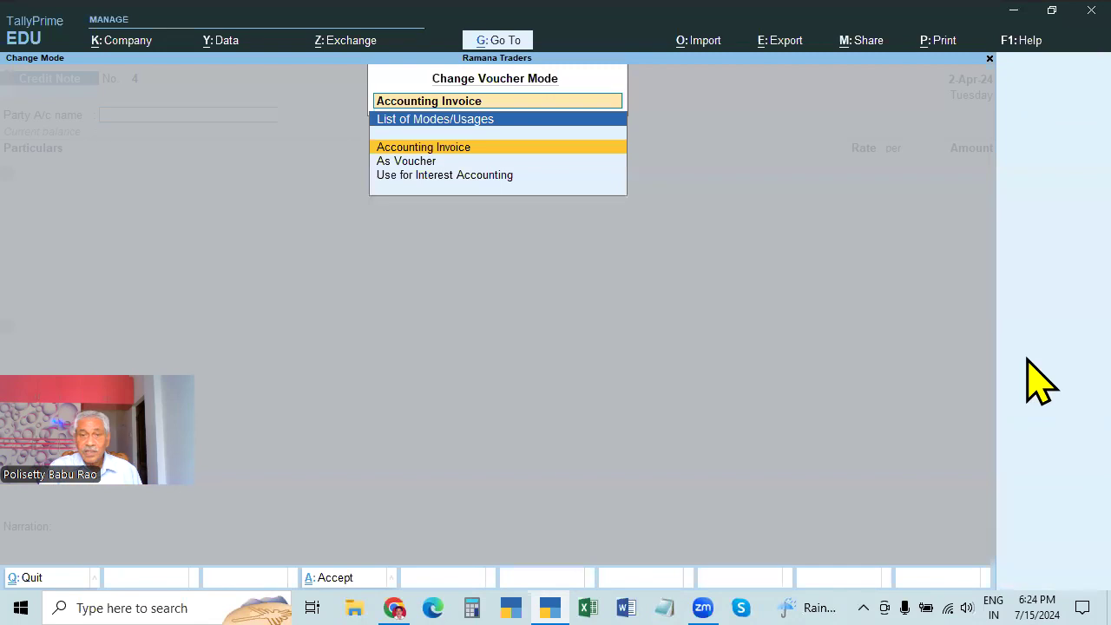
{"action": "left_click", "coordinate": [418, 162]}
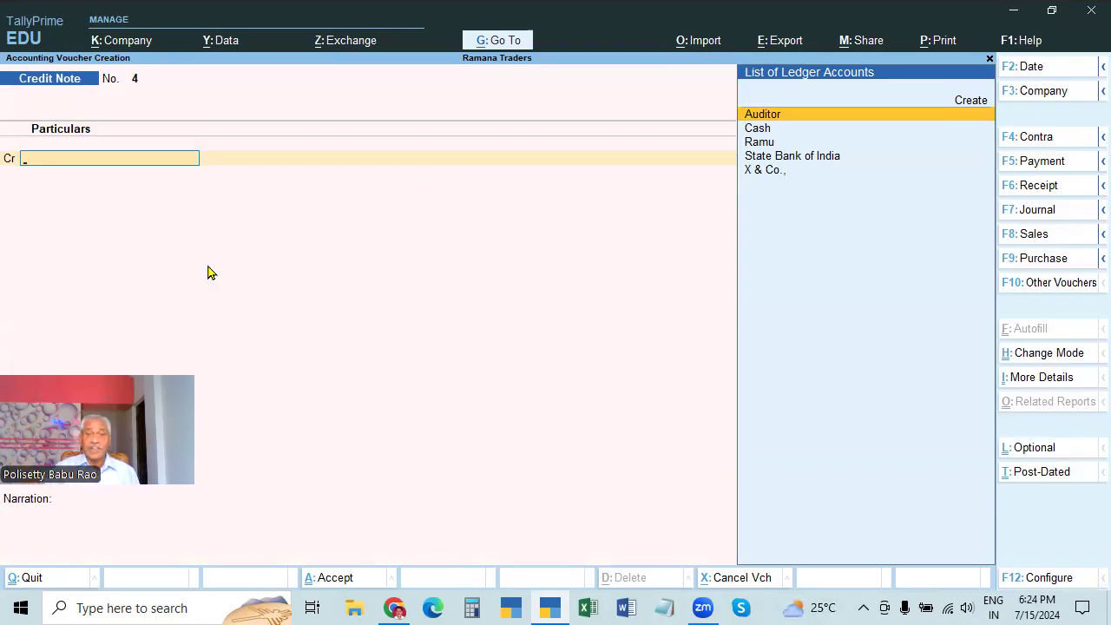
Select the customer as party with original invoice 9 dated 1.4
{"action": "key", "text": "Down"}
{"action": "key", "text": "Down"}
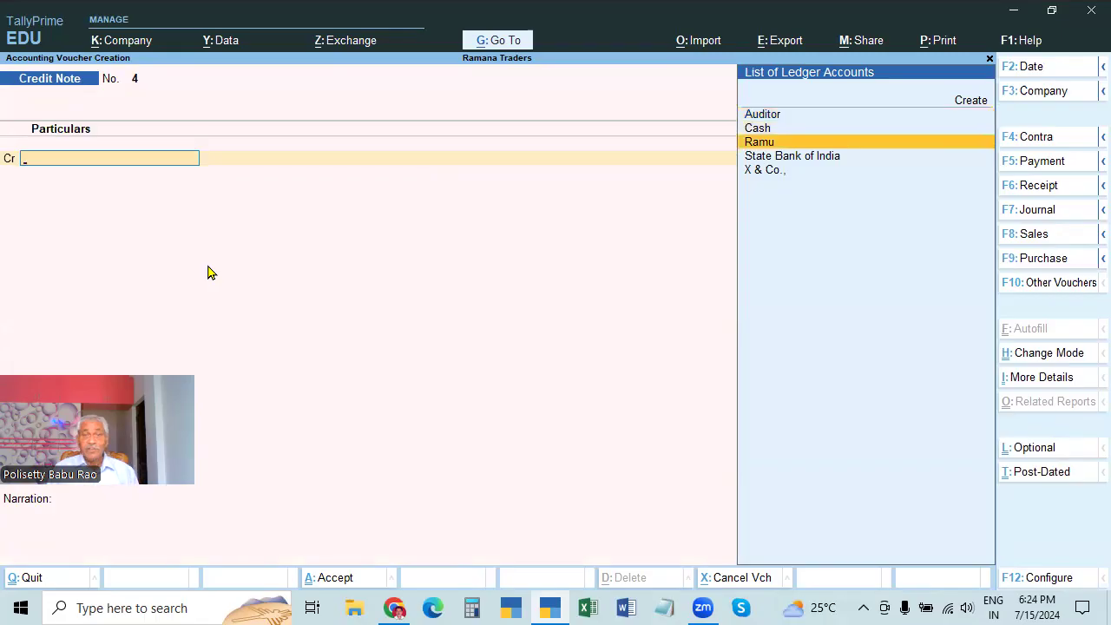
{"action": "key", "text": "Return"}
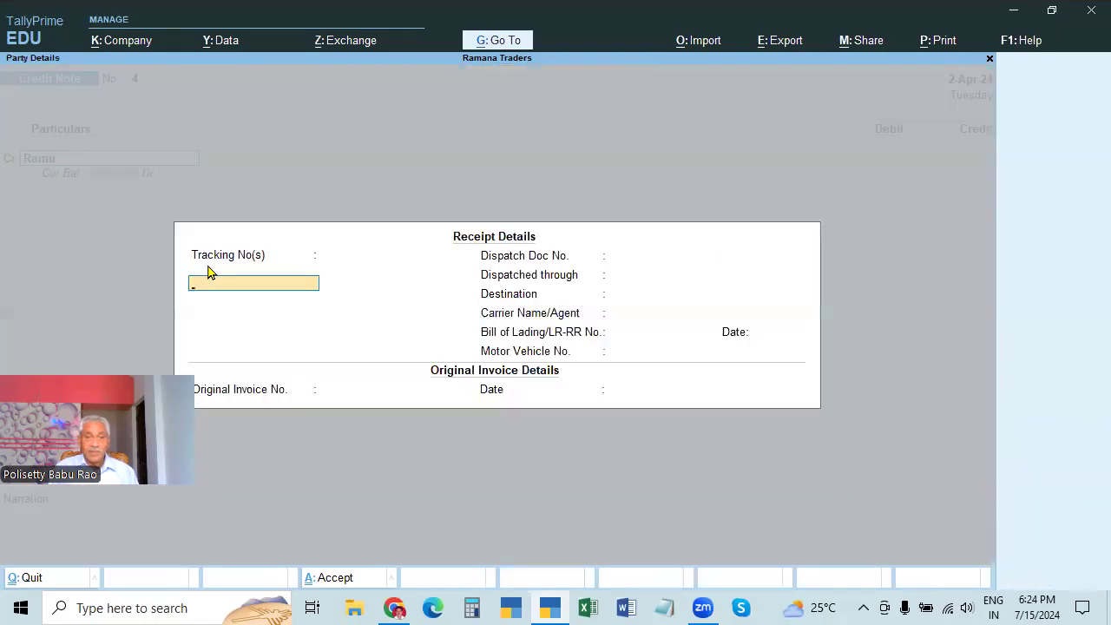
{"action": "key", "text": "Return"}
{"action": "key", "text": "Return"}
{"action": "key", "text": "Return"}
{"action": "key", "text": "Return"}
{"action": "key", "text": "Return"}
{"action": "key", "text": "Return"}
{"action": "key", "text": "Return"}
{"action": "key", "text": "Return"}
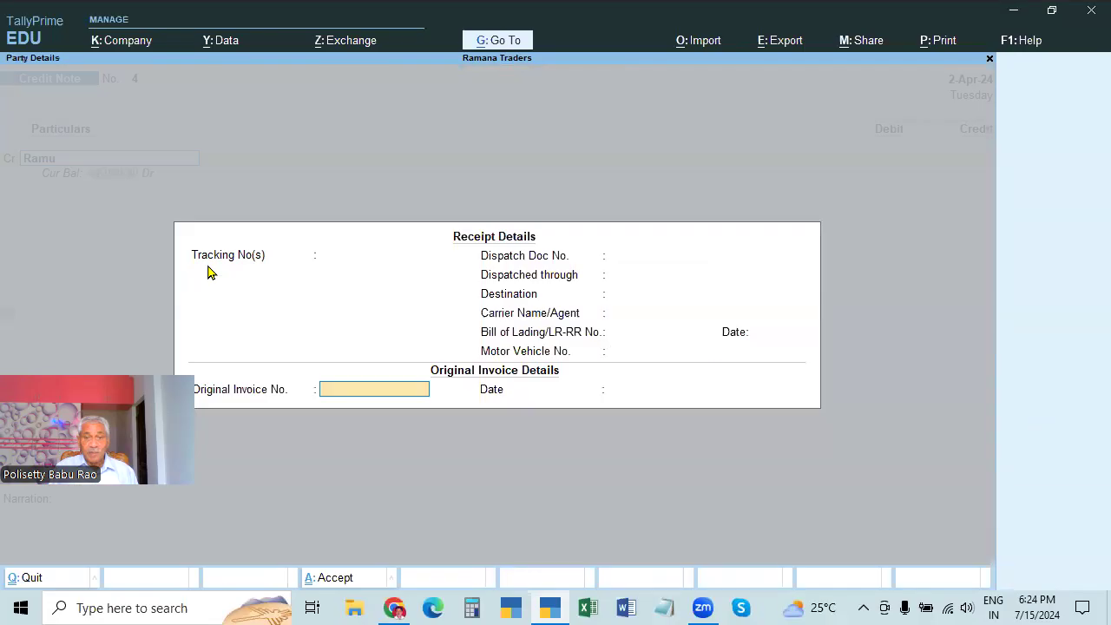
{"action": "type", "text": "9"}
{"action": "key", "text": "Return"}
{"action": "type", "text": "1.4"}
{"action": "key", "text": "Return"}
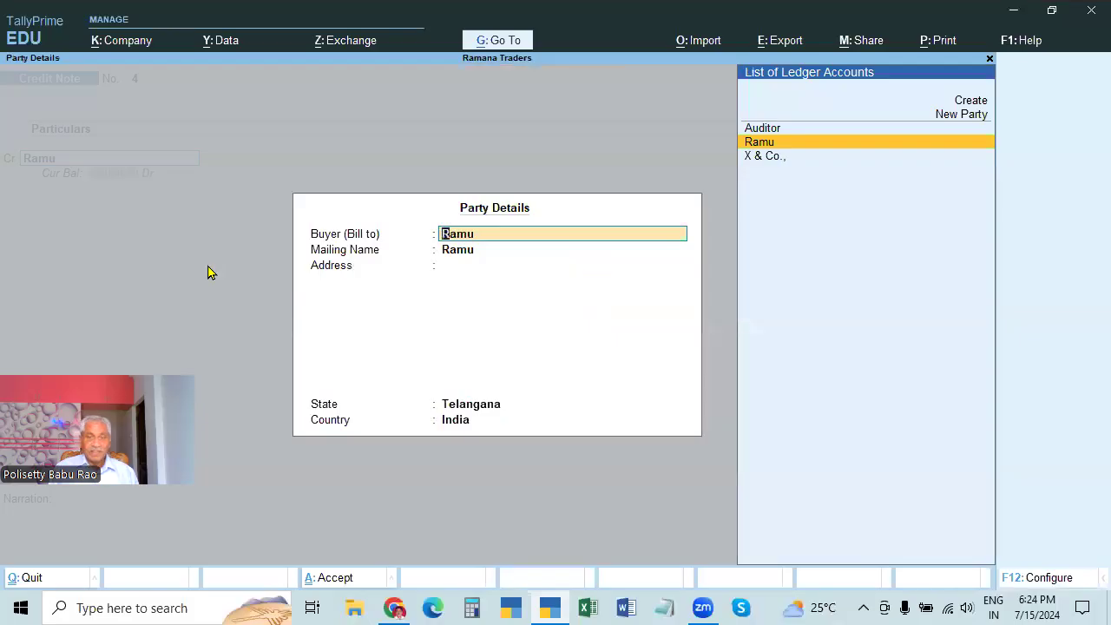
{"action": "key", "text": "ctrl+a"}
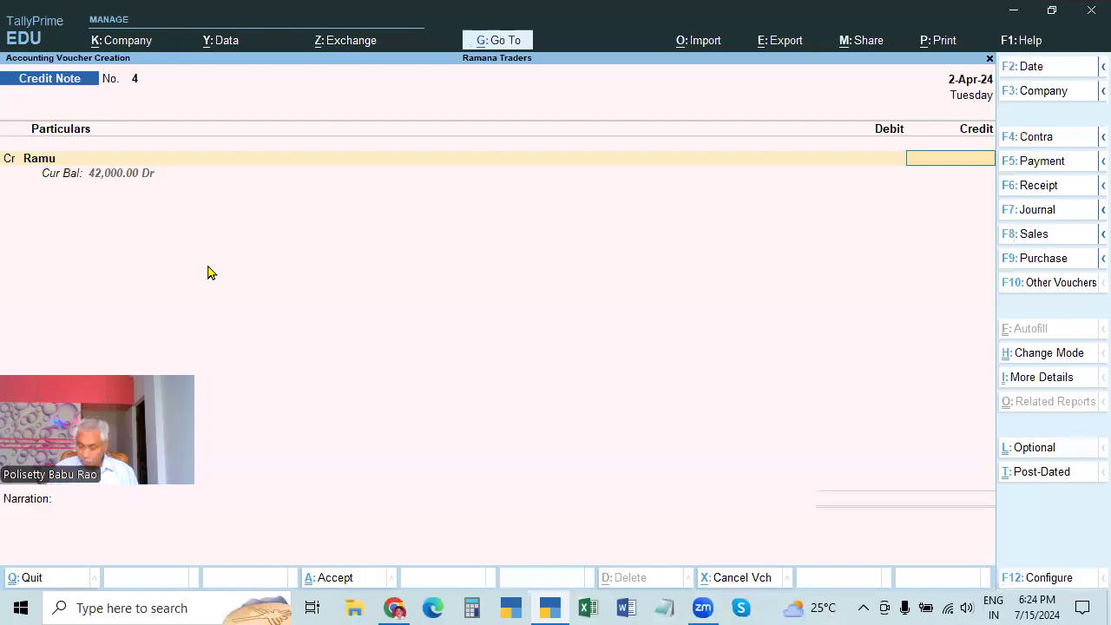
Credit the customer 2500, then begin creating a new ledger for the debit side
{"action": "type", "text": "2500"}
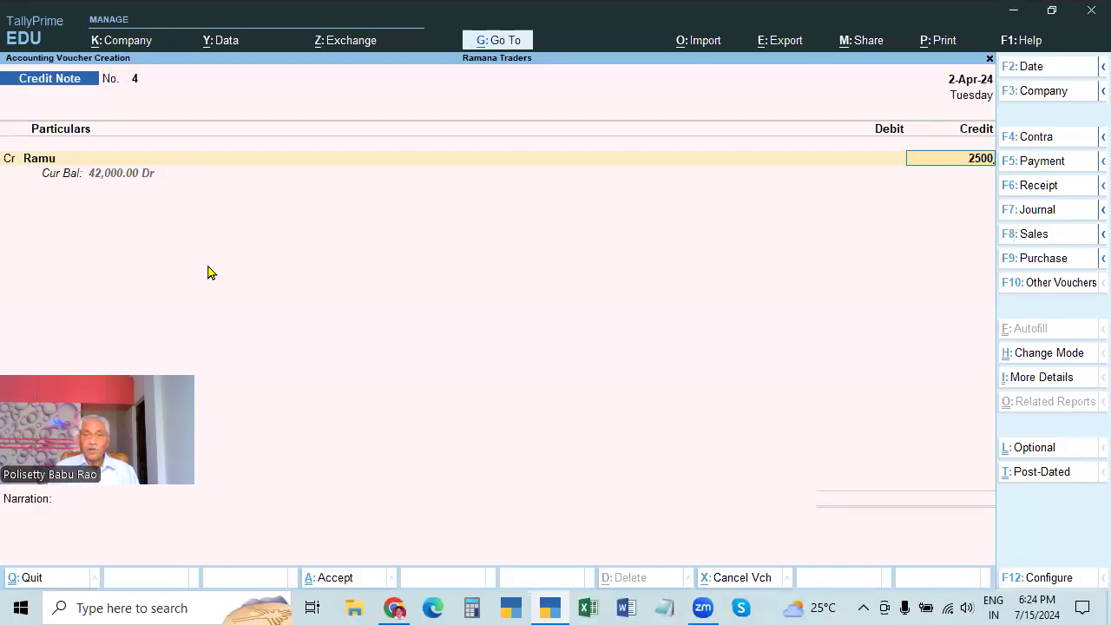
{"action": "key", "text": "Return"}
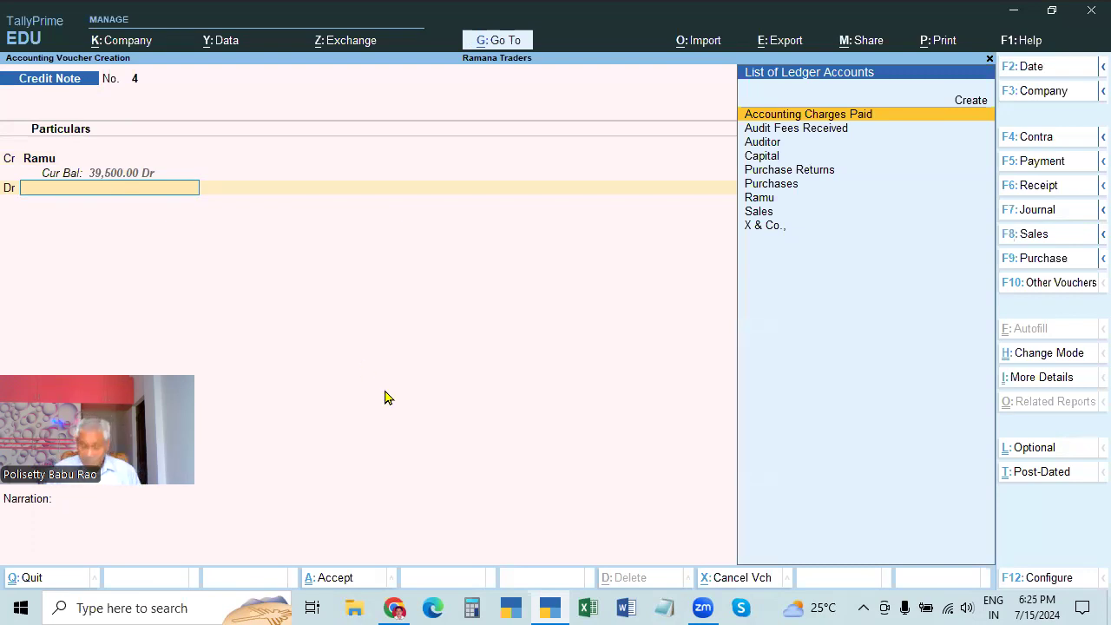
{"action": "key", "text": "Down"}
{"action": "key", "text": "Down"}
{"action": "key", "text": "Down"}
{"action": "key", "text": "Down"}
{"action": "key", "text": "Down"}
{"action": "key", "text": "Down"}
{"action": "key", "text": "Down"}
{"action": "key", "text": "Up"}
{"action": "key", "text": "Up"}
{"action": "key", "text": "Up"}
{"action": "key", "text": "Up"}
{"action": "key", "text": "Up"}
{"action": "key", "text": "Up"}
{"action": "key", "text": "Down"}
{"action": "key", "text": "Down"}
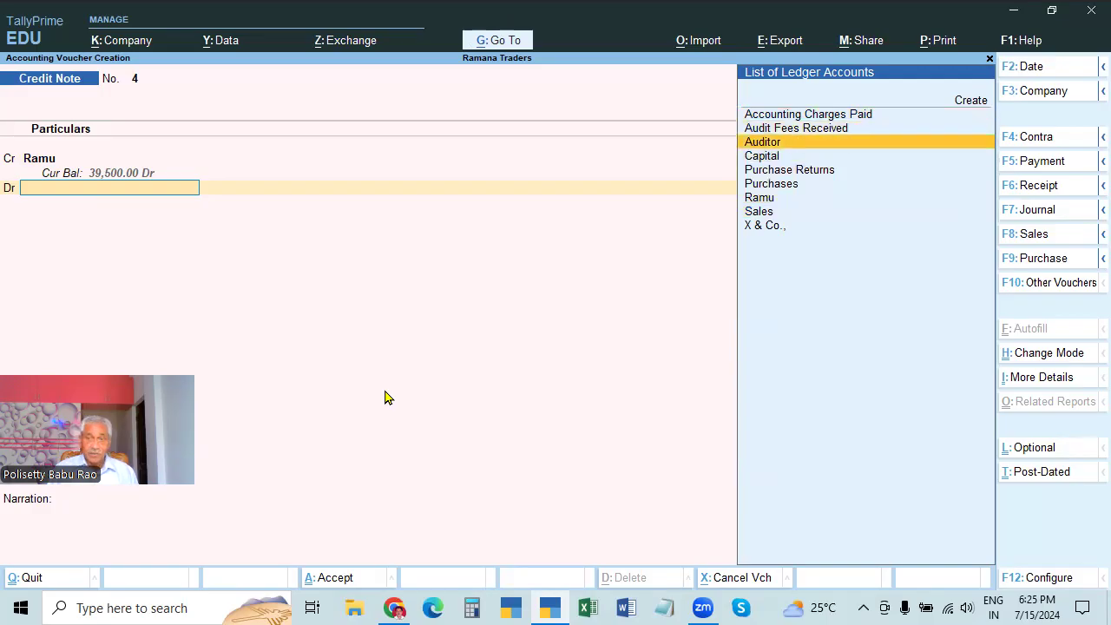
{"action": "key", "text": "alt+c"}
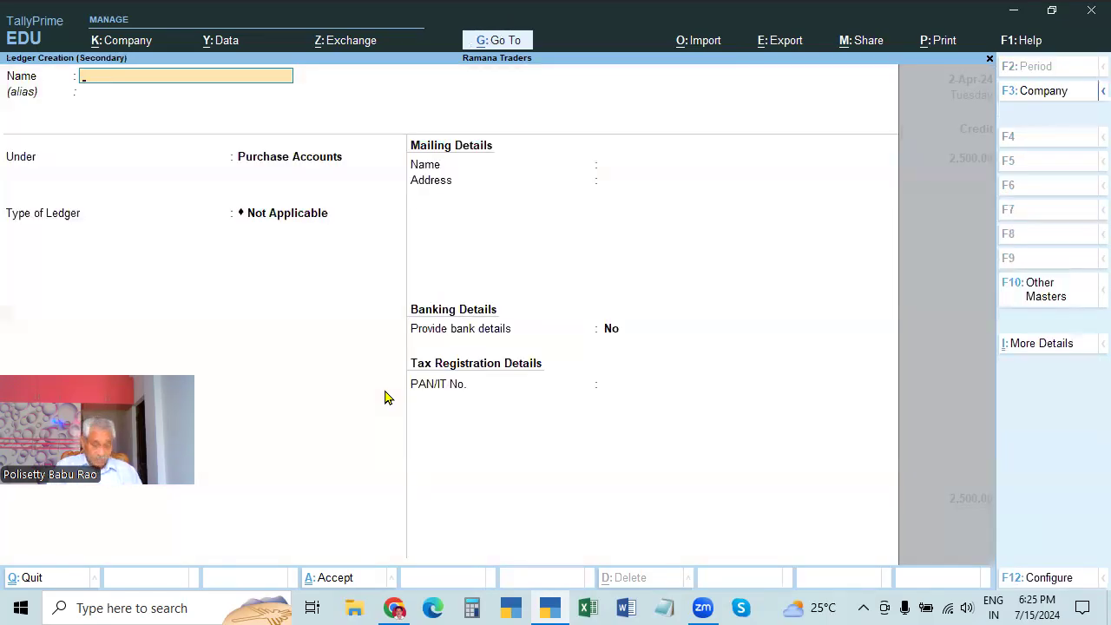
Create a Sales Returns ledger under Sales Accounts
{"action": "type", "text": "Sales R"}
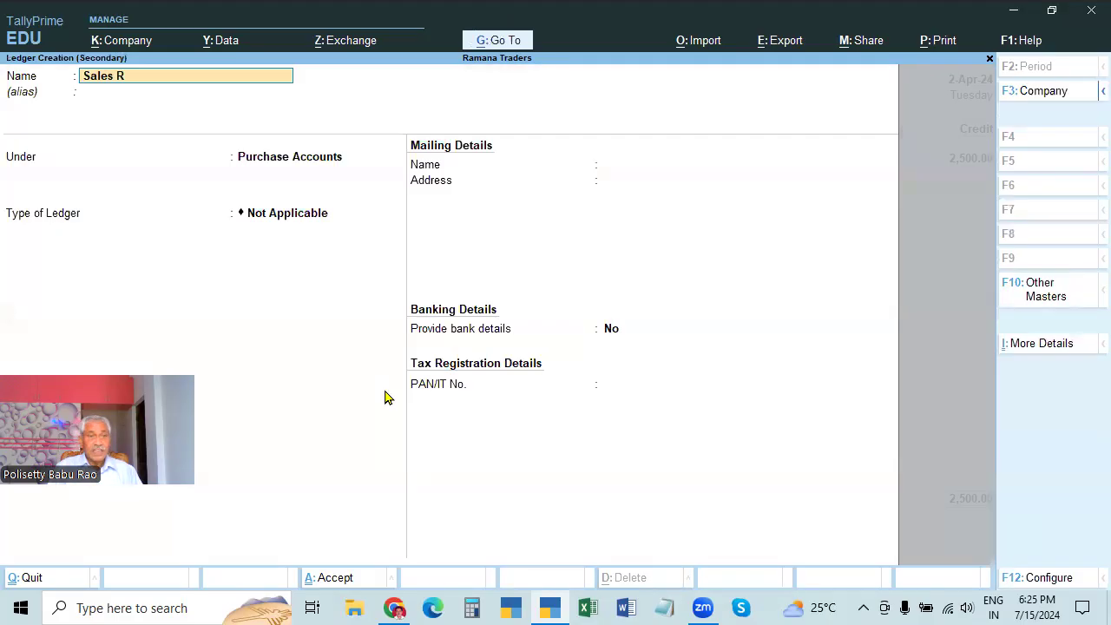
{"action": "type", "text": "eturns"}
{"action": "key", "text": "Return"}
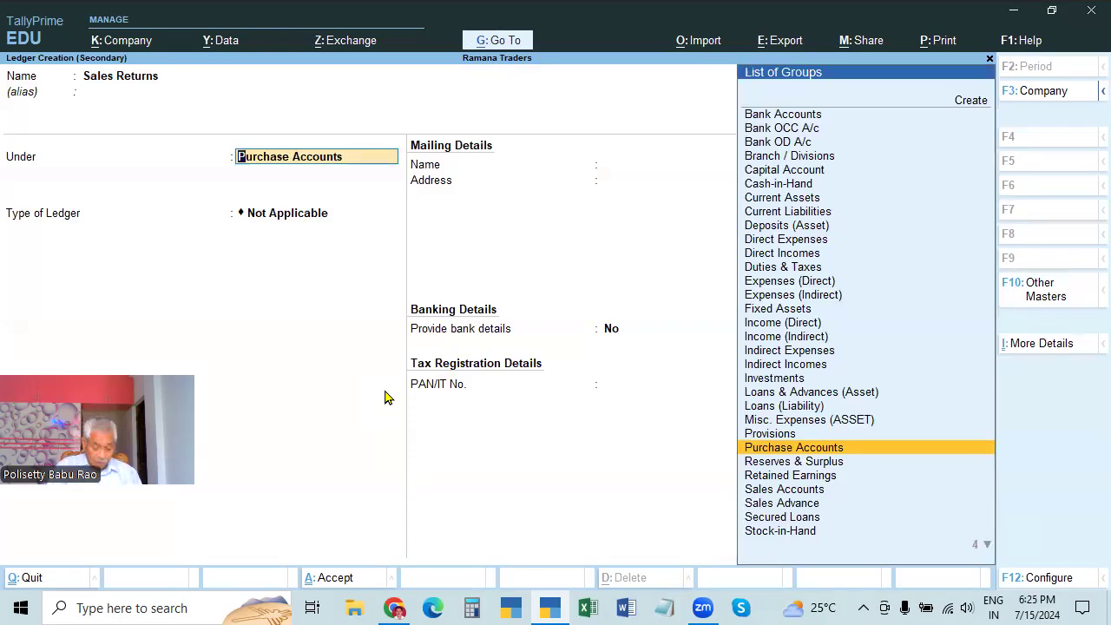
{"action": "type", "text": "Sal"}
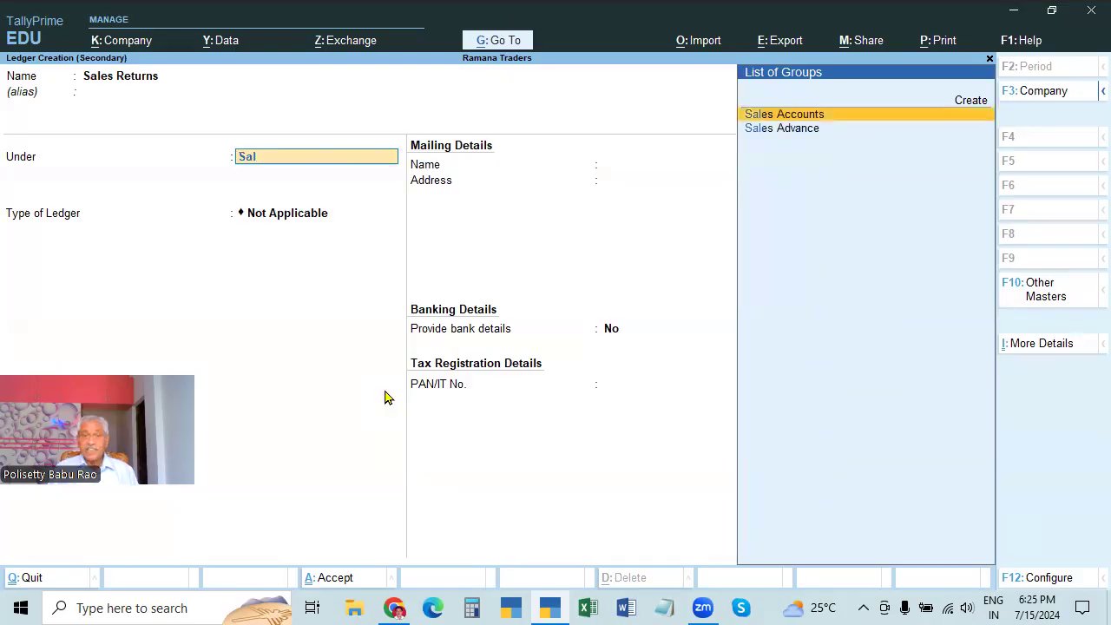
{"action": "key", "text": "Return"}
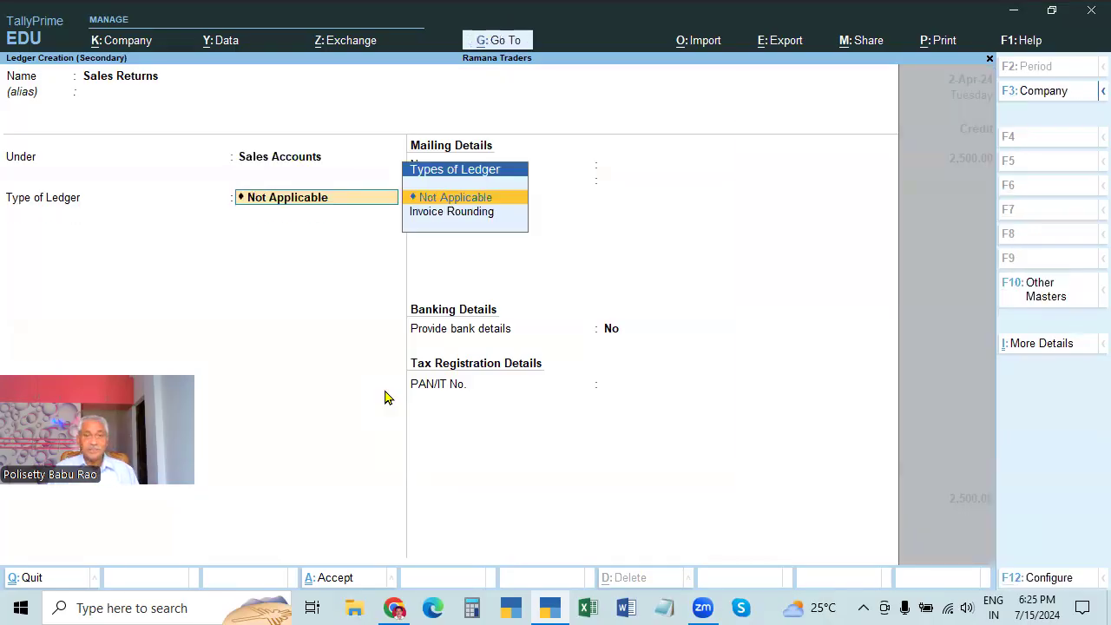
{"action": "key", "text": "ctrl+a"}
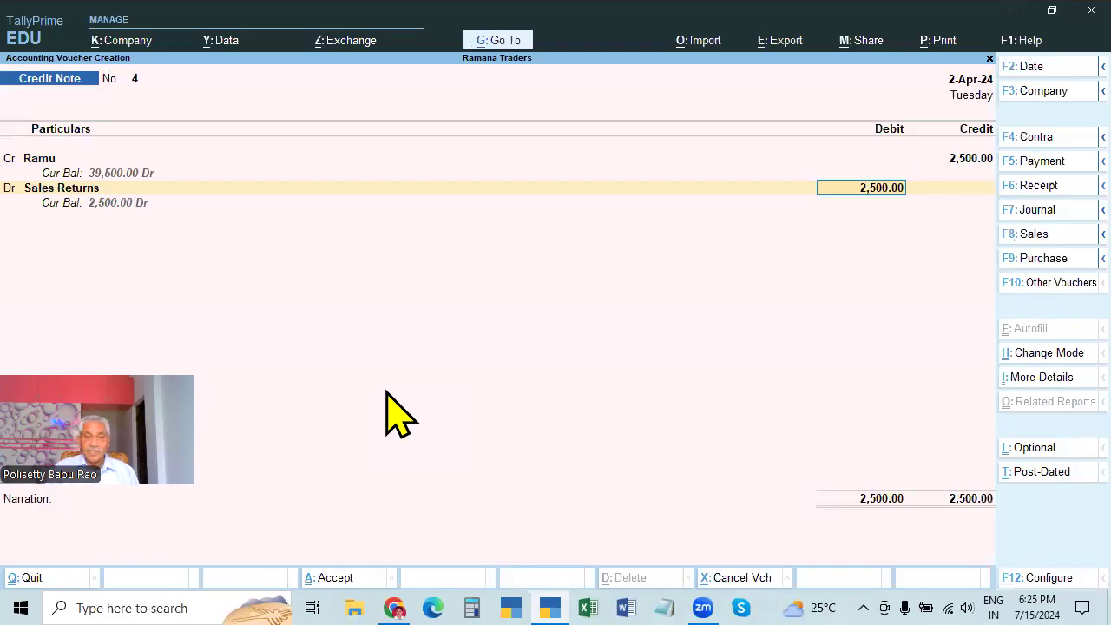
Debit Sales Returns 2,500 with narration BEING SALES RETURNS RECIEVED
{"action": "key", "text": "Return"}
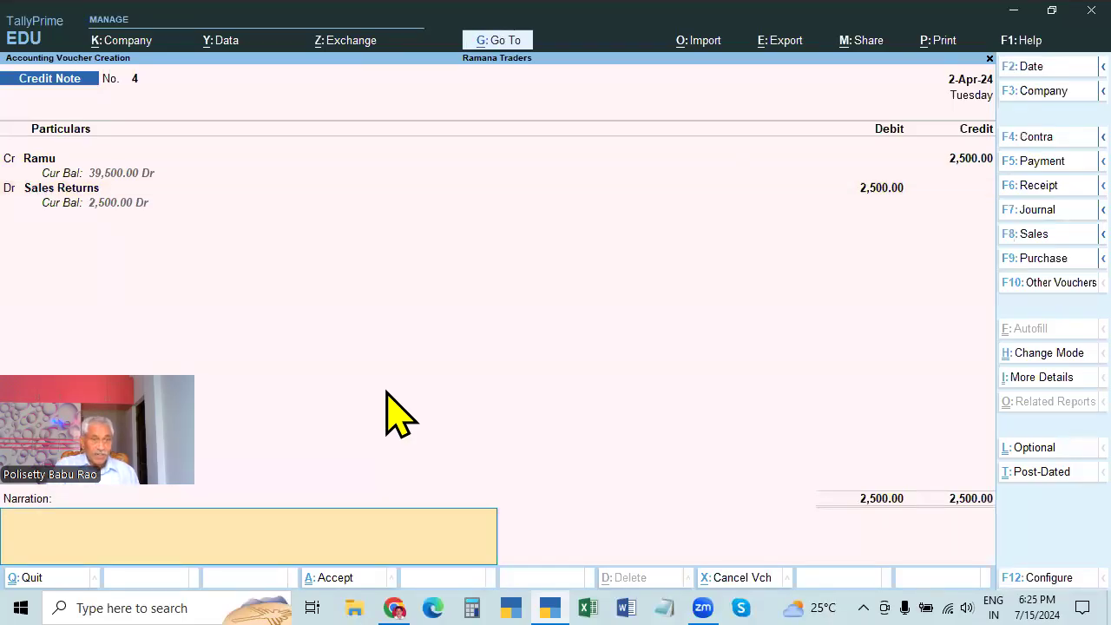
{"action": "type", "text": "being"}
{"action": "key", "text": "BackSpace"}
{"action": "key", "text": "BackSpace"}
{"action": "key", "text": "BackSpace"}
{"action": "key", "text": "BackSpace"}
{"action": "key", "text": "BackSpace"}
{"action": "type", "text": "BEING"}
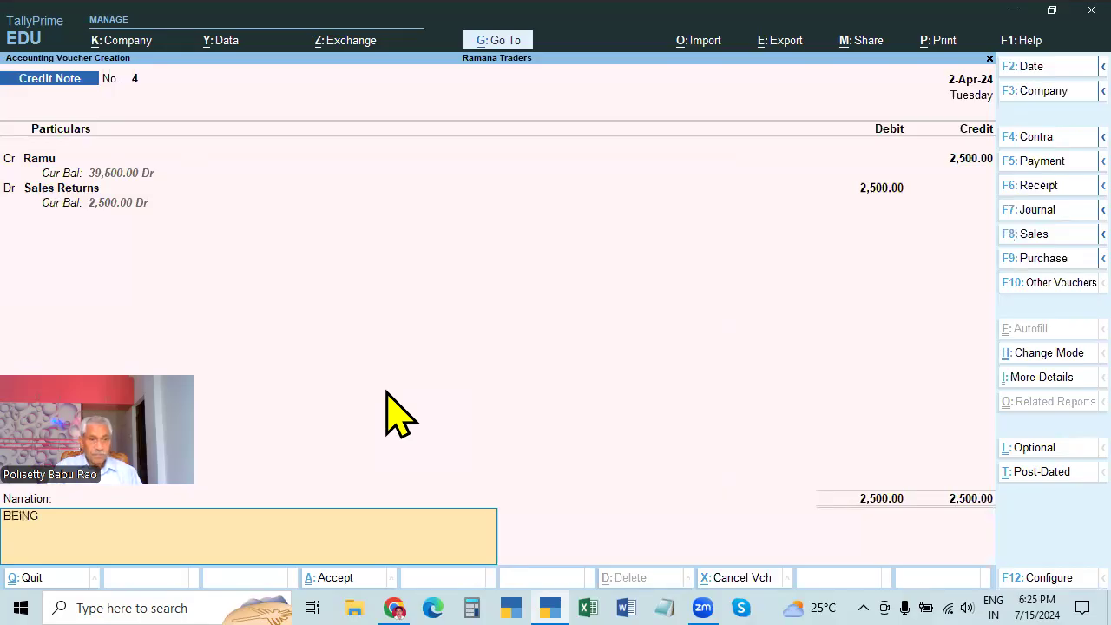
{"action": "type", "text": " SALES RET"}
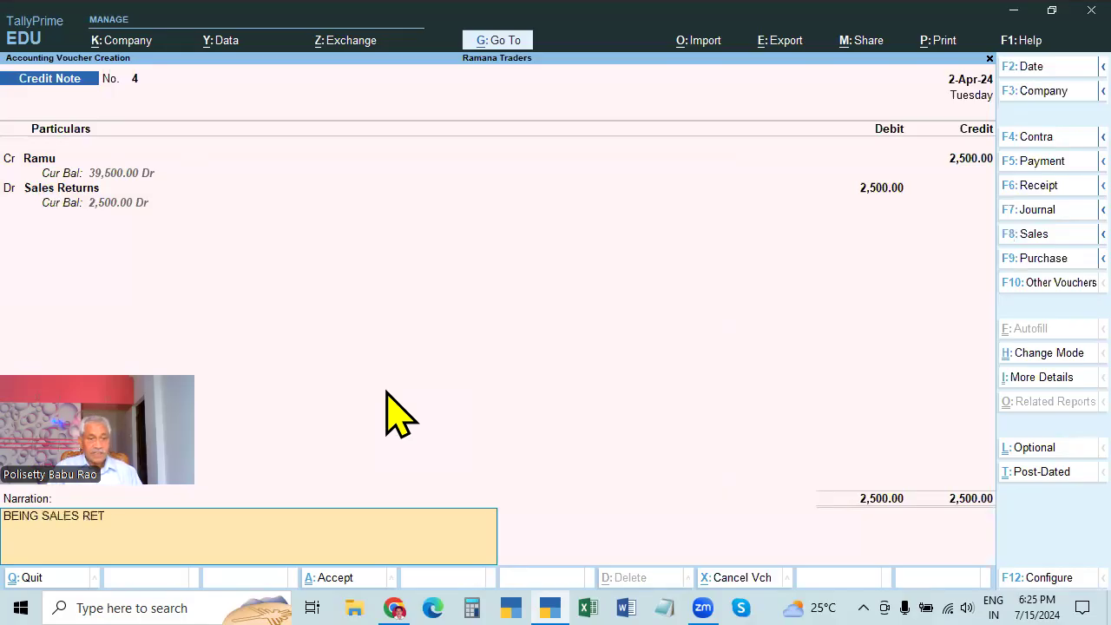
{"action": "type", "text": "URNS RECIEVED"}
{"action": "key", "text": "Return"}
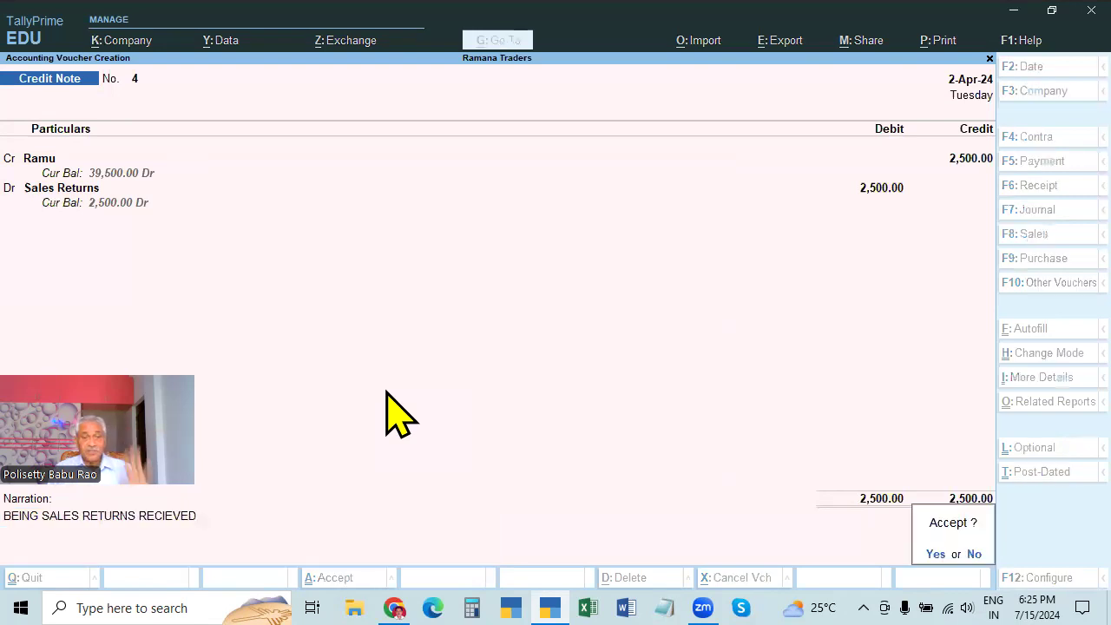
Save Credit Note 4 and switch the next credit note to Accounting Invoice mode
{"action": "key", "text": "y"}
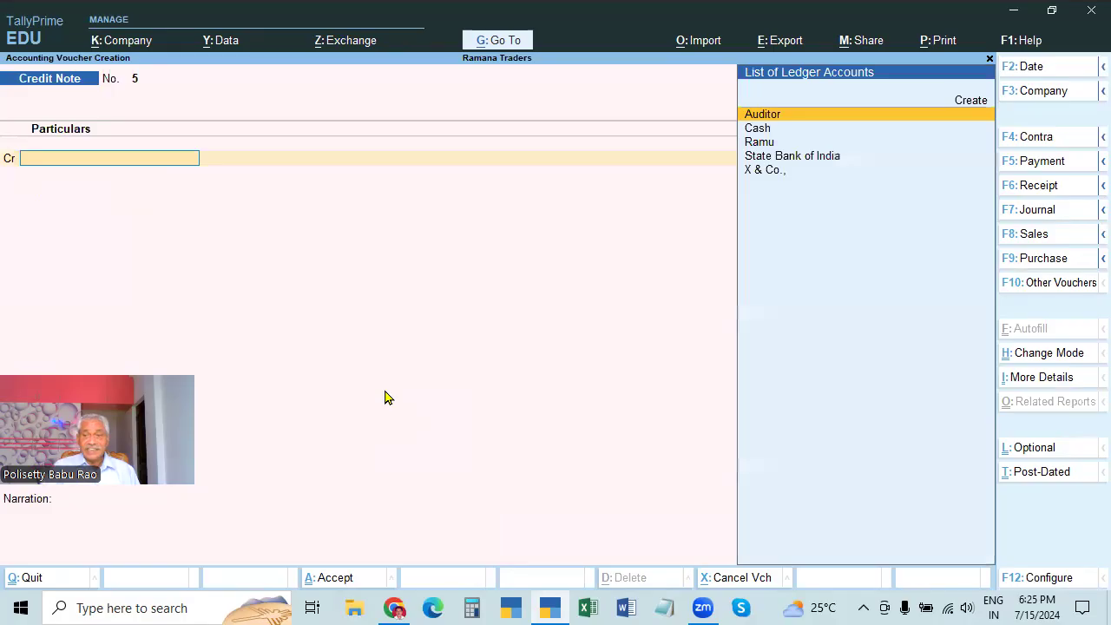
{"action": "left_click", "coordinate": [1039, 359]}
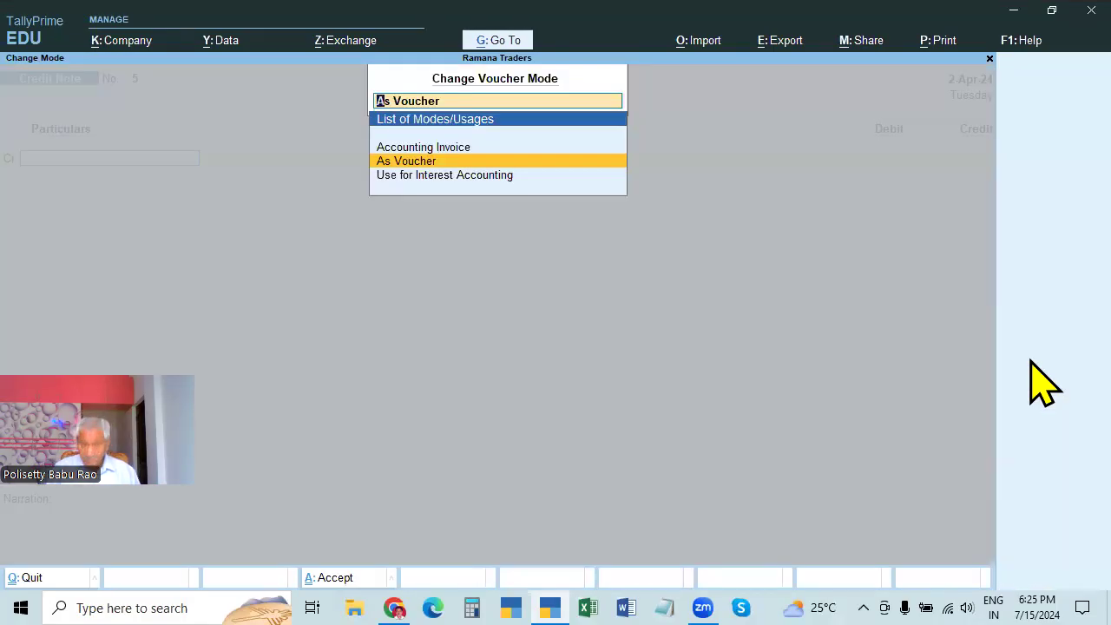
{"action": "key", "text": "Up"}
{"action": "key", "text": "Return"}
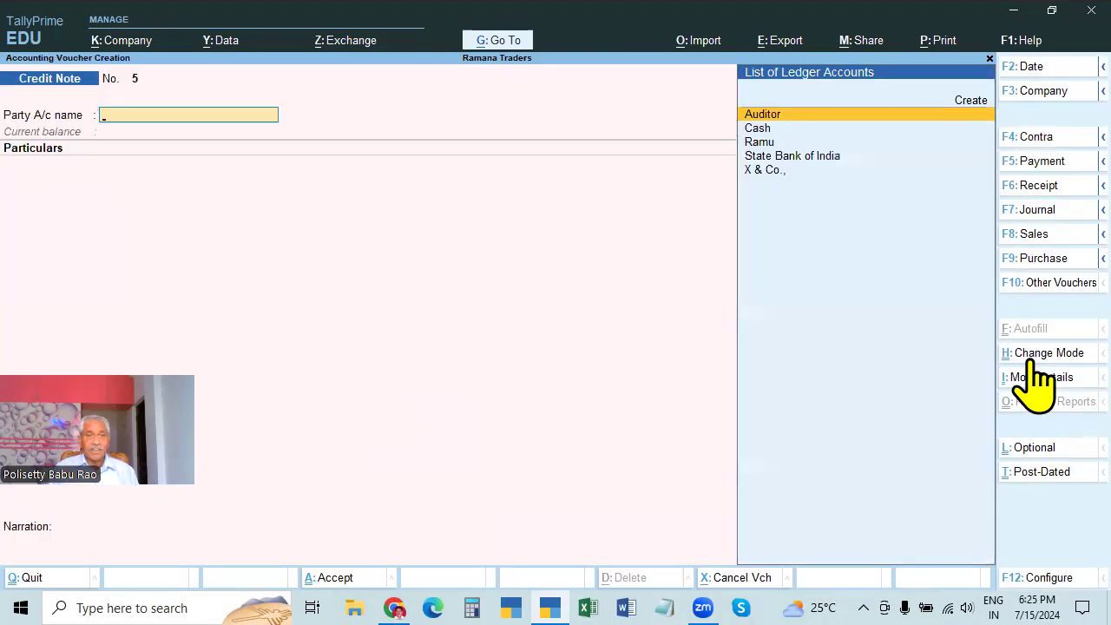
Set the customer as party with original invoice 11 dated 1.4
{"action": "key", "text": "Down"}
{"action": "key", "text": "Down"}
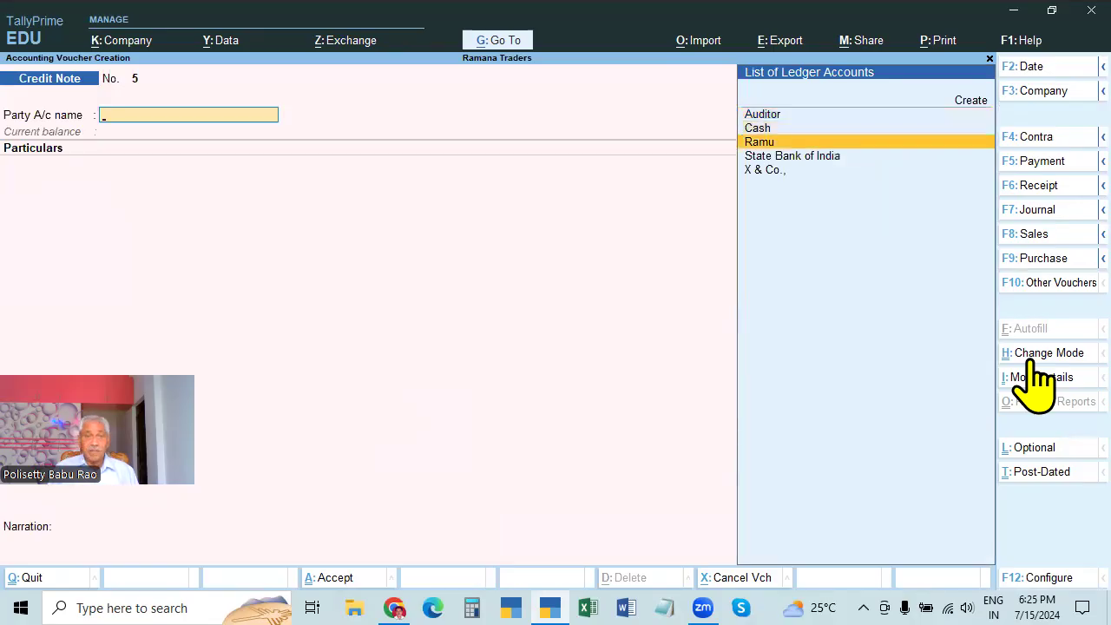
{"action": "key", "text": "Return"}
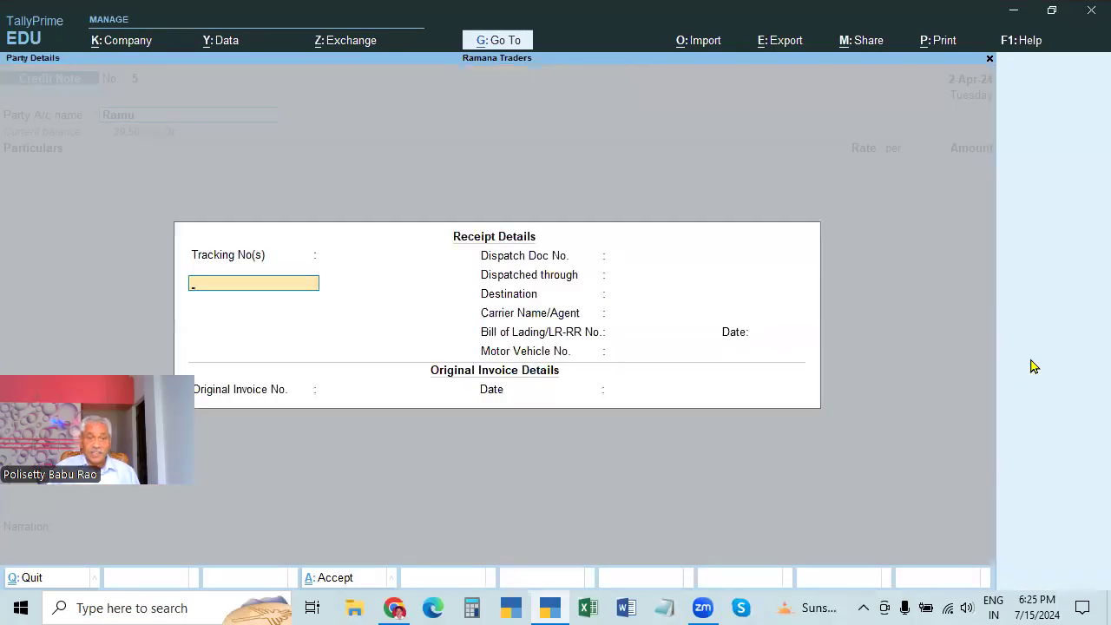
{"action": "key", "text": "Return"}
{"action": "key", "text": "Return"}
{"action": "key", "text": "Return"}
{"action": "key", "text": "Return"}
{"action": "key", "text": "Return"}
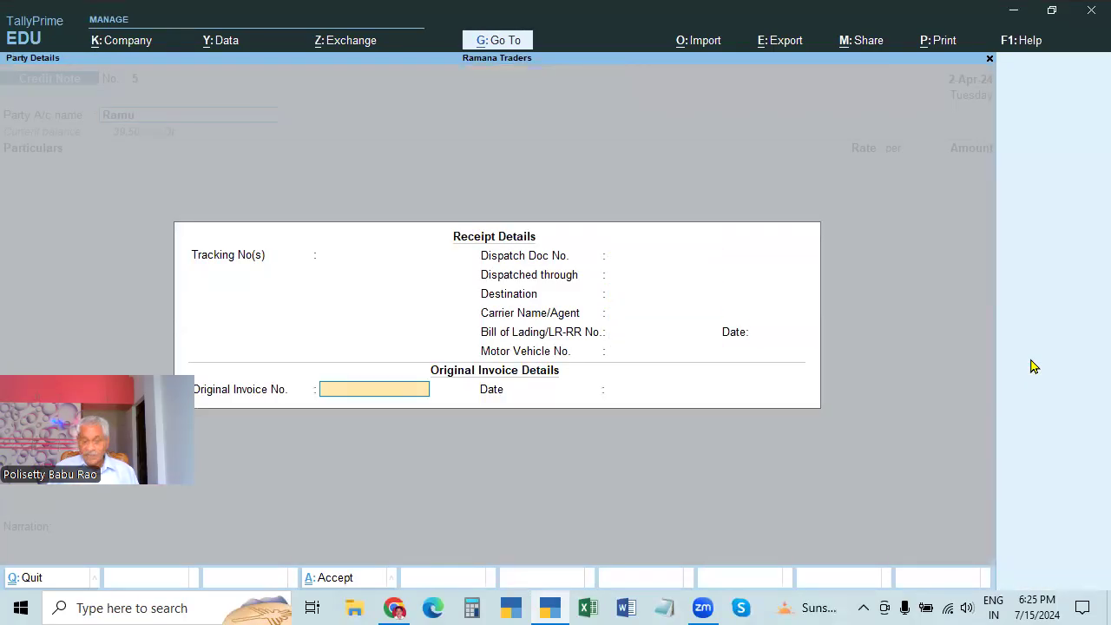
{"action": "key", "text": "Return"}
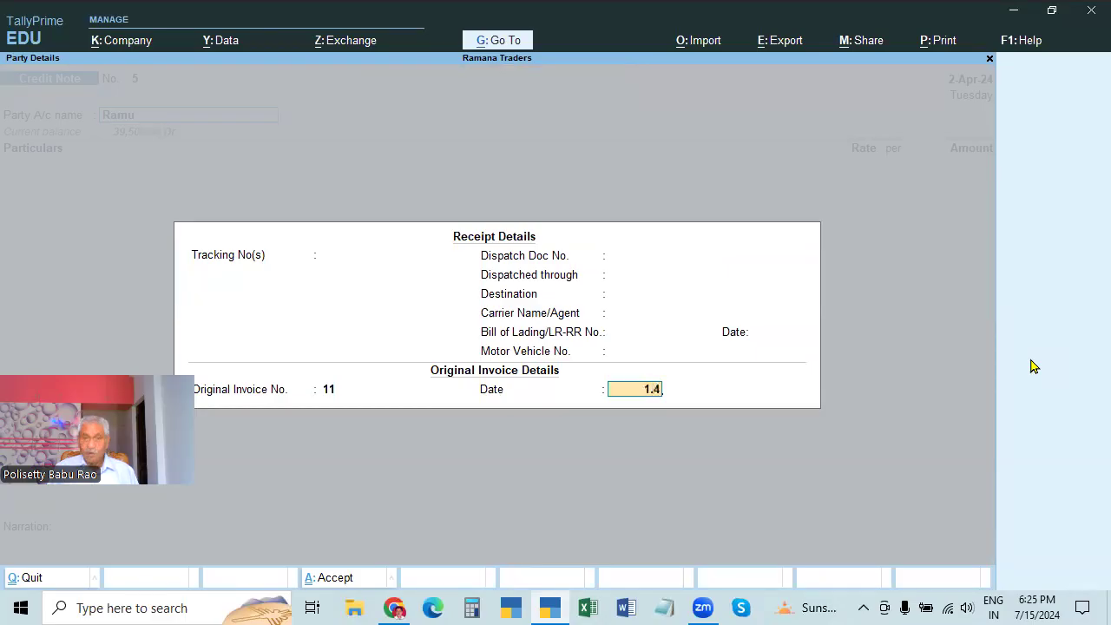
{"action": "key", "text": "Return"}
{"action": "key", "text": "Return"}
{"action": "key", "text": "ctrl+a"}
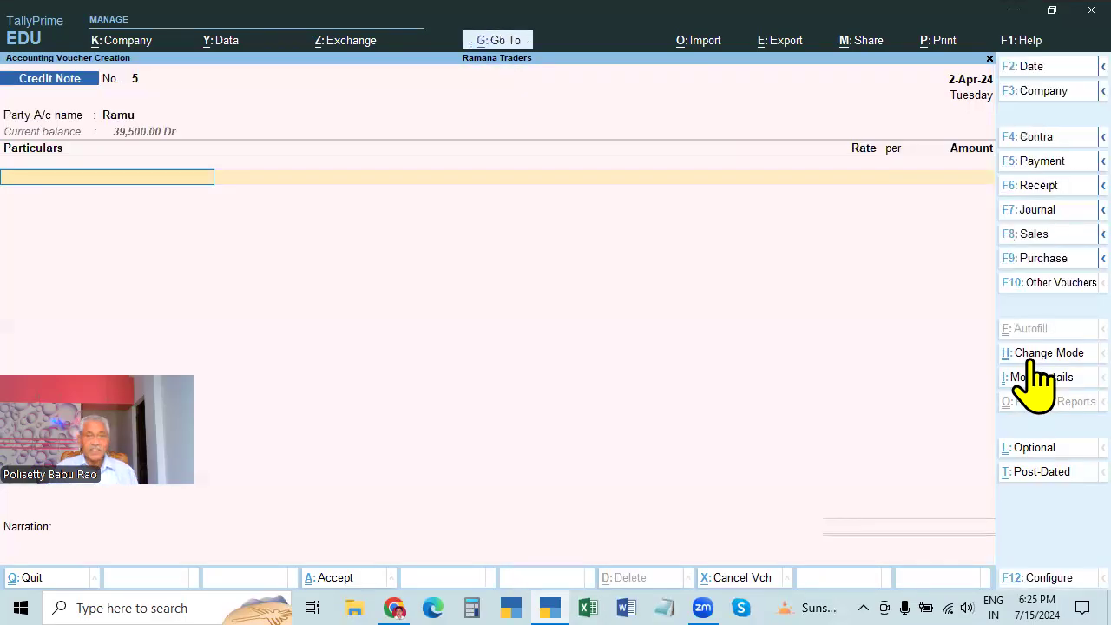
Add Sales Returns 2,500 with the previous narration and save Credit Note 5
{"action": "type", "text": "S"}
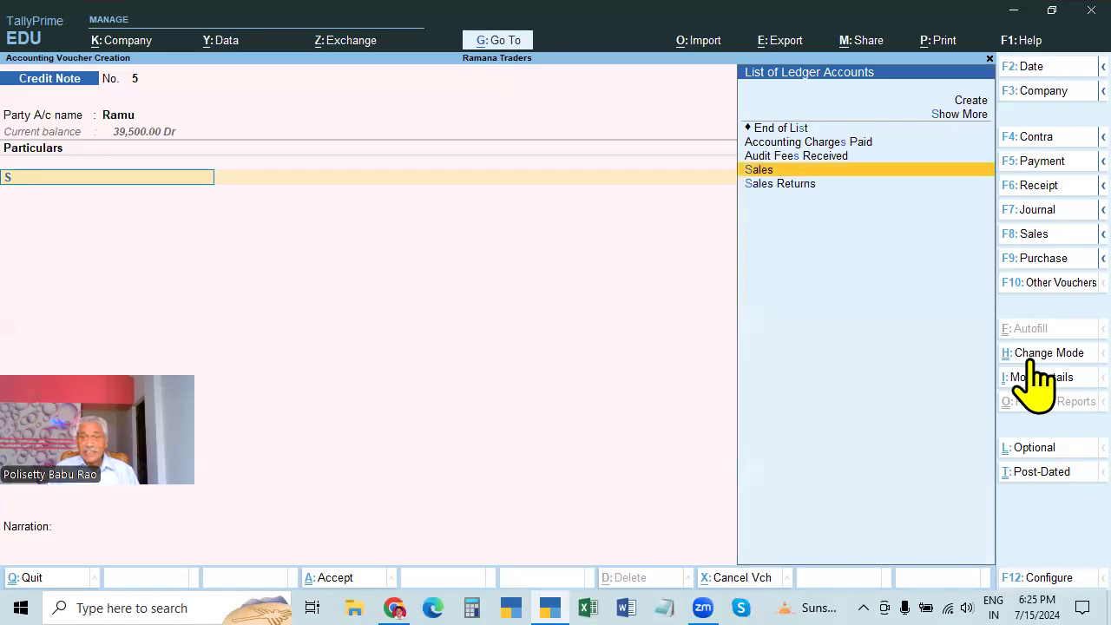
{"action": "key", "text": "Down"}
{"action": "key", "text": "Return"}
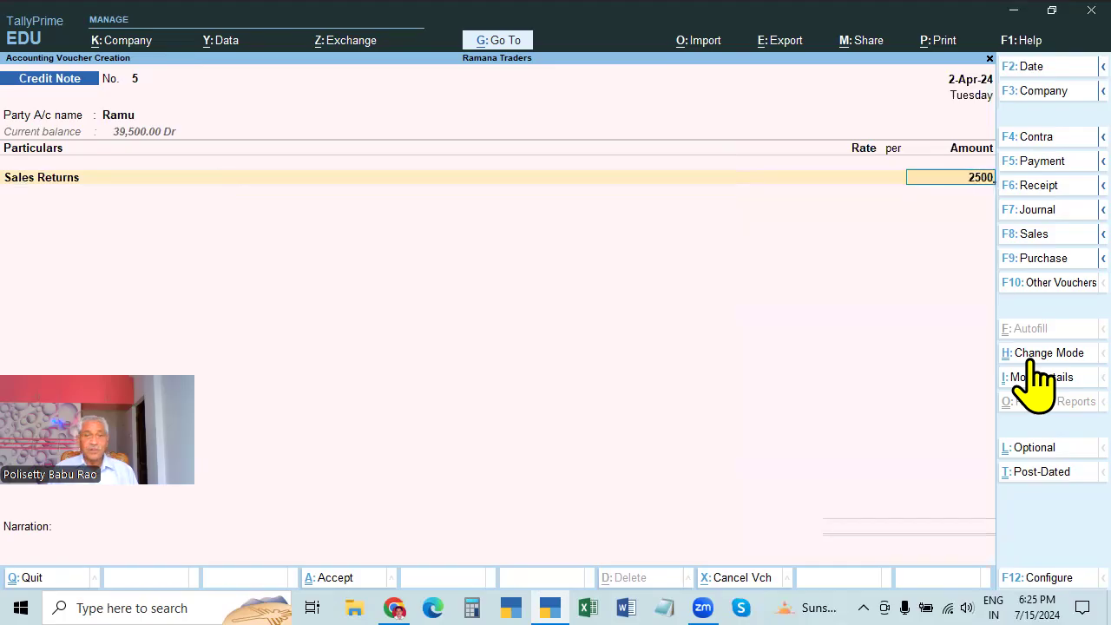
{"action": "key", "text": "Return"}
{"action": "key", "text": "Return"}
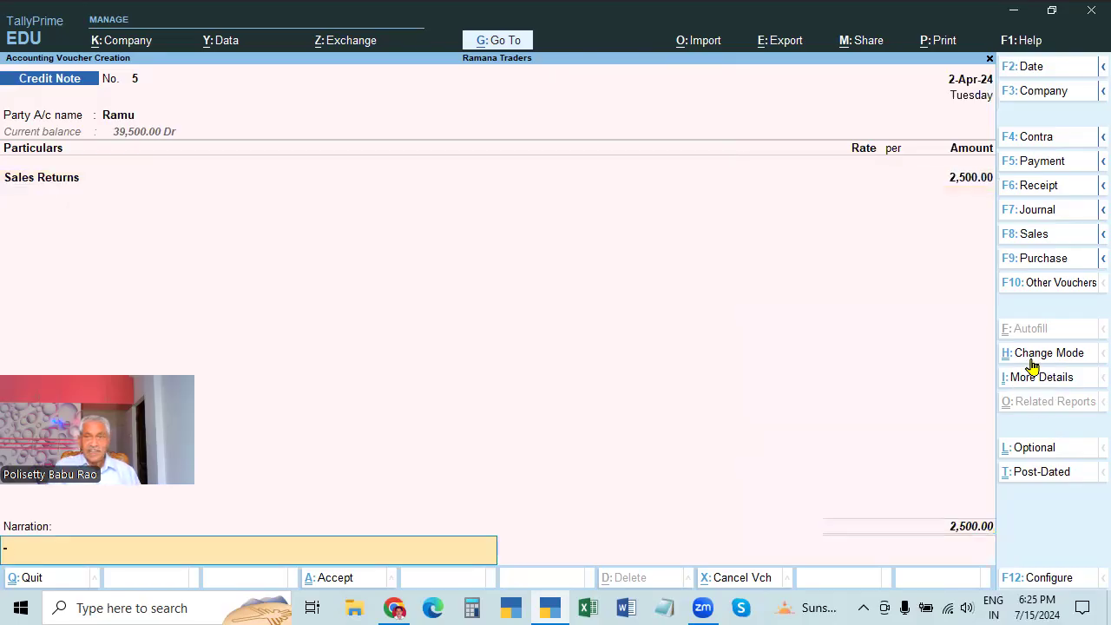
{"action": "key", "text": "ctrl+r"}
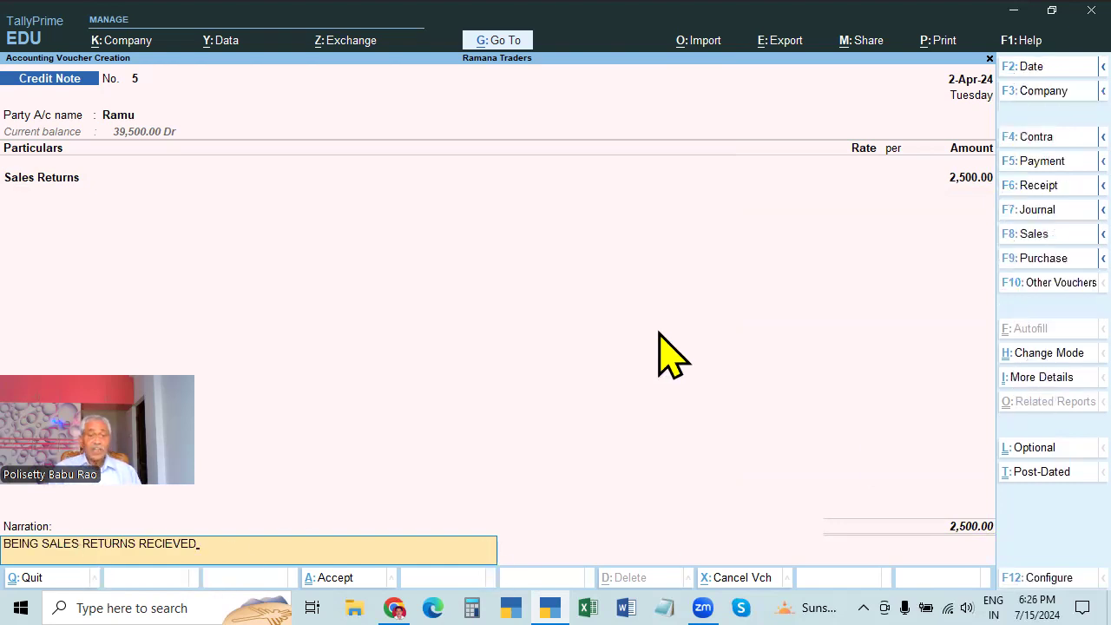
{"action": "key", "text": "Return"}
{"action": "key", "text": "Return"}
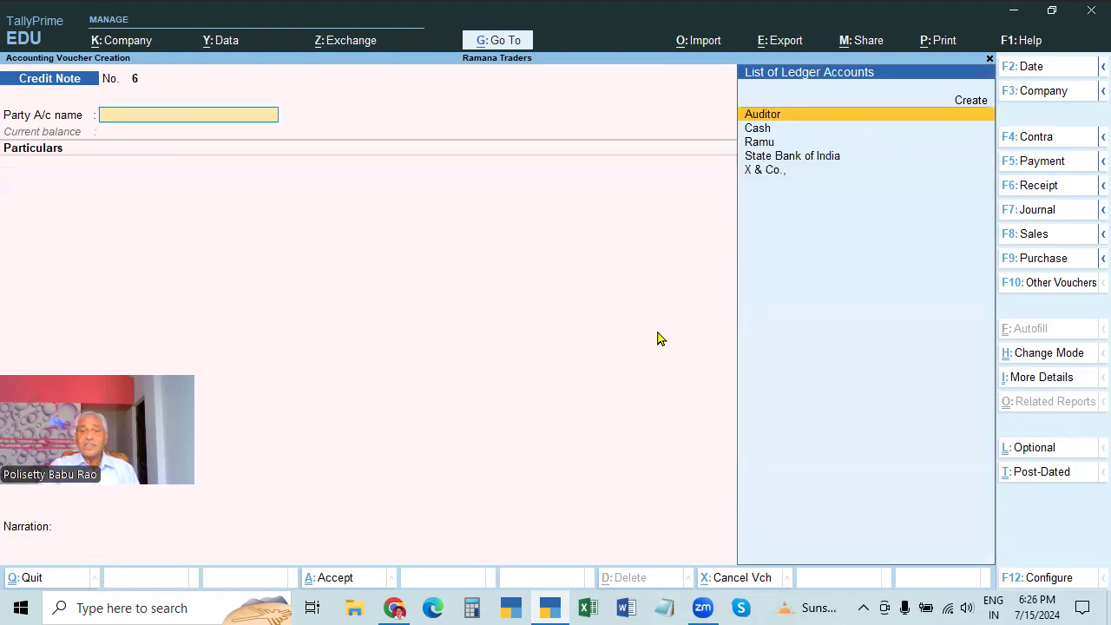
{"action": "left_click", "coordinate": [1037, 213]}
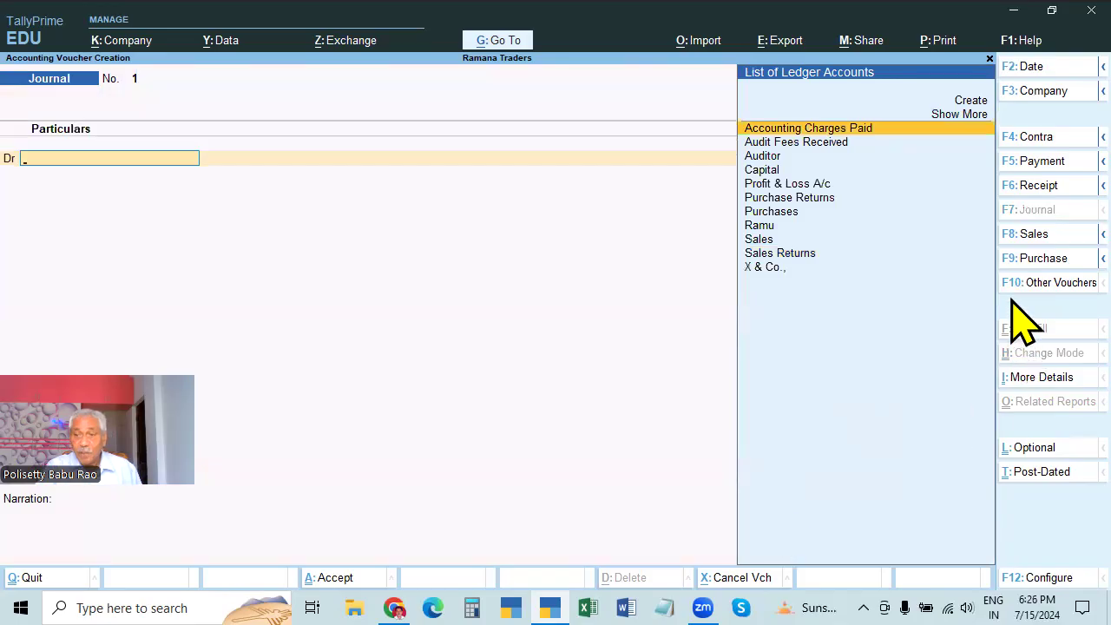